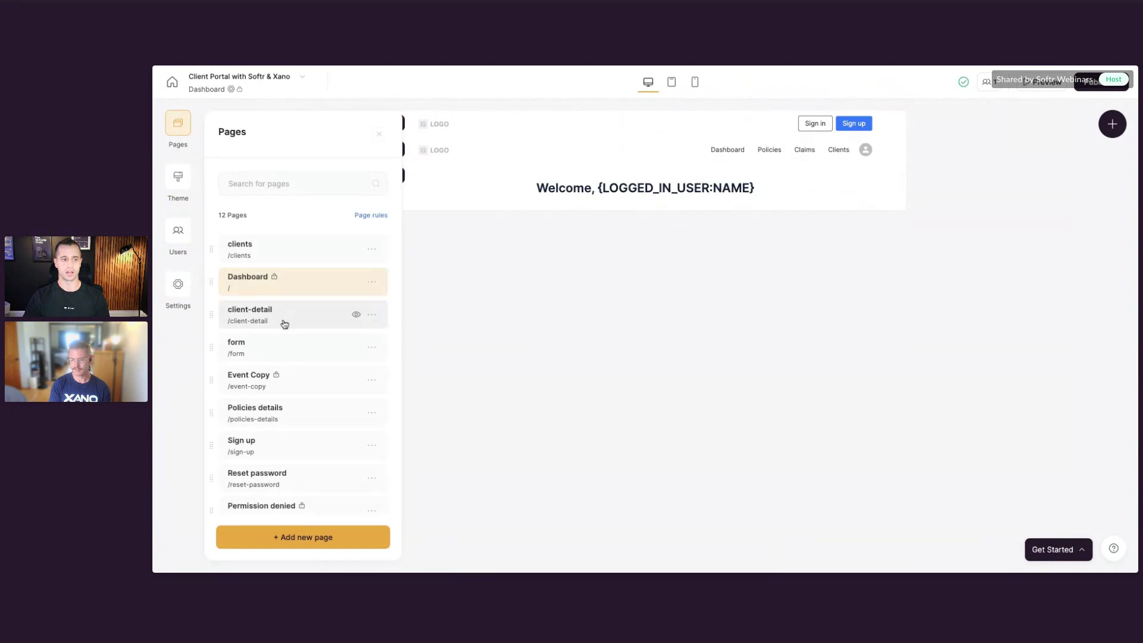
Step: Add a dynamic List block below the welcome heading on the Dashboard page
{"action": "scroll", "coordinate": [283, 322], "scroll_direction": "up", "scroll_amount": 2}
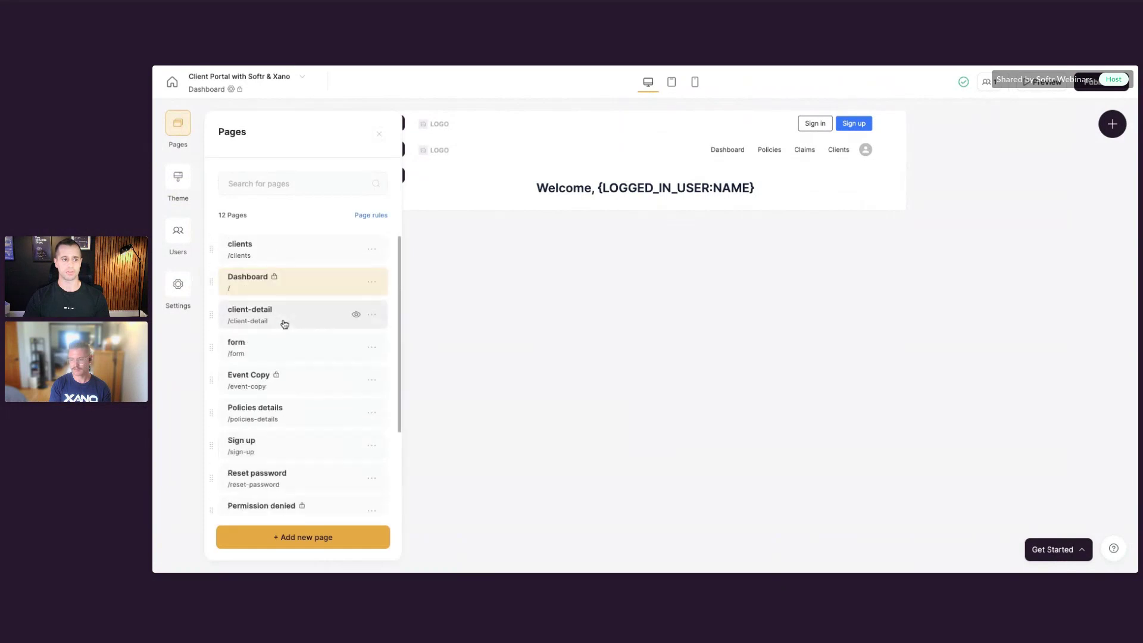
{"action": "left_click", "coordinate": [455, 287]}
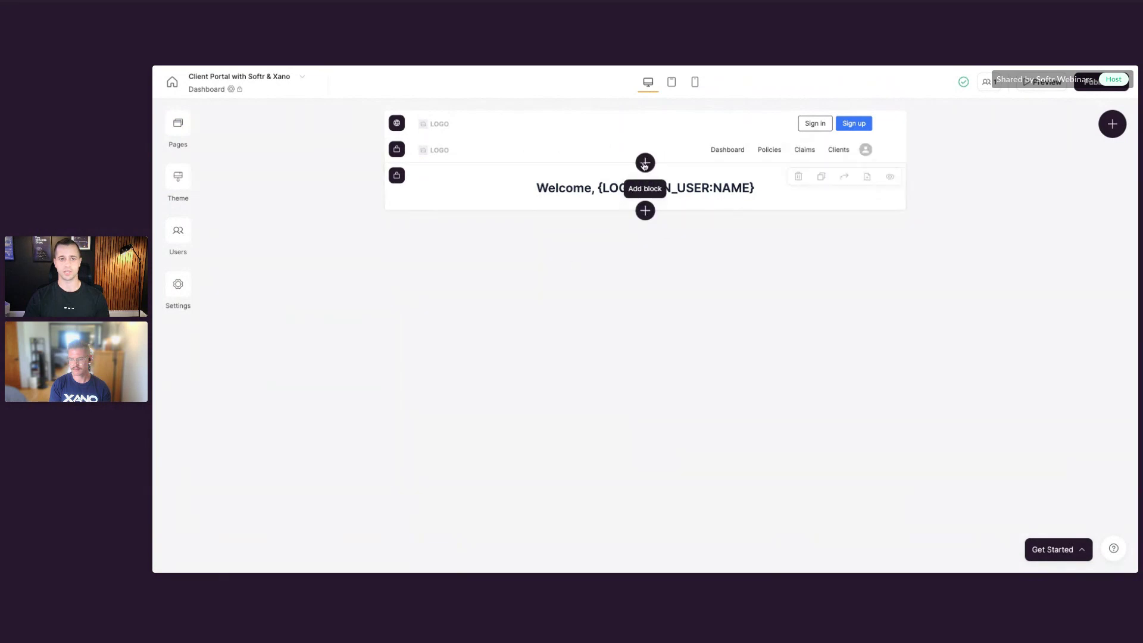
{"action": "left_click", "coordinate": [645, 211]}
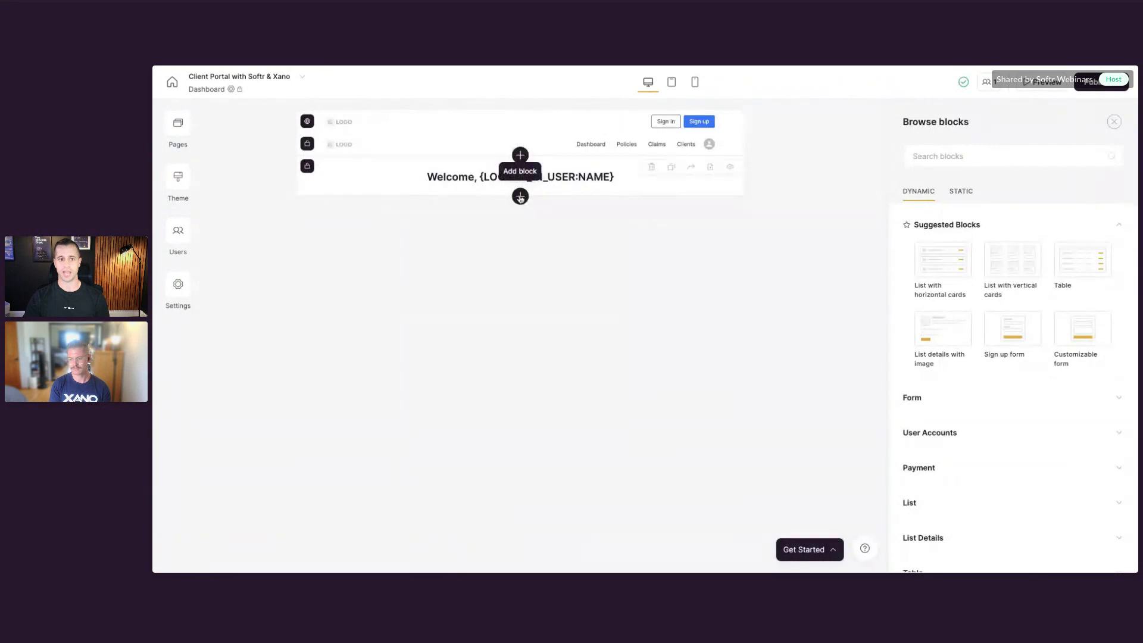
{"action": "scroll", "coordinate": [941, 290], "scroll_direction": "down", "scroll_amount": 4}
{"action": "scroll", "coordinate": [937, 454], "scroll_direction": "up", "scroll_amount": 4}
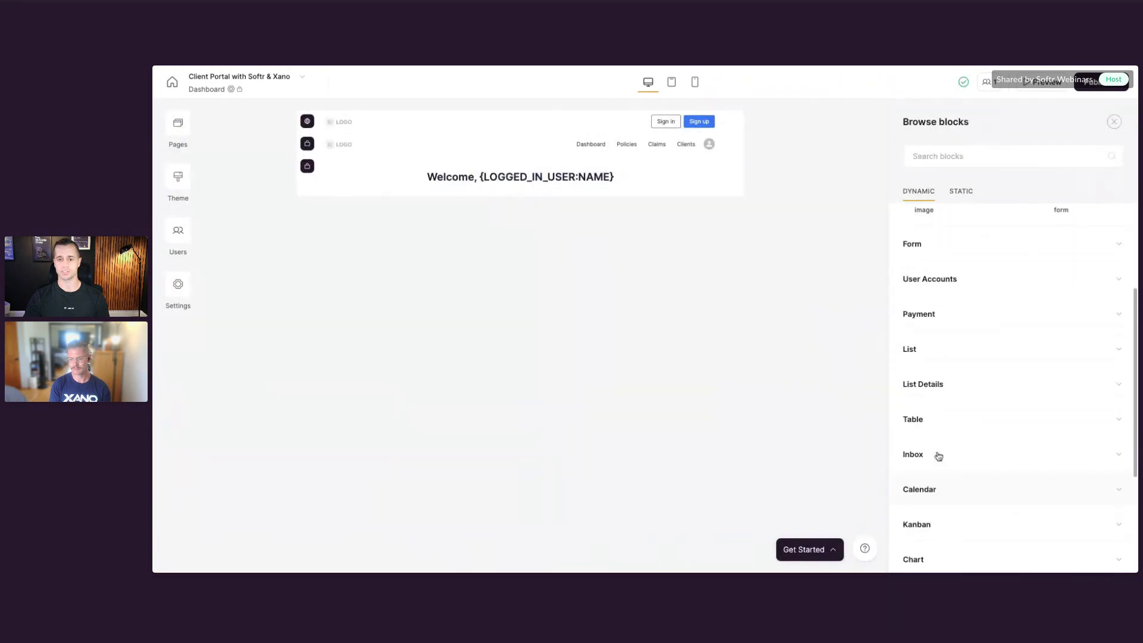
{"action": "mouse_move", "coordinate": [947, 280]}
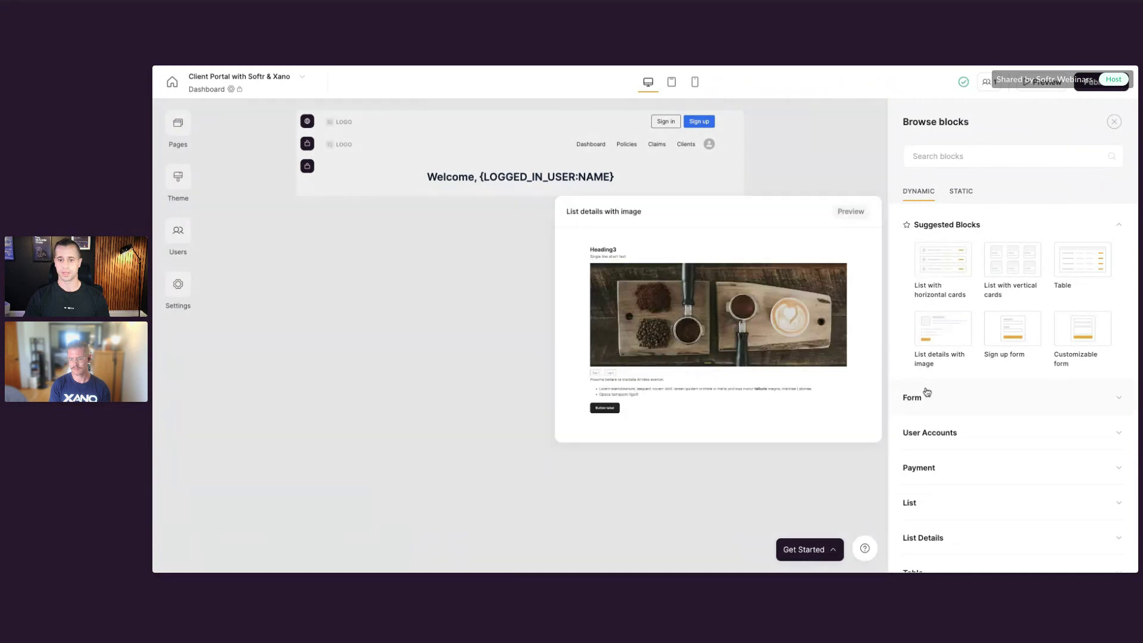
{"action": "scroll", "coordinate": [924, 391], "scroll_direction": "down", "scroll_amount": 1}
{"action": "scroll", "coordinate": [939, 413], "scroll_direction": "up", "scroll_amount": 1}
{"action": "scroll", "coordinate": [939, 430], "scroll_direction": "down", "scroll_amount": 2}
{"action": "scroll", "coordinate": [924, 439], "scroll_direction": "down", "scroll_amount": 2}
{"action": "left_click", "coordinate": [927, 374]}
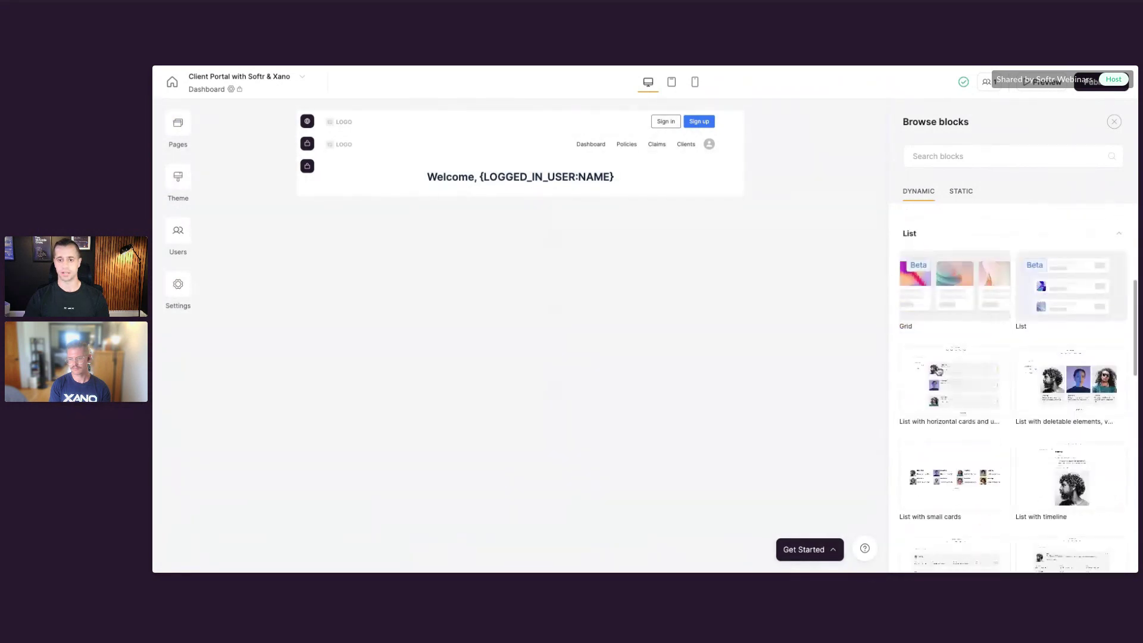
{"action": "left_click", "coordinate": [1060, 288]}
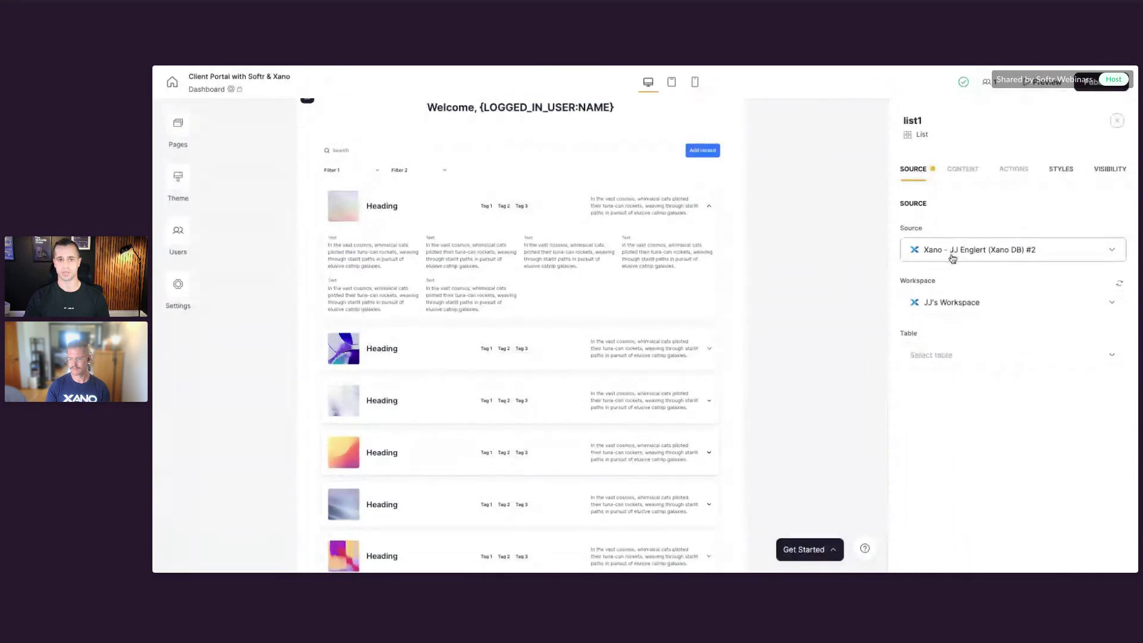
Step: Review the list block's data source options and open the connection form for another Xano database
{"action": "scroll", "coordinate": [653, 327], "scroll_direction": "up", "scroll_amount": 2}
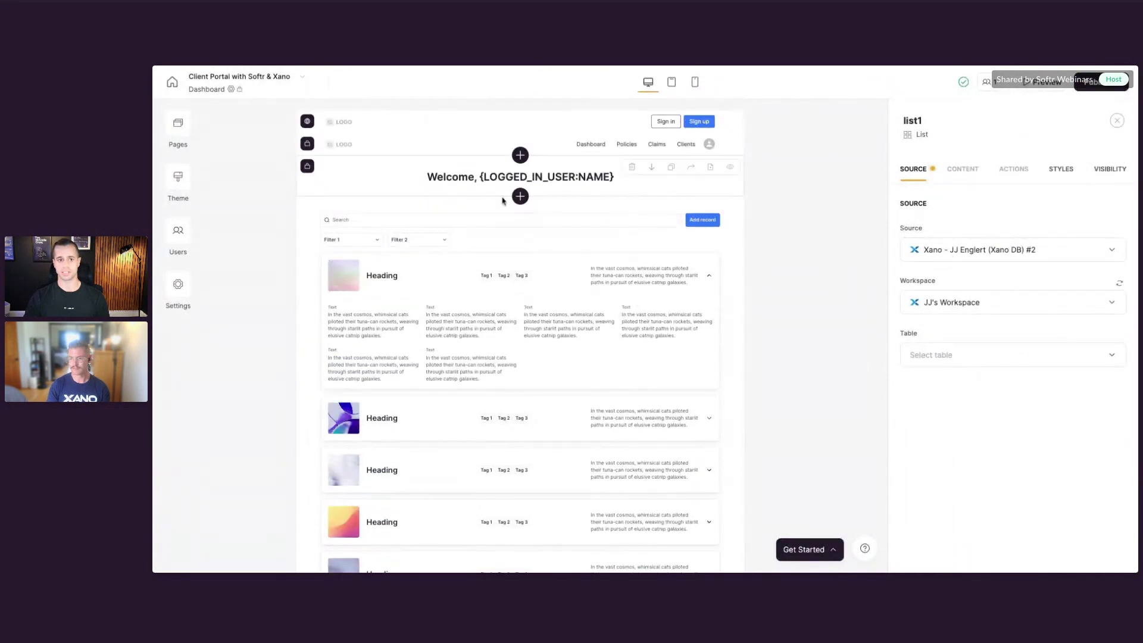
{"action": "left_click", "coordinate": [950, 250]}
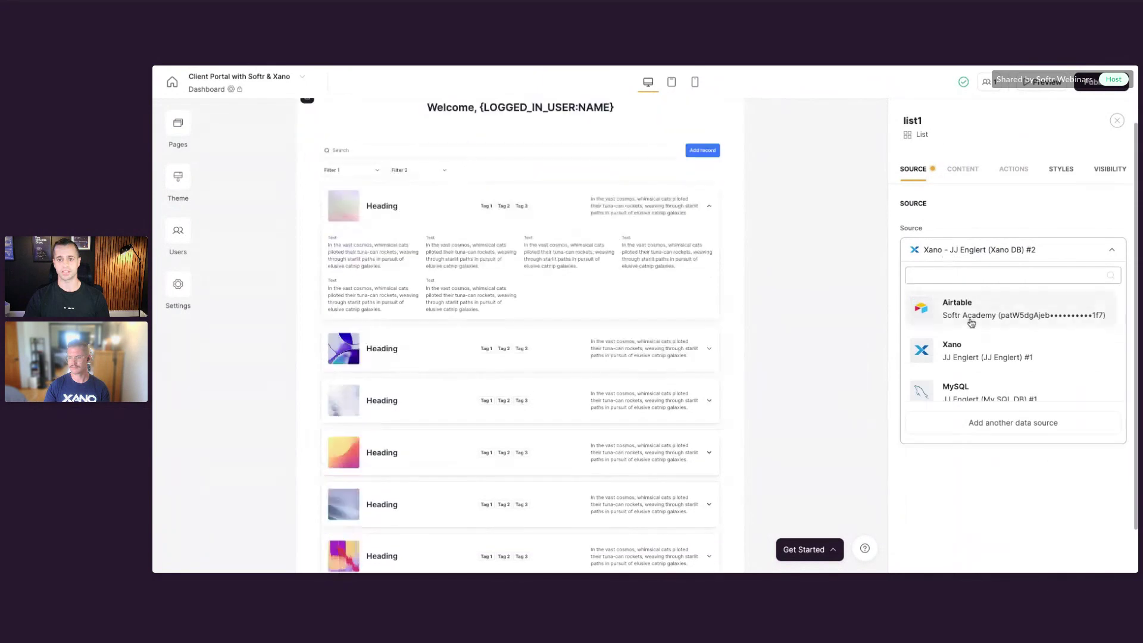
{"action": "left_click", "coordinate": [891, 291]}
{"action": "scroll", "coordinate": [628, 297], "scroll_direction": "down", "scroll_amount": 1}
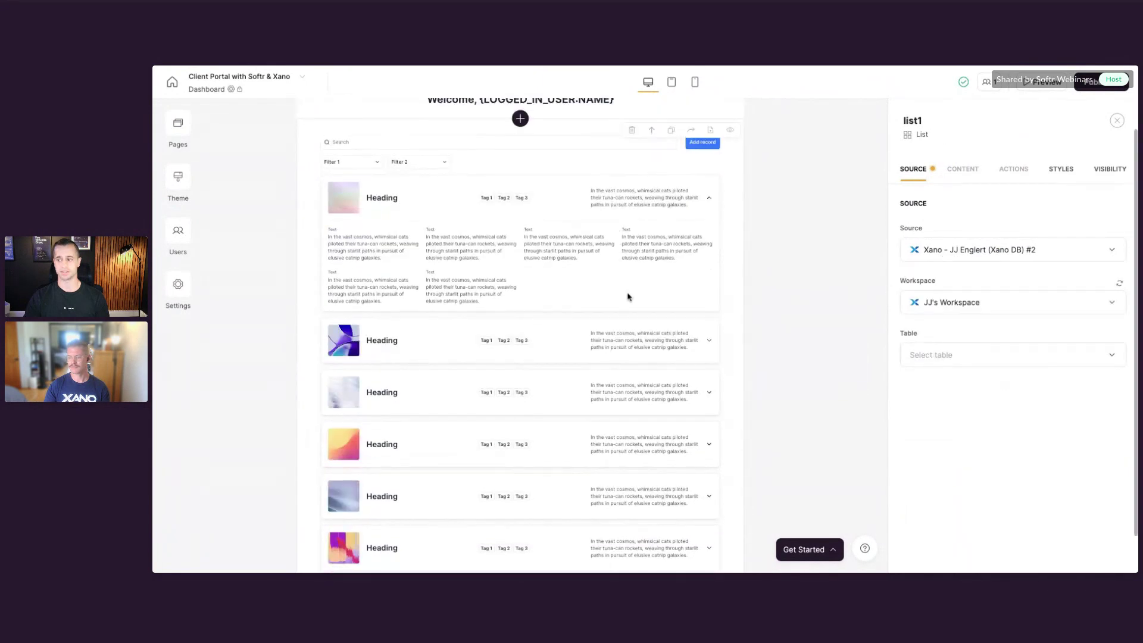
{"action": "scroll", "coordinate": [628, 297], "scroll_direction": "up", "scroll_amount": 2}
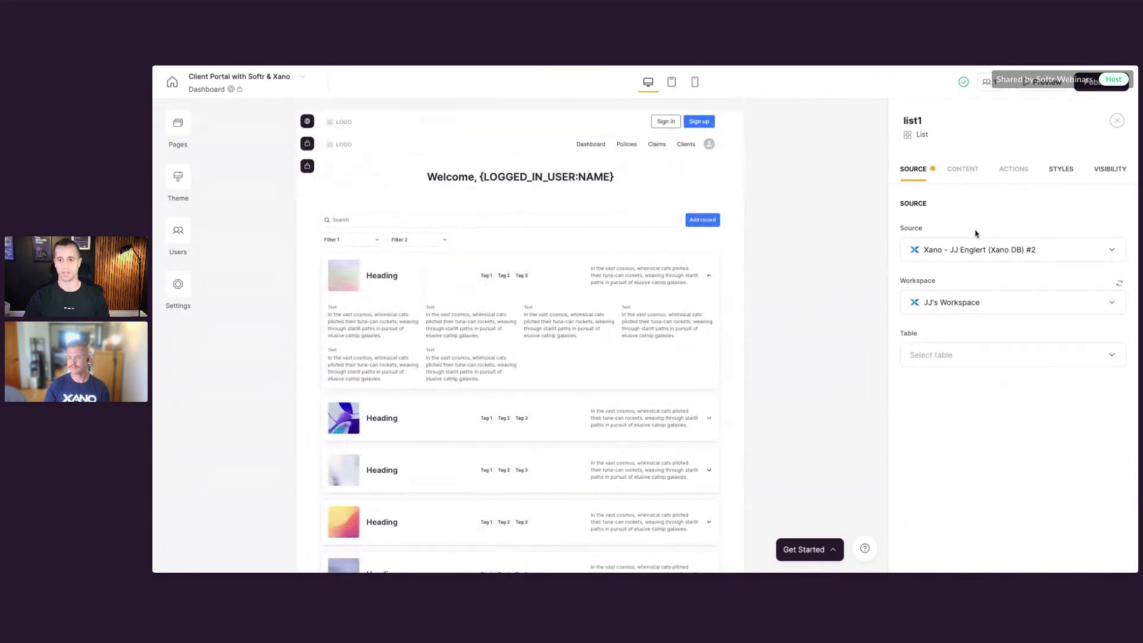
{"action": "left_click", "coordinate": [952, 250]}
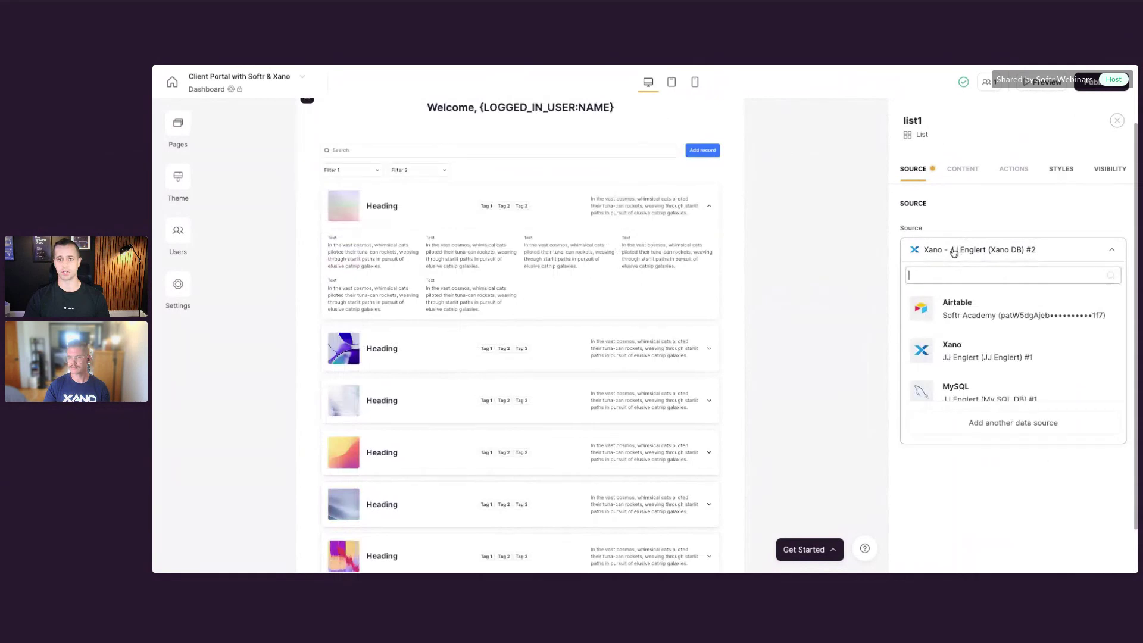
{"action": "left_click", "coordinate": [1007, 423]}
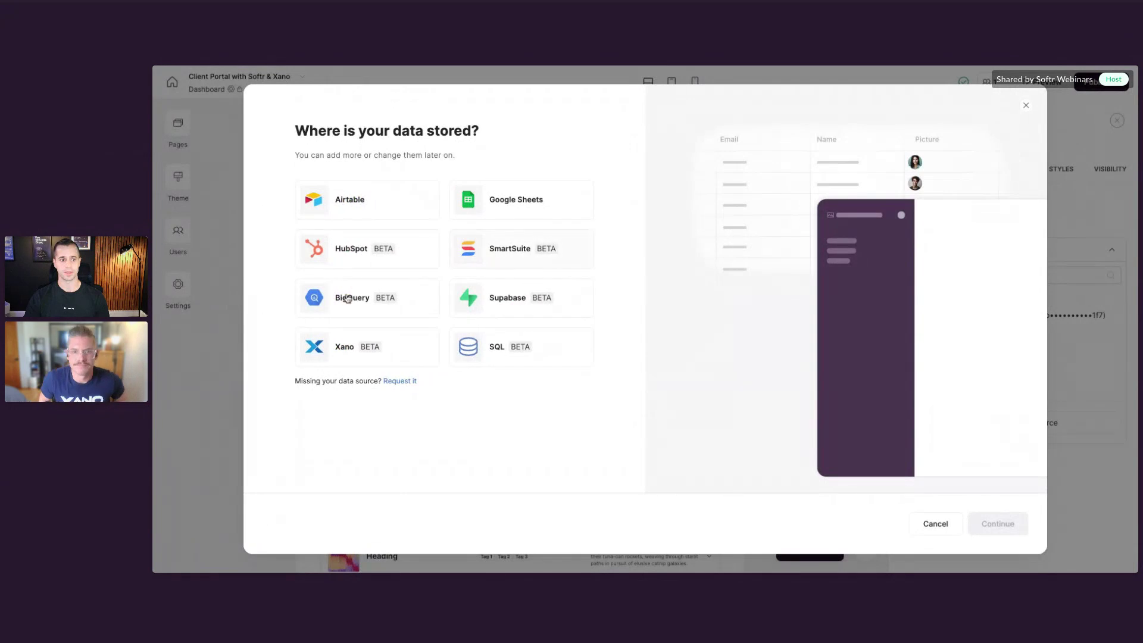
{"action": "left_click", "coordinate": [391, 361]}
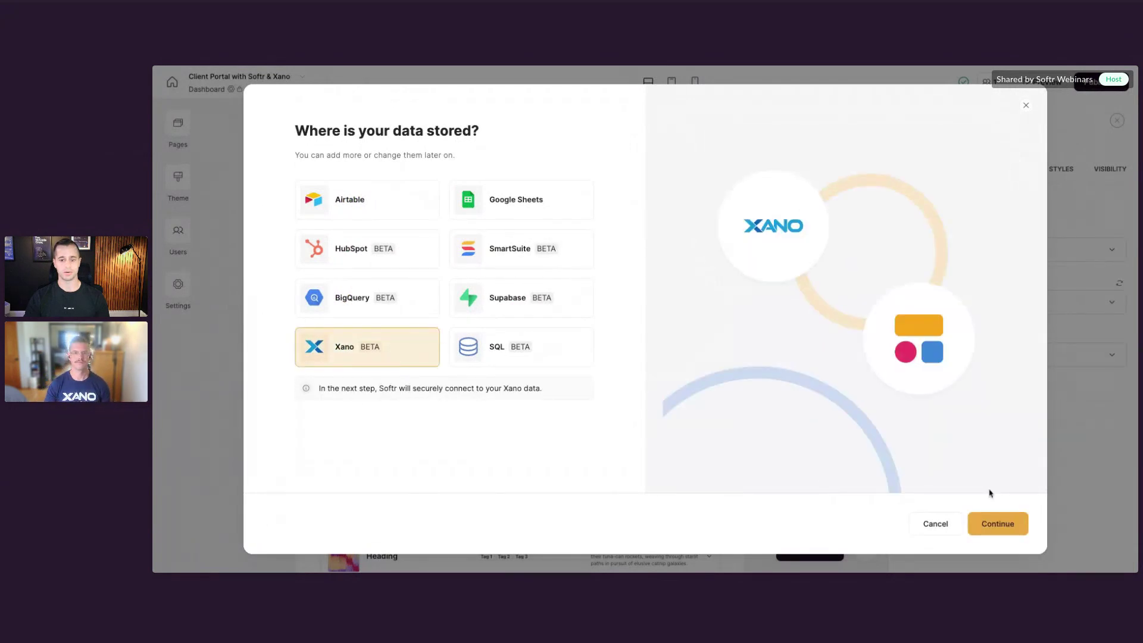
{"action": "left_click", "coordinate": [1000, 524]}
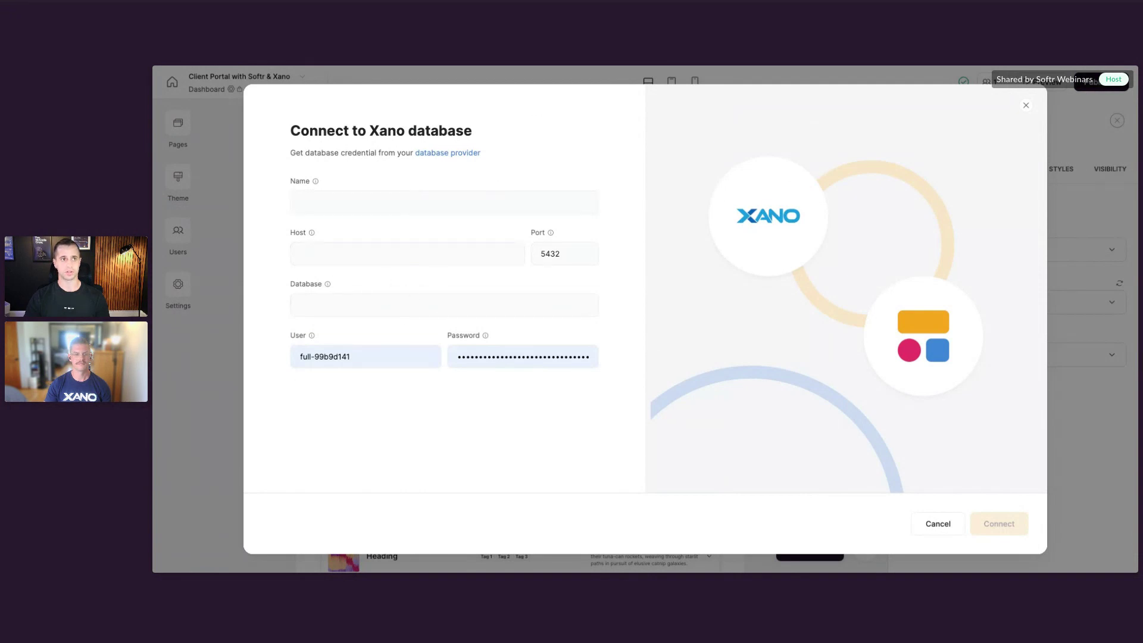
Step: Switch to Xano and open the Developer Sandbox instance's masked database credentials in the Database Connector
{"action": "key", "text": "ctrl+Tab"}
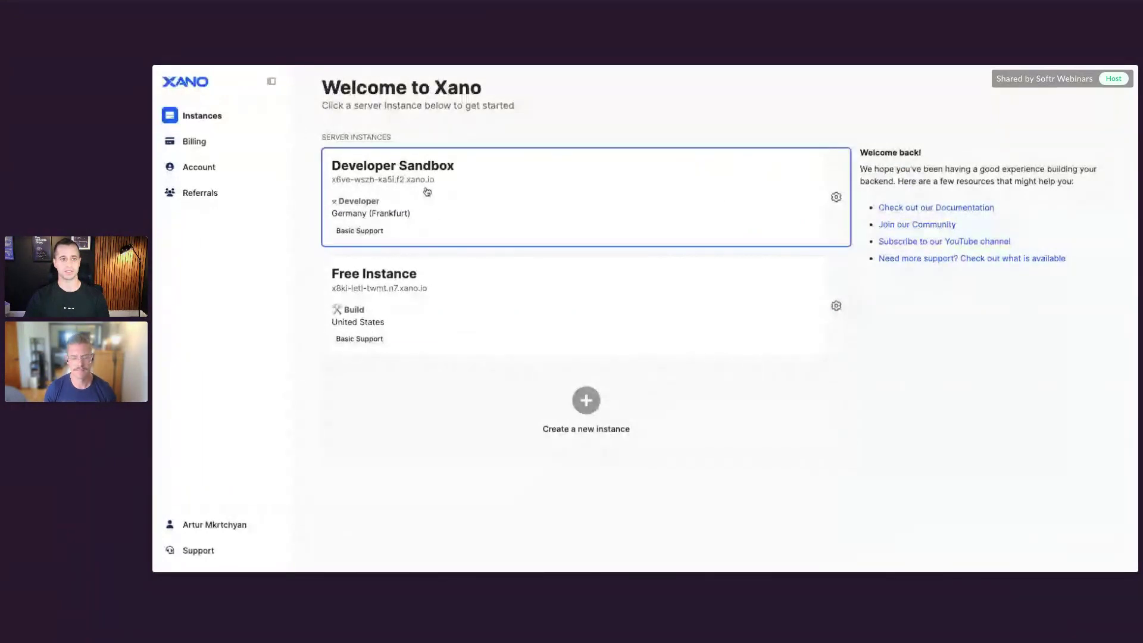
{"action": "left_click", "coordinate": [836, 197]}
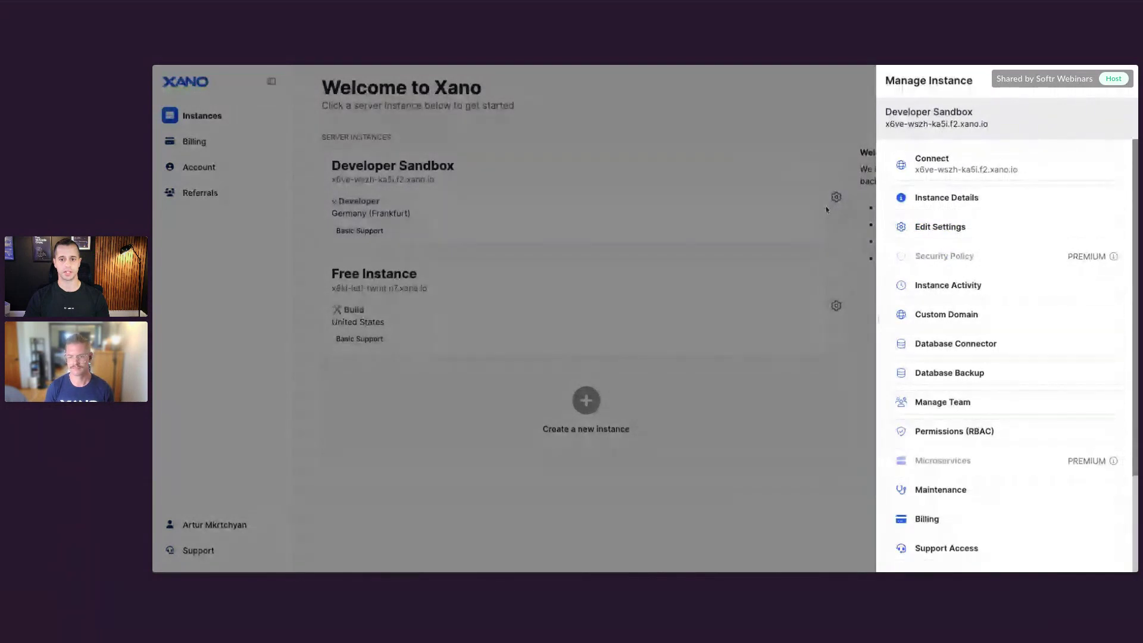
{"action": "left_click", "coordinate": [1008, 345]}
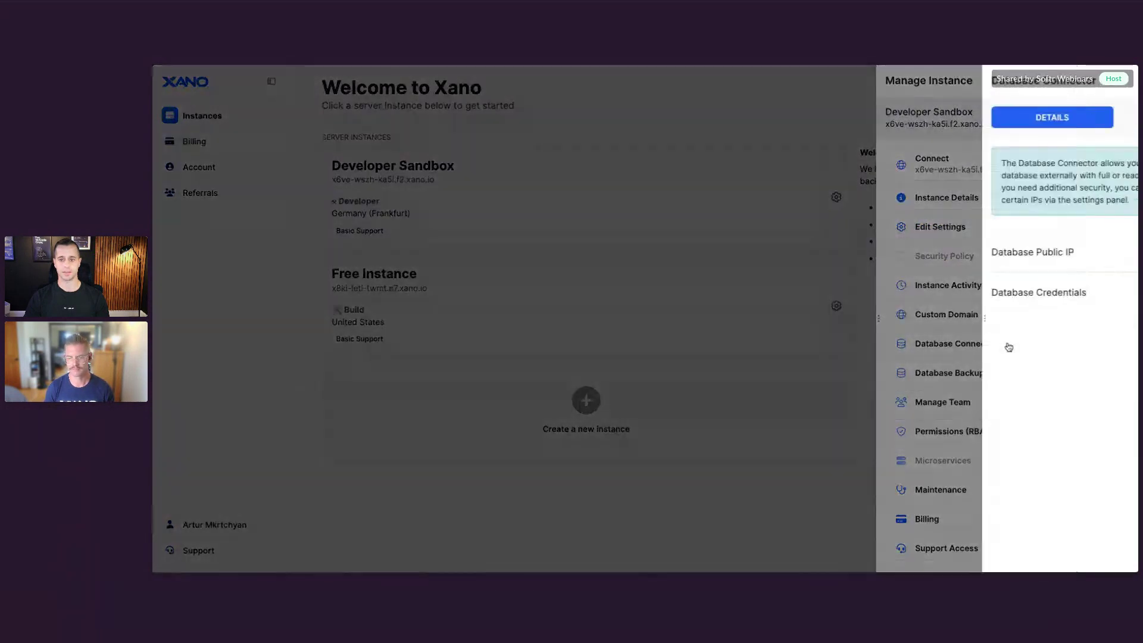
{"action": "left_click", "coordinate": [1116, 294]}
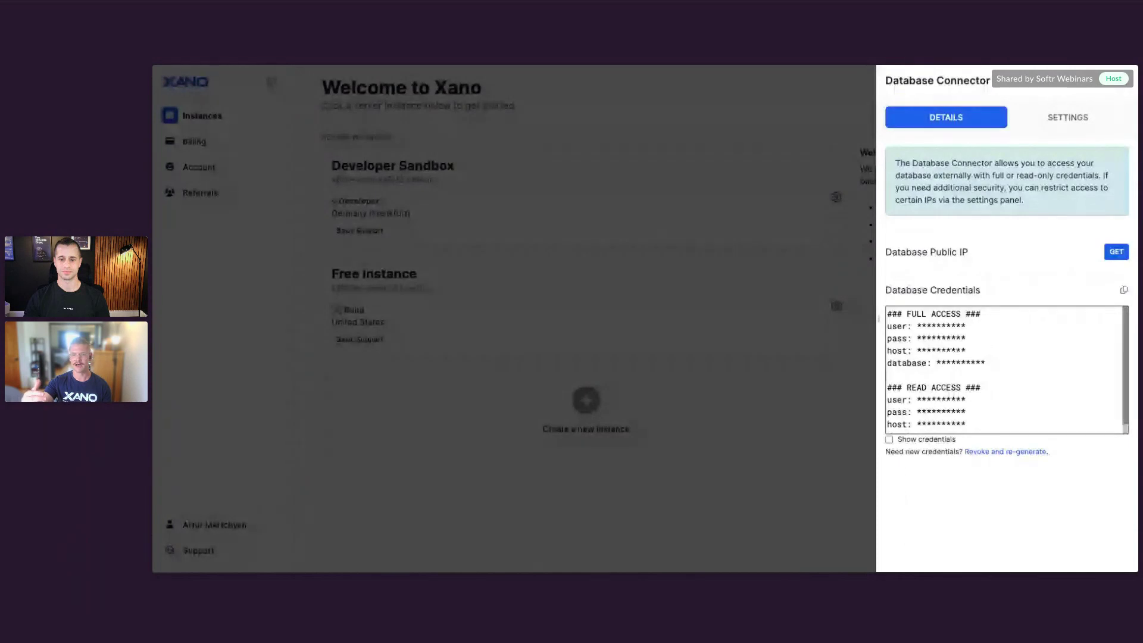
Step: Examine the full-access and read-access sections of the database credentials, and close the Database Connector
{"action": "left_click_drag", "start_coordinate": [977, 314], "coordinate": [898, 316]}
{"action": "left_click_drag", "start_coordinate": [990, 388], "coordinate": [907, 388]}
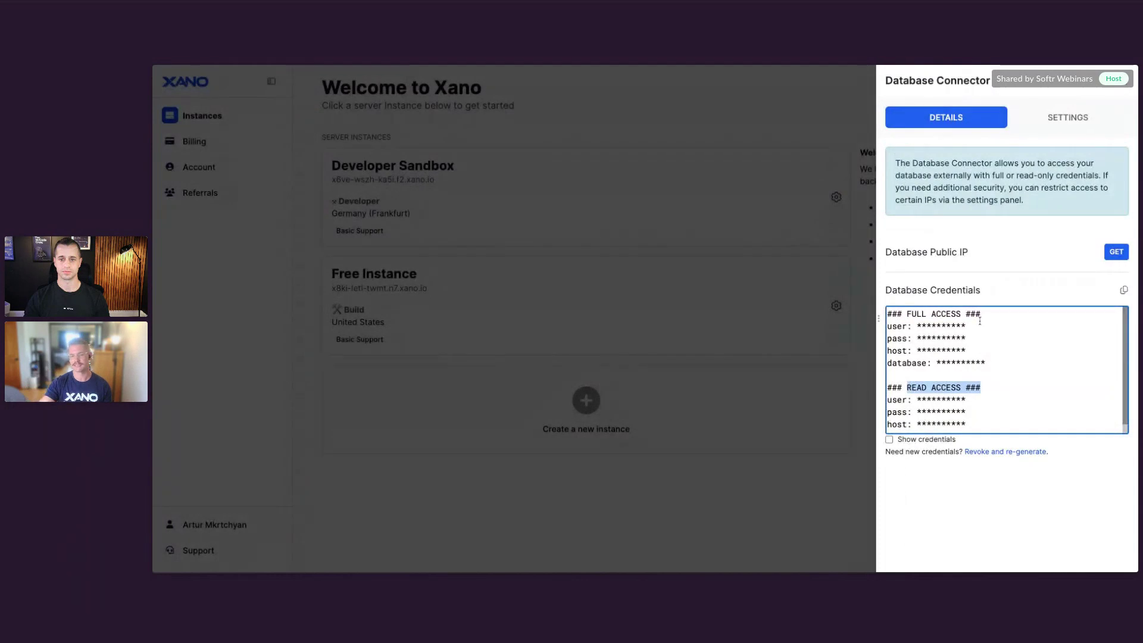
{"action": "left_click_drag", "start_coordinate": [979, 320], "coordinate": [915, 320]}
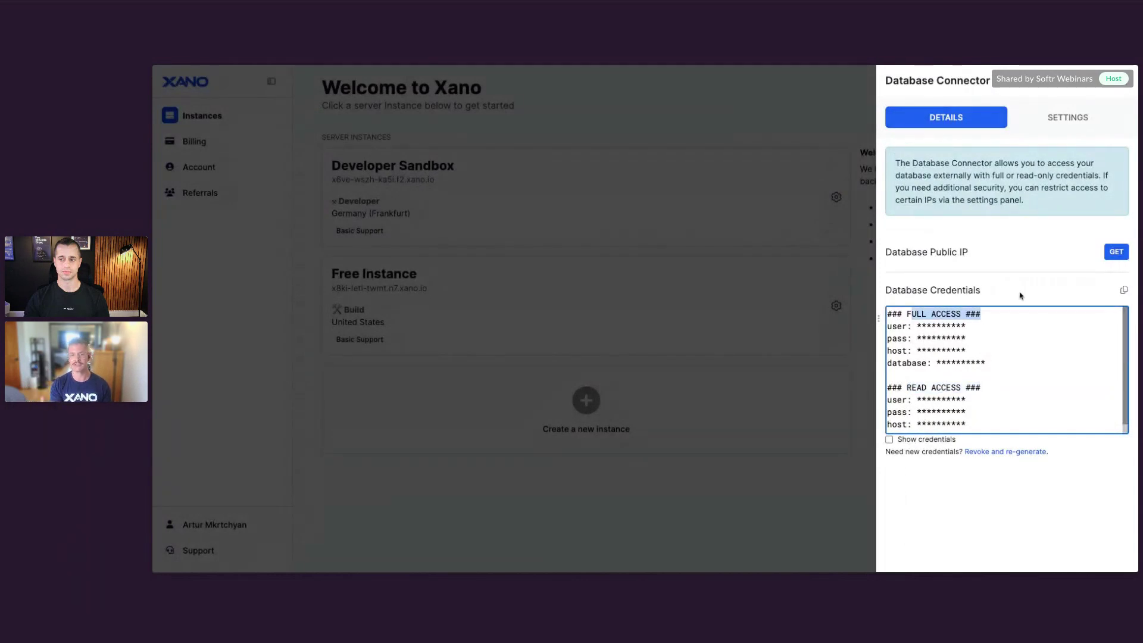
{"action": "left_click_drag", "start_coordinate": [981, 313], "coordinate": [899, 314]}
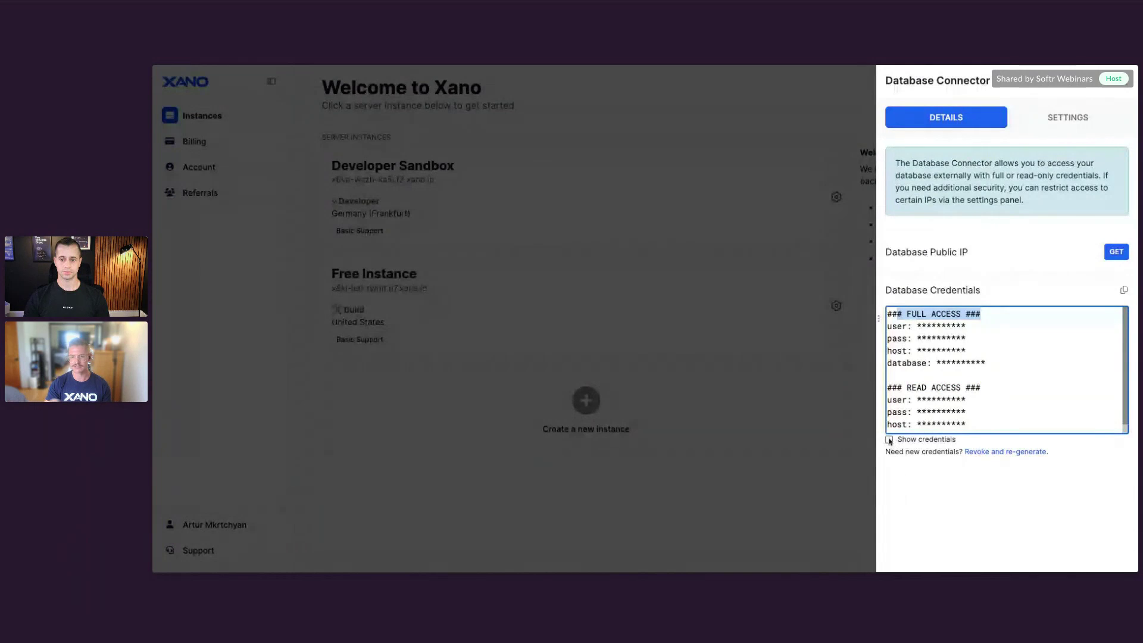
{"action": "scroll", "coordinate": [965, 405], "scroll_direction": "down", "scroll_amount": 1}
{"action": "scroll", "coordinate": [964, 404], "scroll_direction": "up", "scroll_amount": 1}
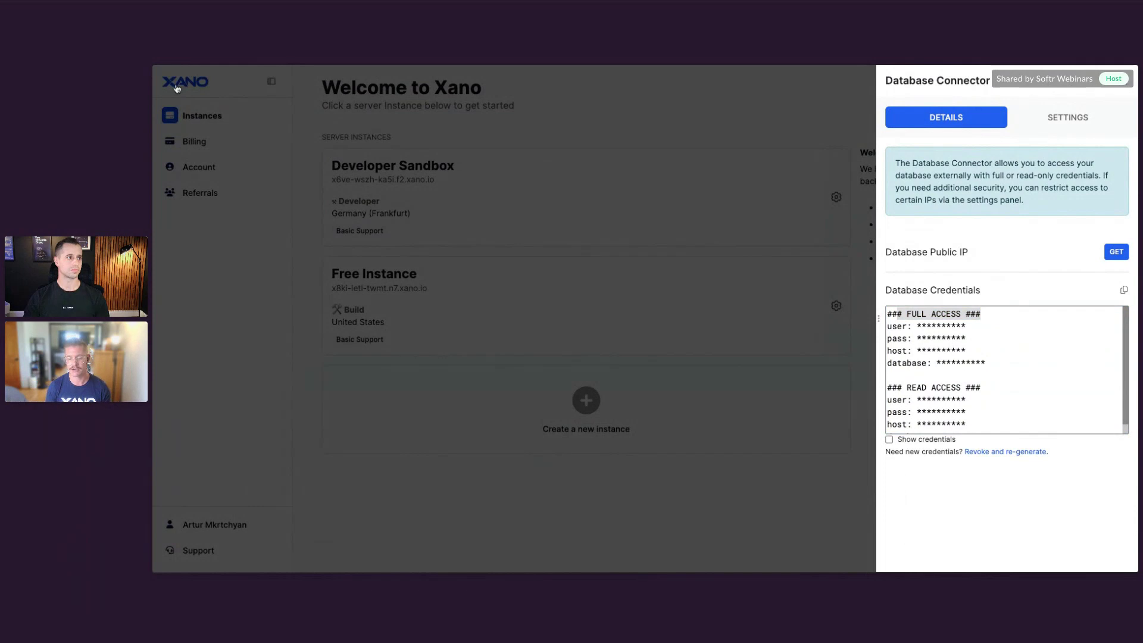
{"action": "left_click", "coordinate": [691, 355]}
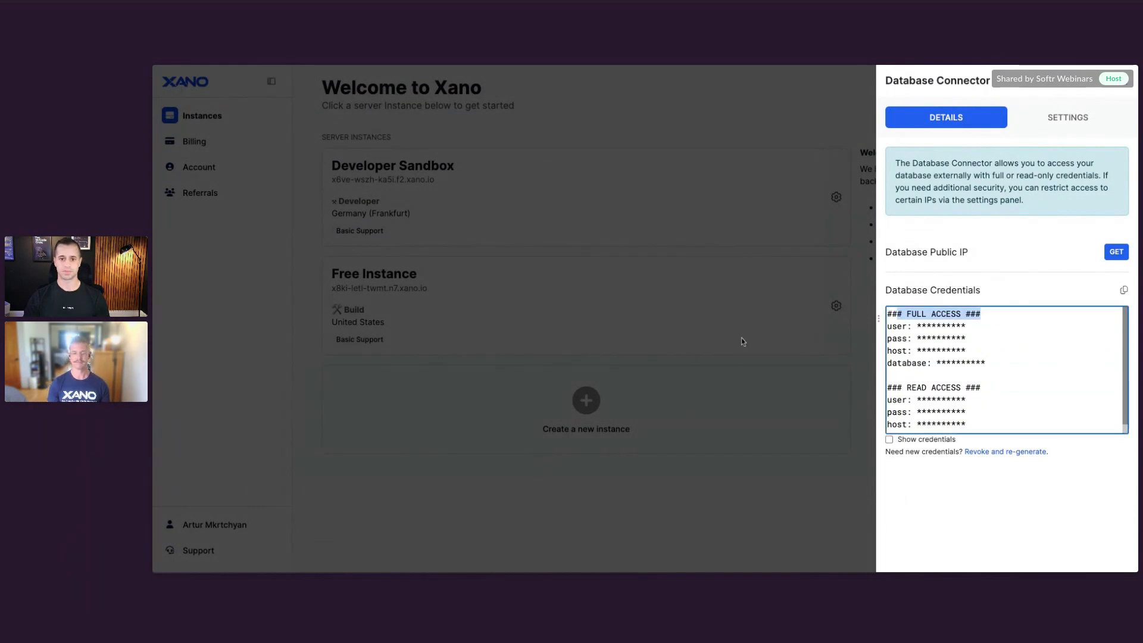
{"action": "left_click", "coordinate": [1132, 79]}
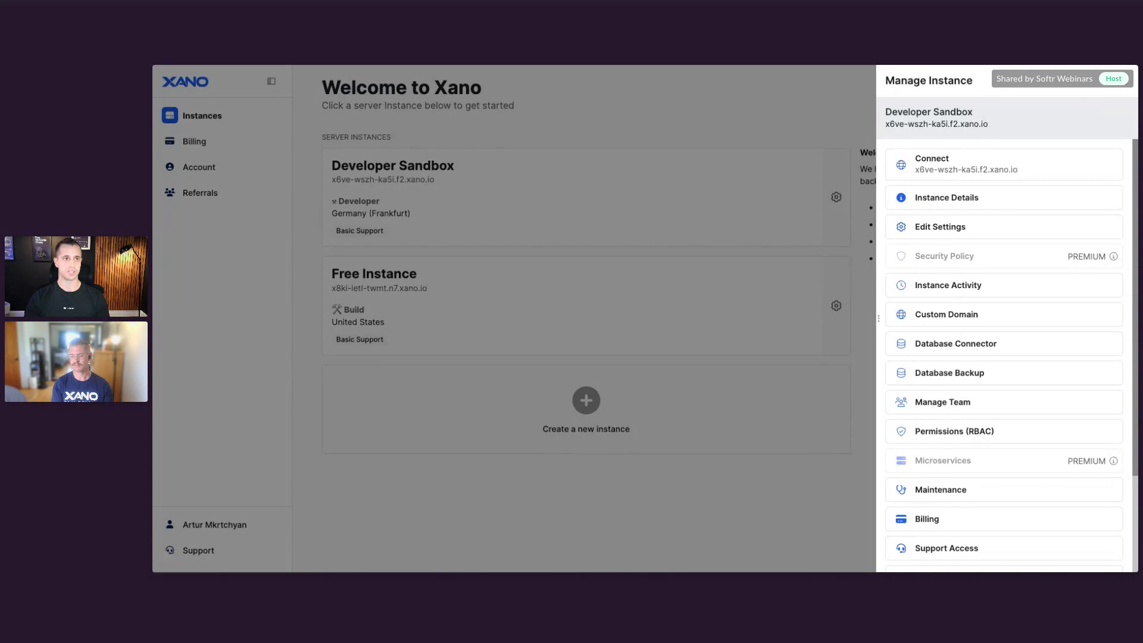
Step: Switch back to Softr and connect the list block to the Policies table in the current workspace of the Xano DB #2 source
{"action": "key", "text": "ctrl+Tab"}
{"action": "left_click", "coordinate": [653, 255]}
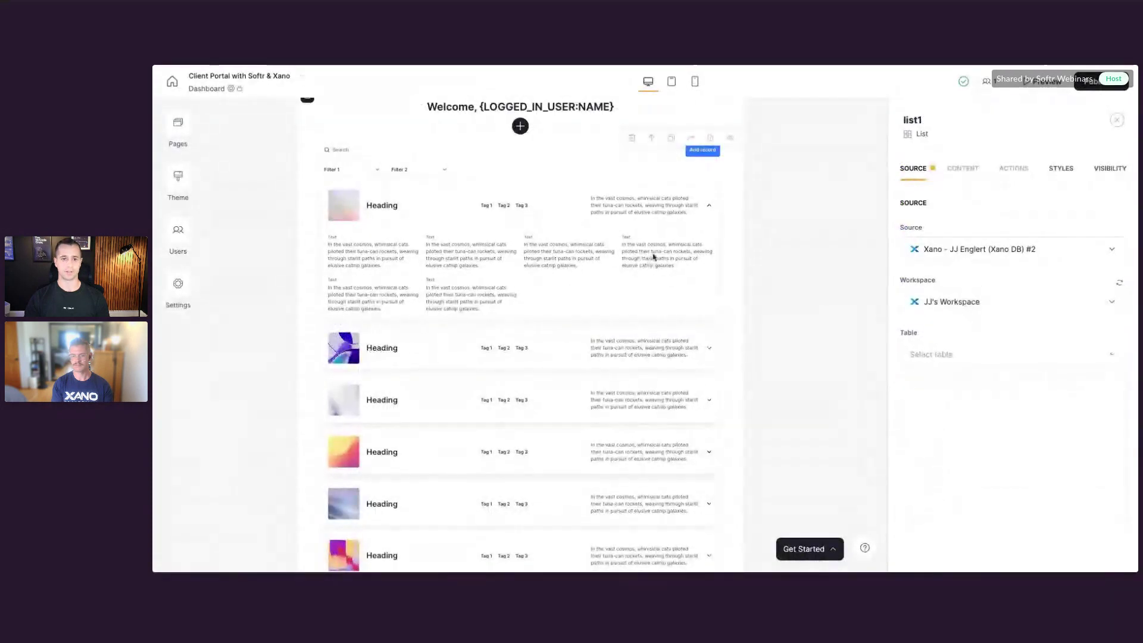
{"action": "left_click", "coordinate": [938, 248]}
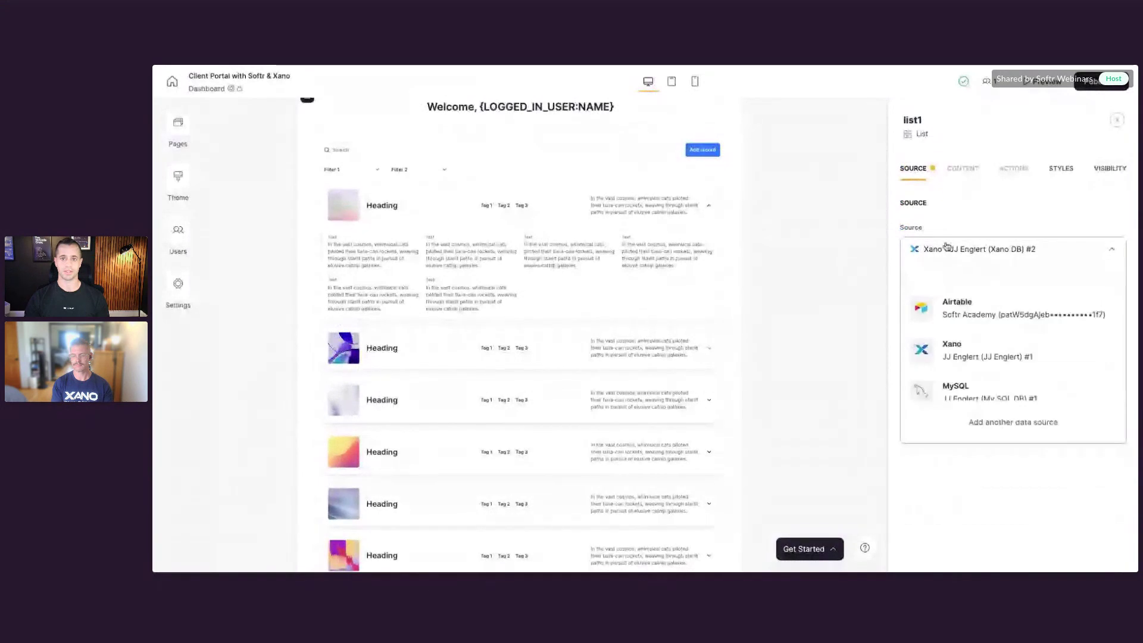
{"action": "scroll", "coordinate": [953, 351], "scroll_direction": "down", "scroll_amount": 3}
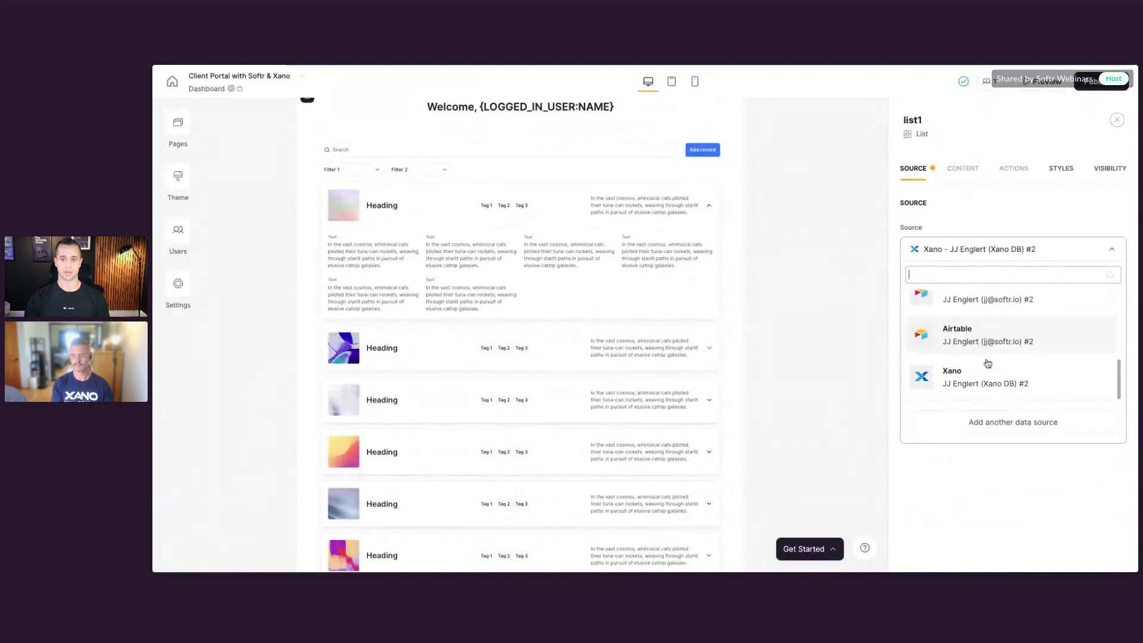
{"action": "left_click", "coordinate": [970, 510]}
{"action": "left_click", "coordinate": [950, 302]}
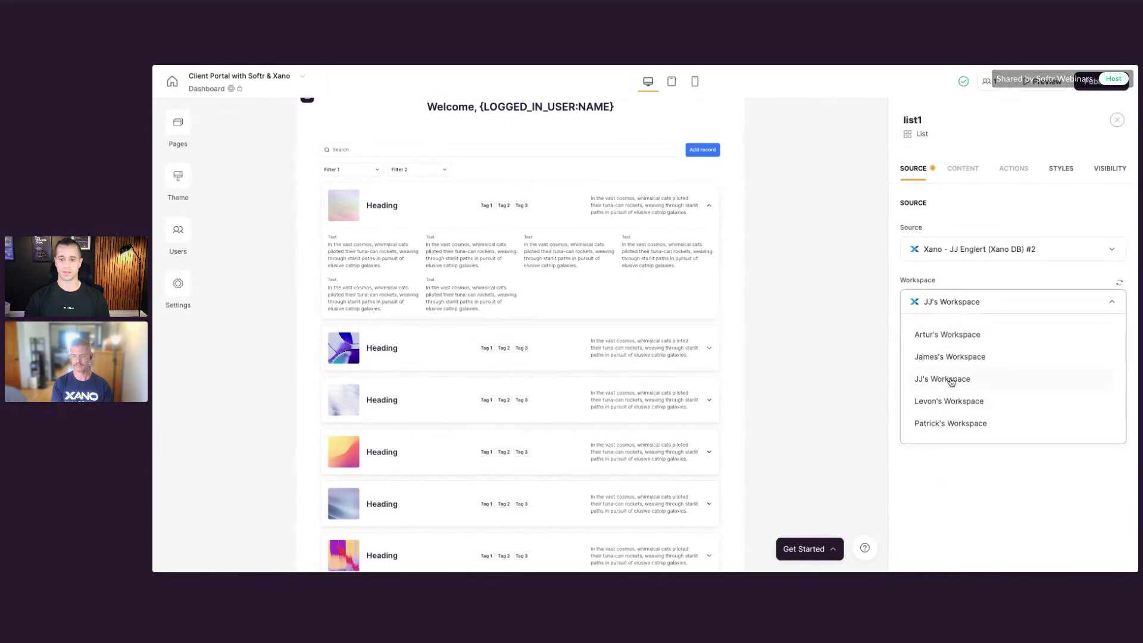
{"action": "left_click", "coordinate": [948, 379]}
{"action": "left_click", "coordinate": [951, 362]}
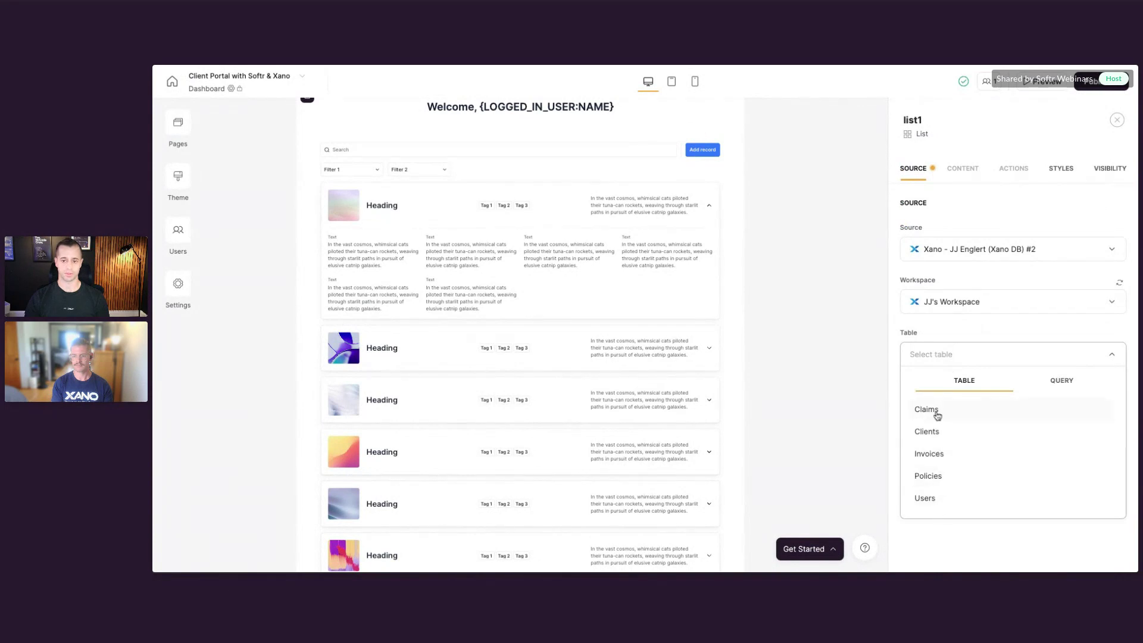
{"action": "left_click", "coordinate": [936, 481]}
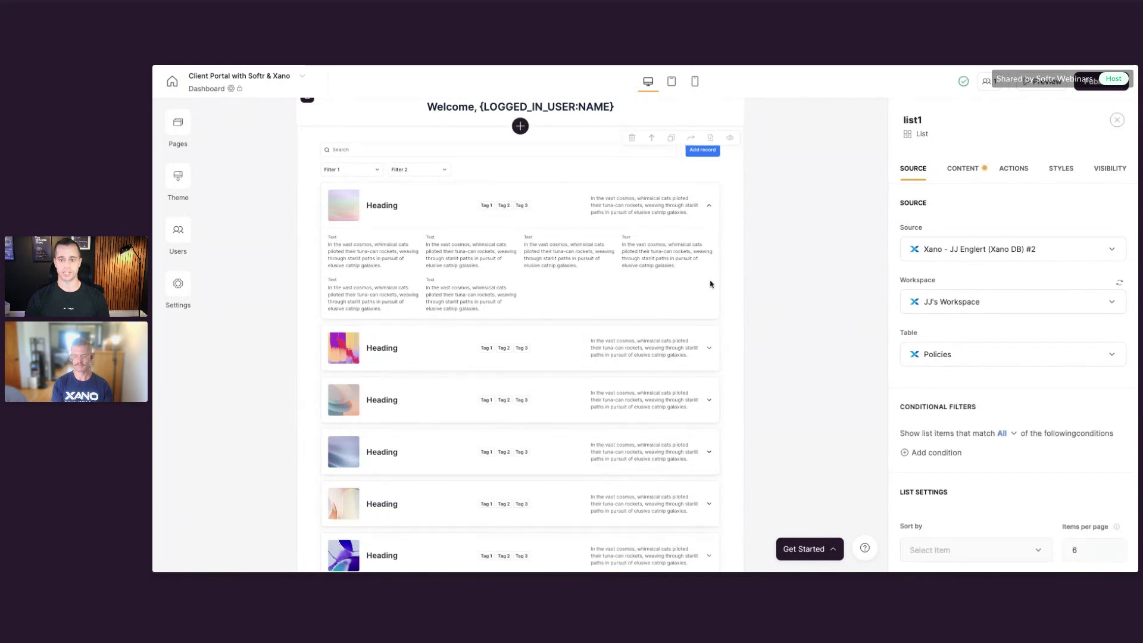
Step: Switch to Xano and open the Policies table in the Developer Sandbox workspace that the list block is connected to
{"action": "scroll", "coordinate": [539, 279], "scroll_direction": "up", "scroll_amount": 2}
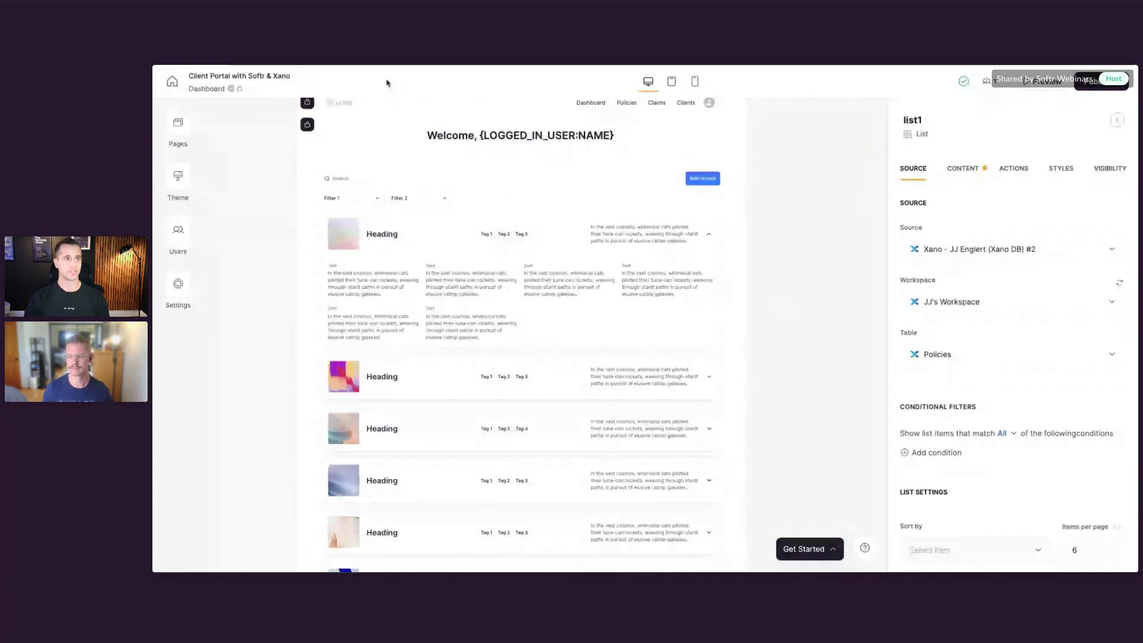
{"action": "key", "text": "ctrl+Tab"}
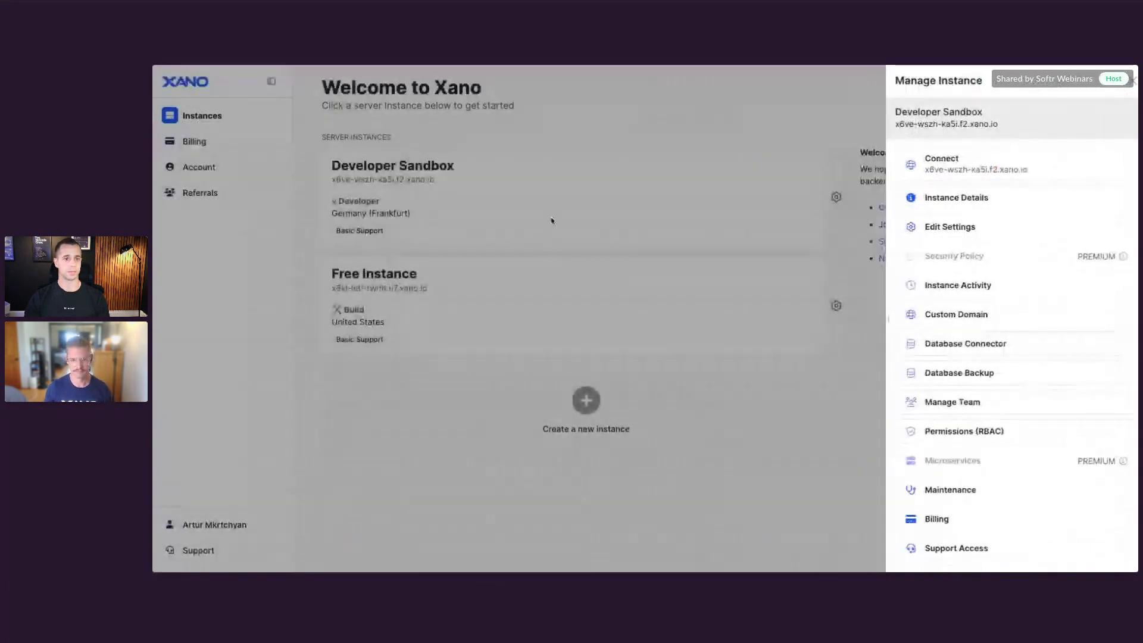
{"action": "left_click", "coordinate": [595, 197]}
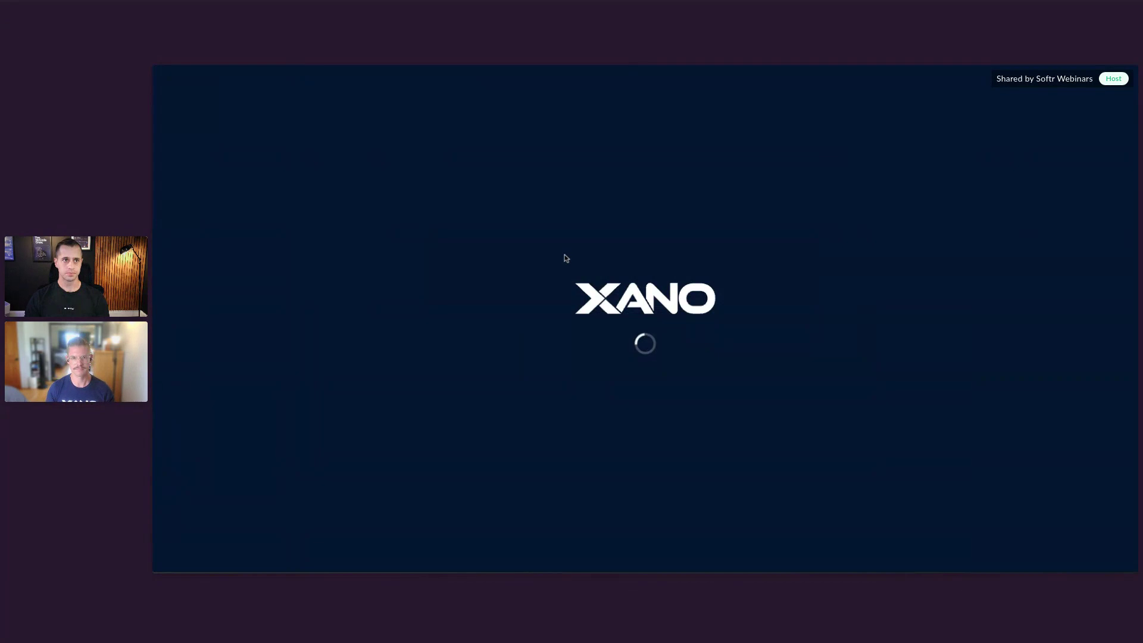
{"action": "scroll", "coordinate": [562, 395], "scroll_direction": "down", "scroll_amount": 1}
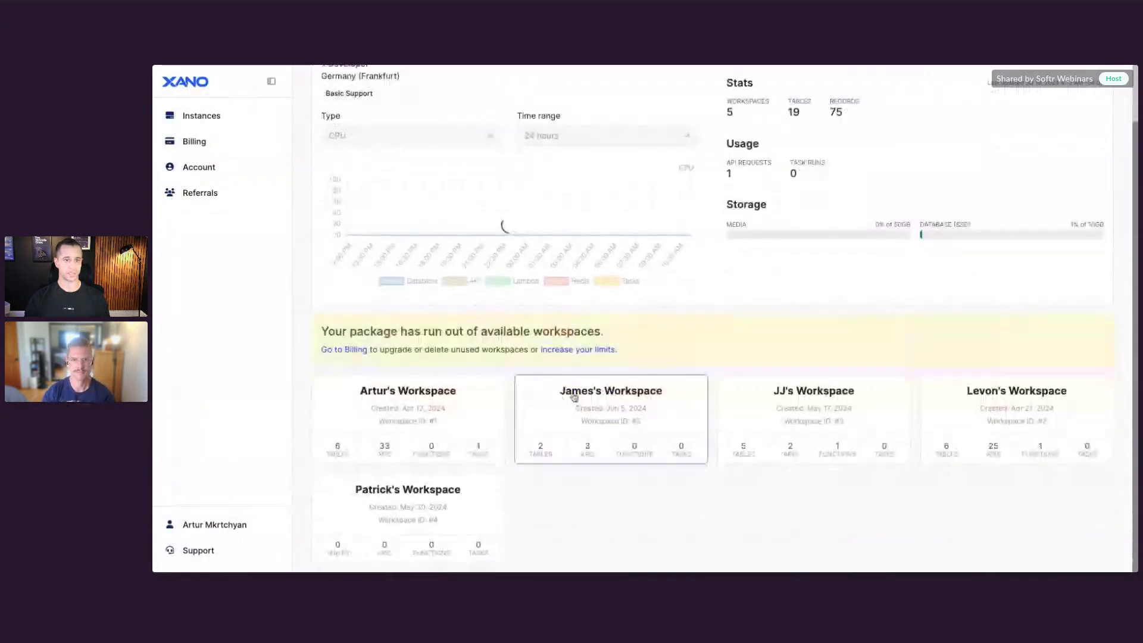
{"action": "left_click", "coordinate": [848, 403]}
{"action": "scroll", "coordinate": [510, 294], "scroll_direction": "down", "scroll_amount": 1}
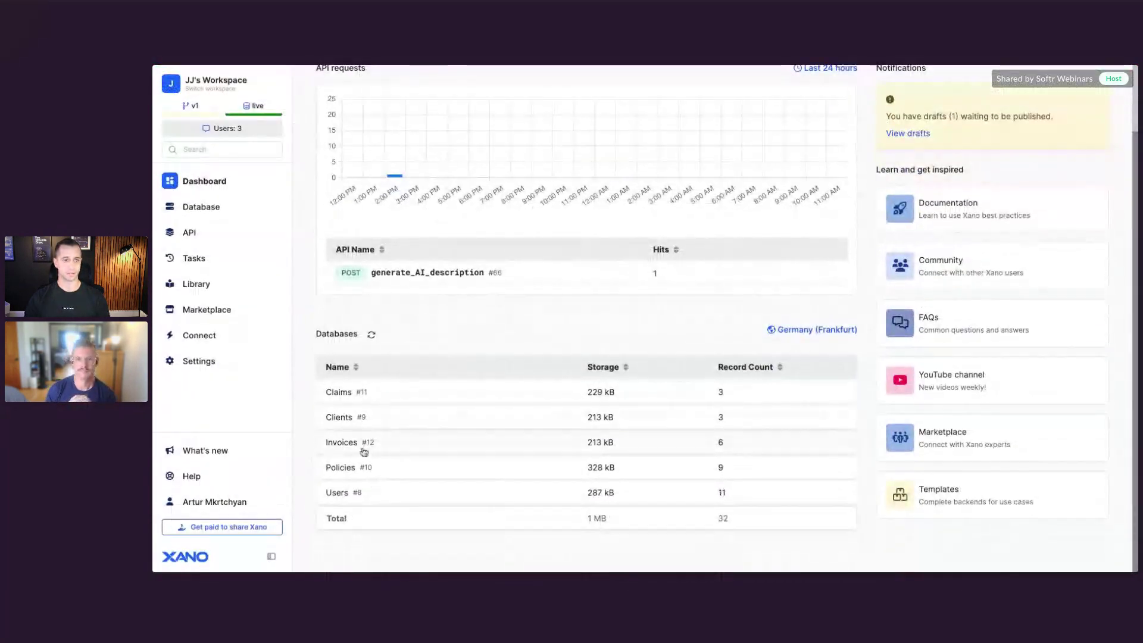
{"action": "left_click", "coordinate": [363, 469]}
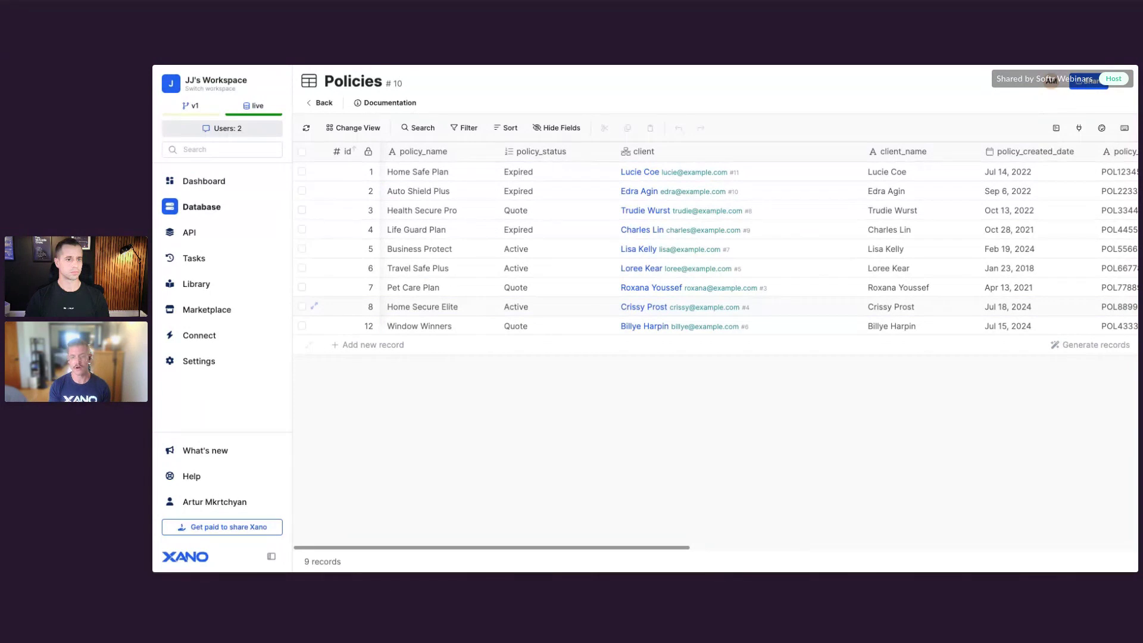
{"action": "left_click", "coordinate": [672, 172]}
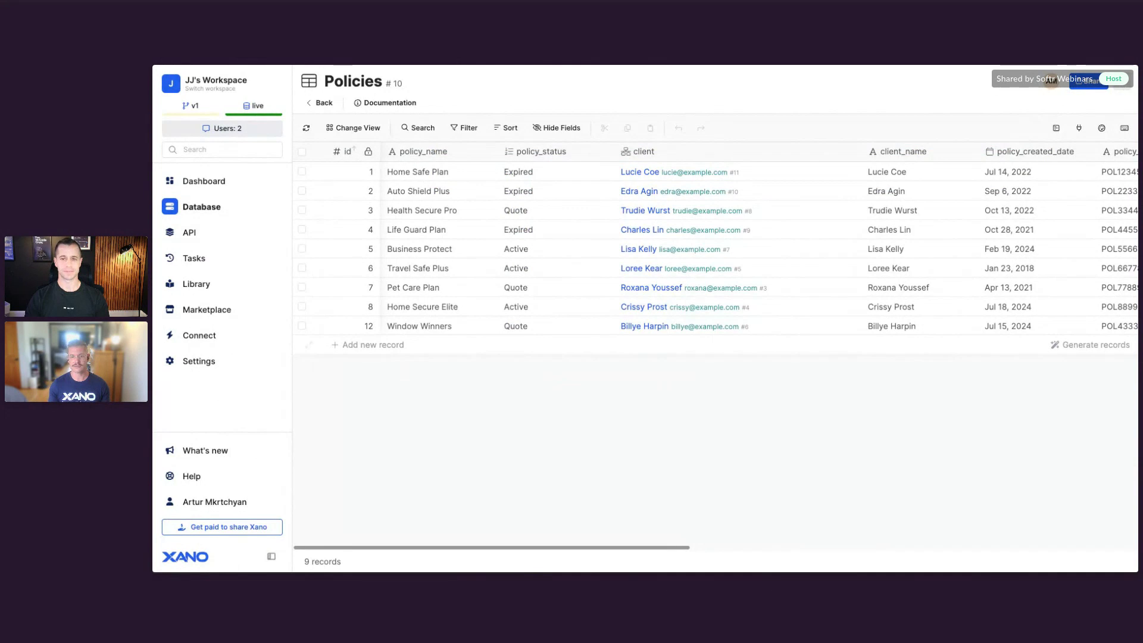
Step: Open the Client_Name database trigger of the Policies table to view its function stack
{"action": "left_click", "coordinate": [1117, 88]}
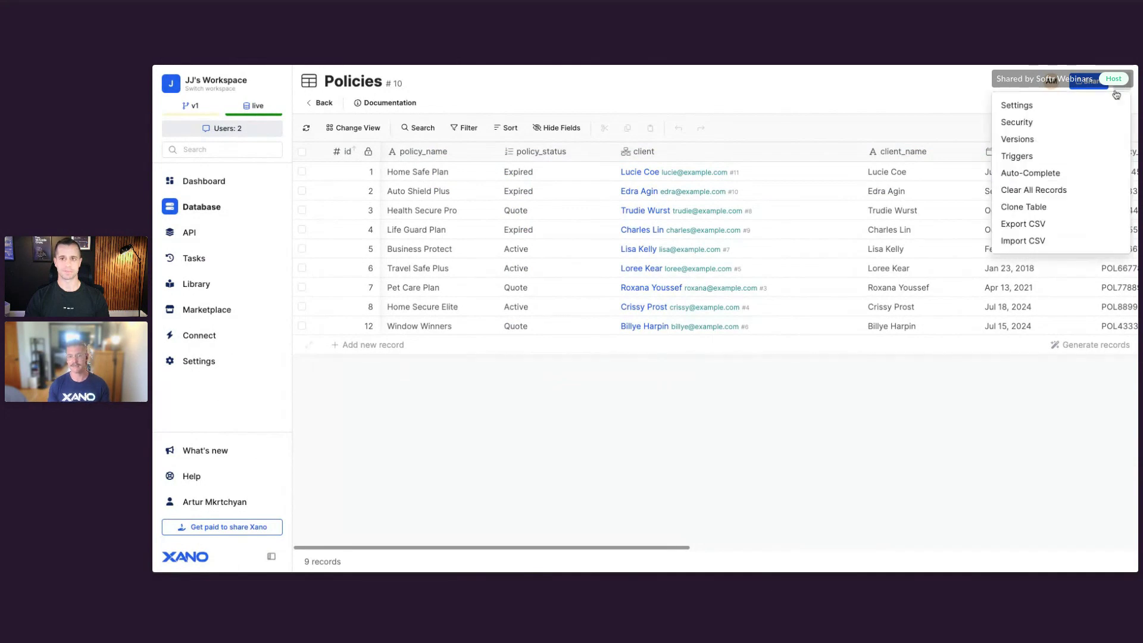
{"action": "left_click", "coordinate": [1030, 157]}
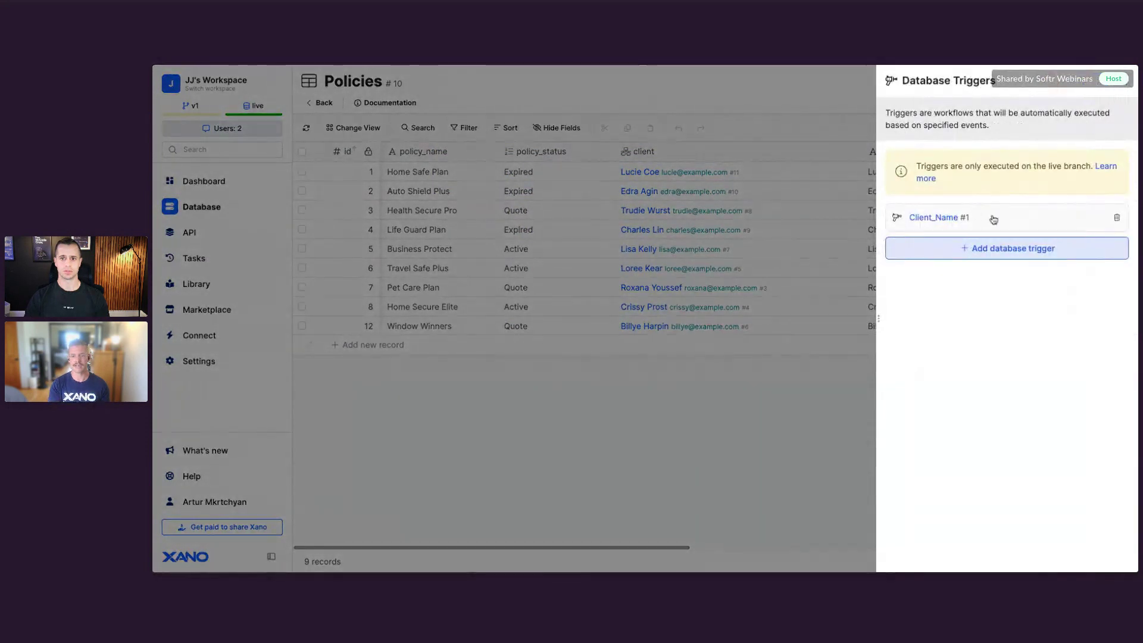
{"action": "left_click", "coordinate": [992, 219]}
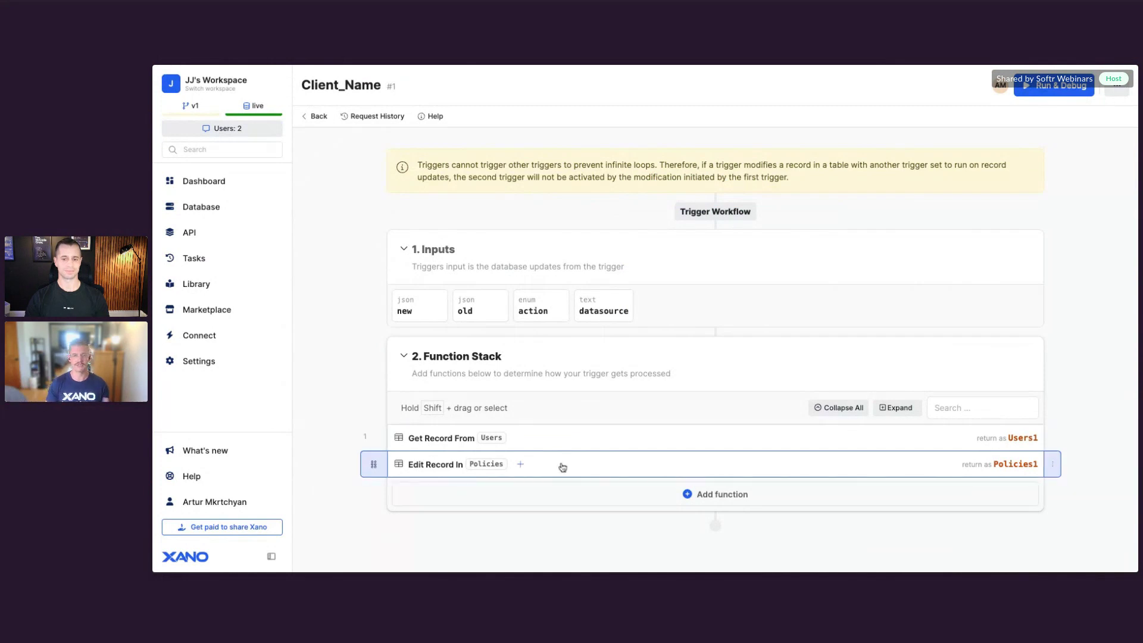
Step: Leave the trigger workflow and reopen the Policies table from the database tables overview
{"action": "left_click", "coordinate": [201, 206]}
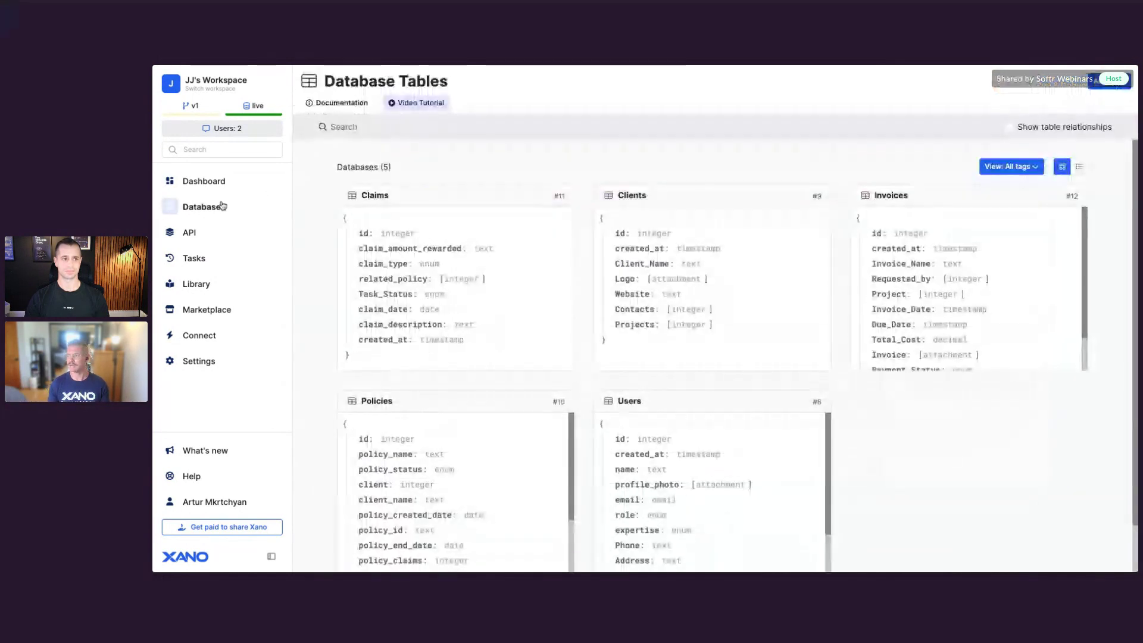
{"action": "left_click", "coordinate": [467, 452]}
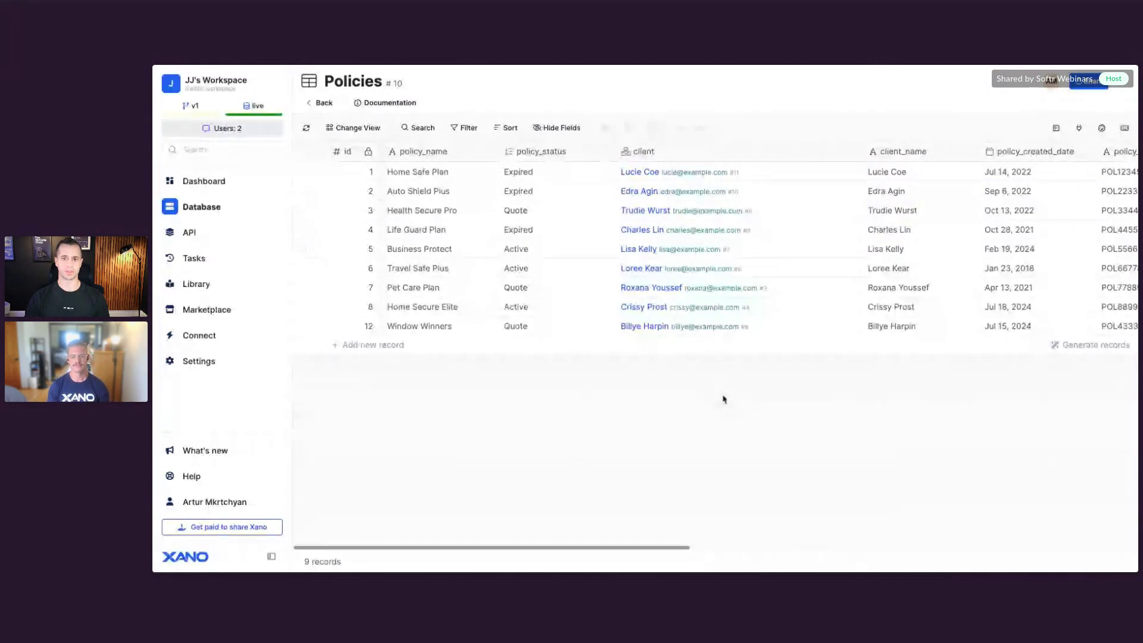
{"action": "left_click", "coordinate": [893, 169]}
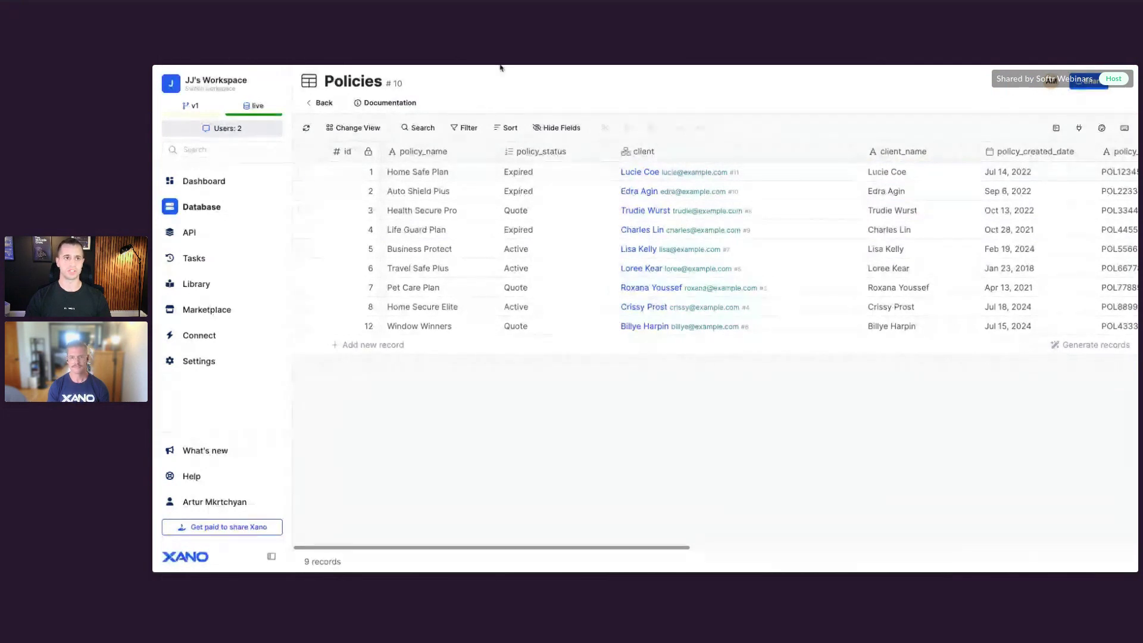
Step: Switch back to Softr and write a list block query joining Policies to Users on client_name and name, formatting policy_amount as 'FM$999,999,999,999.00'
{"action": "key", "text": "ctrl+Tab"}
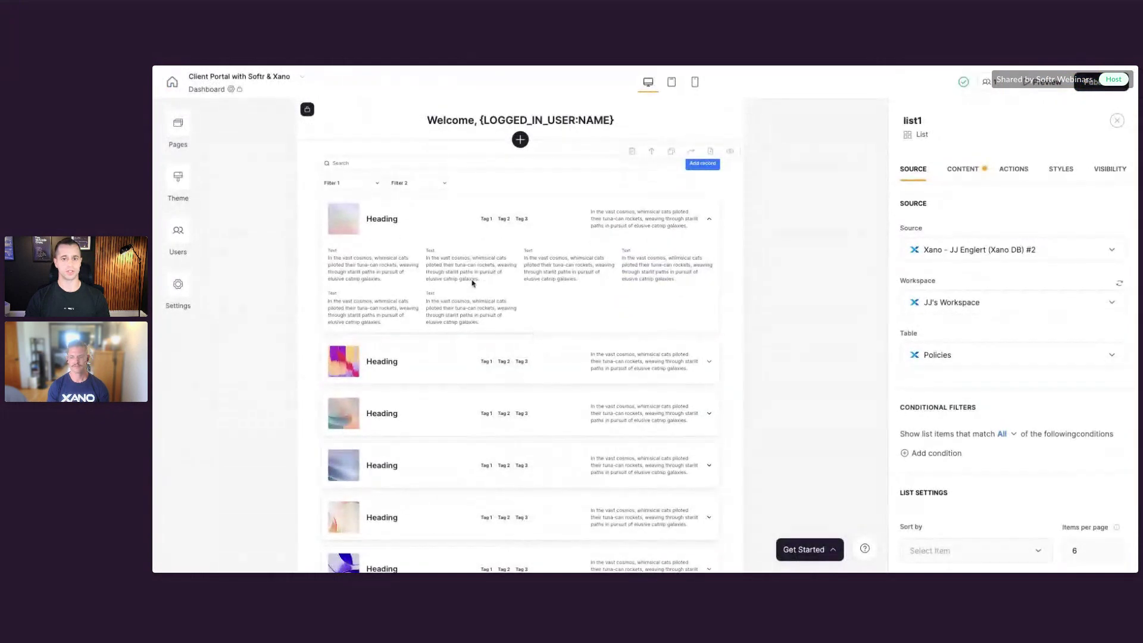
{"action": "left_click", "coordinate": [1000, 358]}
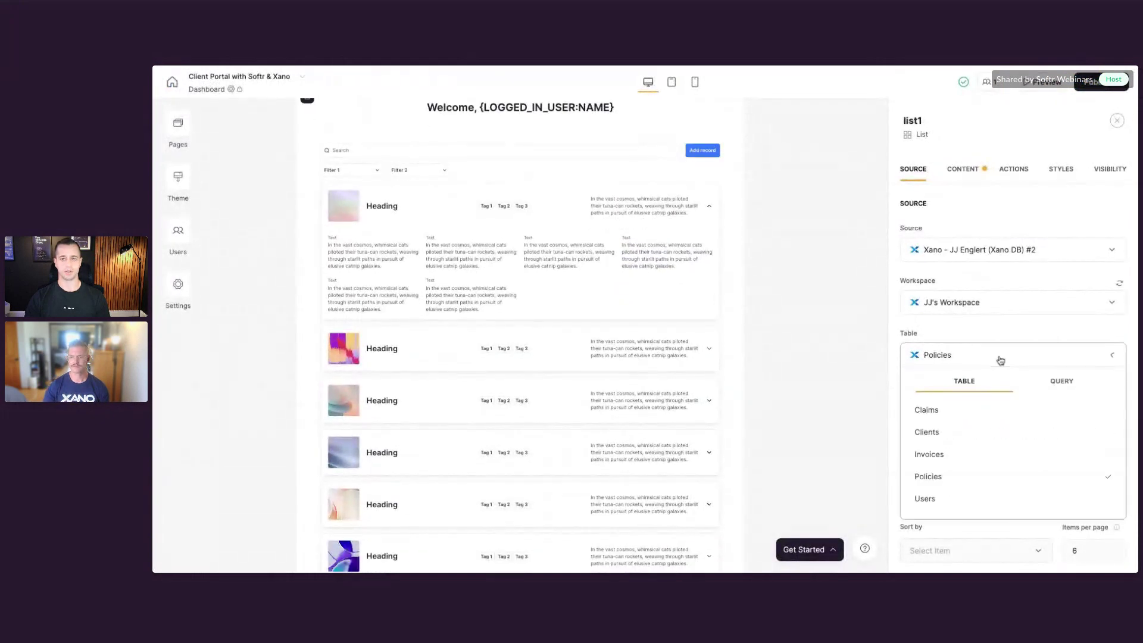
{"action": "left_click", "coordinate": [1066, 382]}
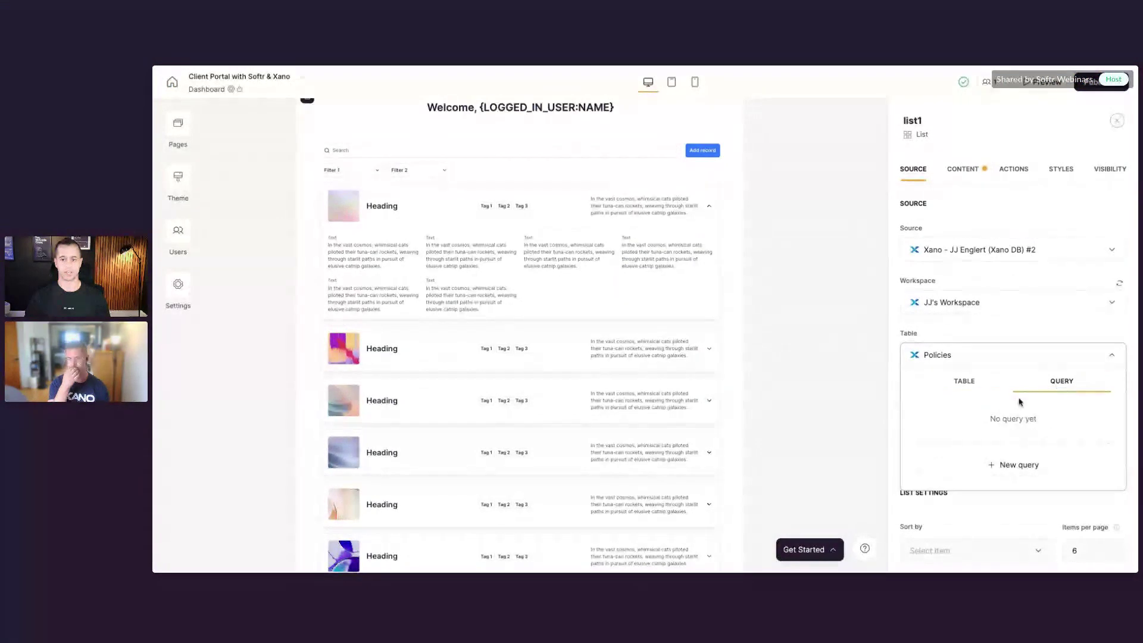
{"action": "left_click", "coordinate": [1019, 472]}
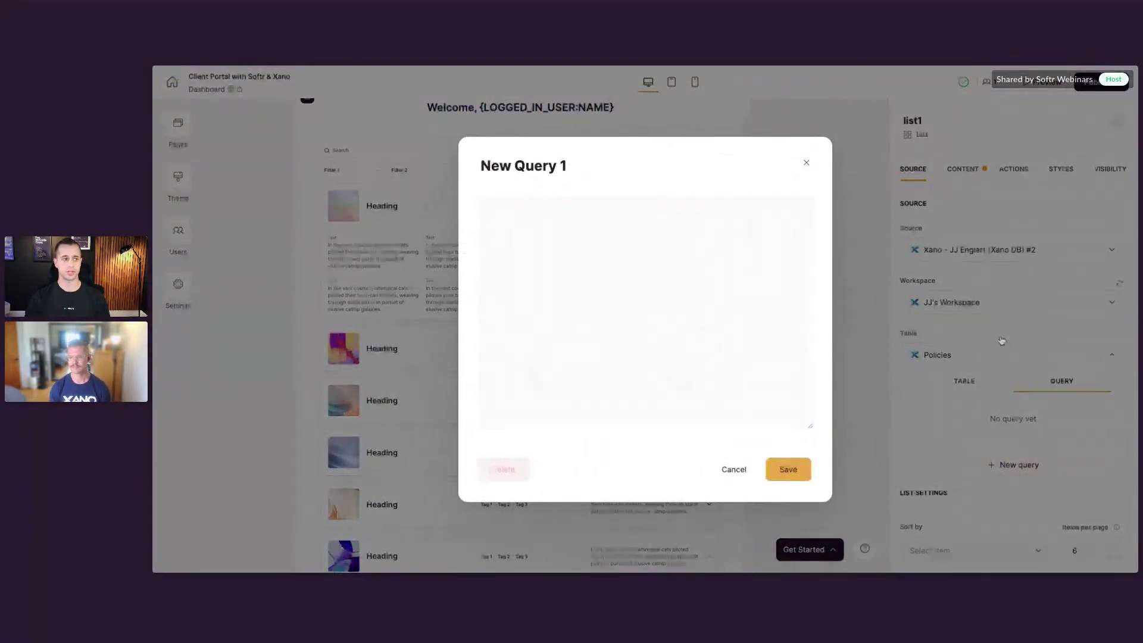
{"action": "type", "text": "SELECT     p.policy_name,     p.policy_status,     p.policy_created_date,     p.policy_end_date,     p.policy_description,     p.policy_claims,     TO_CHAR(p.policy_amount::numeric, 'FM$999,999,999,999.00') AS policy_amount,     p.policy_location,     p.project_image,     p.id,     u.name FROM     Policies p JOIN     Users u ON     p.client_name = u.\"name\""}
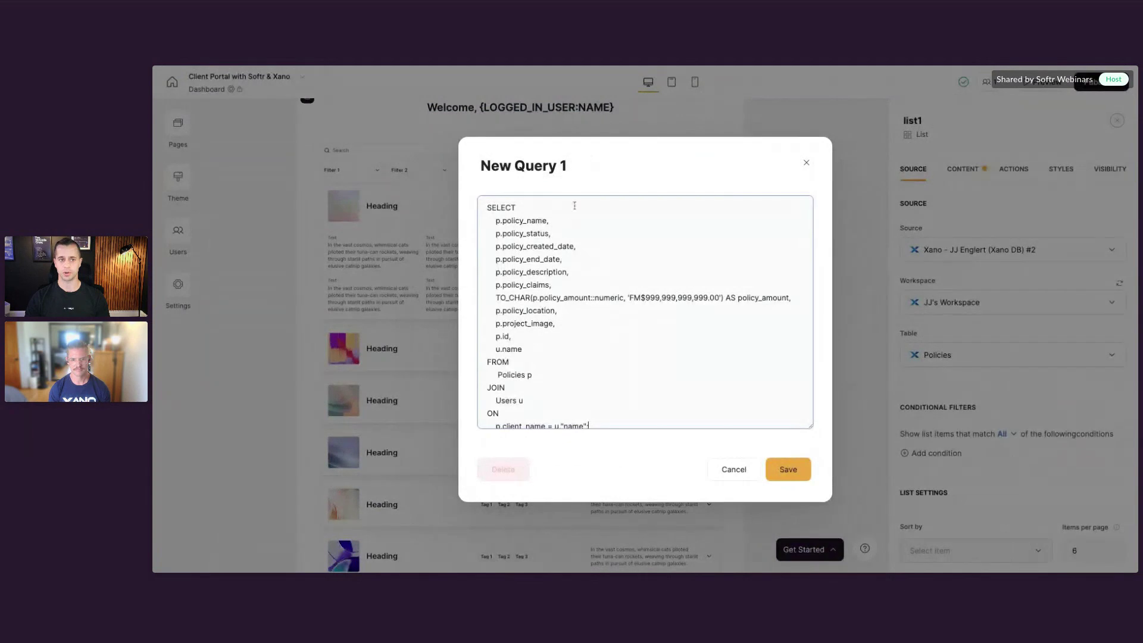
Step: Examine the query's selected policy fields, its Policies and Users join, and the TO_CHAR currency formatting of policy_amount
{"action": "left_click", "coordinate": [552, 285]}
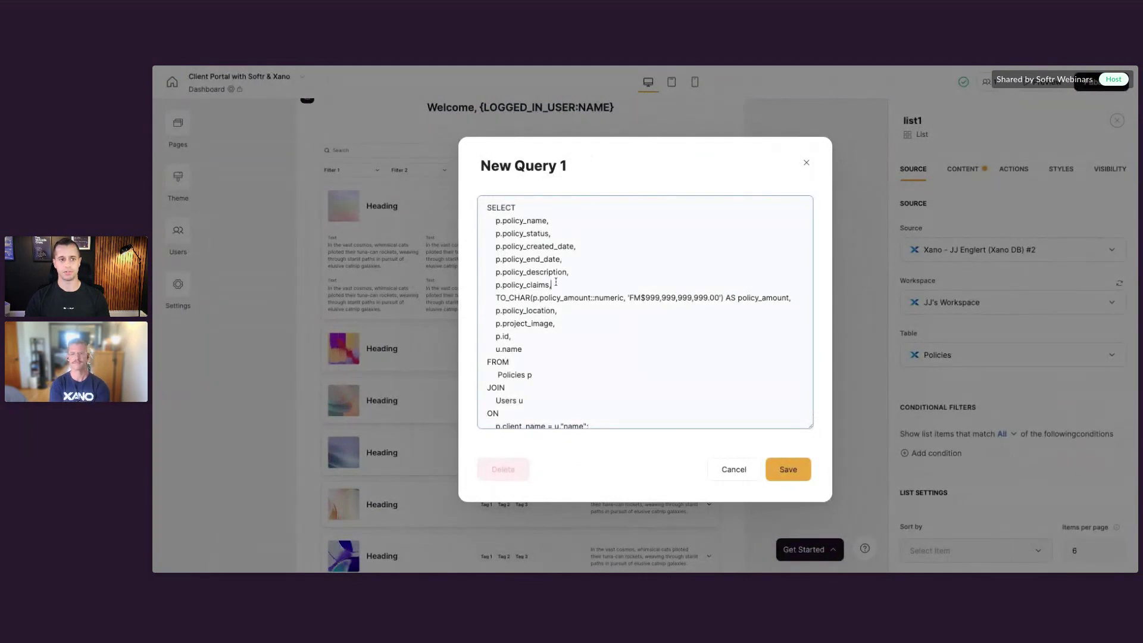
{"action": "left_click_drag", "start_coordinate": [554, 284], "coordinate": [492, 221]}
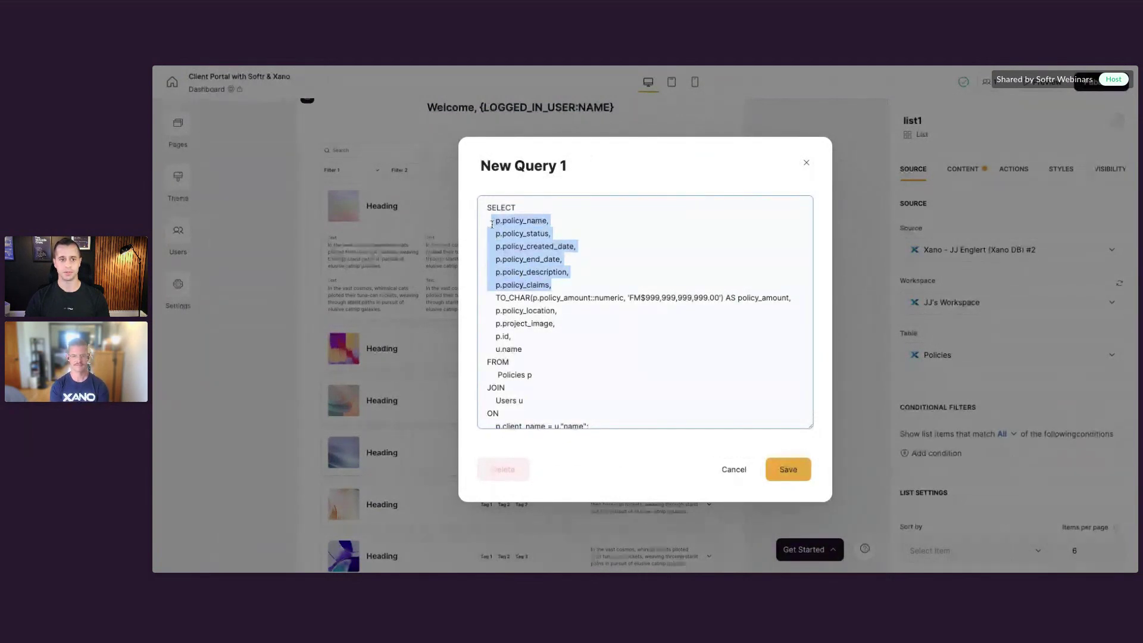
{"action": "scroll", "coordinate": [524, 340], "scroll_direction": "down", "scroll_amount": 1}
{"action": "left_click_drag", "start_coordinate": [522, 340], "coordinate": [505, 384]}
{"action": "left_click", "coordinate": [594, 416]}
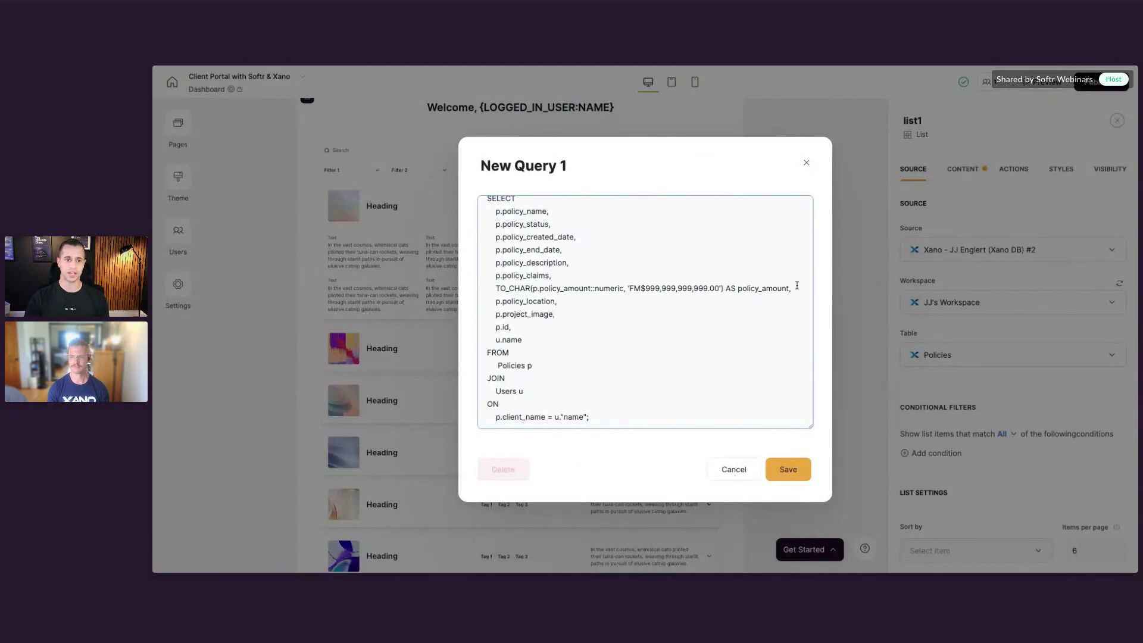
{"action": "left_click_drag", "start_coordinate": [797, 286], "coordinate": [504, 291]}
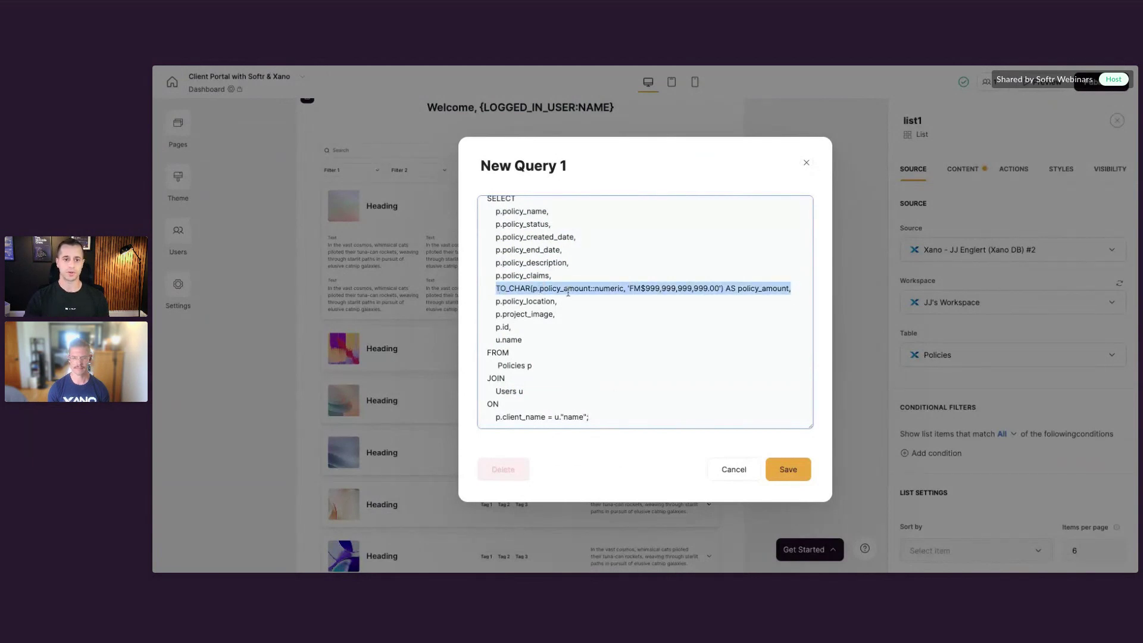
{"action": "left_click_drag", "start_coordinate": [791, 290], "coordinate": [644, 290]}
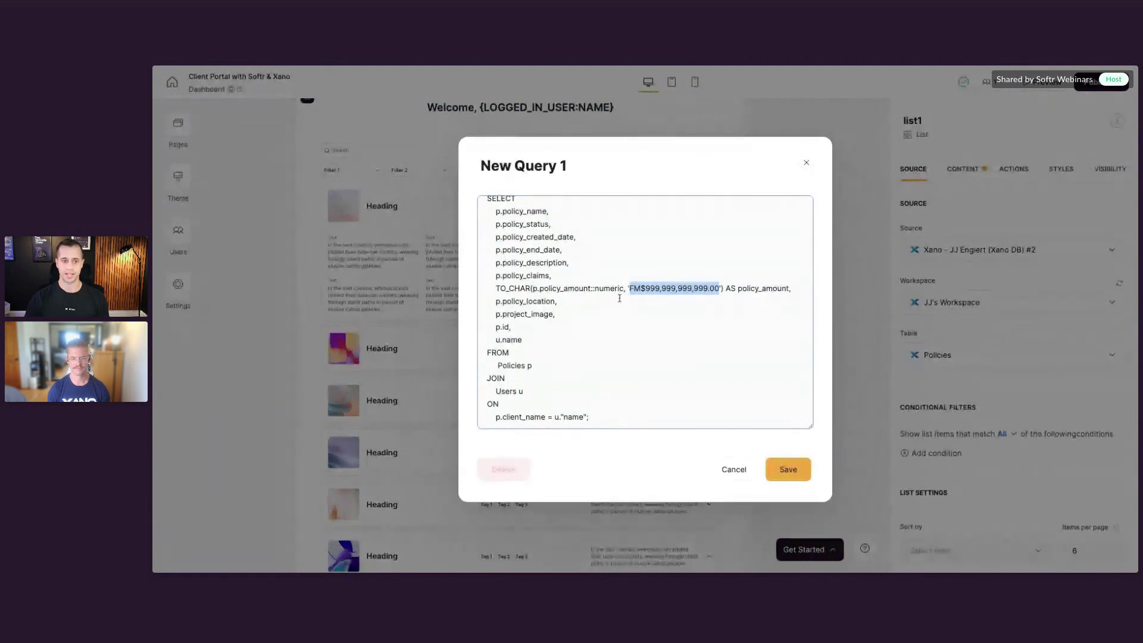
{"action": "scroll", "coordinate": [584, 336], "scroll_direction": "up", "scroll_amount": 1}
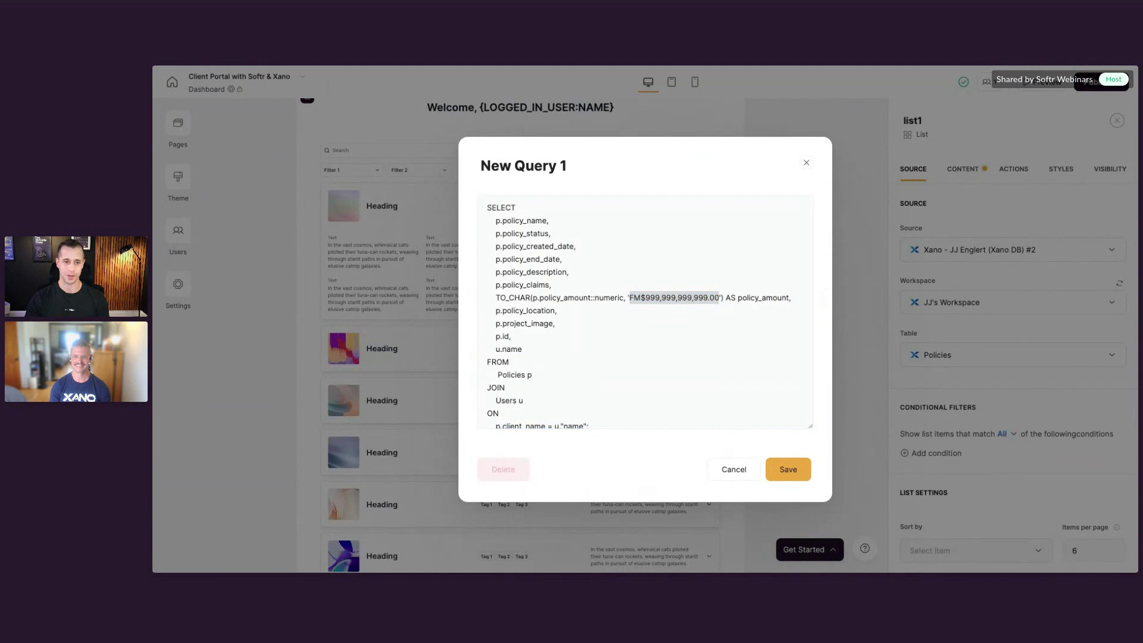
Step: Save New Query 1 as the list block's data source and check the list on the dashboard
{"action": "left_click", "coordinate": [793, 470]}
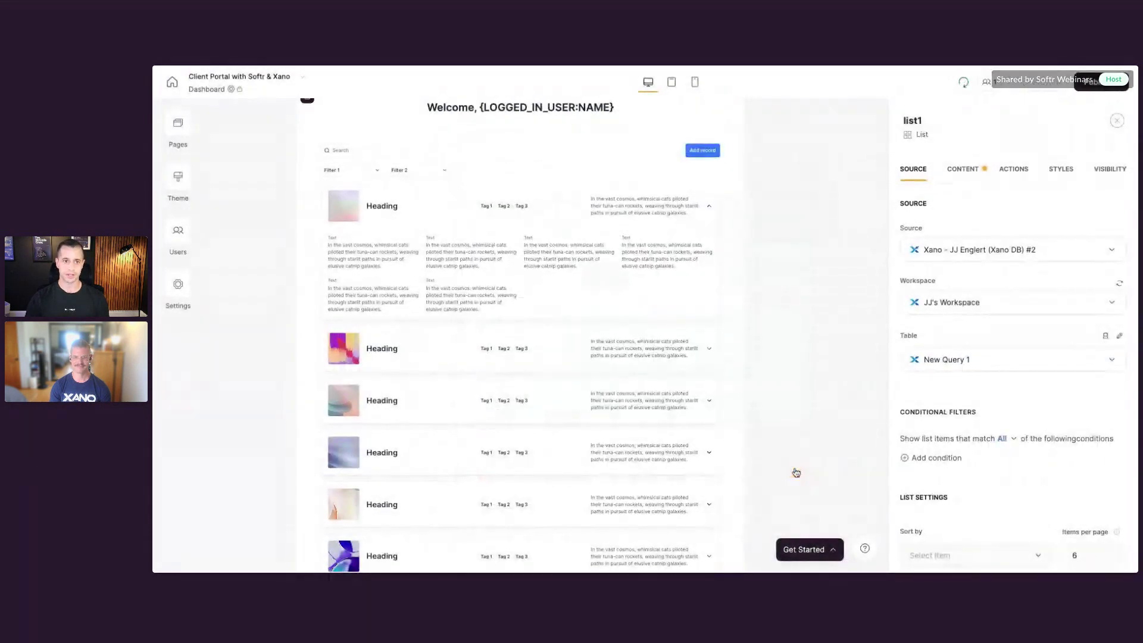
{"action": "scroll", "coordinate": [568, 324], "scroll_direction": "up", "scroll_amount": 1}
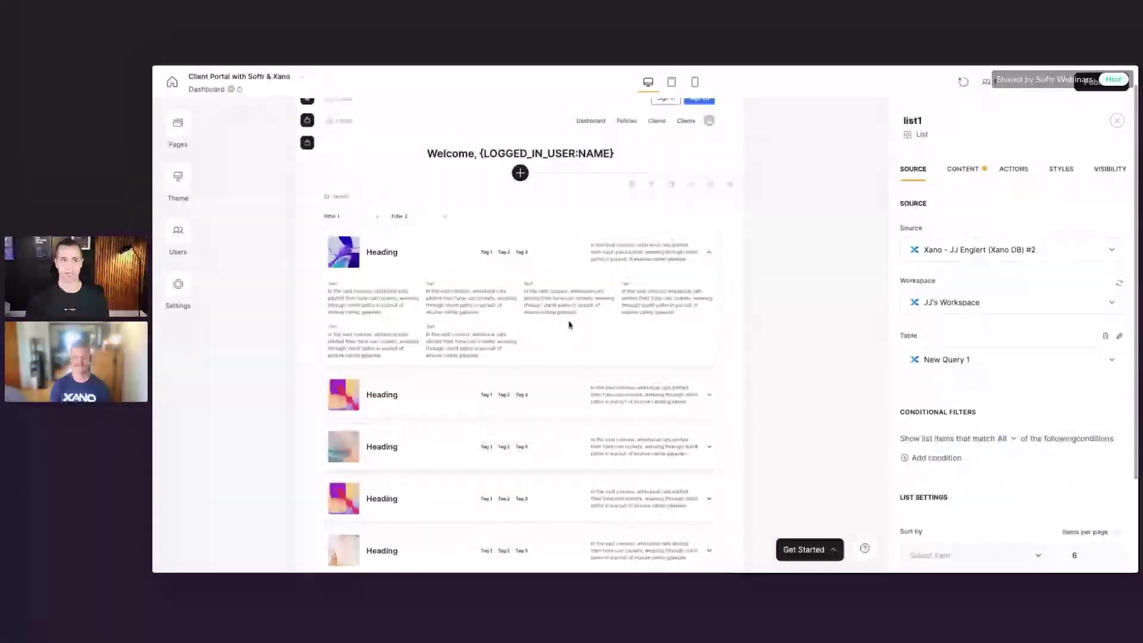
{"action": "scroll", "coordinate": [544, 286], "scroll_direction": "down", "scroll_amount": 1}
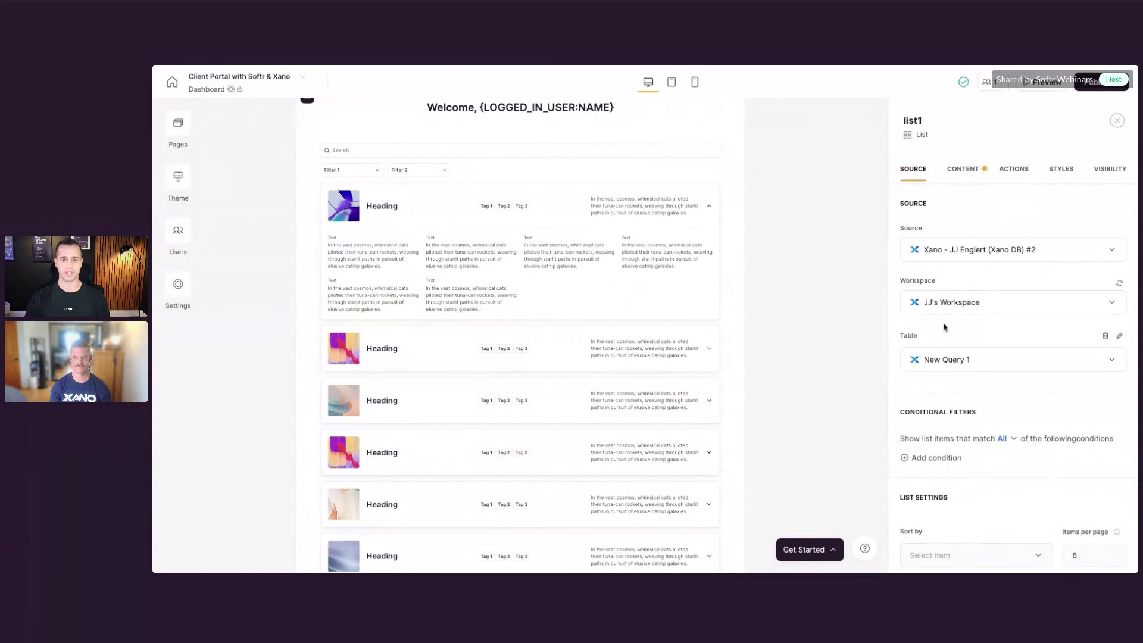
Step: Add a conditional filter to the list block, look through the query's available fields, and delete the empty condition
{"action": "scroll", "coordinate": [957, 443], "scroll_direction": "down", "scroll_amount": 2}
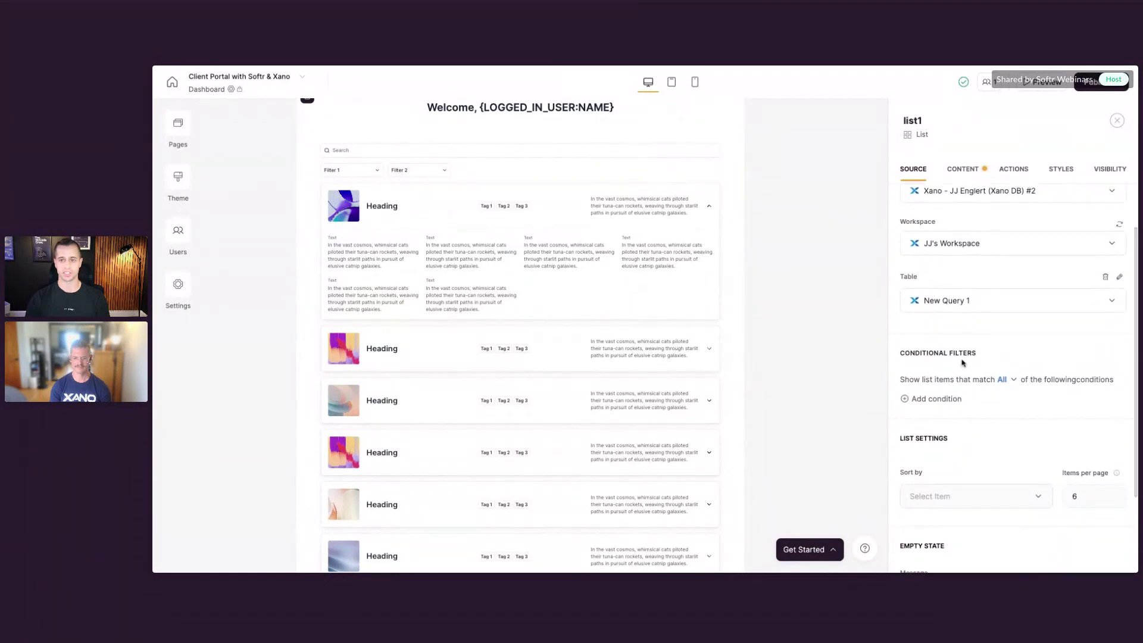
{"action": "scroll", "coordinate": [947, 402], "scroll_direction": "down", "scroll_amount": 1}
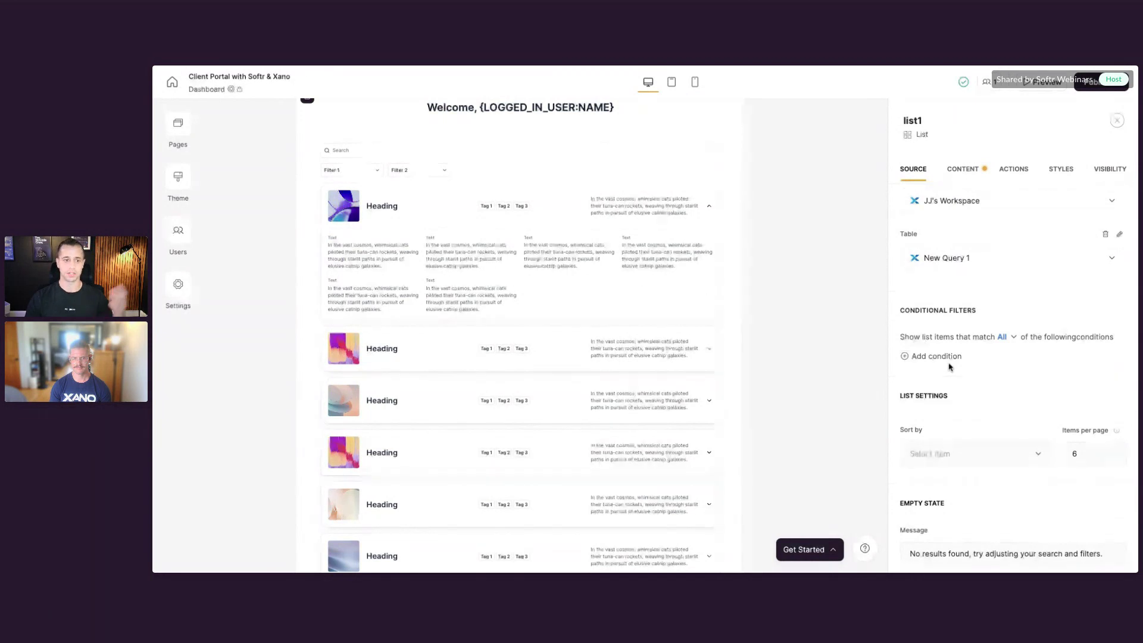
{"action": "left_click", "coordinate": [936, 356]}
{"action": "left_click", "coordinate": [952, 386]}
{"action": "scroll", "coordinate": [977, 456], "scroll_direction": "down", "scroll_amount": 2}
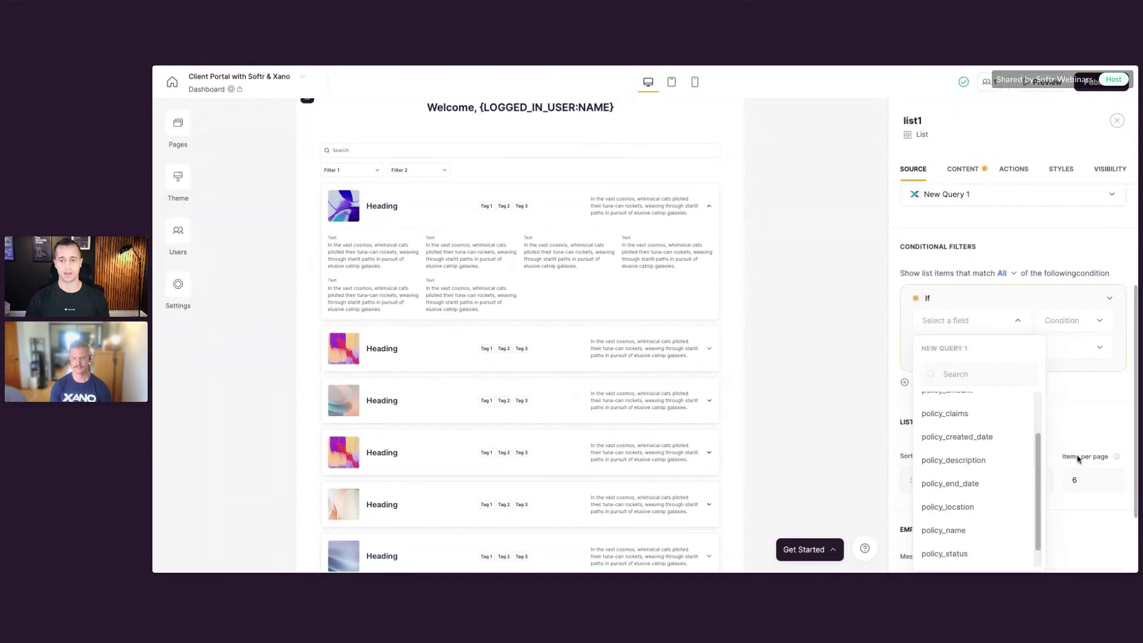
{"action": "scroll", "coordinate": [988, 449], "scroll_direction": "down", "scroll_amount": 2}
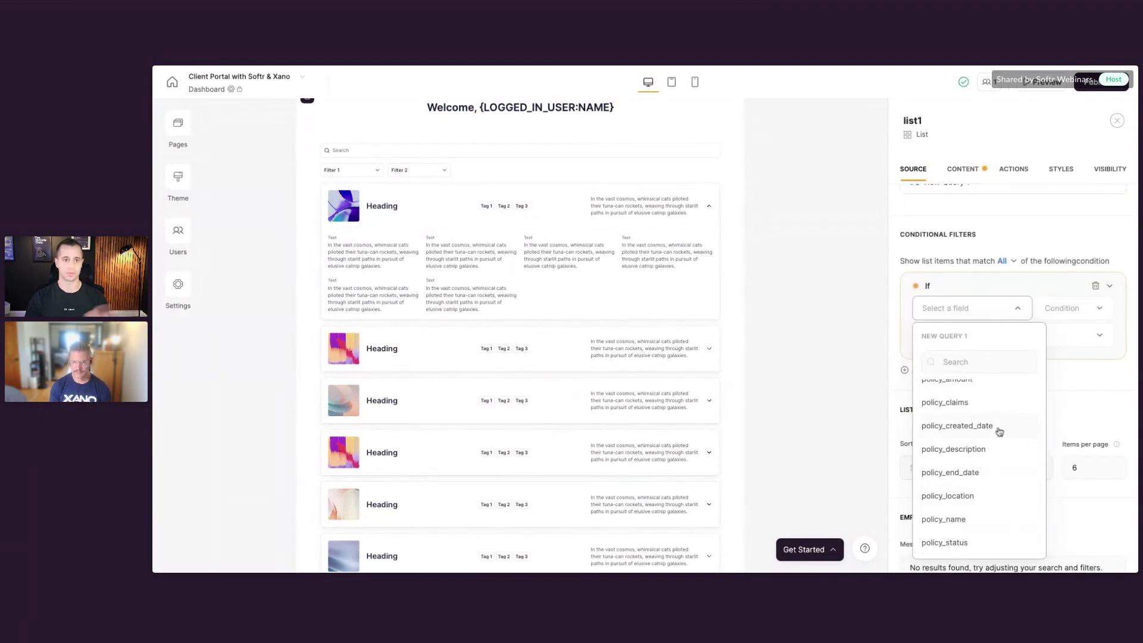
{"action": "left_click", "coordinate": [1094, 287]}
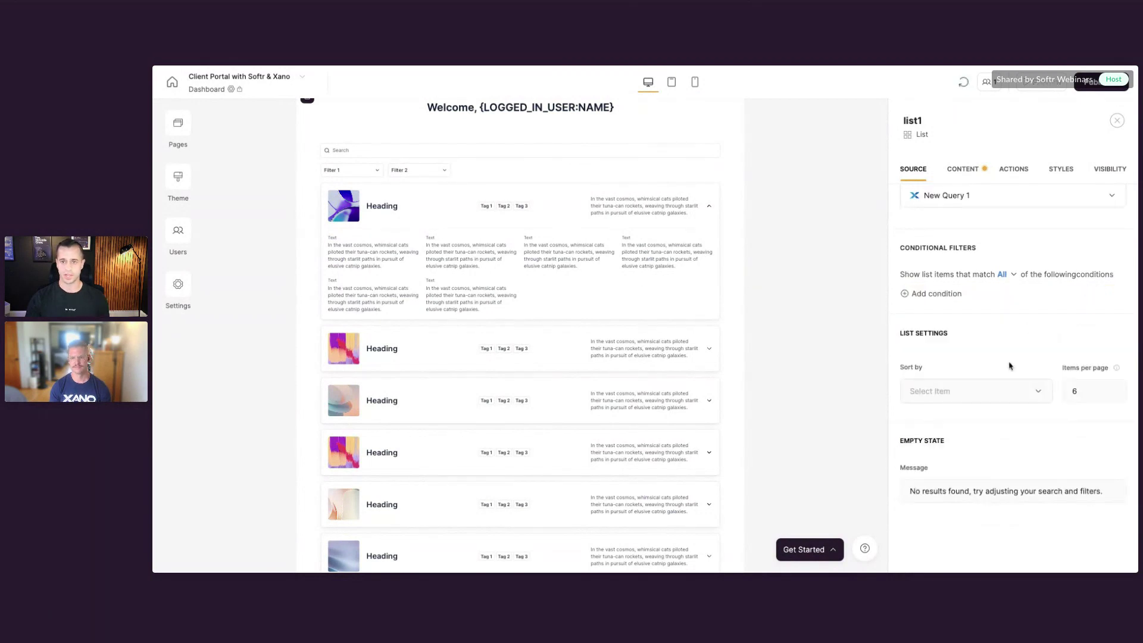
{"action": "scroll", "coordinate": [994, 309], "scroll_direction": "up", "scroll_amount": 3}
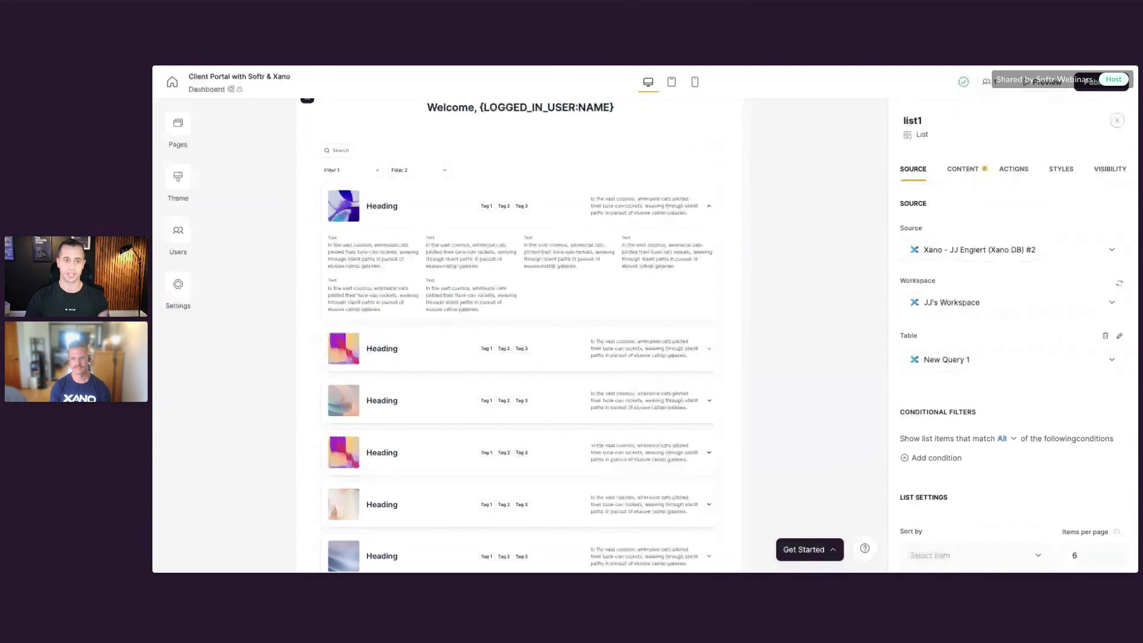
{"action": "scroll", "coordinate": [968, 379], "scroll_direction": "down", "scroll_amount": 3}
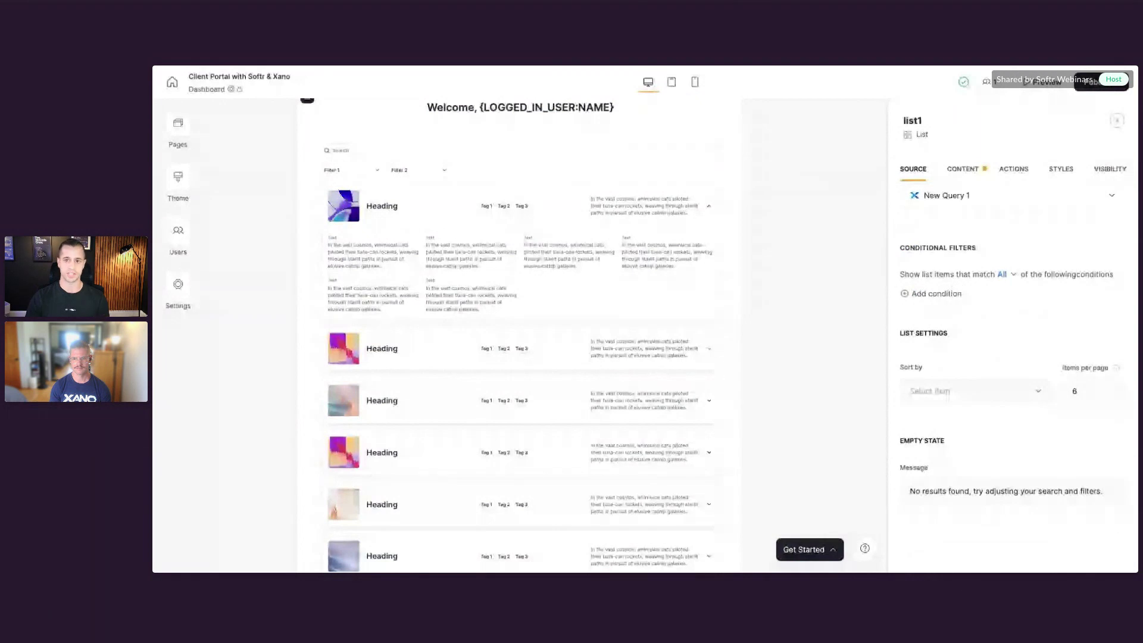
{"action": "scroll", "coordinate": [1012, 298], "scroll_direction": "up", "scroll_amount": 3}
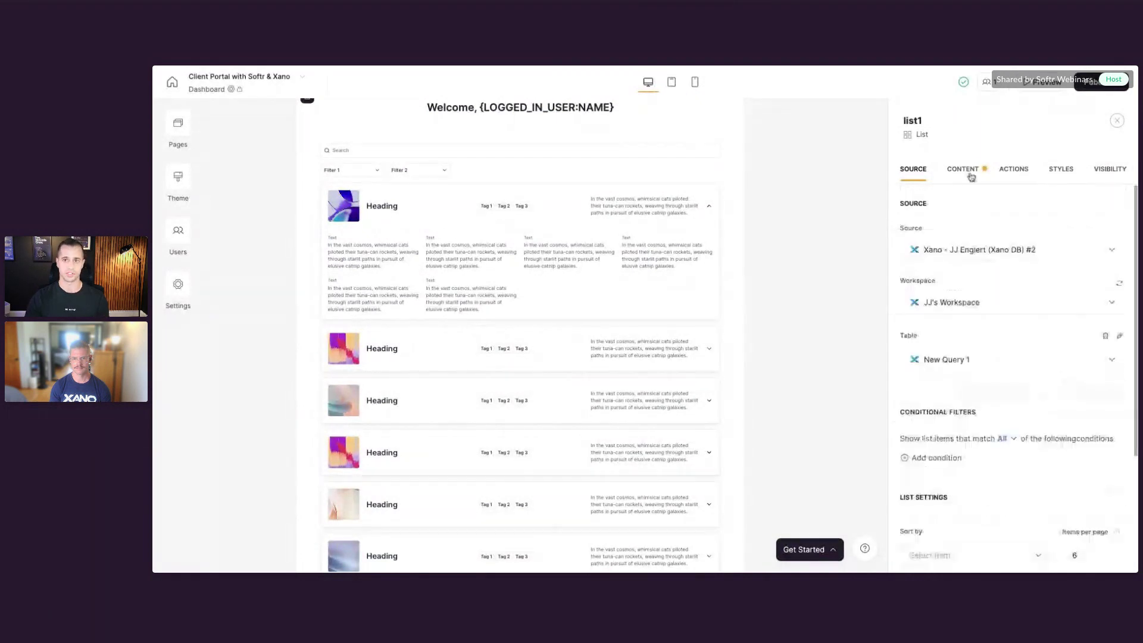
Step: Set the cover media content in the list's main section to project_image
{"action": "left_click", "coordinate": [969, 171]}
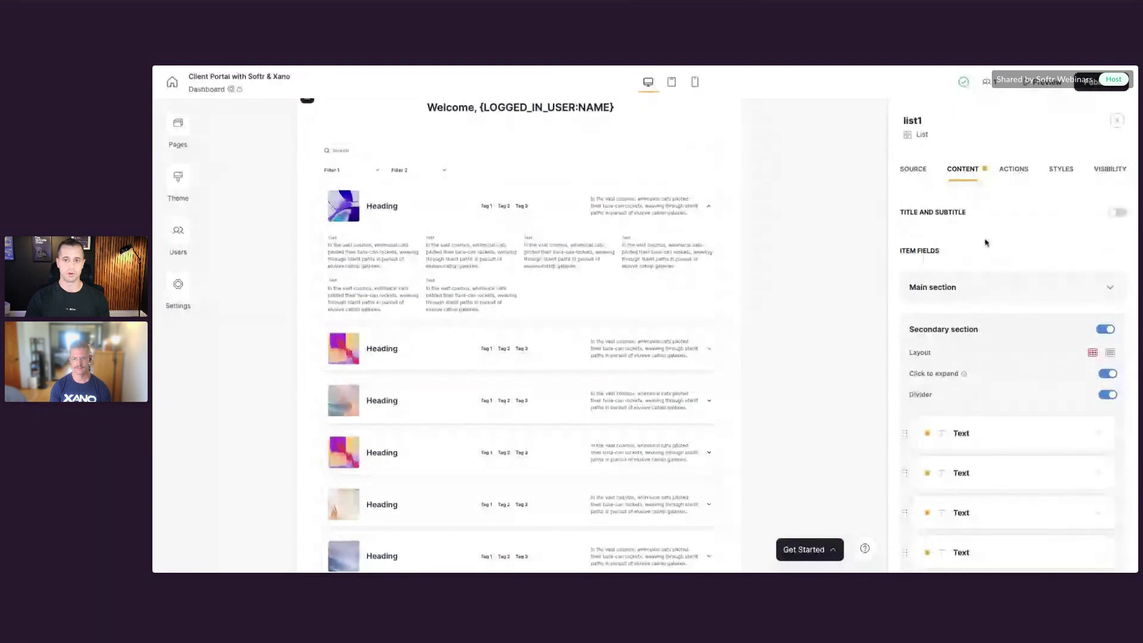
{"action": "left_click", "coordinate": [1016, 288]}
{"action": "scroll", "coordinate": [1042, 282], "scroll_direction": "down", "scroll_amount": 2}
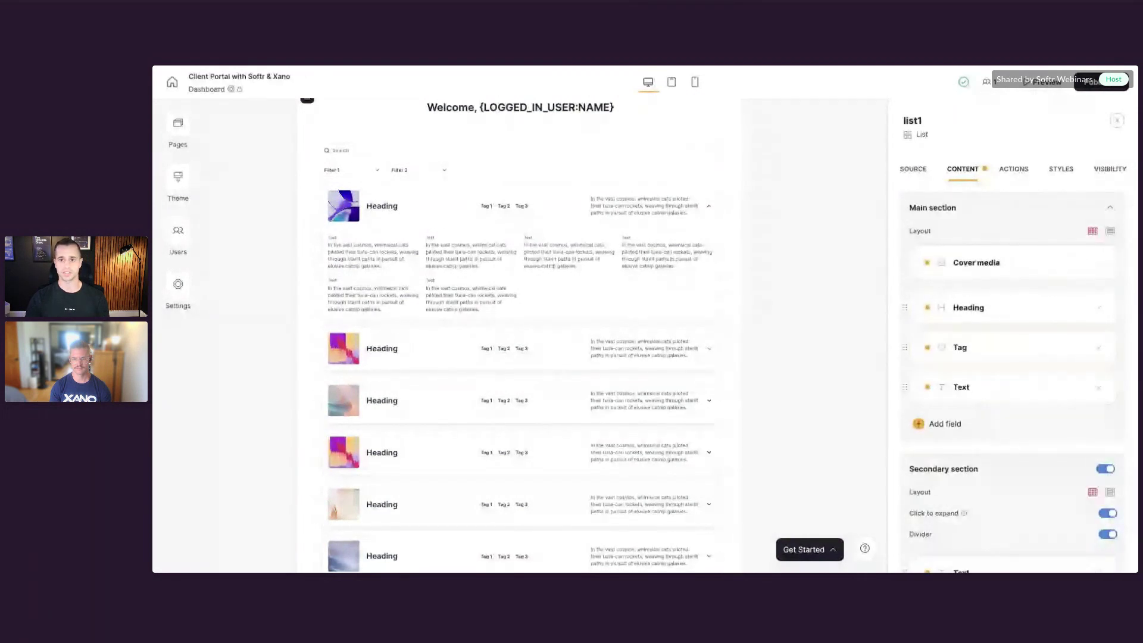
{"action": "left_click", "coordinate": [1018, 264]}
{"action": "left_click", "coordinate": [1004, 368]}
{"action": "scroll", "coordinate": [1012, 453], "scroll_direction": "down", "scroll_amount": 6}
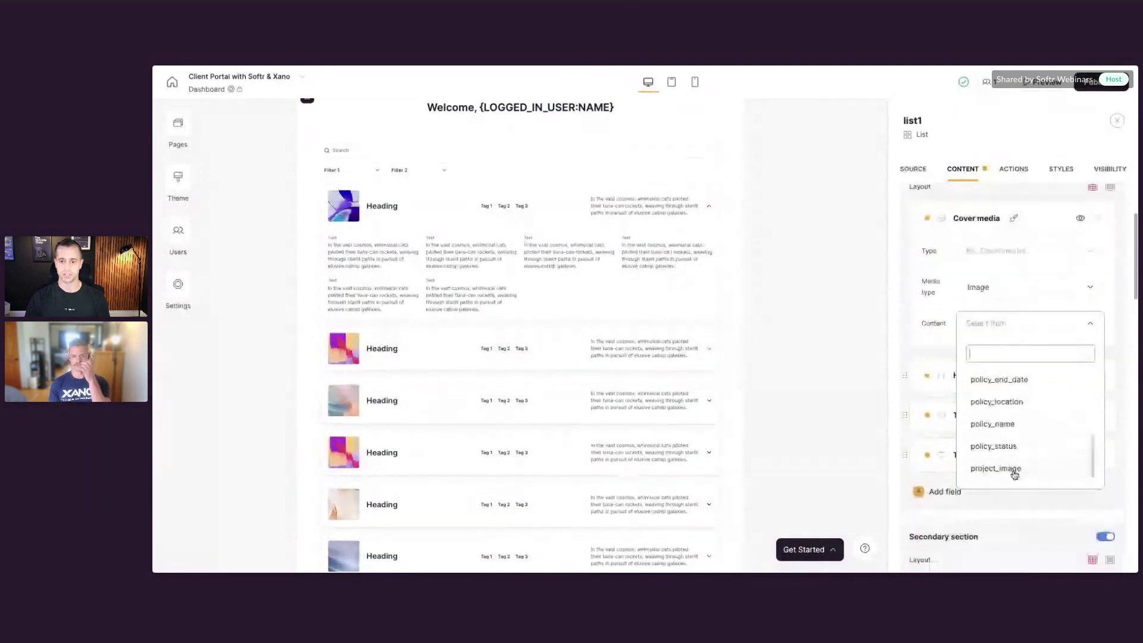
{"action": "left_click", "coordinate": [1014, 471]}
Step: Set the content of the main section's heading field to policy_name
{"action": "scroll", "coordinate": [1011, 334], "scroll_direction": "down", "scroll_amount": 1}
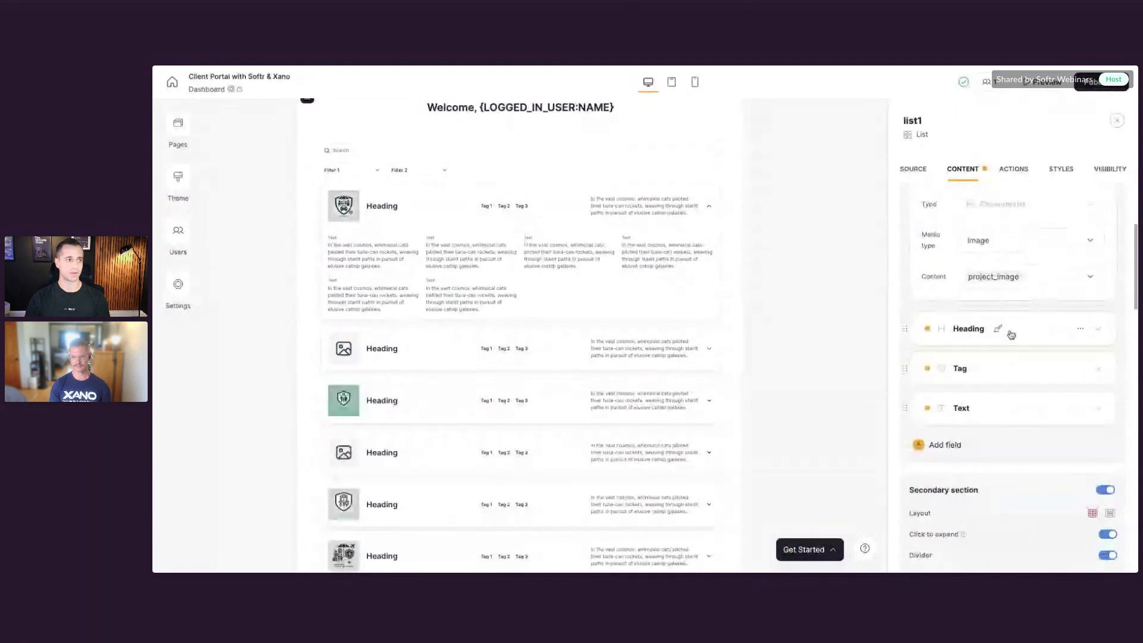
{"action": "left_click", "coordinate": [1024, 329]}
{"action": "left_click", "coordinate": [1014, 357]}
{"action": "scroll", "coordinate": [1016, 441], "scroll_direction": "down", "scroll_amount": 5}
{"action": "left_click", "coordinate": [1018, 455]}
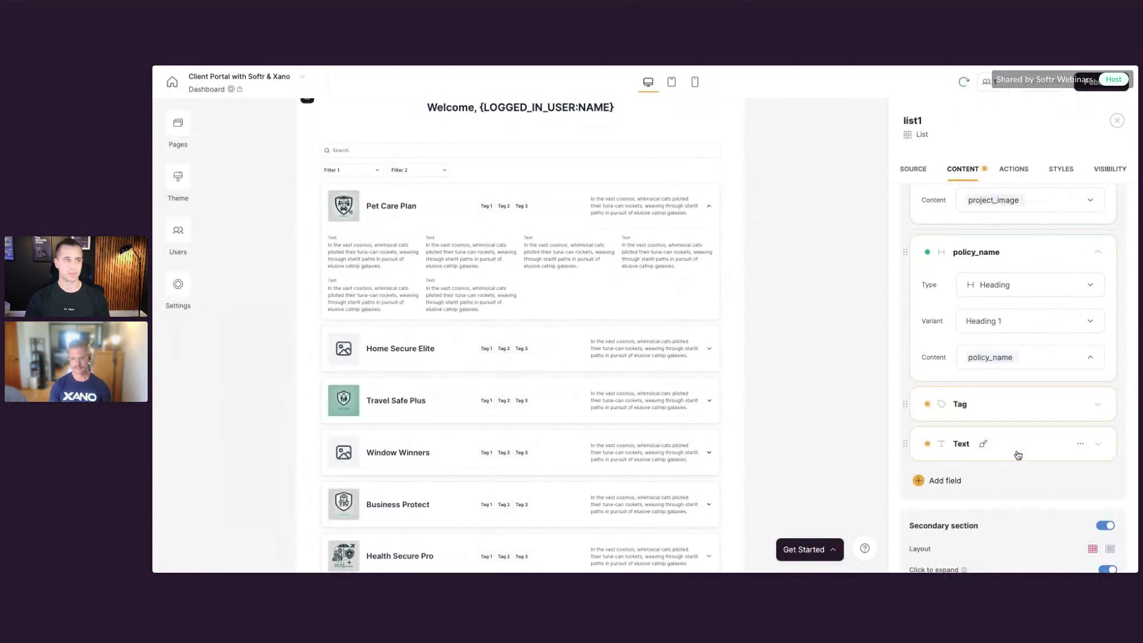
Step: Convert the main section's tag field to a Text field showing policy_description, and delete the unused Text field below it
{"action": "scroll", "coordinate": [1014, 334], "scroll_direction": "down", "scroll_amount": 3}
{"action": "left_click", "coordinate": [1018, 326]}
{"action": "scroll", "coordinate": [1018, 327], "scroll_direction": "down", "scroll_amount": 1}
{"action": "left_click", "coordinate": [1020, 329]}
{"action": "type", "text": "text"}
{"action": "left_click", "coordinate": [1013, 375]}
{"action": "left_click", "coordinate": [1019, 357]}
{"action": "scroll", "coordinate": [1016, 450], "scroll_direction": "down", "scroll_amount": 3}
{"action": "left_click", "coordinate": [1016, 426]}
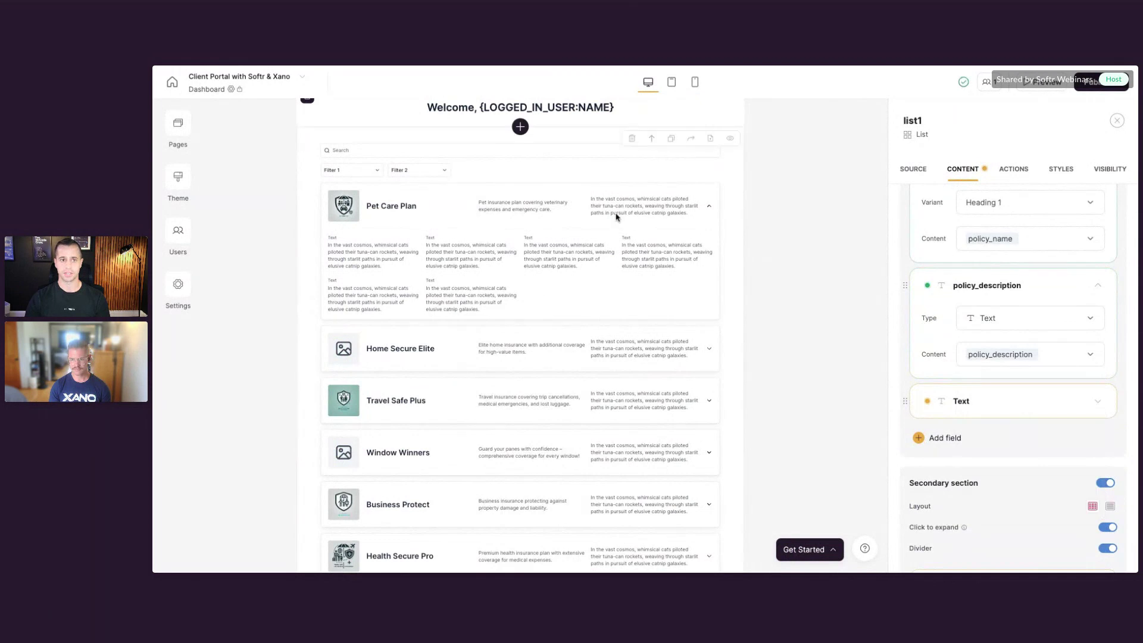
{"action": "left_click", "coordinate": [1081, 404]}
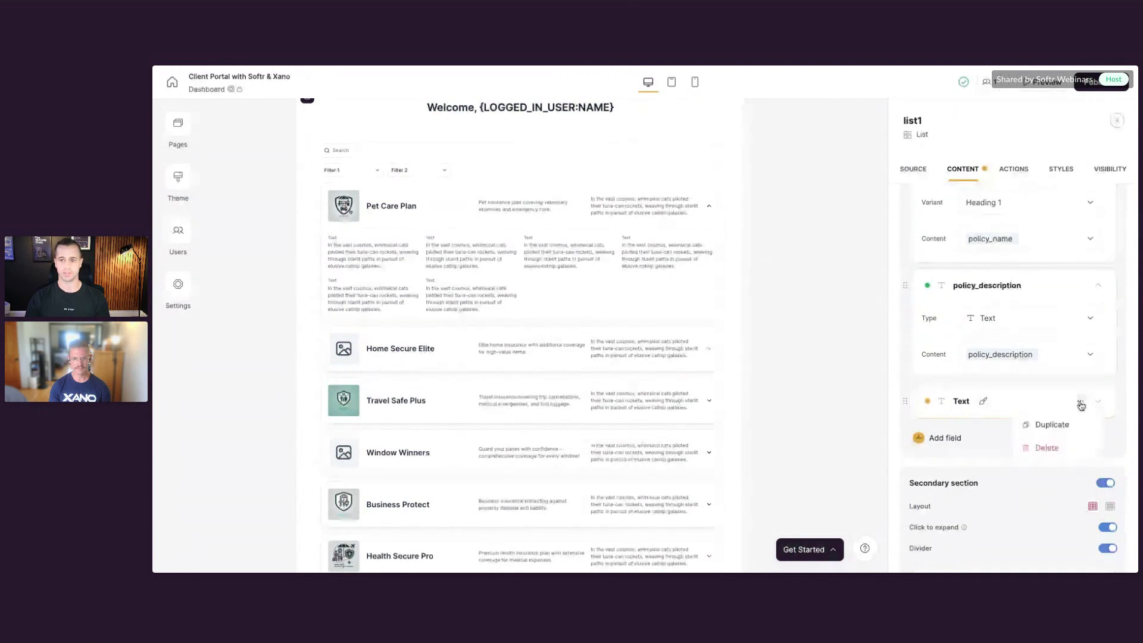
{"action": "left_click", "coordinate": [1058, 454]}
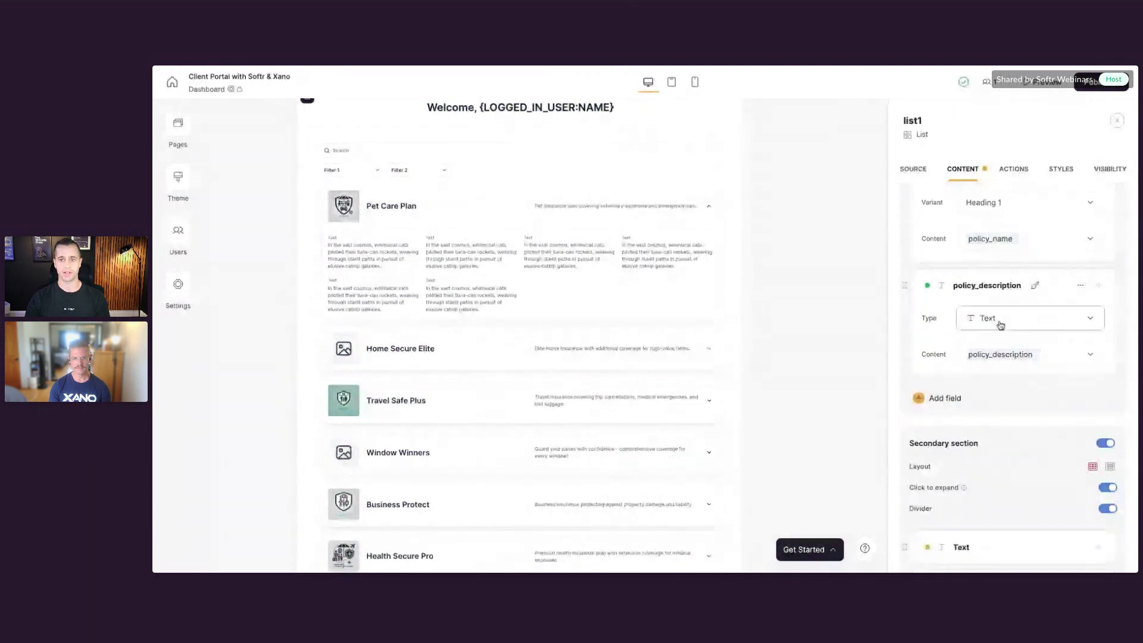
Step: Compare the Columns and Stacked layouts for the main section and set it to Stacked
{"action": "scroll", "coordinate": [1006, 339], "scroll_direction": "up", "scroll_amount": 3}
{"action": "scroll", "coordinate": [1006, 340], "scroll_direction": "up", "scroll_amount": 5}
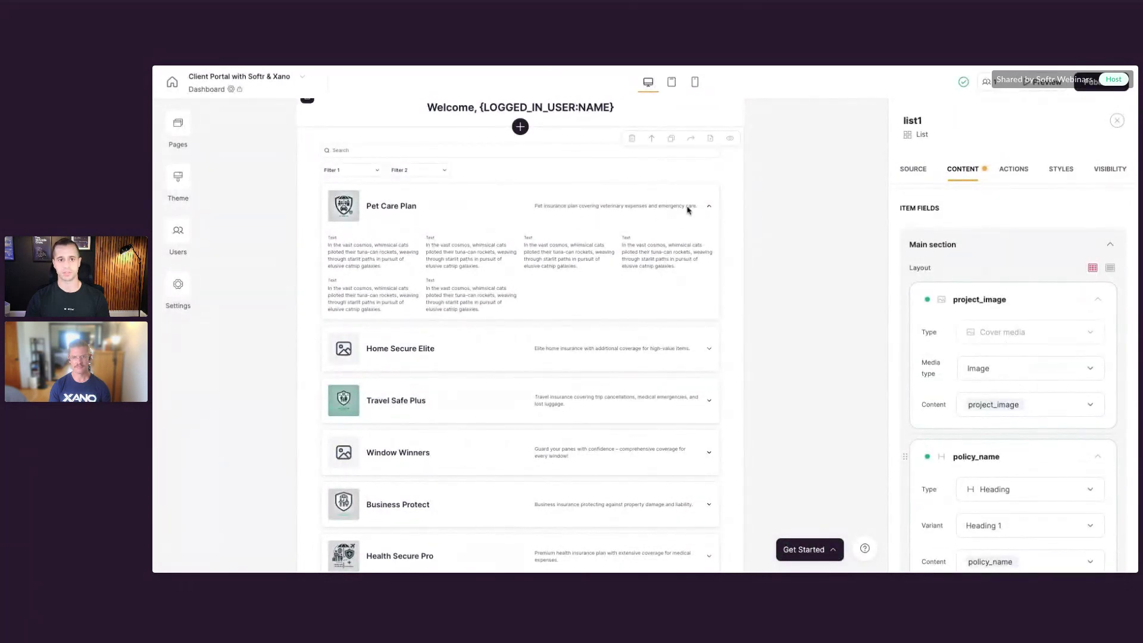
{"action": "left_click", "coordinate": [1110, 269]}
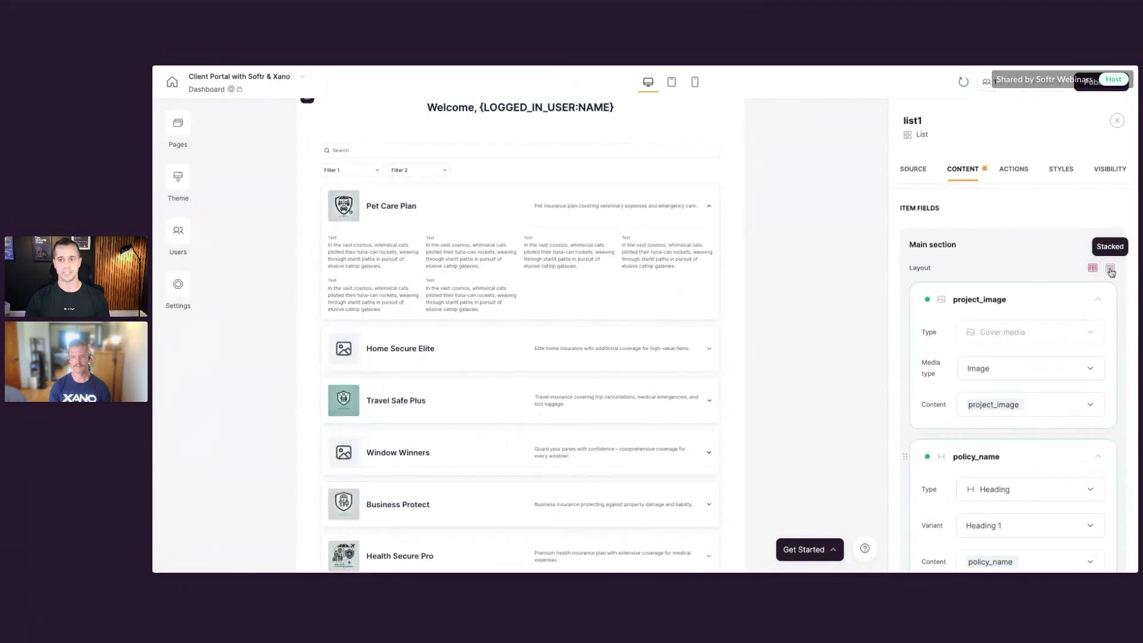
{"action": "left_click", "coordinate": [1093, 268]}
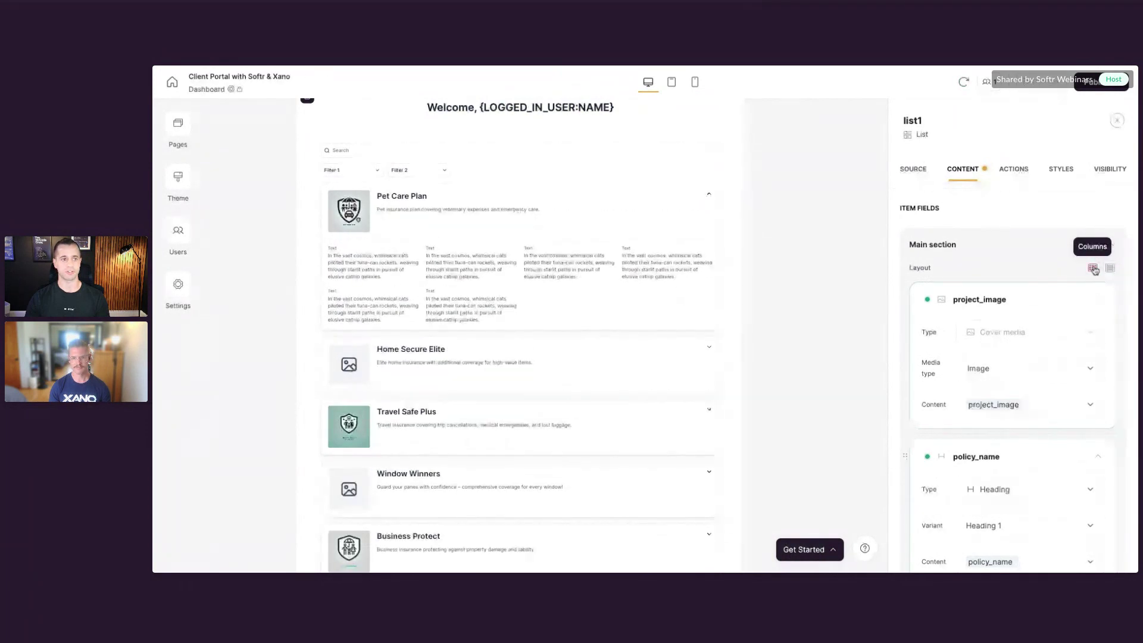
{"action": "left_click", "coordinate": [1109, 269]}
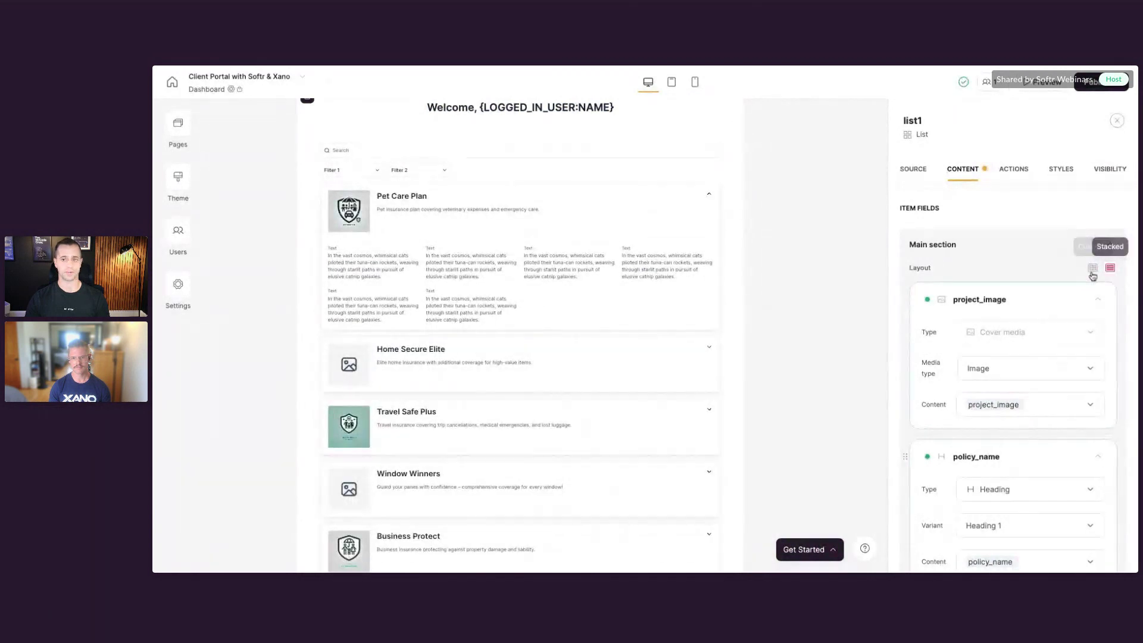
Step: Set the first secondary section text field's content to policy_status and label it "Policy Status"
{"action": "scroll", "coordinate": [1066, 275], "scroll_direction": "down", "scroll_amount": 1}
{"action": "left_click", "coordinate": [1111, 235]}
{"action": "scroll", "coordinate": [1034, 271], "scroll_direction": "down", "scroll_amount": 1}
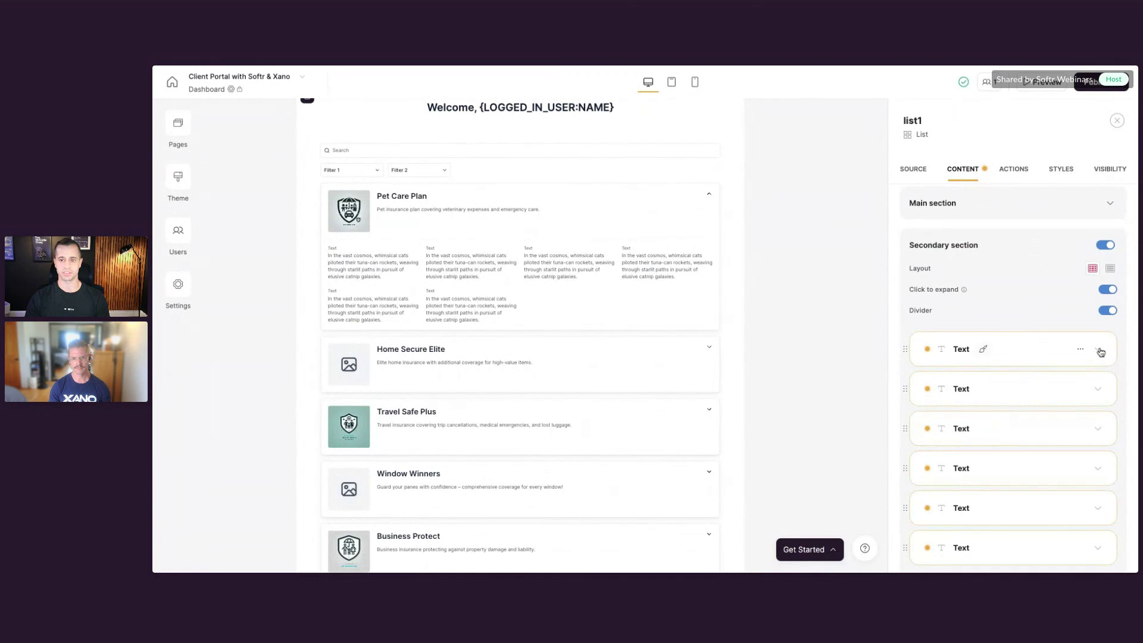
{"action": "left_click", "coordinate": [1098, 350]}
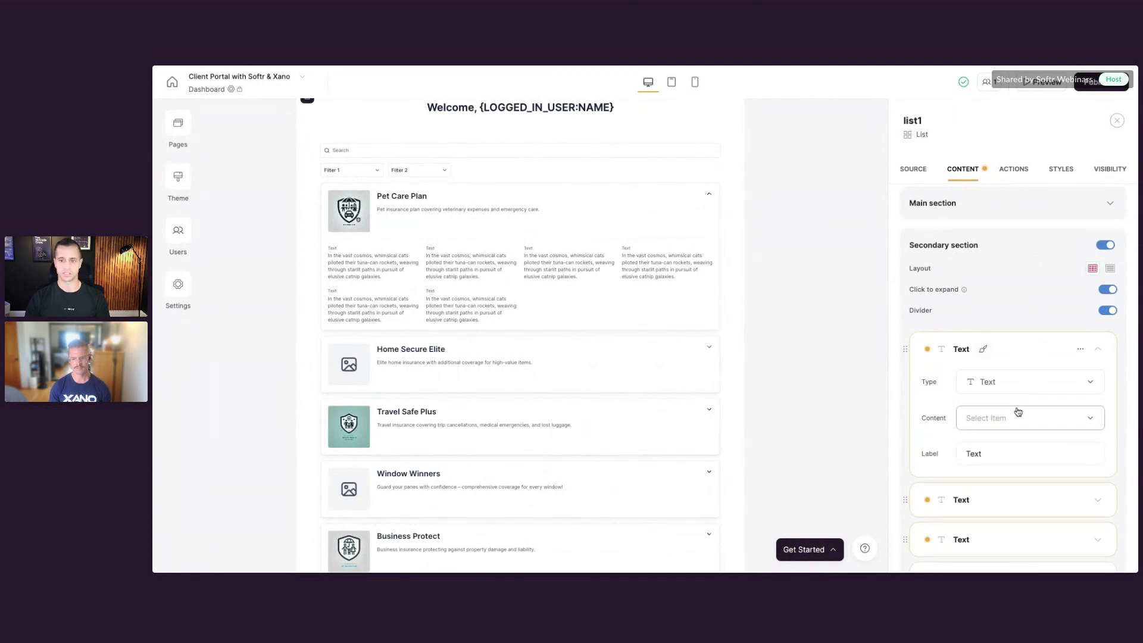
{"action": "left_click", "coordinate": [1018, 411]}
{"action": "type", "text": "pol"}
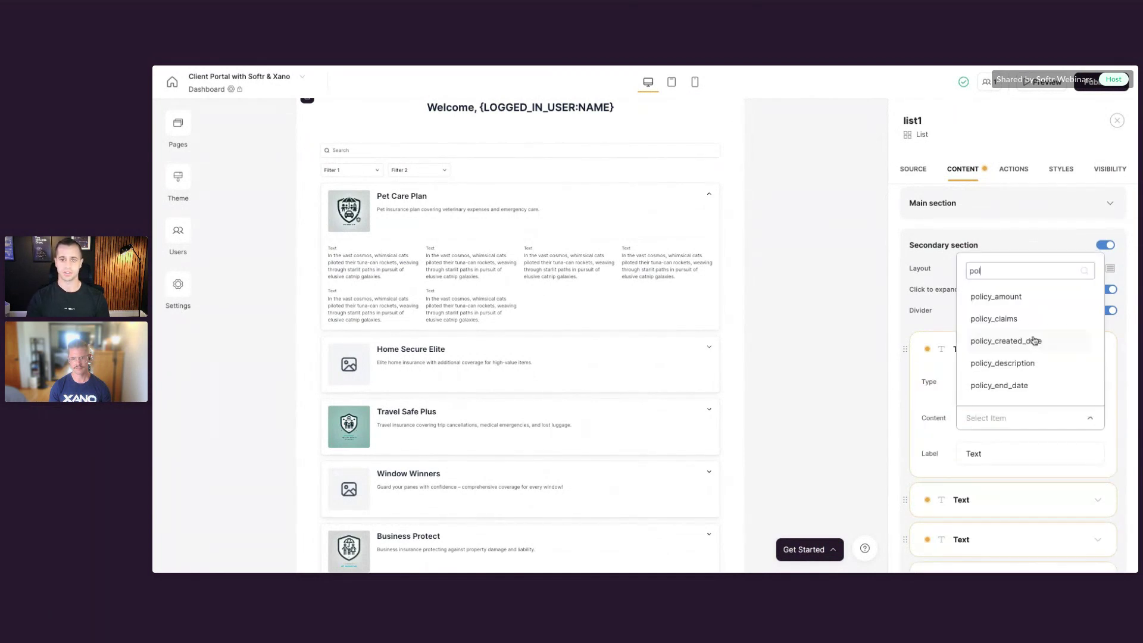
{"action": "scroll", "coordinate": [1041, 318], "scroll_direction": "down", "scroll_amount": 3}
{"action": "left_click", "coordinate": [1029, 369]}
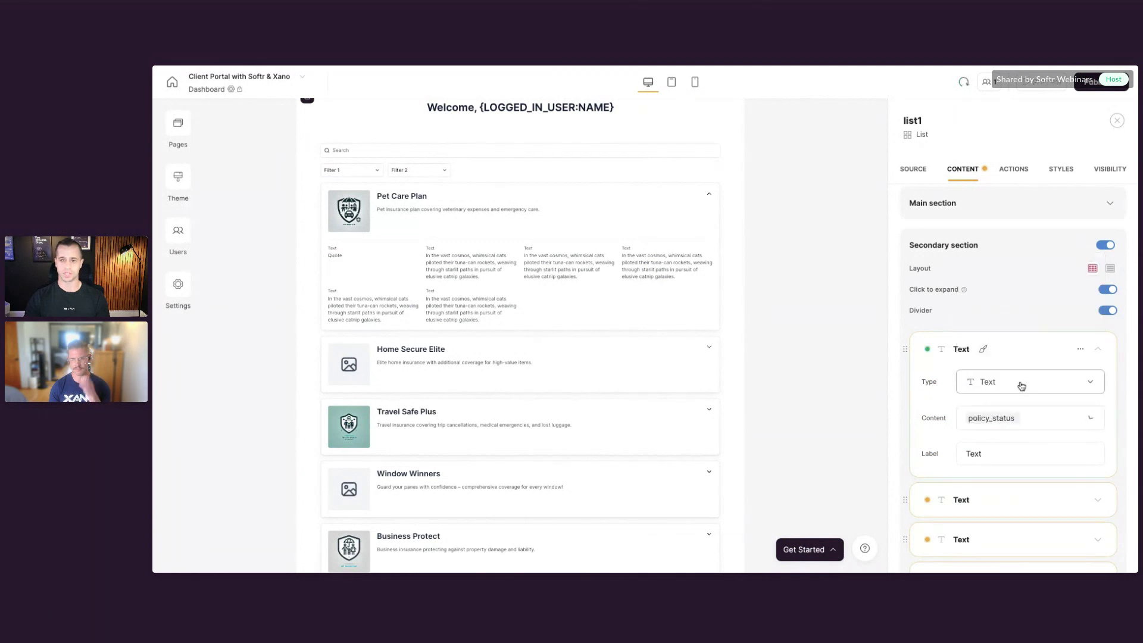
{"action": "scroll", "coordinate": [1006, 404], "scroll_direction": "down", "scroll_amount": 1}
{"action": "double_click", "coordinate": [997, 423]}
{"action": "type", "text": "Policy Status"}
Step: Expand the second secondary section text field and search its content options for a client field
{"action": "scroll", "coordinate": [1011, 434], "scroll_direction": "down", "scroll_amount": 1}
{"action": "left_click", "coordinate": [1076, 418]}
{"action": "scroll", "coordinate": [1041, 419], "scroll_direction": "down", "scroll_amount": 2}
{"action": "left_click", "coordinate": [1030, 405]}
{"action": "type", "text": "clio"}
{"action": "key", "text": "BackSpace"}
{"action": "key", "text": "BackSpace"}
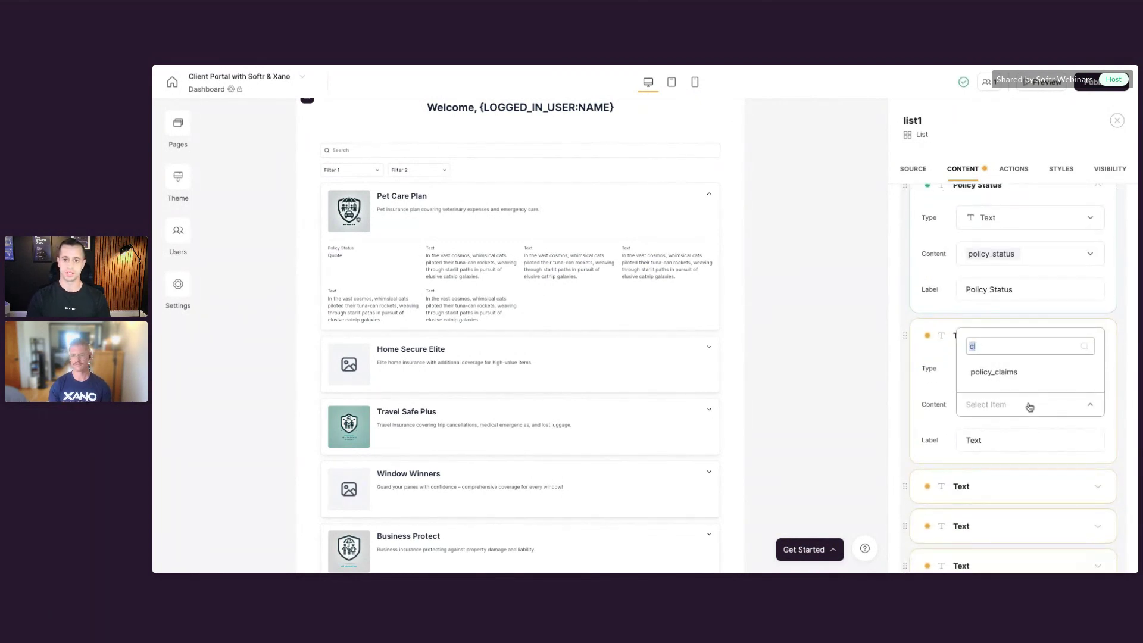
{"action": "type", "text": "li"}
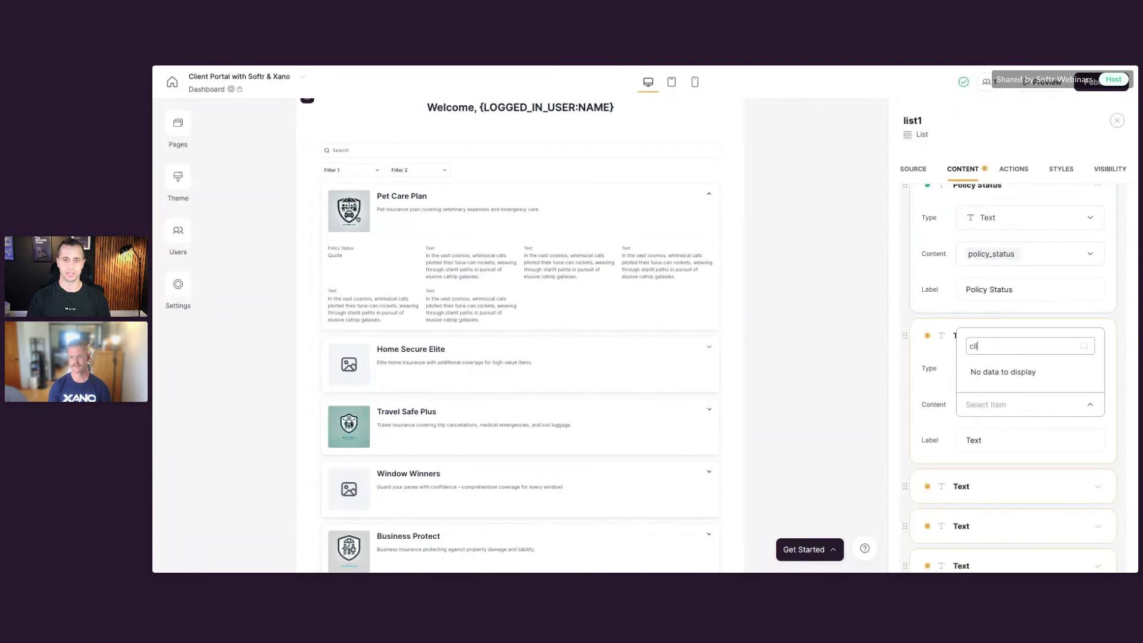
{"action": "key", "text": "BackSpace"}
{"action": "scroll", "coordinate": [1044, 348], "scroll_direction": "down", "scroll_amount": 5}
{"action": "scroll", "coordinate": [1043, 344], "scroll_direction": "down", "scroll_amount": 5}
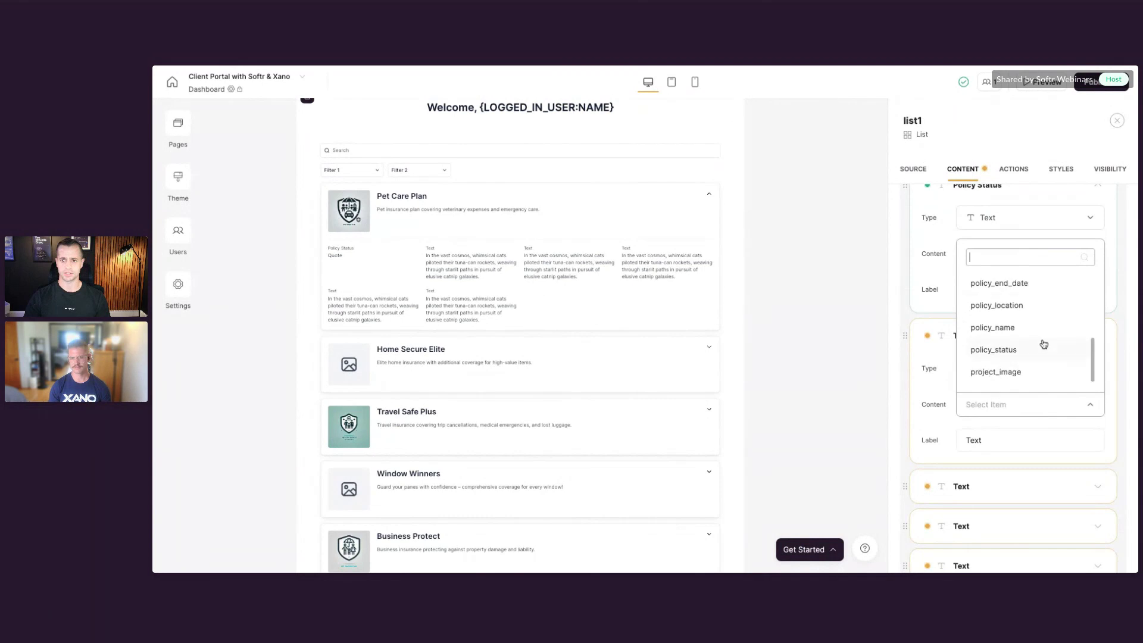
{"action": "scroll", "coordinate": [1025, 327], "scroll_direction": "up", "scroll_amount": 3}
{"action": "left_click", "coordinate": [1018, 412]}
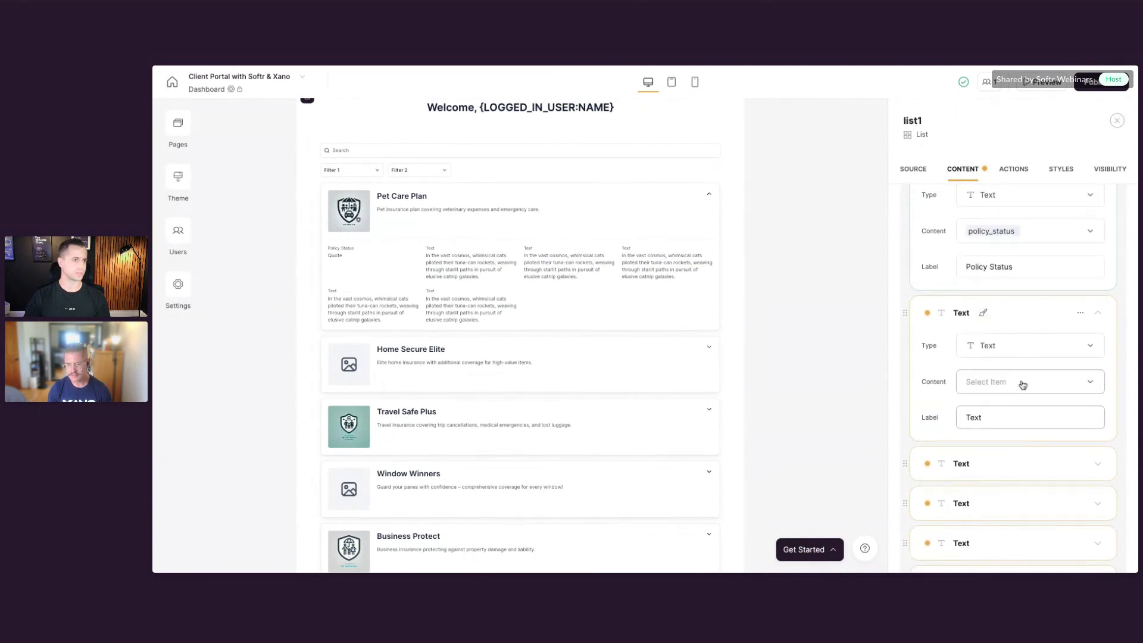
Step: Set the second secondary section field's content to id and label it "Client ID"
{"action": "left_click", "coordinate": [1020, 380]}
{"action": "type", "text": "id"}
{"action": "left_click", "coordinate": [1008, 440]}
{"action": "triple_click", "coordinate": [1006, 408]}
{"action": "type", "text": "ID"}
{"action": "left_click", "coordinate": [965, 417]}
{"action": "type", "text": "Client"}
{"action": "left_click", "coordinate": [486, 272]}
Step: Set the third secondary section field's content to policy_amount and label it "Policy Amount"
{"action": "scroll", "coordinate": [1010, 432], "scroll_direction": "down", "scroll_amount": 2}
{"action": "left_click", "coordinate": [1013, 356]}
{"action": "left_click", "coordinate": [1029, 428]}
{"action": "type", "text": "poli"}
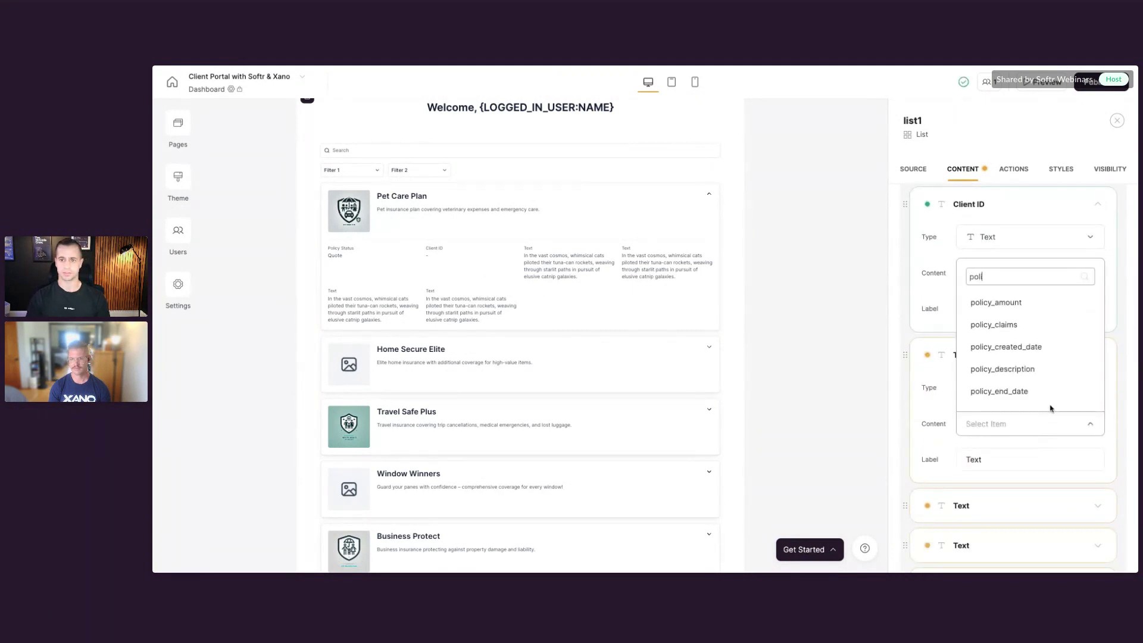
{"action": "left_click", "coordinate": [1033, 303]}
{"action": "left_click", "coordinate": [1004, 466]}
{"action": "key", "text": "ctrl+a"}
{"action": "type", "text": "Policy Amount"}
{"action": "left_click", "coordinate": [408, 266]}
Step: Set the fourth secondary section field's content to policy_created_date and label it "Created Date"
{"action": "scroll", "coordinate": [1006, 436], "scroll_direction": "down", "scroll_amount": 3}
{"action": "left_click", "coordinate": [1005, 424]}
{"action": "left_click", "coordinate": [1014, 493]}
{"action": "type", "text": "created"}
{"action": "left_click", "coordinate": [1012, 459]}
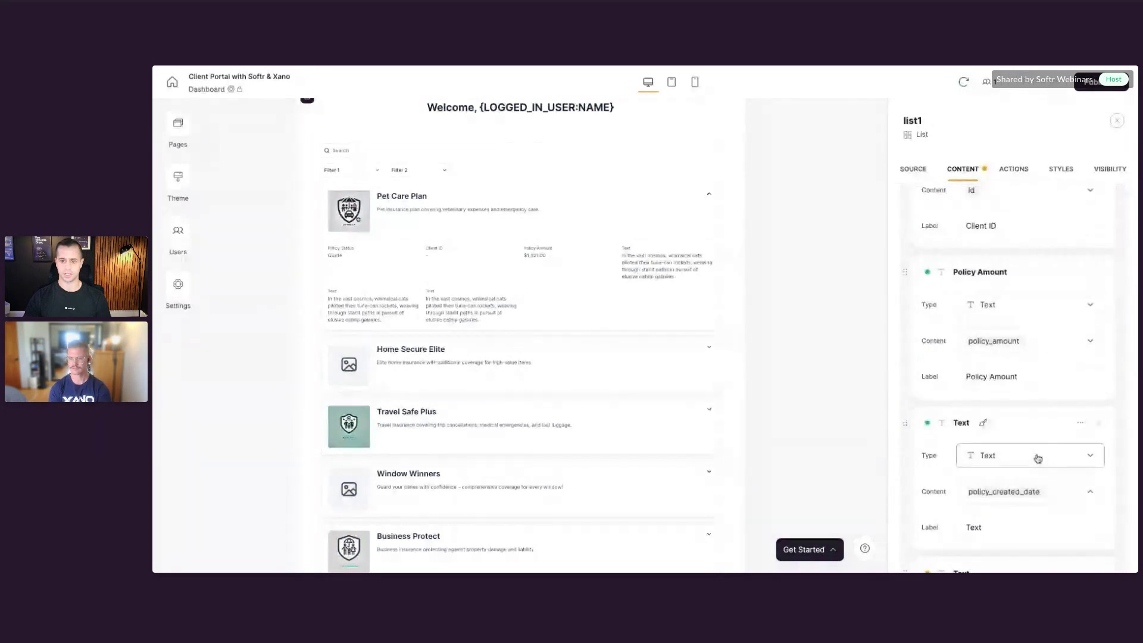
{"action": "left_click", "coordinate": [1019, 457]}
{"action": "left_click", "coordinate": [1003, 527]}
{"action": "key", "text": "BackSpace"}
{"action": "key", "text": "BackSpace"}
{"action": "key", "text": "BackSpace"}
{"action": "key", "text": "BackSpace"}
{"action": "type", "text": "Created Date"}
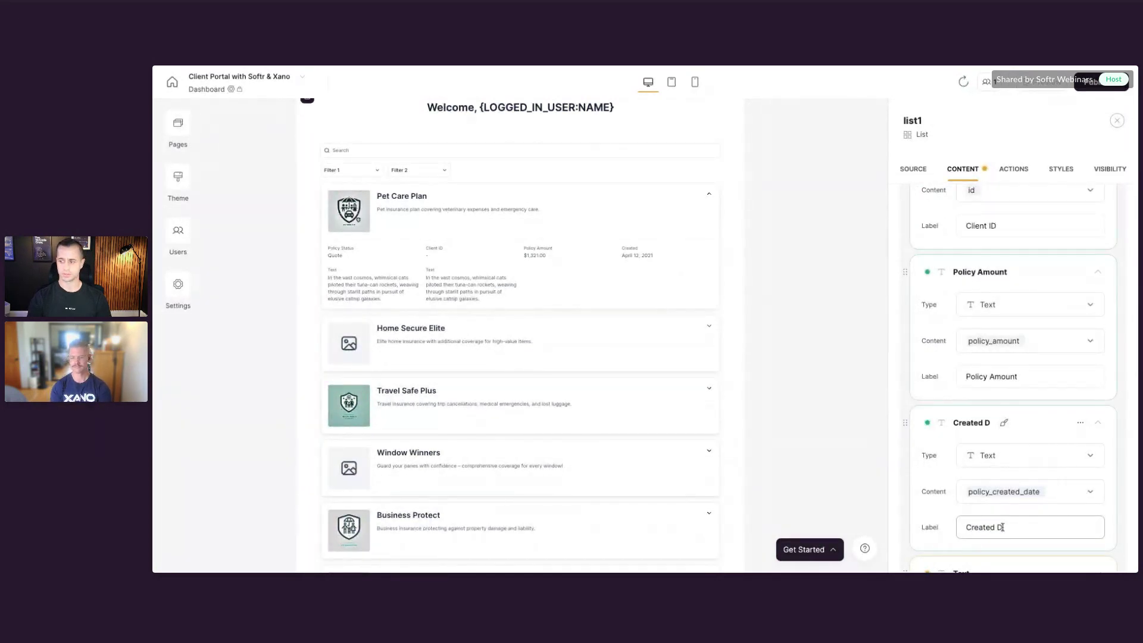
{"action": "left_click", "coordinate": [160, 350]}
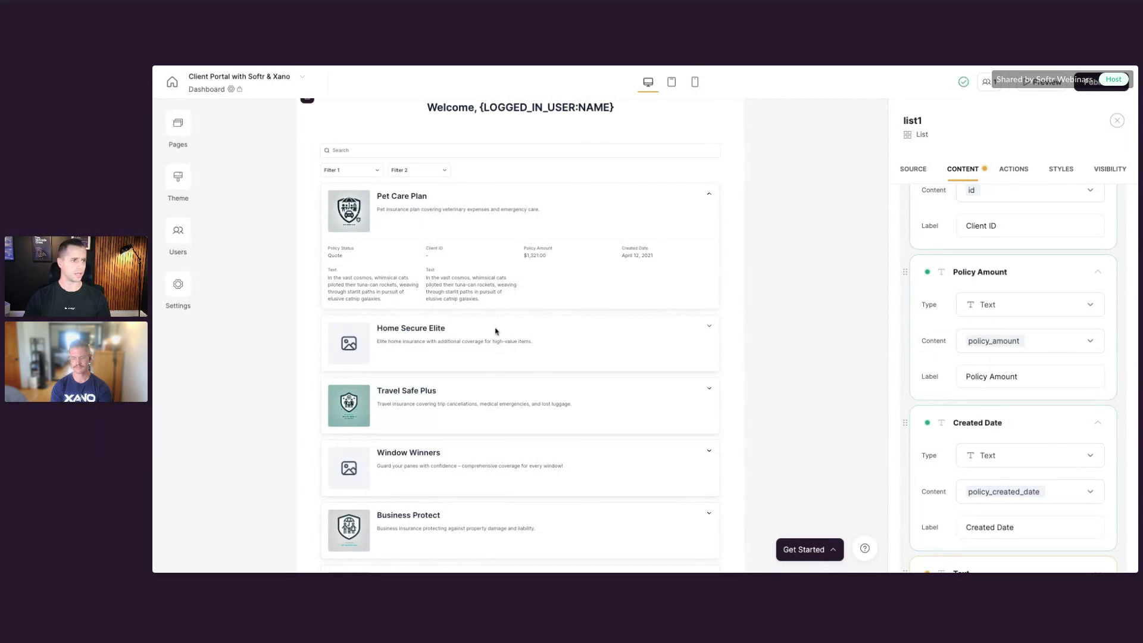
Step: Set the fifth secondary section field's content to policy_location and label it "Policy Location"
{"action": "scroll", "coordinate": [1014, 348], "scroll_direction": "down", "scroll_amount": 3}
{"action": "left_click", "coordinate": [1029, 402]}
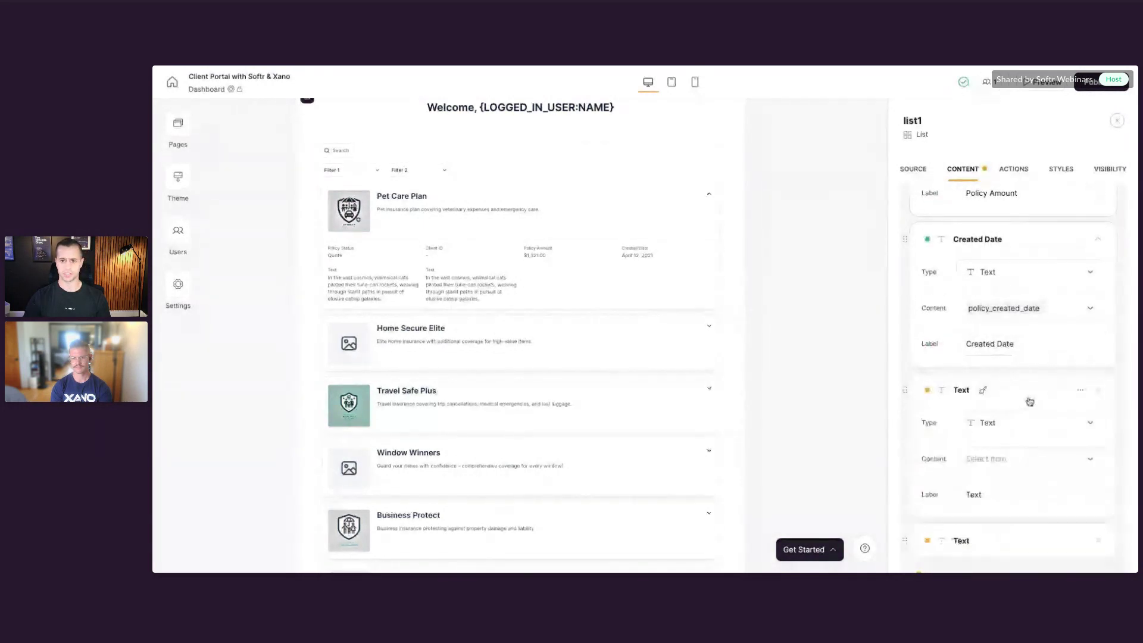
{"action": "left_click", "coordinate": [1012, 459]}
{"action": "type", "text": "polic"}
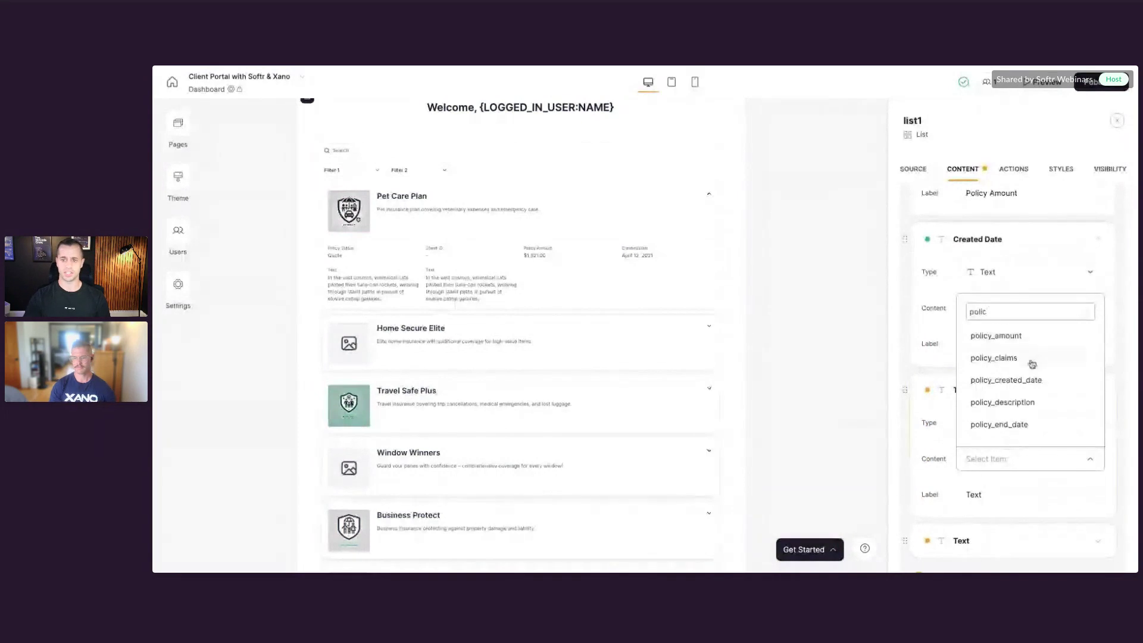
{"action": "scroll", "coordinate": [1012, 381], "scroll_direction": "down", "scroll_amount": 2}
{"action": "left_click", "coordinate": [1012, 384]}
{"action": "left_click", "coordinate": [1012, 489]}
{"action": "type", "text": "Policy"}
{"action": "type", "text": " Loca"}
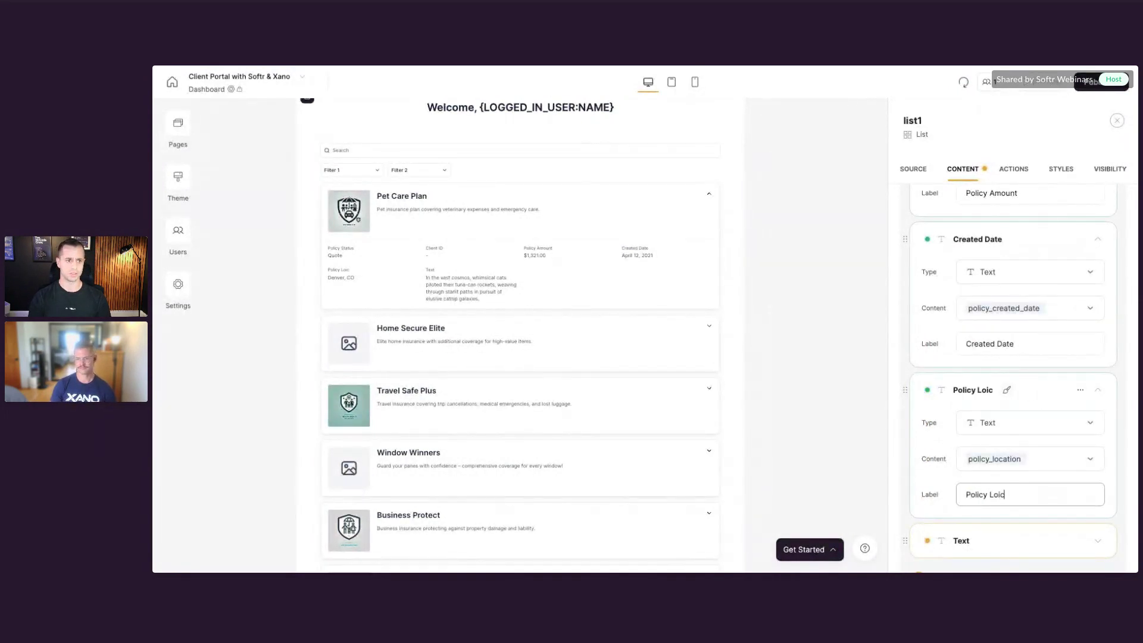
Step: Delete the last unused Text field from the secondary section
{"action": "scroll", "coordinate": [1029, 482], "scroll_direction": "down", "scroll_amount": 1}
{"action": "left_click", "coordinate": [1081, 483]}
{"action": "left_click", "coordinate": [1060, 532]}
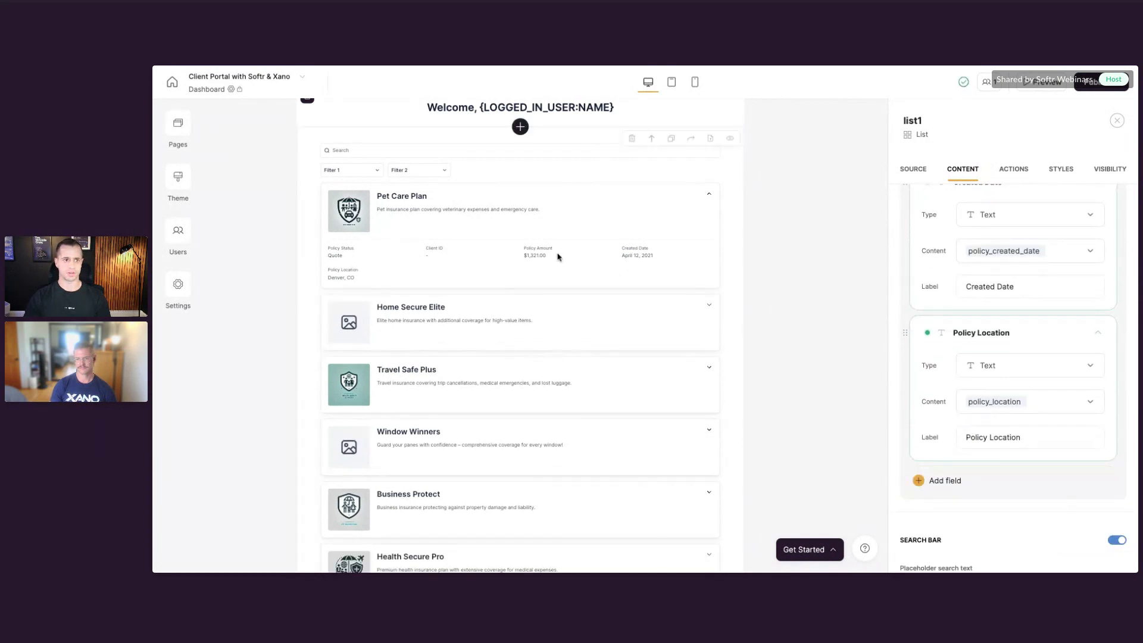
Step: Turn off the list block's search bar and delete Filter 1 and Filter 2
{"action": "scroll", "coordinate": [572, 262], "scroll_direction": "up", "scroll_amount": 2}
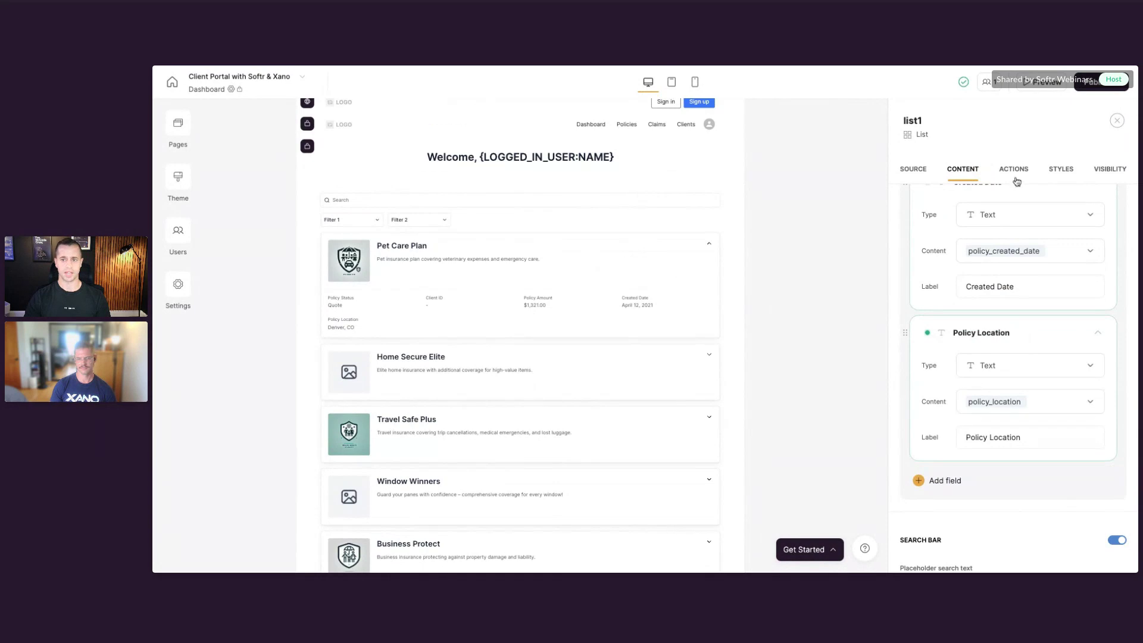
{"action": "scroll", "coordinate": [1020, 316], "scroll_direction": "down", "scroll_amount": 5}
{"action": "left_click", "coordinate": [1117, 227]}
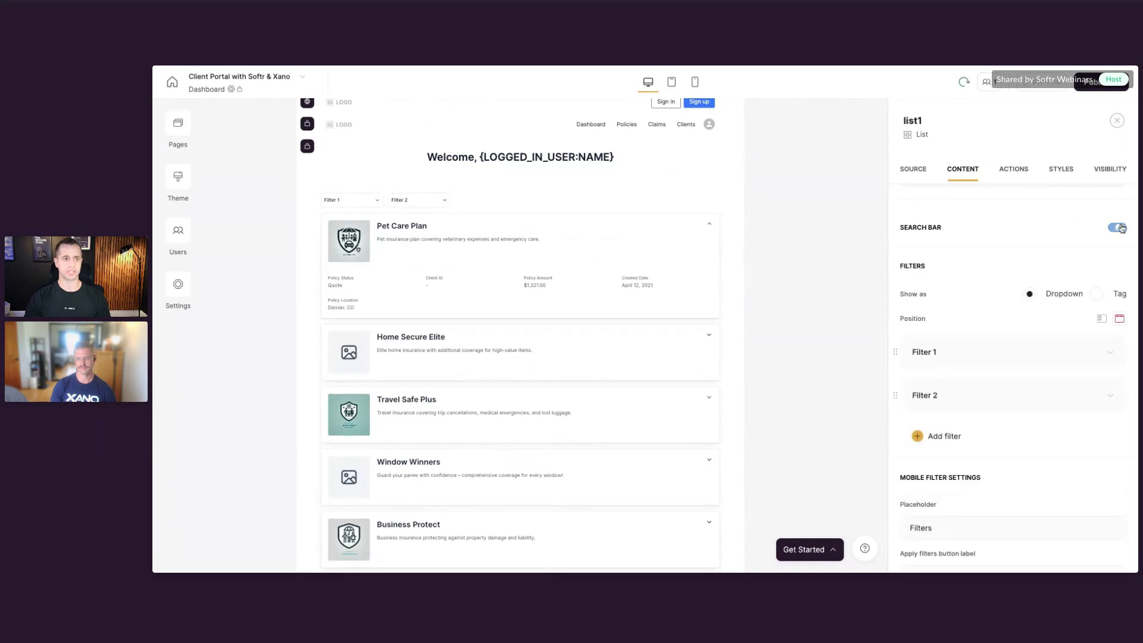
{"action": "left_click", "coordinate": [1094, 358]}
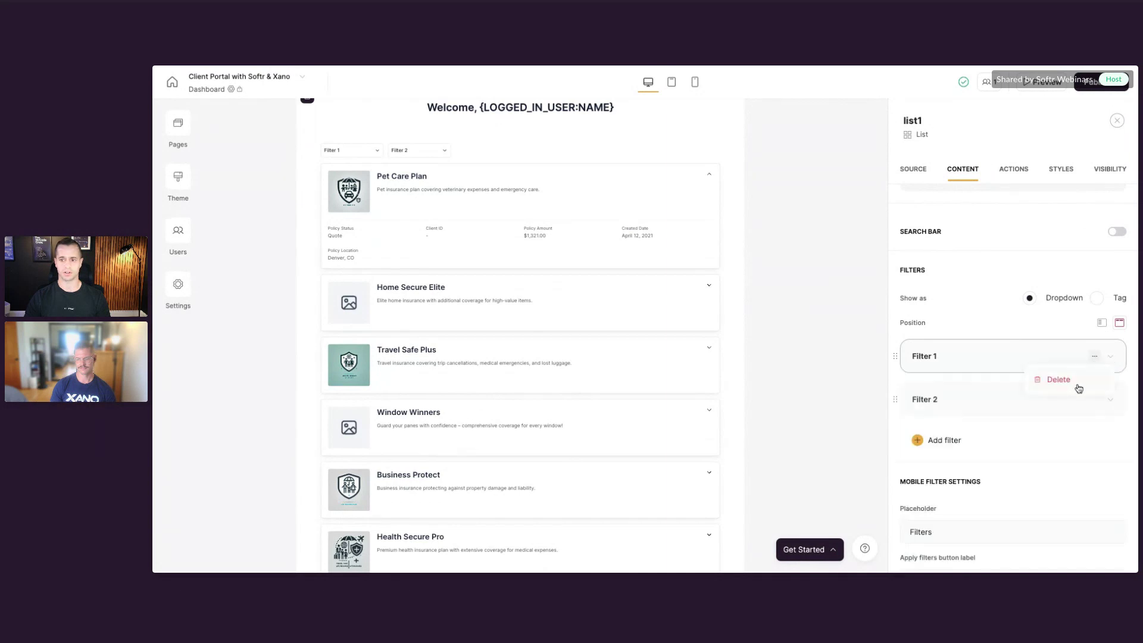
{"action": "left_click", "coordinate": [1072, 381]}
{"action": "left_click", "coordinate": [1095, 357]}
{"action": "left_click", "coordinate": [1069, 379]}
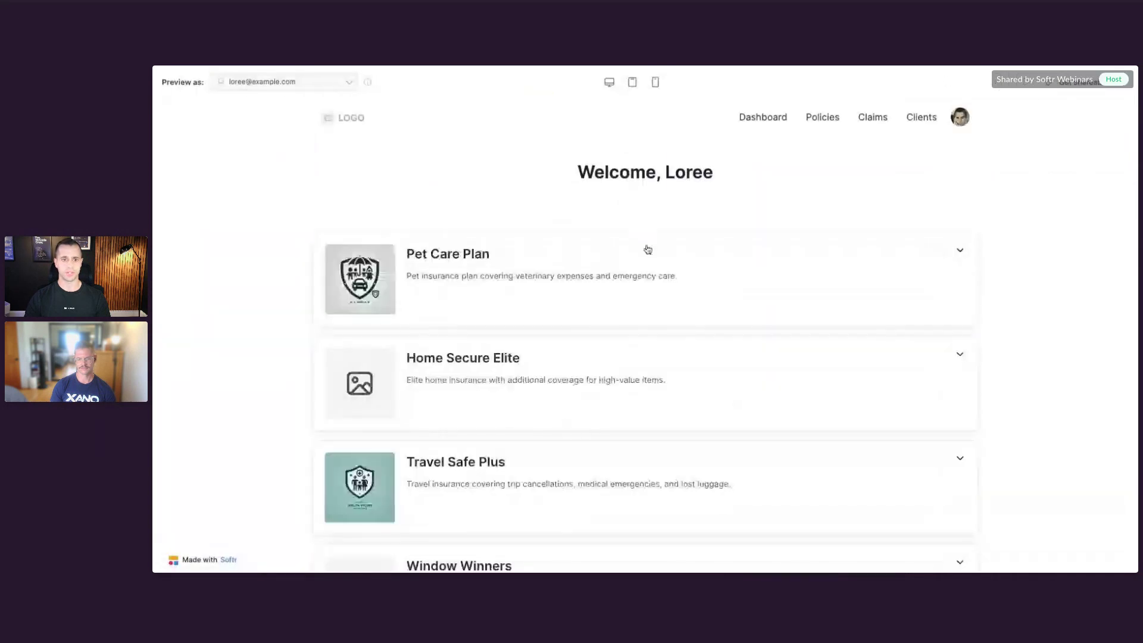
Step: Preview the dashboard, expanding and collapsing the Pet Care Plan item to check its secondary details
{"action": "left_click", "coordinate": [727, 280]}
{"action": "left_click", "coordinate": [727, 281]}
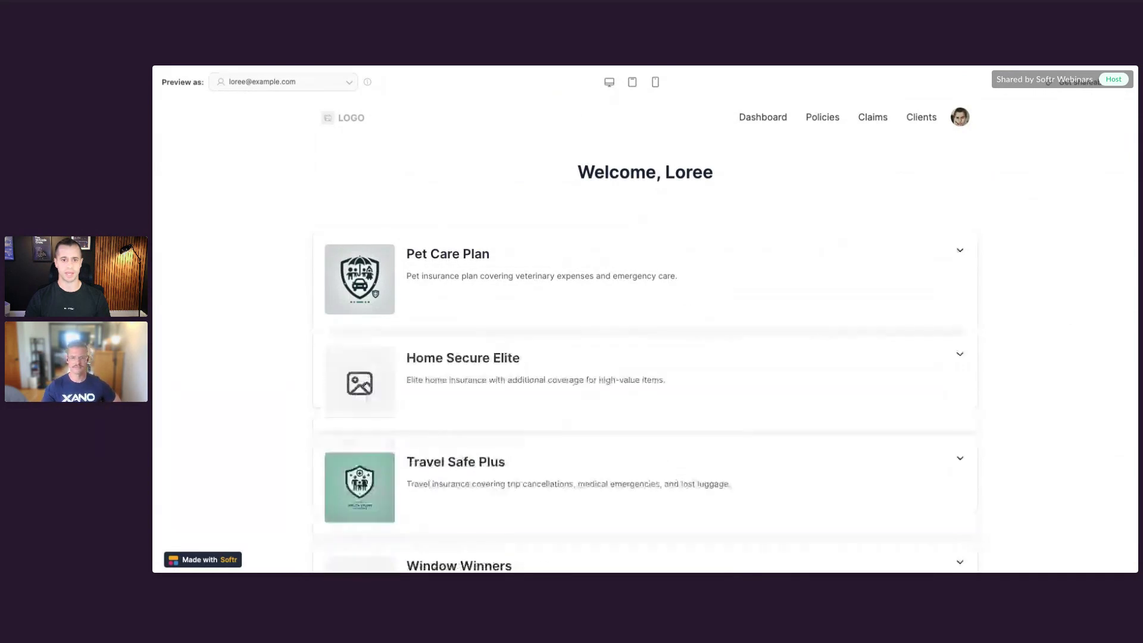
{"action": "left_click", "coordinate": [728, 281]}
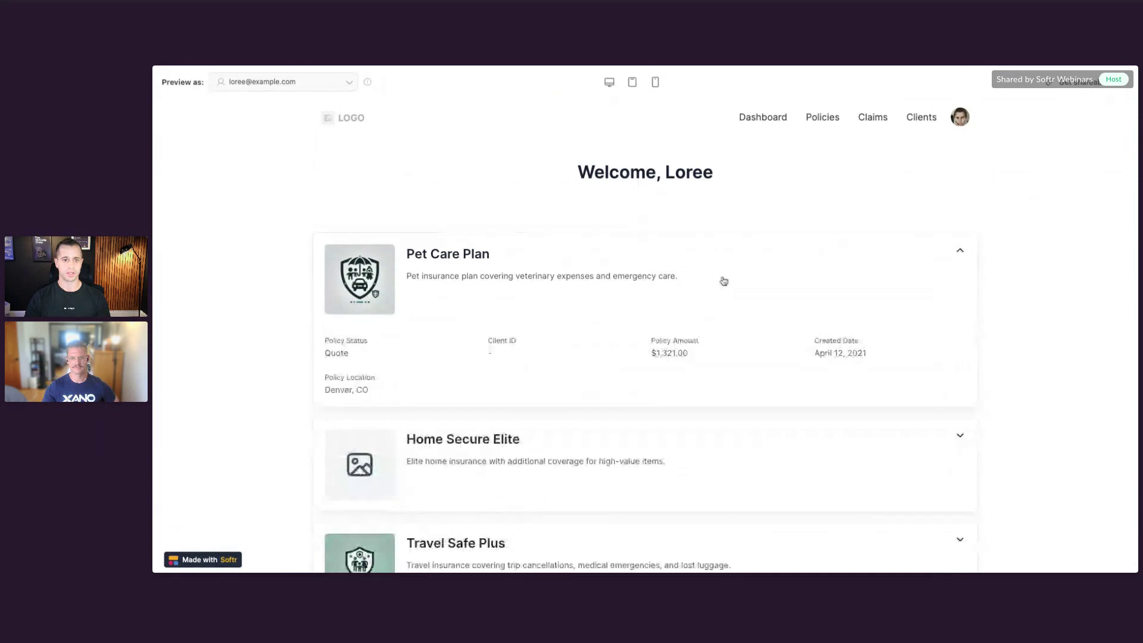
{"action": "left_click", "coordinate": [640, 271]}
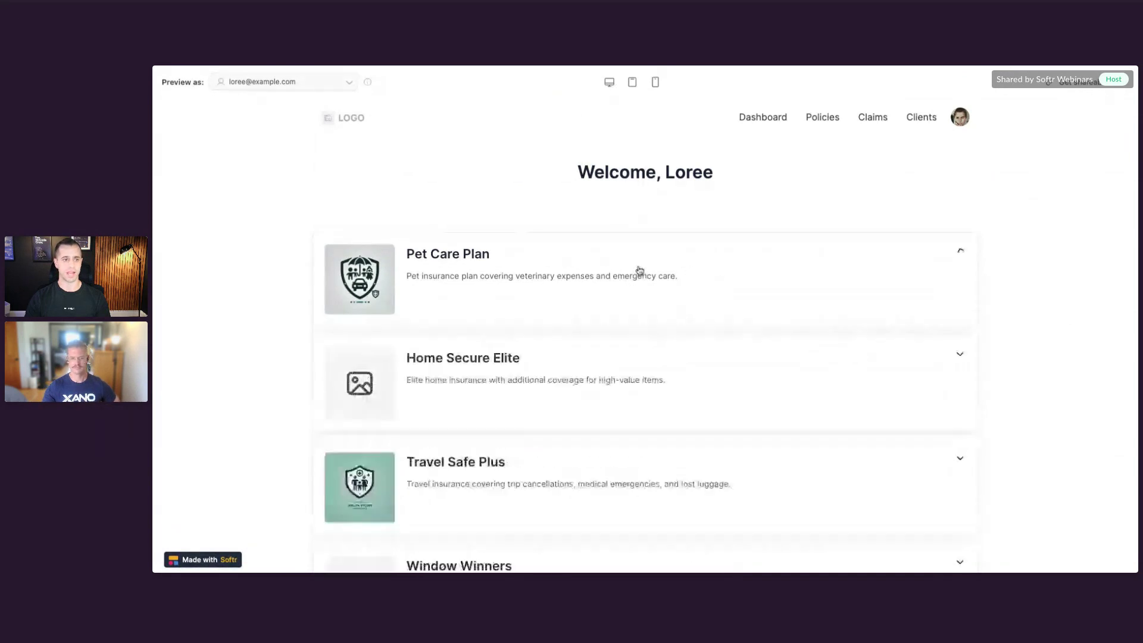
Step: Return to the page editor and check which actions the list block offers for topbar and item buttons
{"action": "key", "text": "ctrl+shift+Tab"}
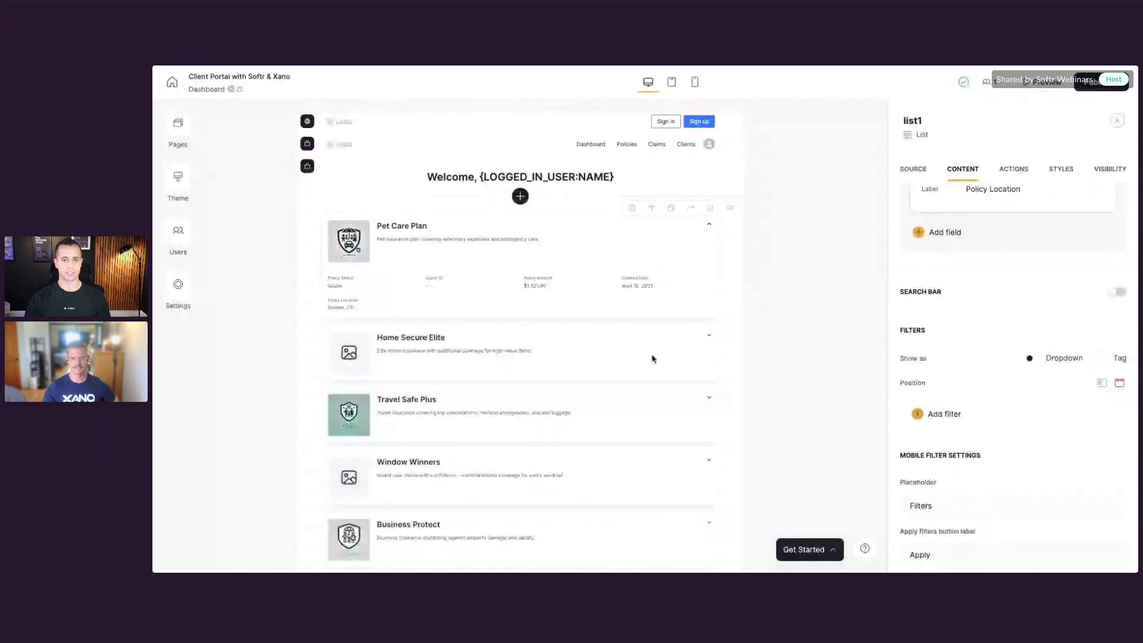
{"action": "scroll", "coordinate": [956, 296], "scroll_direction": "up", "scroll_amount": 5}
{"action": "scroll", "coordinate": [957, 296], "scroll_direction": "up", "scroll_amount": 3}
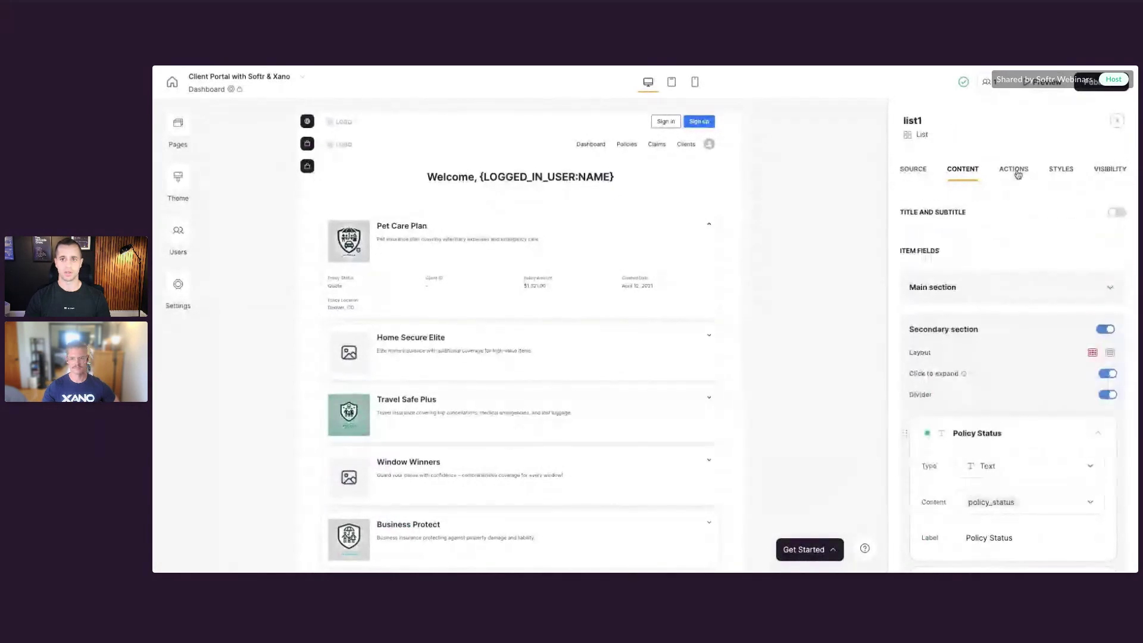
{"action": "left_click", "coordinate": [1014, 168]}
{"action": "scroll", "coordinate": [828, 228], "scroll_direction": "down", "scroll_amount": 1}
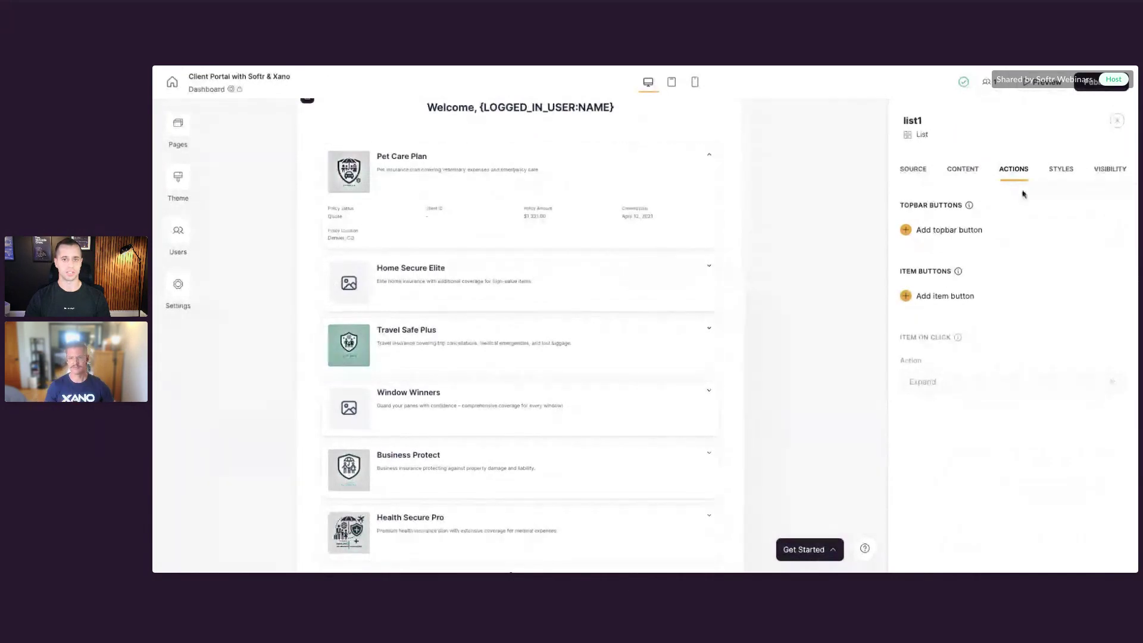
{"action": "left_click", "coordinate": [939, 232]}
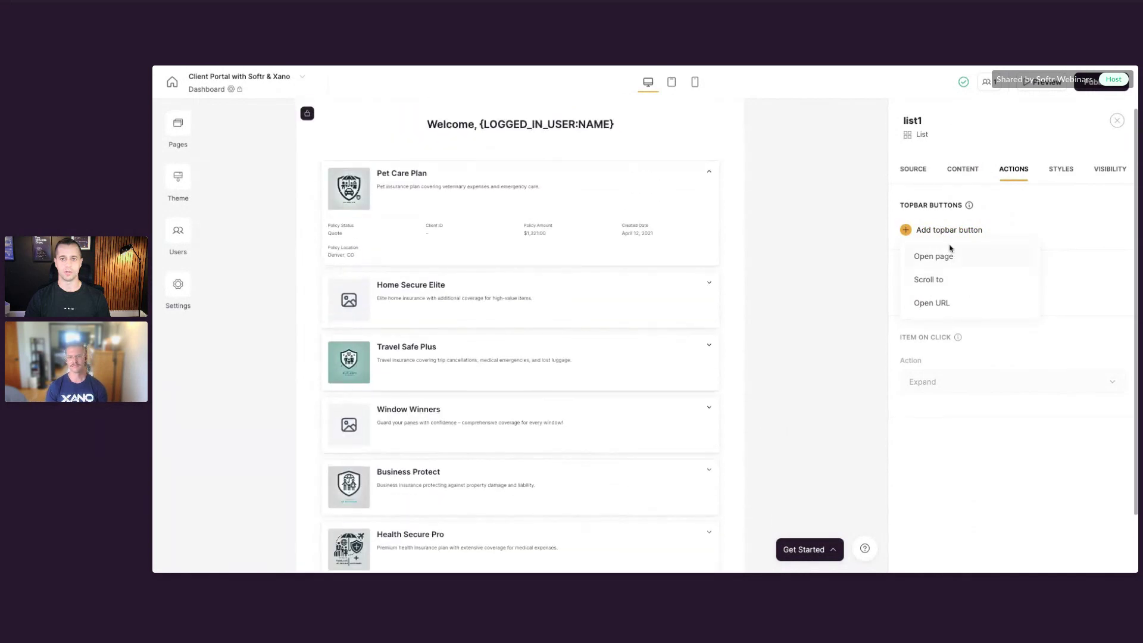
{"action": "left_click", "coordinate": [1032, 218]}
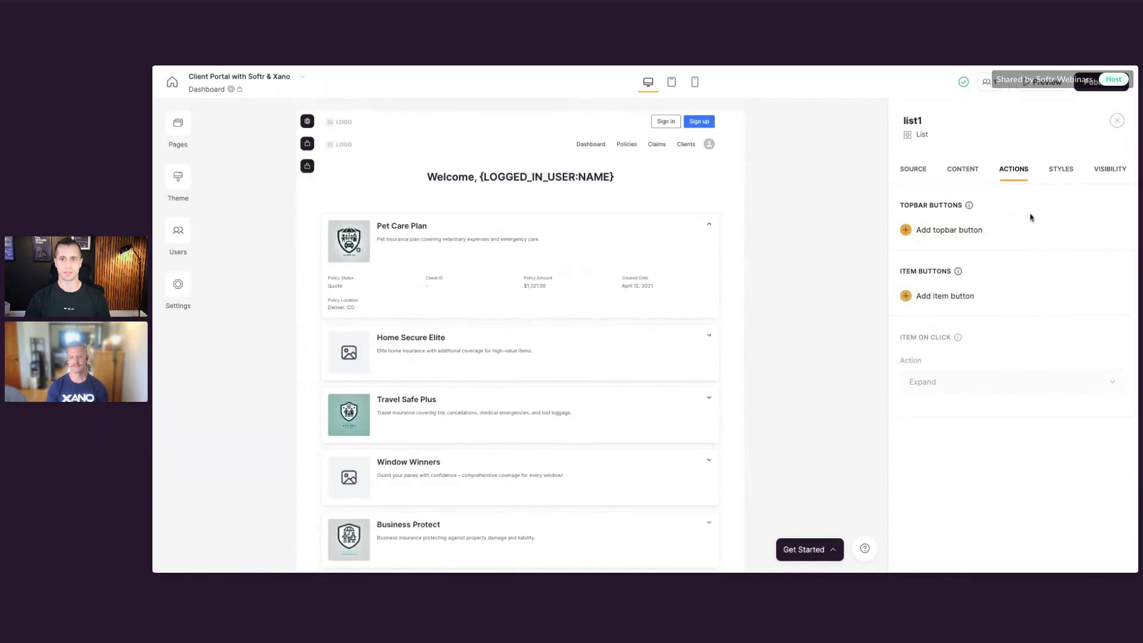
{"action": "left_click", "coordinate": [952, 231]}
{"action": "left_click", "coordinate": [1067, 206]}
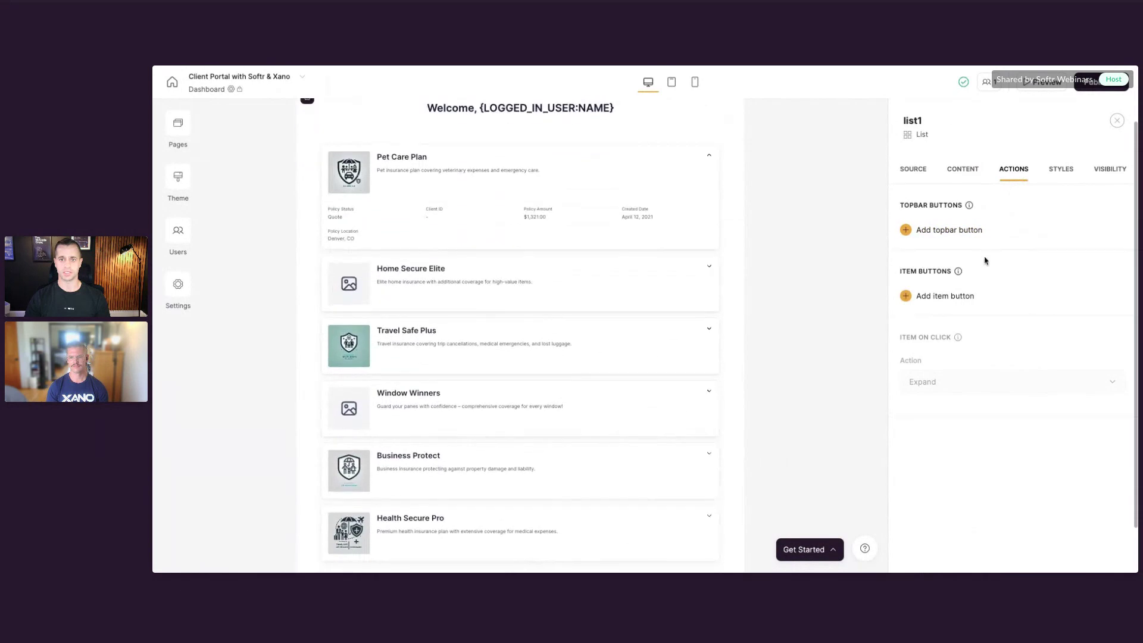
{"action": "left_click", "coordinate": [945, 296]}
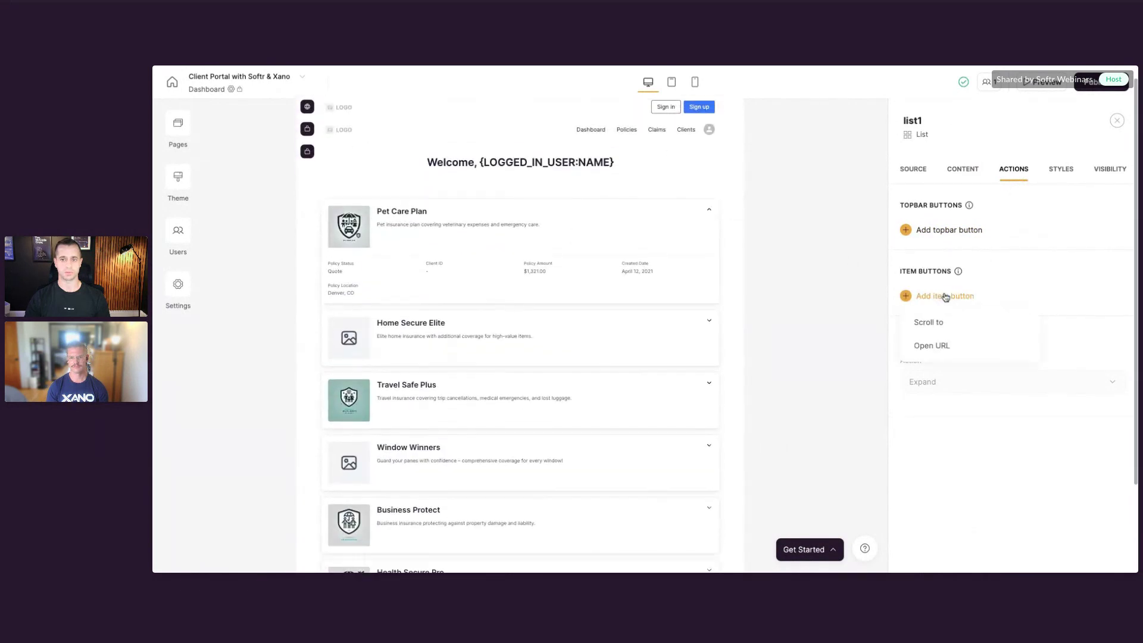
Step: Reload the page editor and recheck the list block's available topbar button actions
{"action": "left_click", "coordinate": [963, 173]}
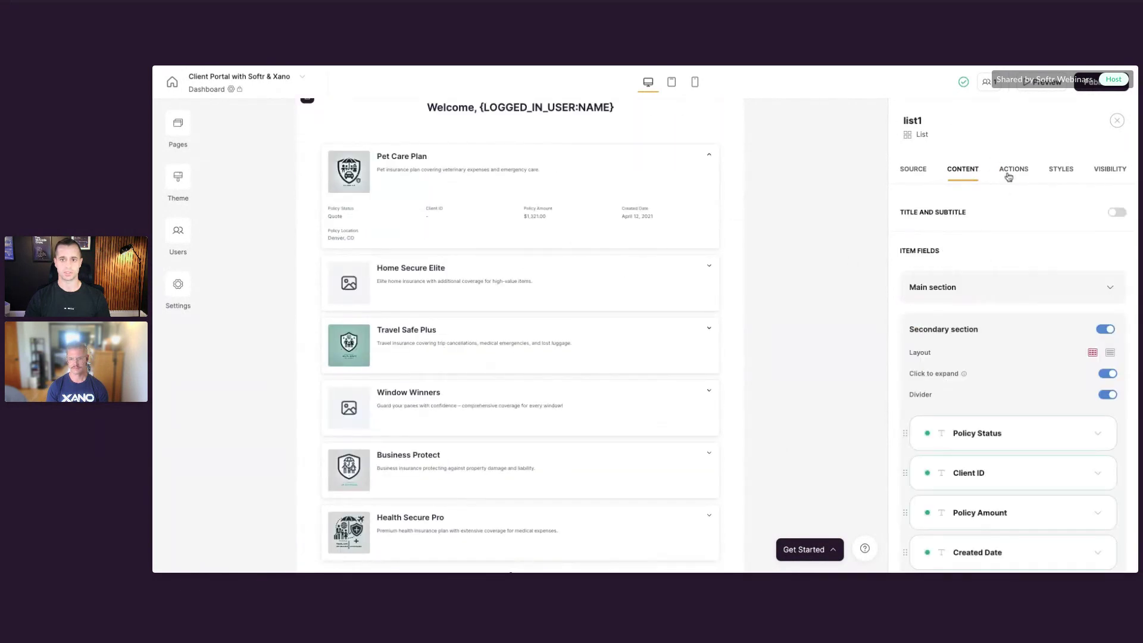
{"action": "left_click", "coordinate": [1009, 177]}
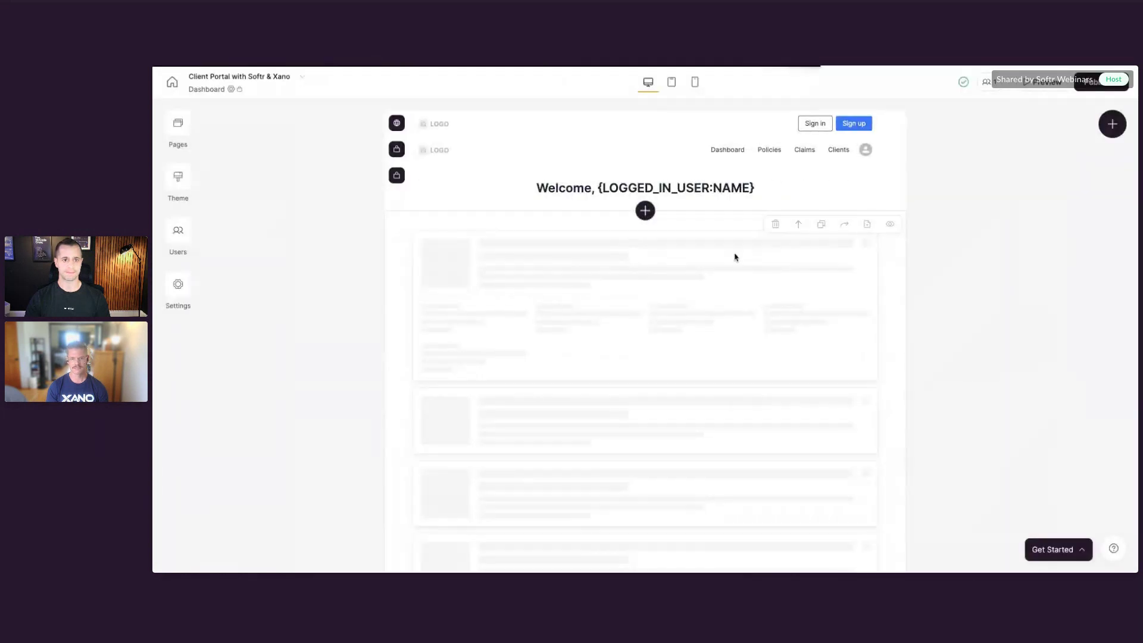
{"action": "left_click", "coordinate": [1014, 169]}
{"action": "left_click", "coordinate": [953, 232]}
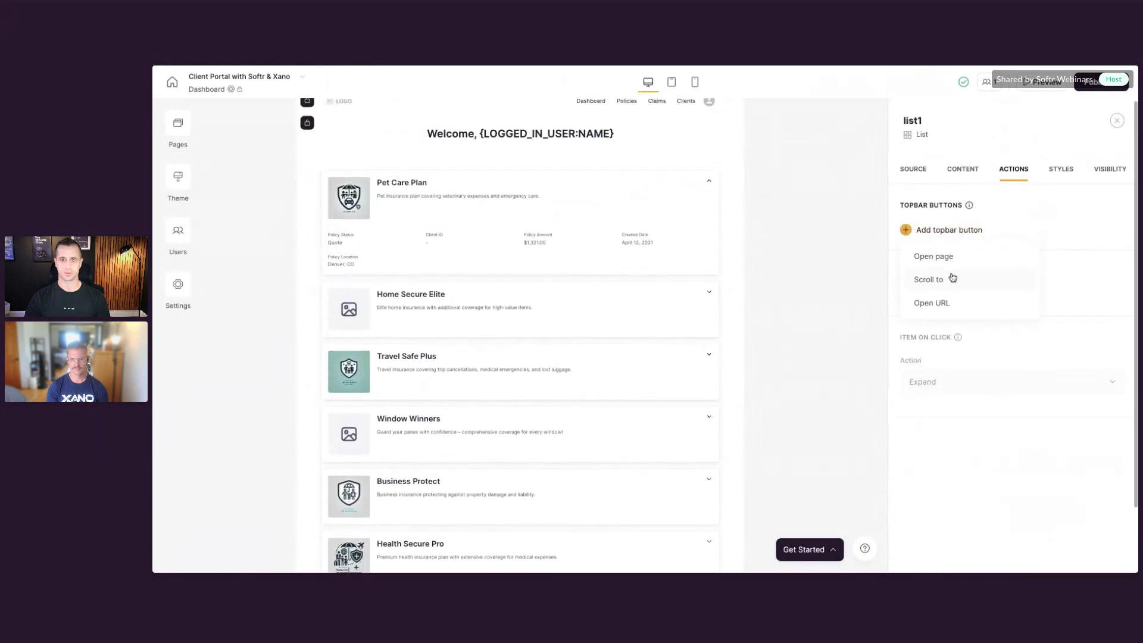
{"action": "left_click", "coordinate": [1031, 213]}
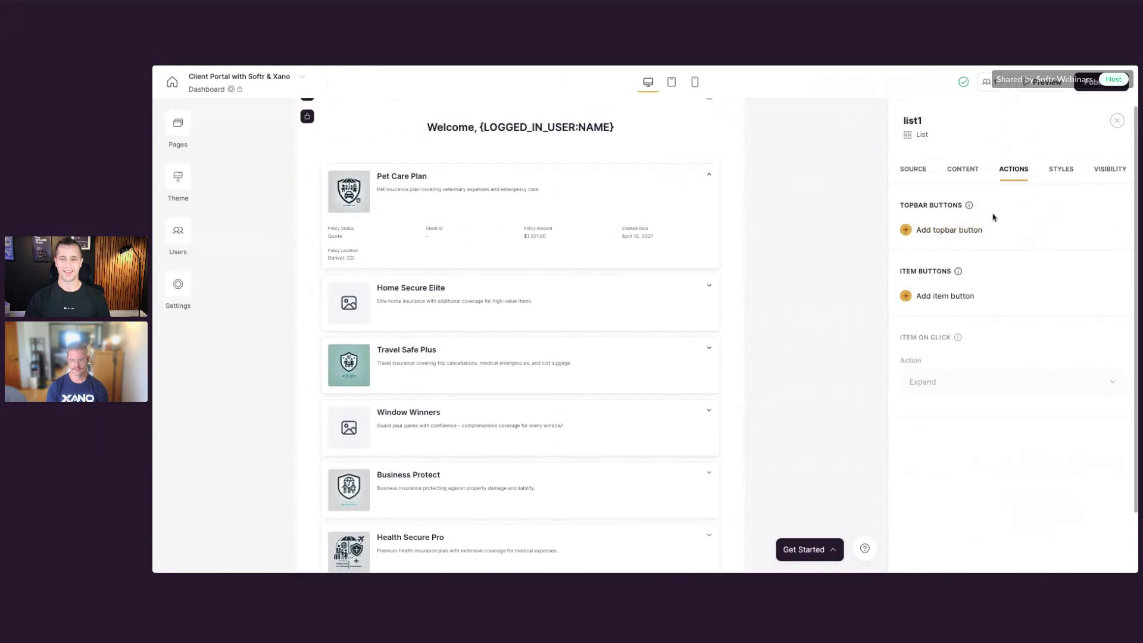
Step: Turn off Click to expand for the list block's secondary section and check its topbar button actions again
{"action": "left_click", "coordinate": [963, 169]}
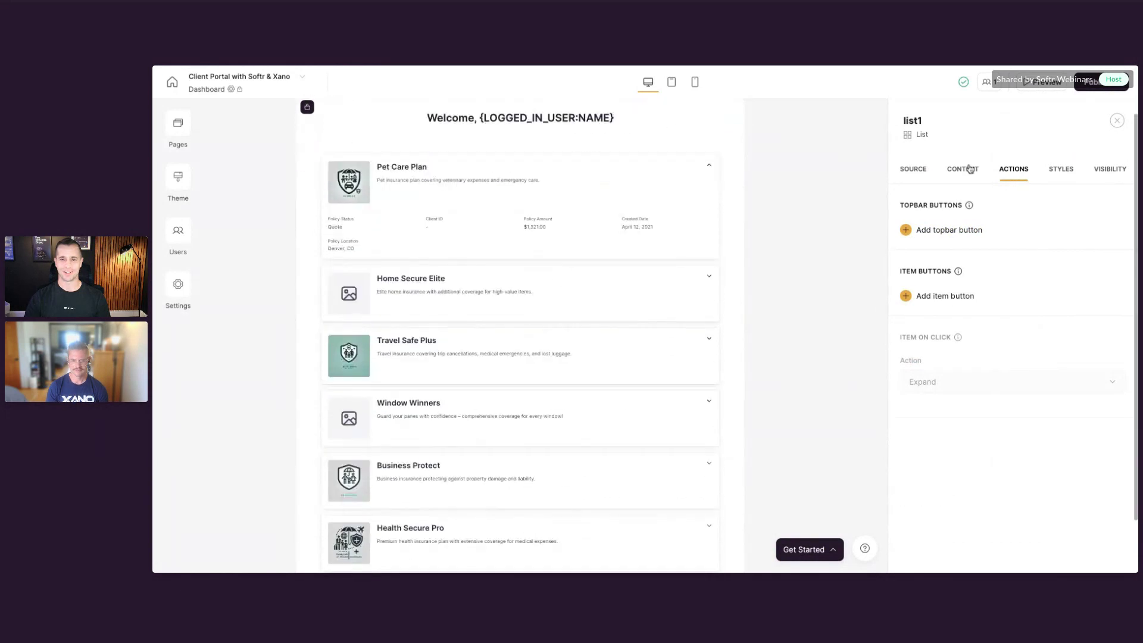
{"action": "scroll", "coordinate": [998, 309], "scroll_direction": "down", "scroll_amount": 6}
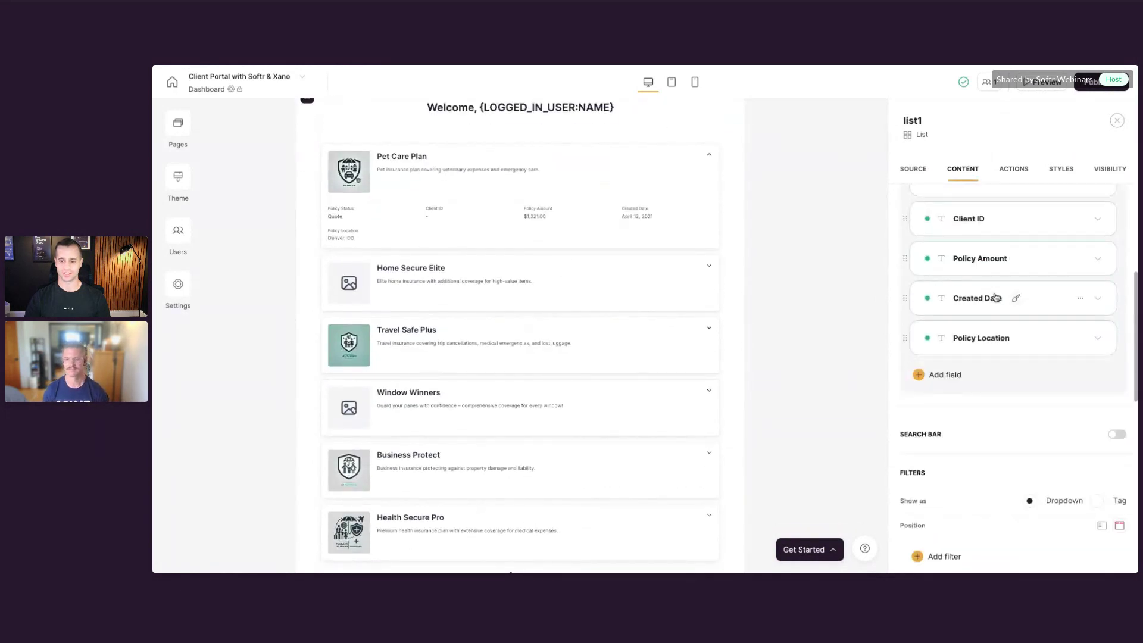
{"action": "scroll", "coordinate": [995, 297], "scroll_direction": "up", "scroll_amount": 6}
{"action": "left_click", "coordinate": [1107, 358]}
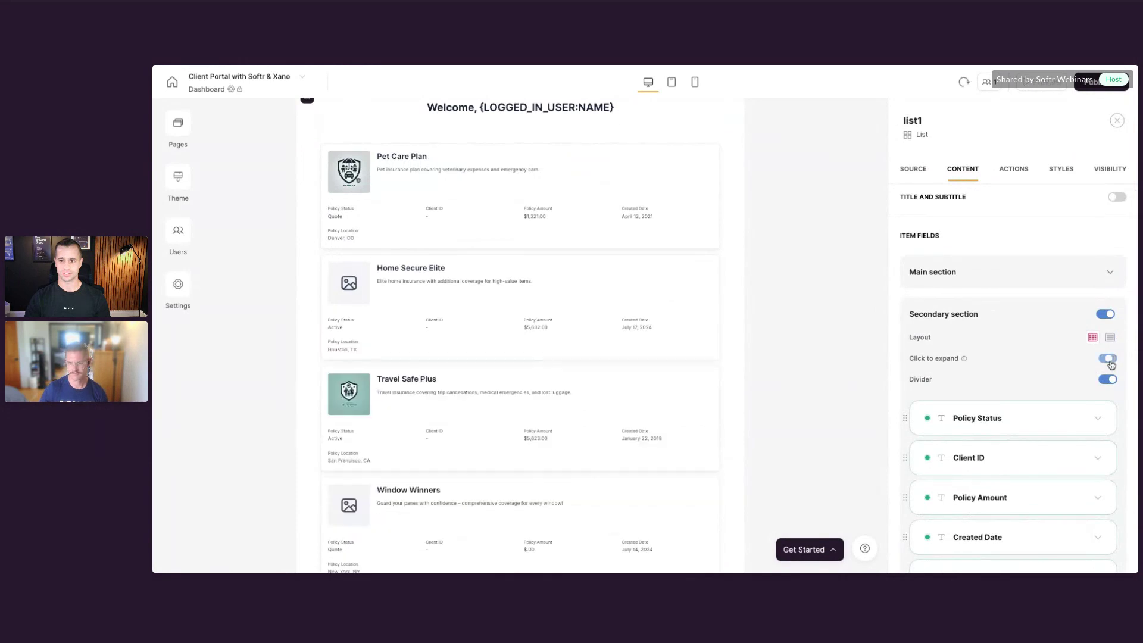
{"action": "scroll", "coordinate": [966, 245], "scroll_direction": "up", "scroll_amount": 1}
{"action": "left_click", "coordinate": [1008, 171]}
{"action": "left_click", "coordinate": [946, 230]}
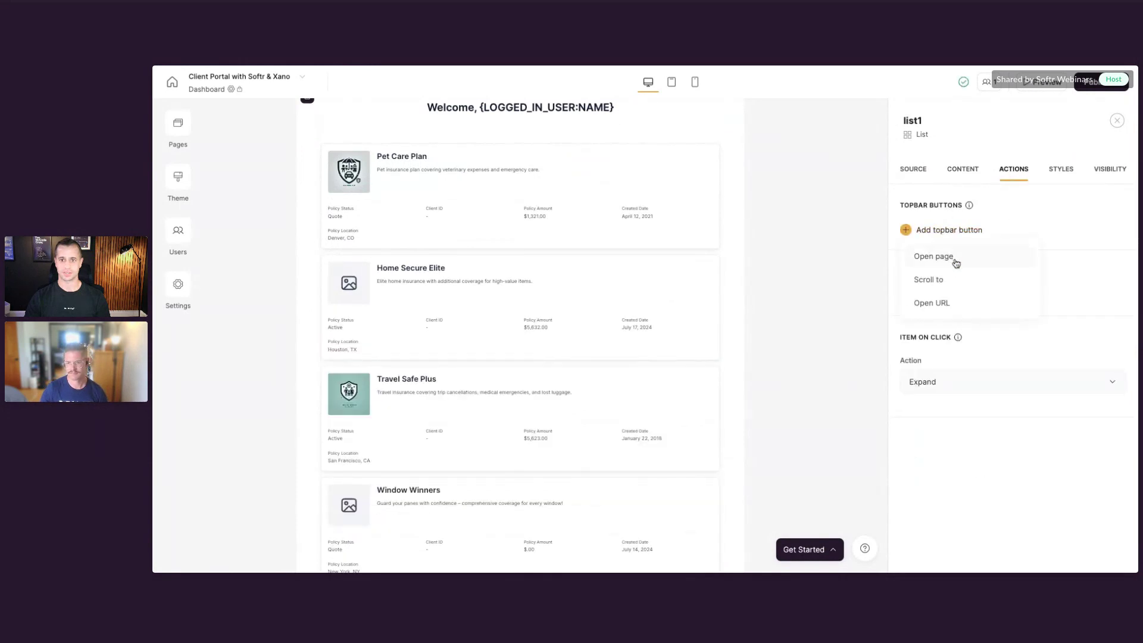
{"action": "left_click", "coordinate": [973, 173]}
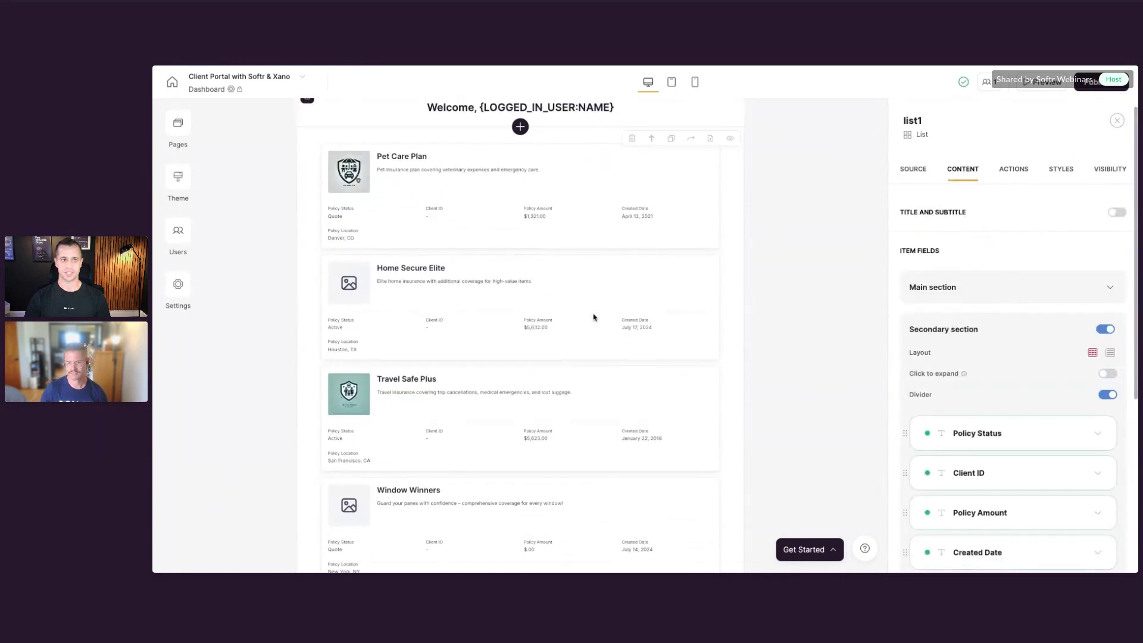
Step: Open the Event Copy page and select its first My Policies list block
{"action": "left_click", "coordinate": [178, 124]}
{"action": "scroll", "coordinate": [307, 326], "scroll_direction": "down", "scroll_amount": 1}
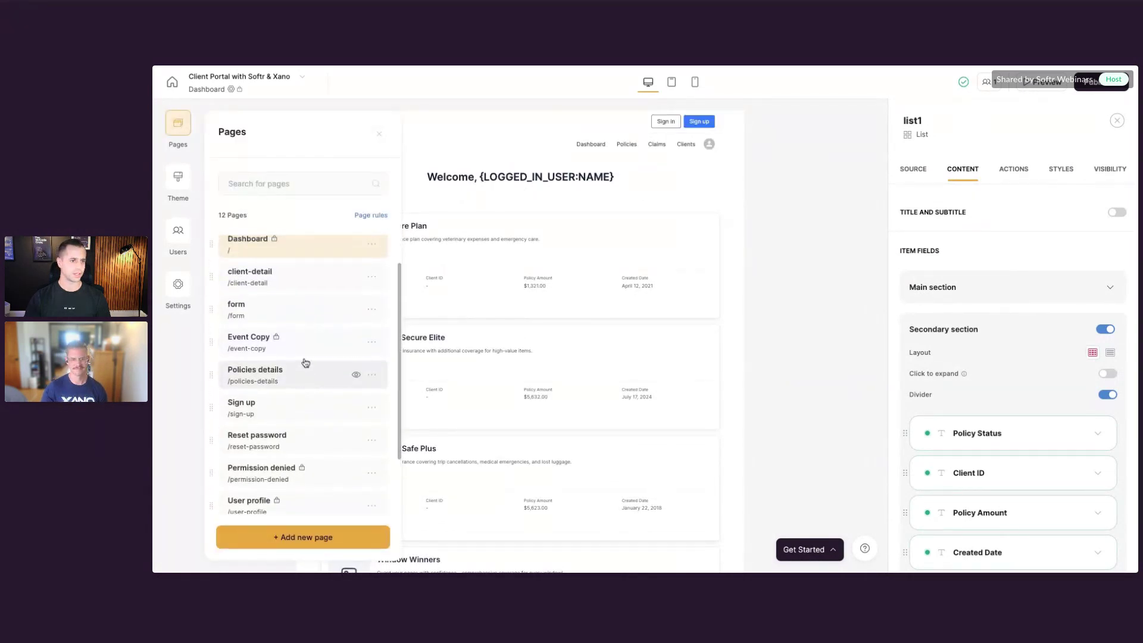
{"action": "left_click", "coordinate": [302, 346]}
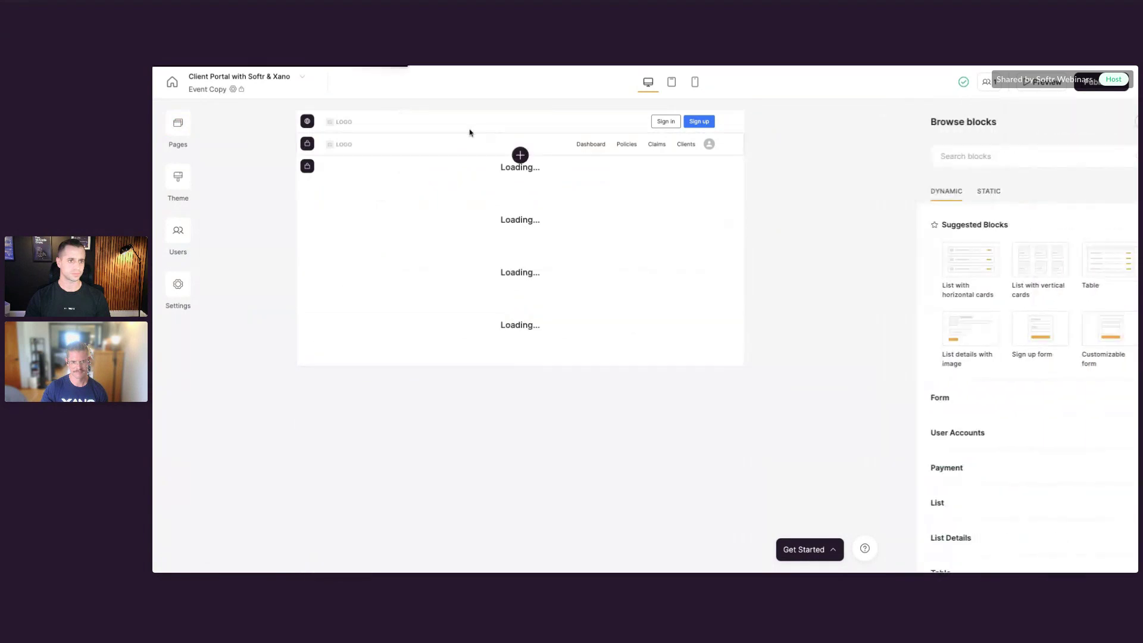
{"action": "scroll", "coordinate": [513, 314], "scroll_direction": "down", "scroll_amount": 5}
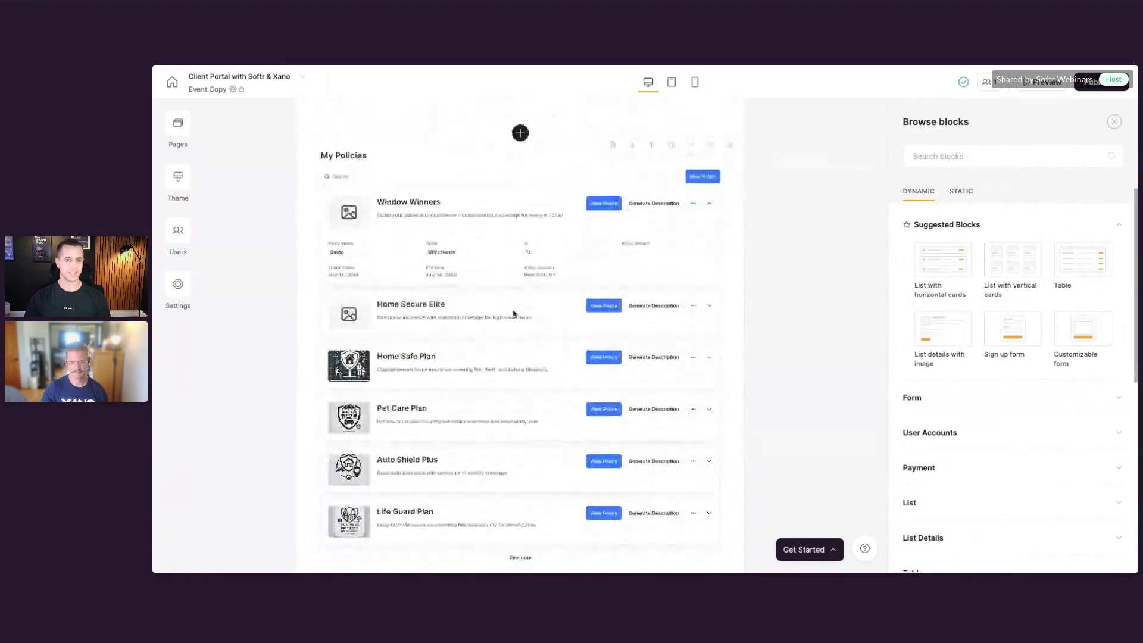
{"action": "left_click", "coordinate": [554, 256]}
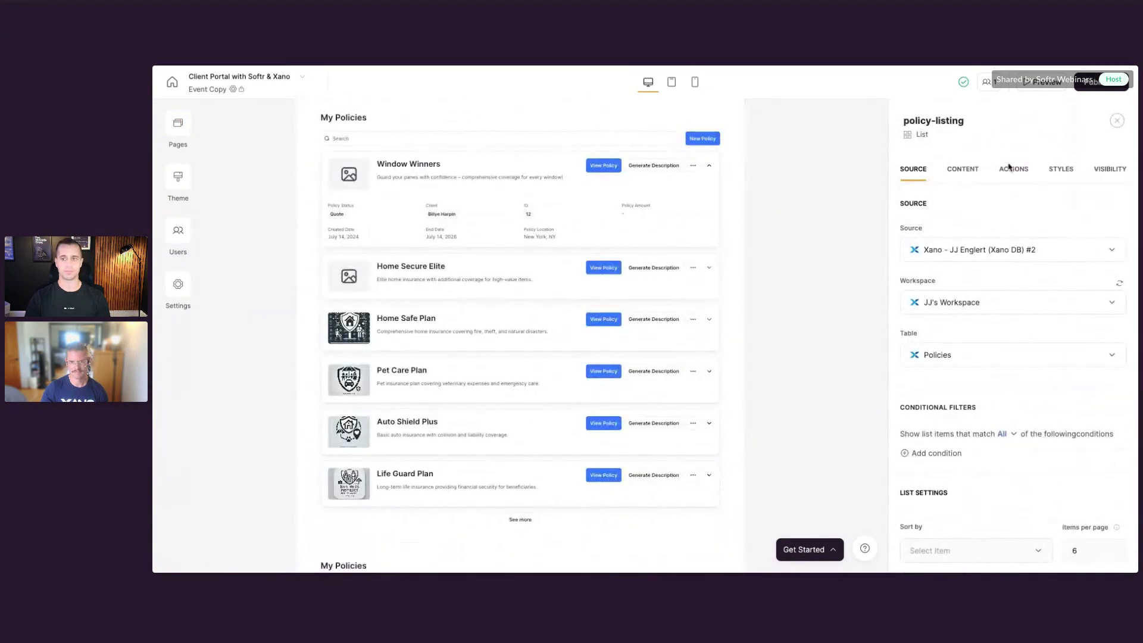
Step: Examine the New Policy topbar button's Add record action and its list of form fields
{"action": "left_click", "coordinate": [1009, 171]}
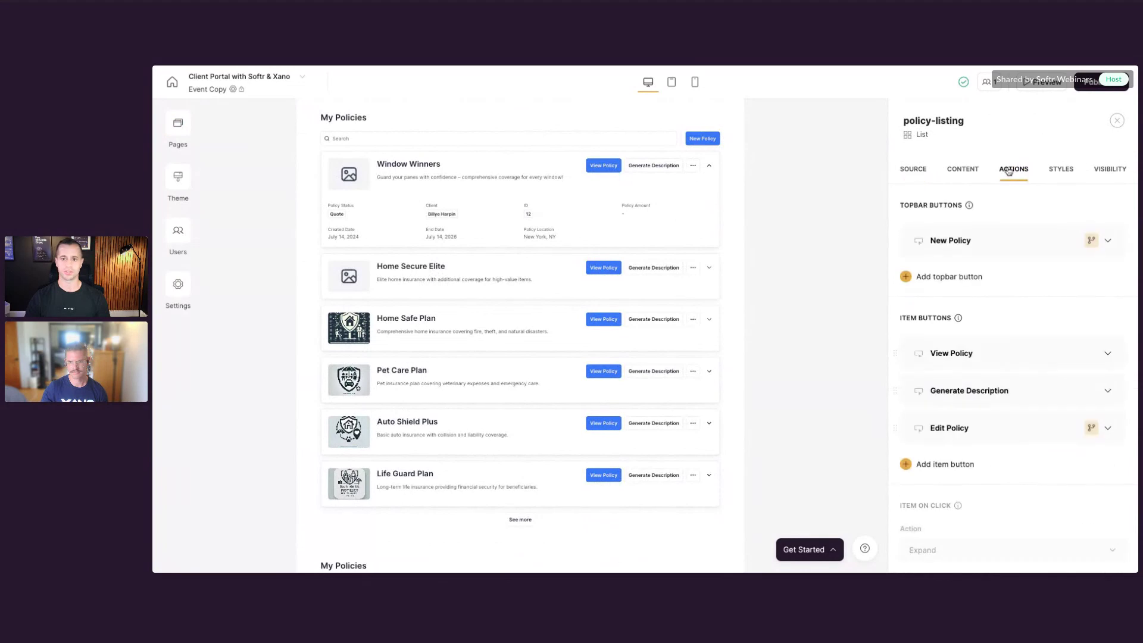
{"action": "left_click", "coordinate": [1012, 240]}
{"action": "left_click", "coordinate": [1026, 366]}
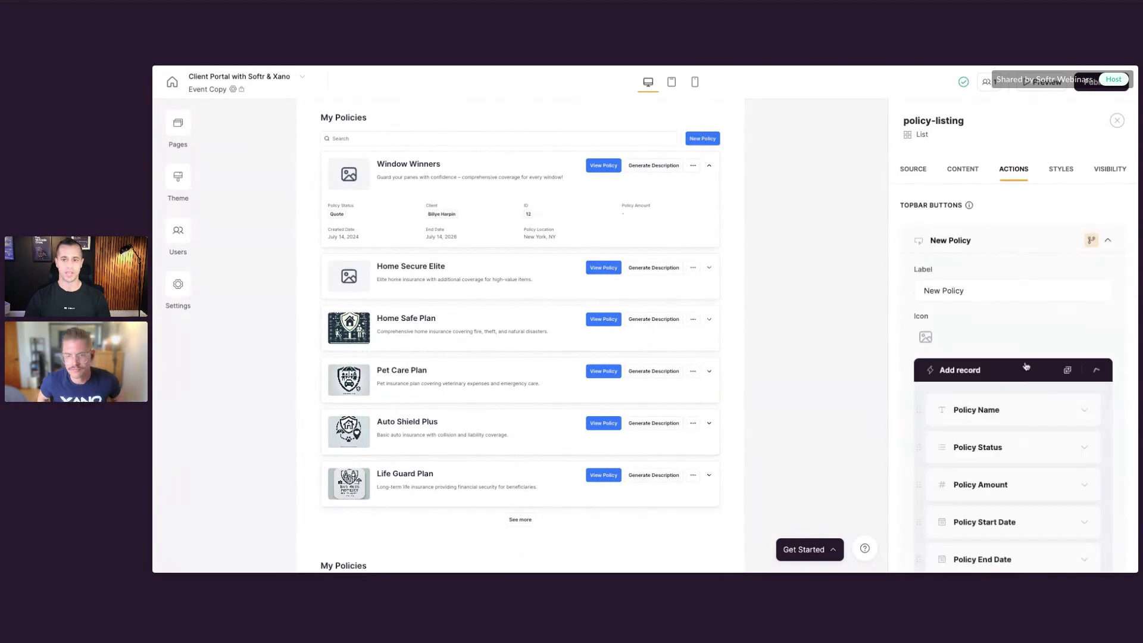
{"action": "scroll", "coordinate": [1026, 366], "scroll_direction": "down", "scroll_amount": 2}
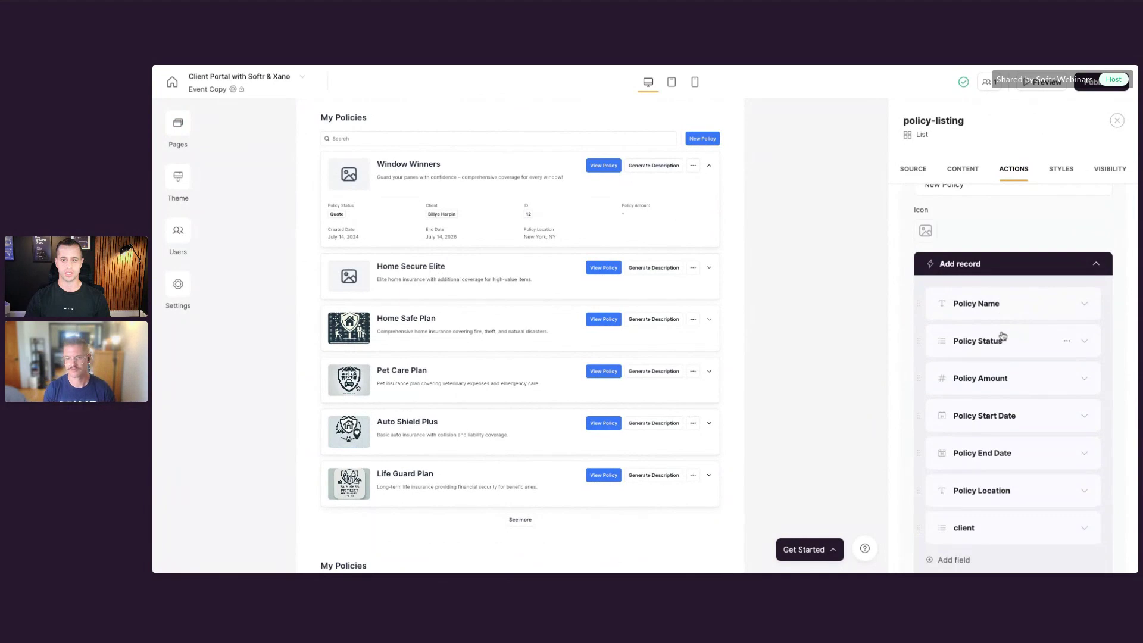
{"action": "scroll", "coordinate": [1003, 336], "scroll_direction": "down", "scroll_amount": 1}
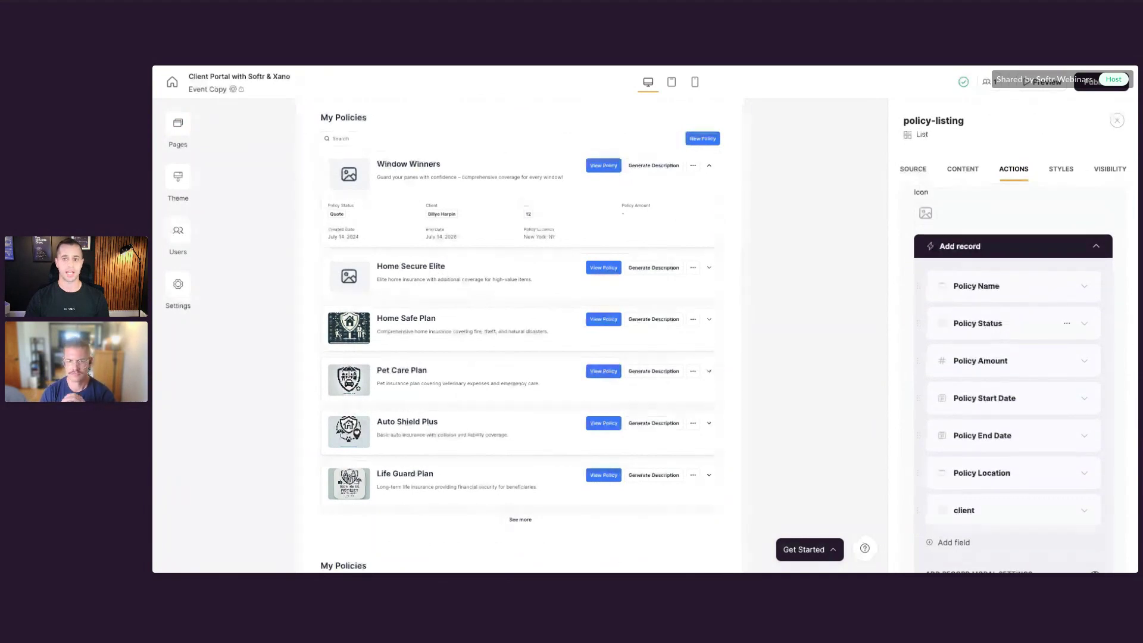
{"action": "scroll", "coordinate": [1012, 357], "scroll_direction": "up", "scroll_amount": 2}
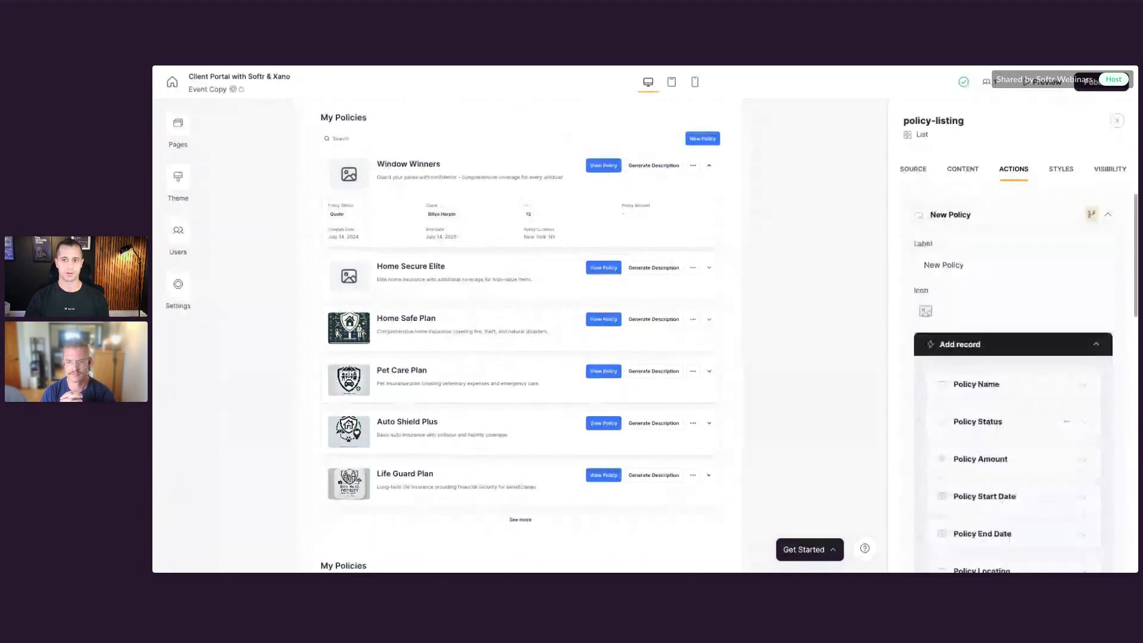
{"action": "scroll", "coordinate": [1004, 298], "scroll_direction": "down", "scroll_amount": 2}
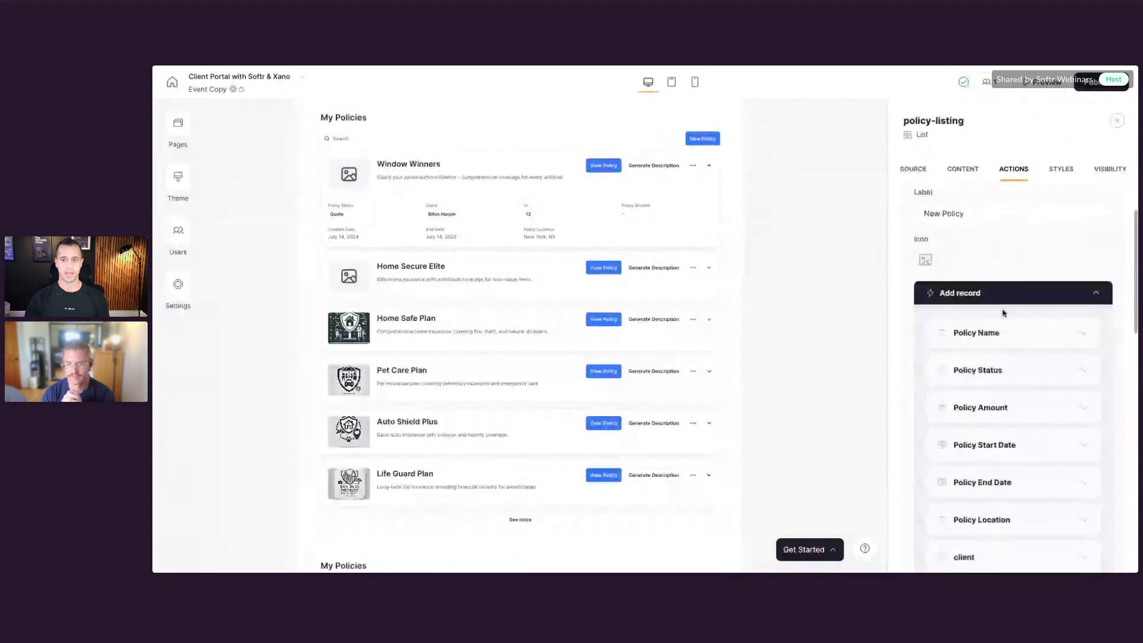
{"action": "scroll", "coordinate": [1007, 322], "scroll_direction": "down", "scroll_amount": 1}
Step: Inspect the Policy Name field's mapping and the Add record modal and form submission settings, then collapse the action
{"action": "left_click", "coordinate": [1037, 287]}
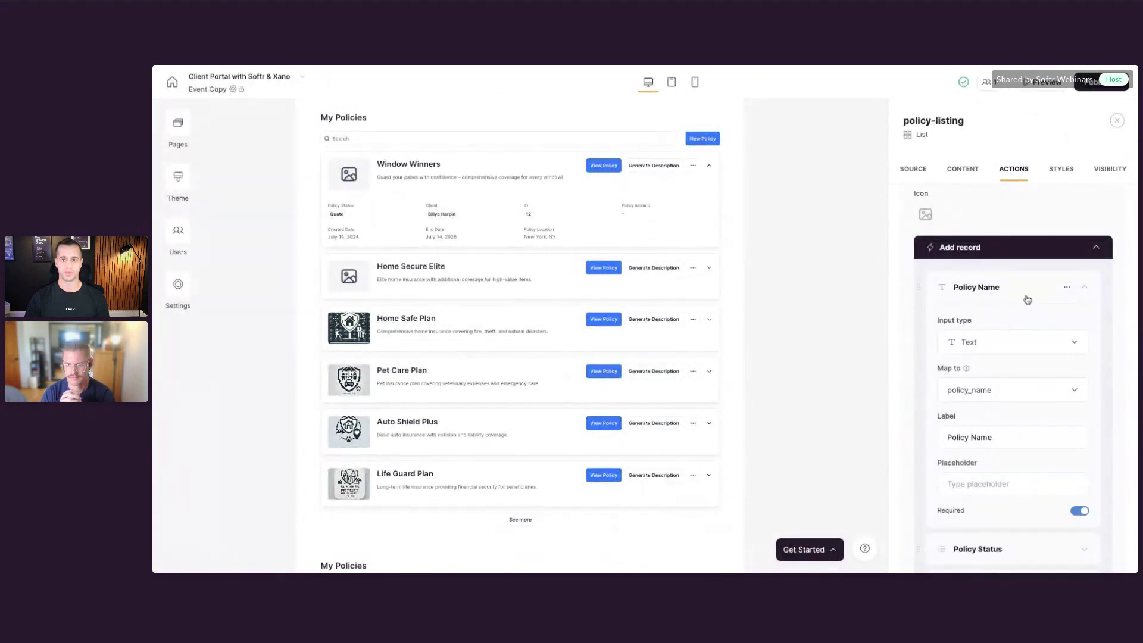
{"action": "left_click", "coordinate": [1027, 291]}
{"action": "scroll", "coordinate": [1021, 340], "scroll_direction": "down", "scroll_amount": 5}
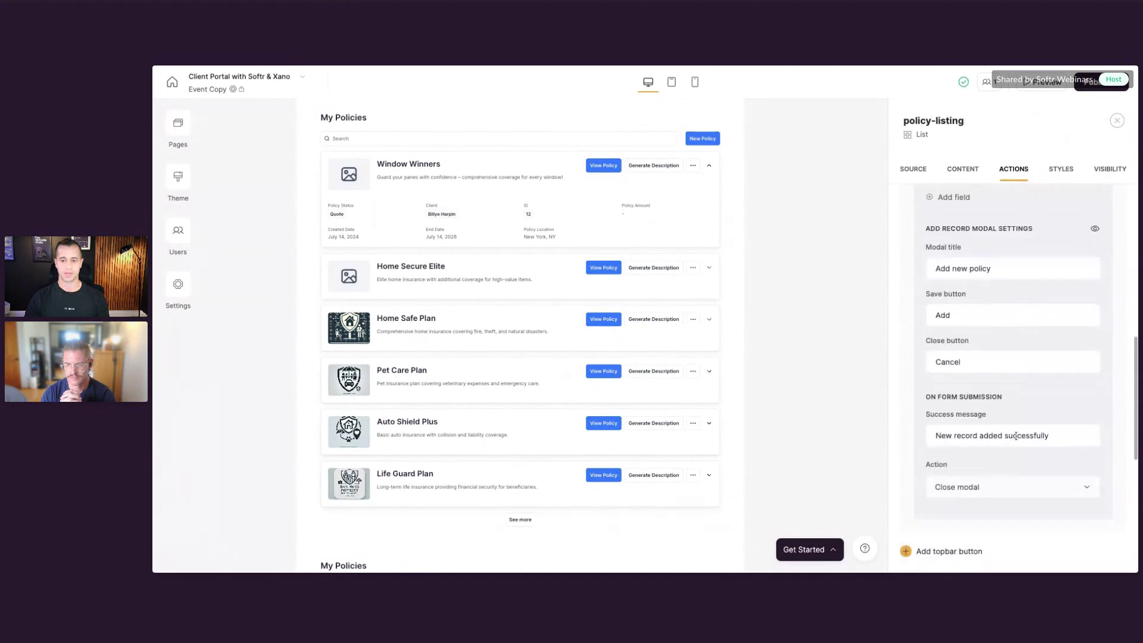
{"action": "scroll", "coordinate": [1007, 417], "scroll_direction": "down", "scroll_amount": 2}
{"action": "scroll", "coordinate": [980, 360], "scroll_direction": "up", "scroll_amount": 7}
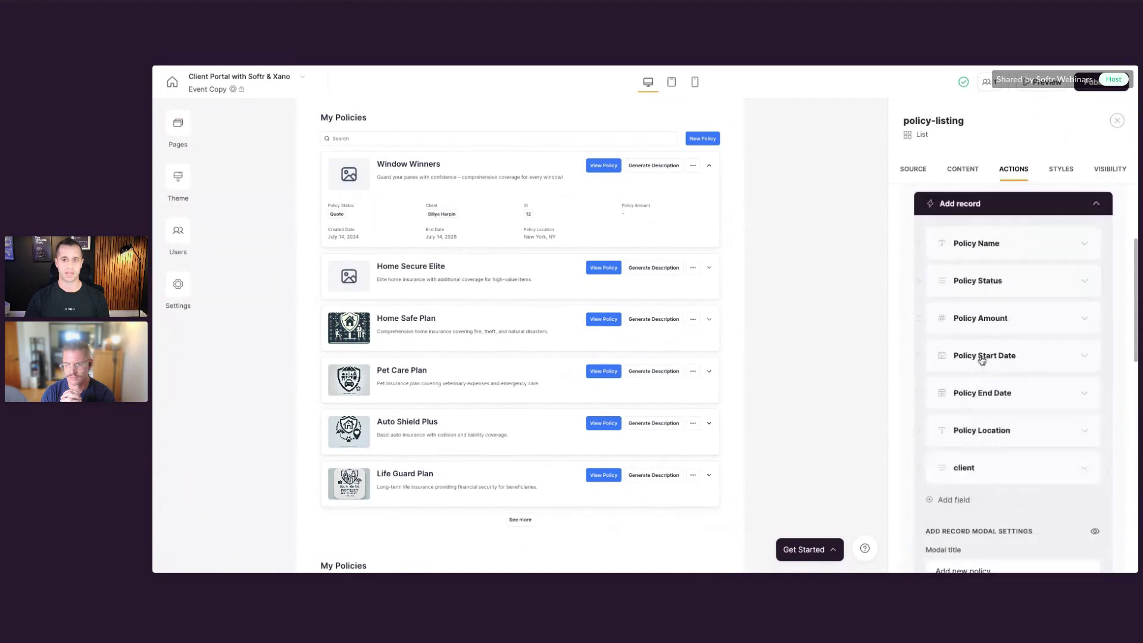
{"action": "scroll", "coordinate": [982, 360], "scroll_direction": "up", "scroll_amount": 2}
{"action": "left_click", "coordinate": [1023, 309]}
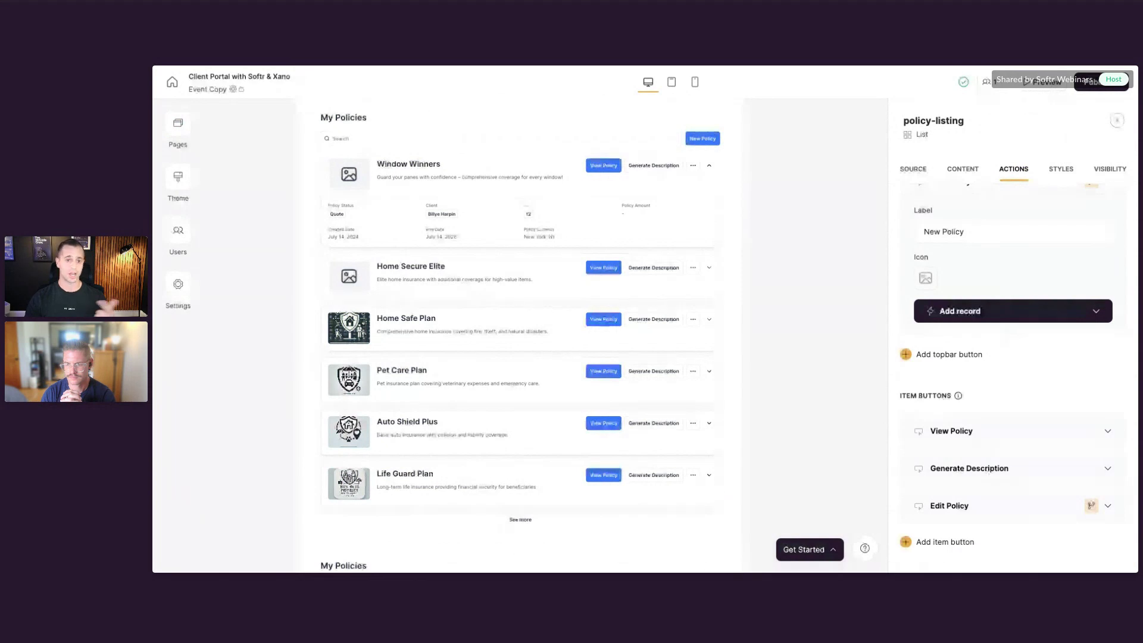
Step: Examine the View Policy item button's settings and its action, then collapse it
{"action": "scroll", "coordinate": [1018, 375], "scroll_direction": "up", "scroll_amount": 1}
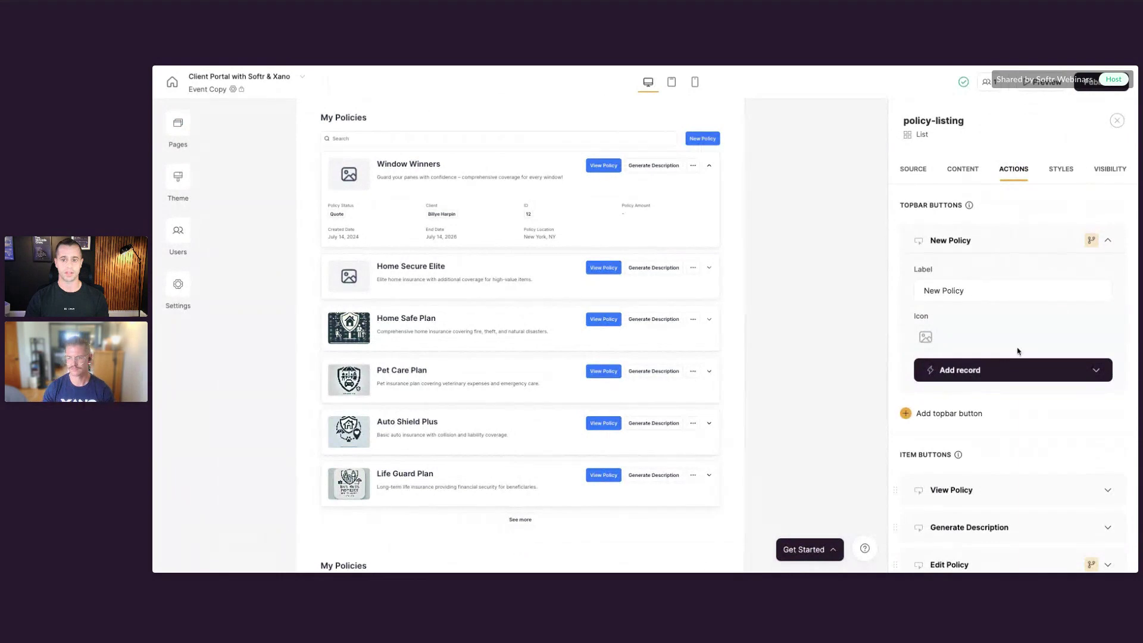
{"action": "scroll", "coordinate": [1018, 357], "scroll_direction": "down", "scroll_amount": 3}
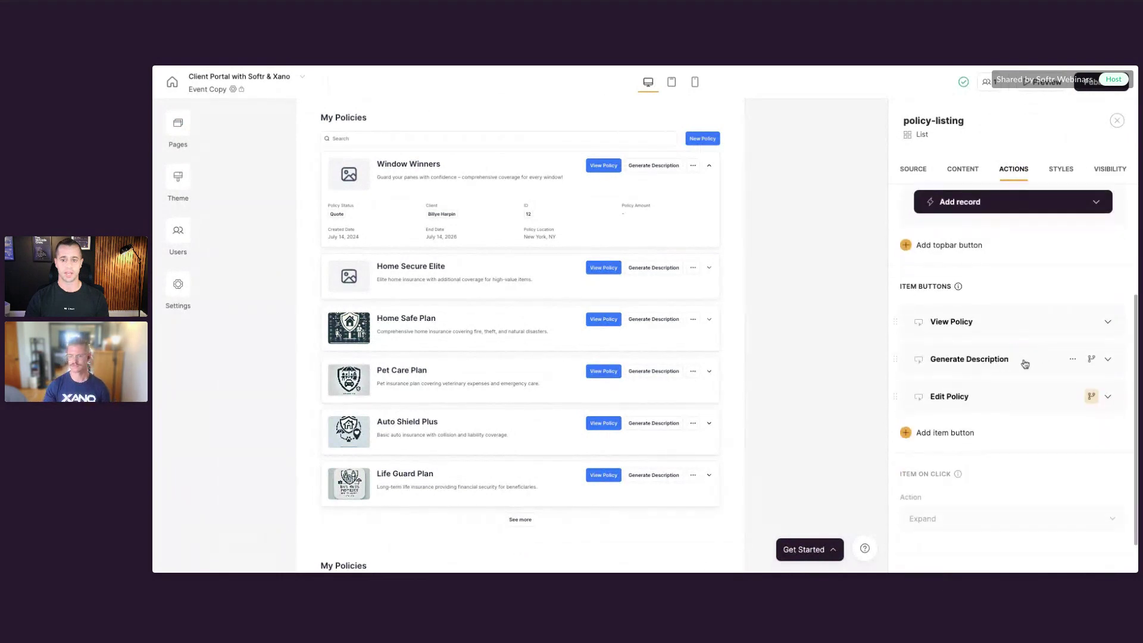
{"action": "left_click", "coordinate": [1034, 331]}
{"action": "left_click", "coordinate": [1010, 418]}
{"action": "scroll", "coordinate": [1018, 393], "scroll_direction": "up", "scroll_amount": 2}
{"action": "left_click", "coordinate": [1025, 354]}
{"action": "scroll", "coordinate": [1026, 333], "scroll_direction": "down", "scroll_amount": 1}
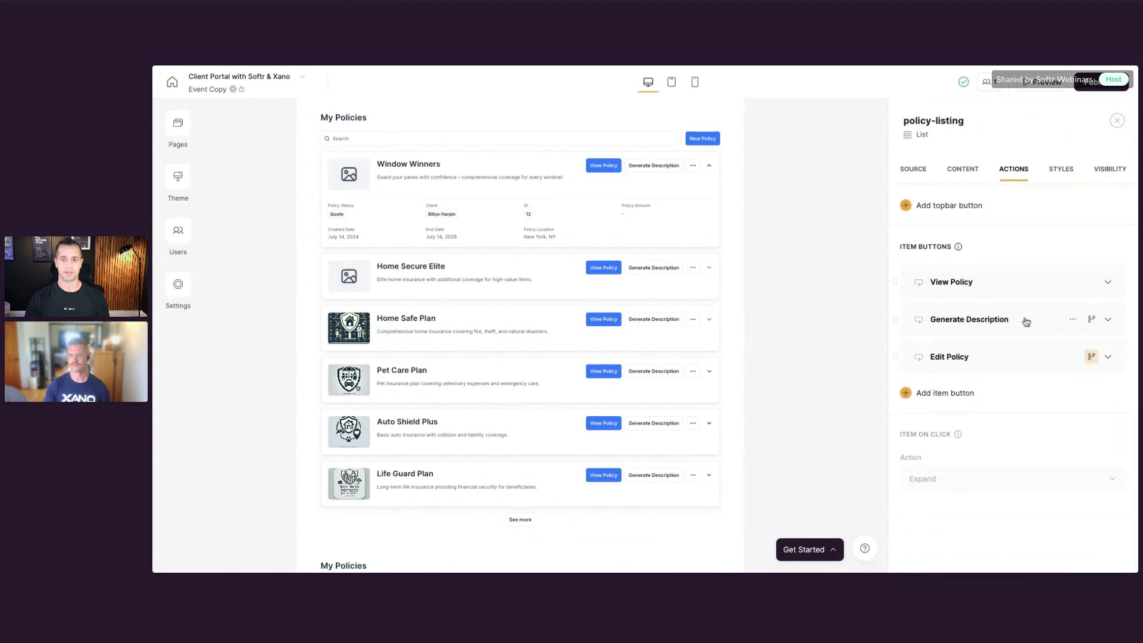
Step: Check the Generate Description item button's Call API setup and expand the Edit Policy button's settings
{"action": "left_click", "coordinate": [1026, 322]}
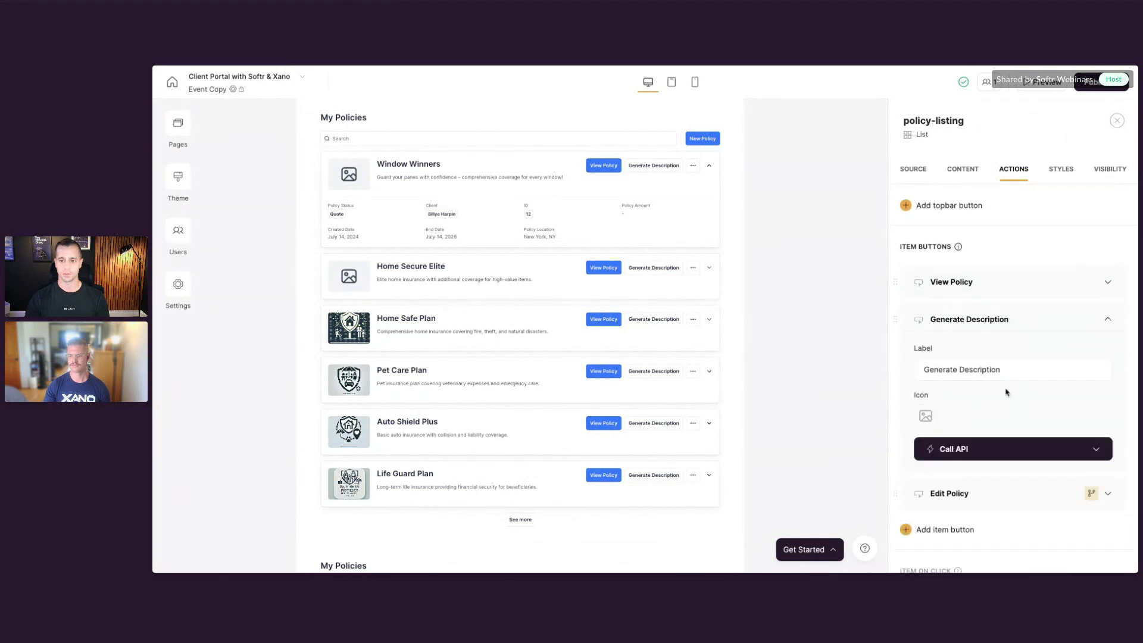
{"action": "left_click", "coordinate": [1028, 325]}
{"action": "left_click", "coordinate": [1022, 358]}
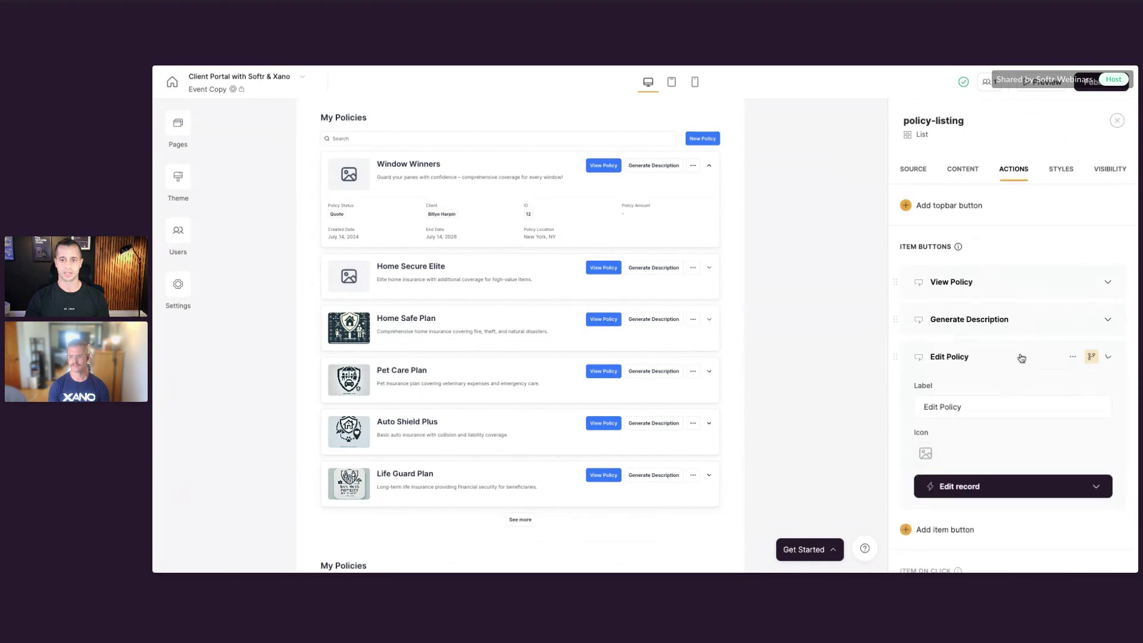
Step: Expand the Edit Policy button's Edit record action, then open the Window Winners policy's update form in the app preview
{"action": "scroll", "coordinate": [1022, 357], "scroll_direction": "down", "scroll_amount": 2}
{"action": "left_click", "coordinate": [1027, 415]}
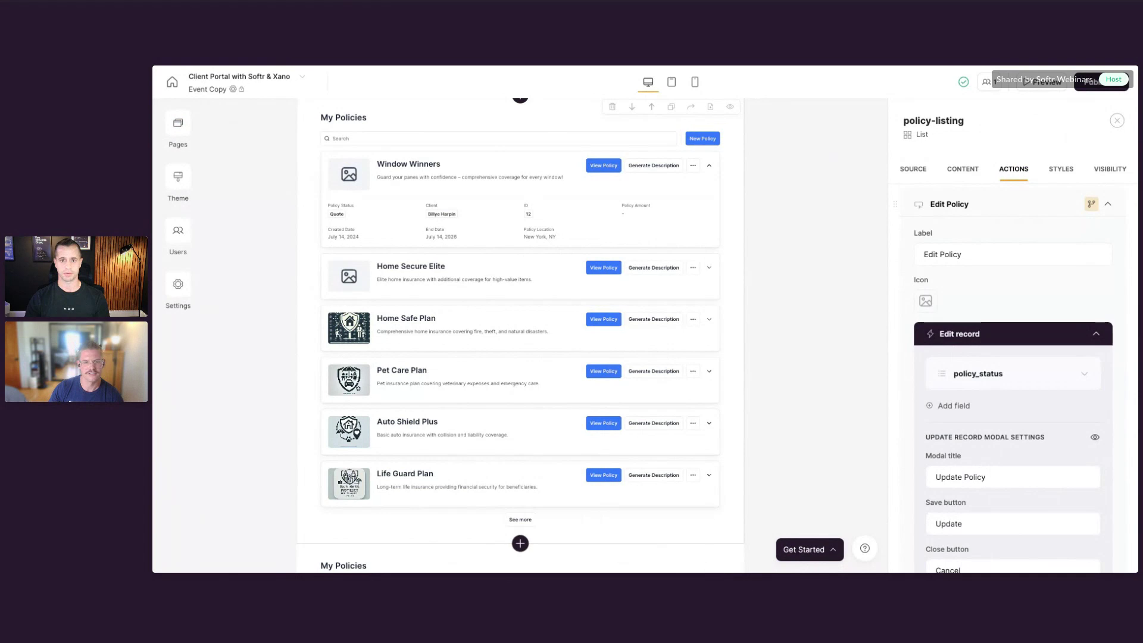
{"action": "key", "text": "ctrl+Tab"}
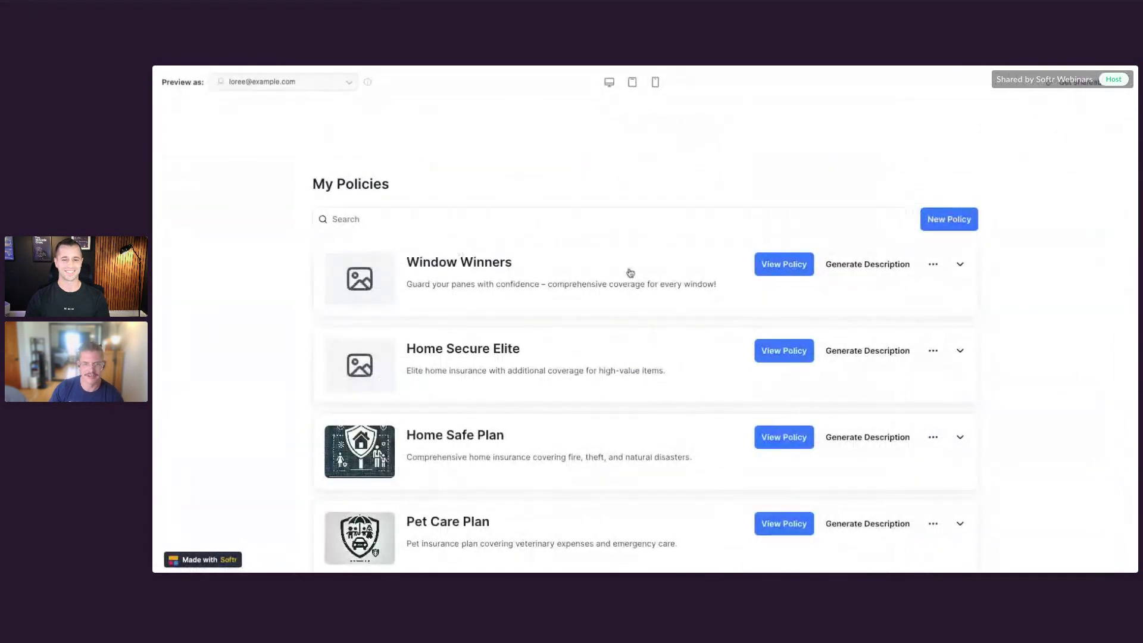
{"action": "scroll", "coordinate": [803, 291], "scroll_direction": "up", "scroll_amount": 1}
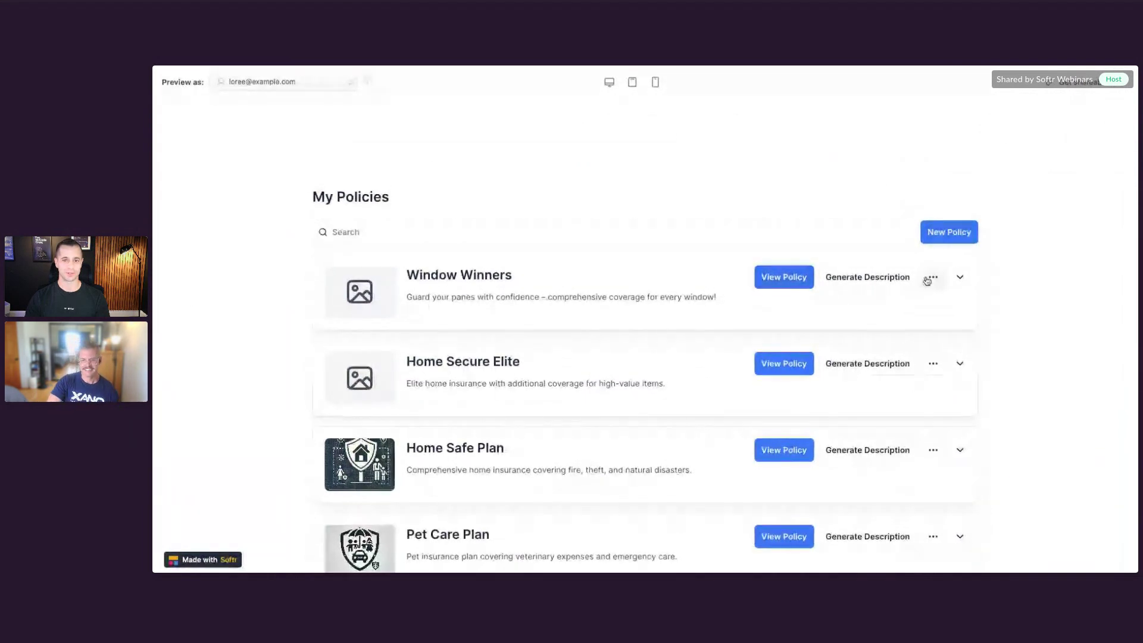
{"action": "left_click", "coordinate": [897, 314]}
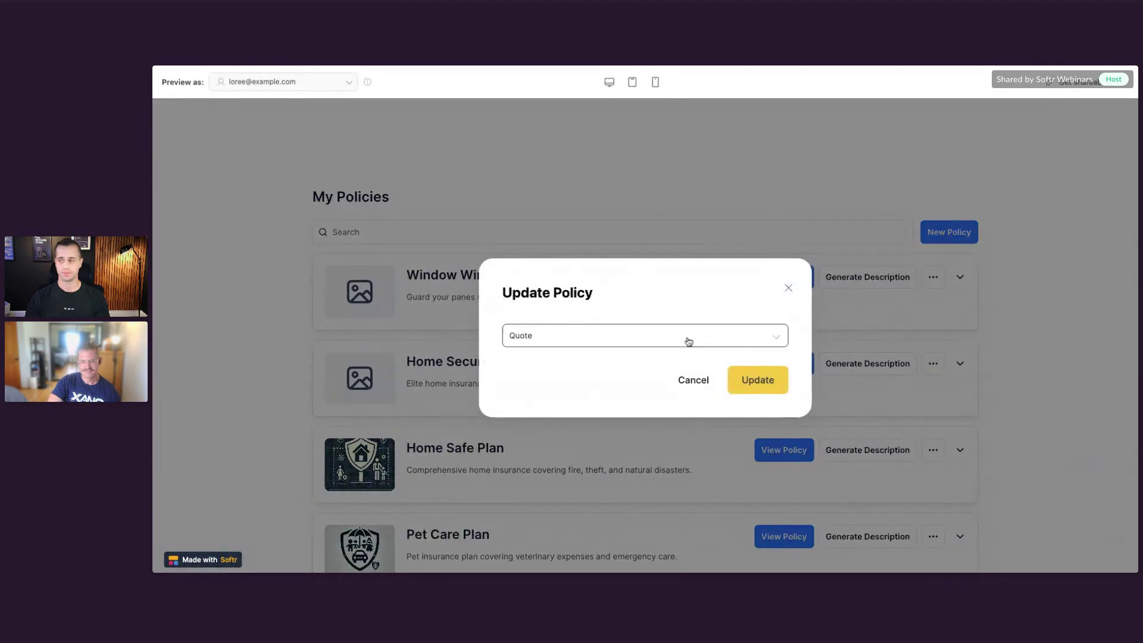
Step: Look through the status options in the Update Policy form, dismiss it without saving, and leave the preview
{"action": "left_click", "coordinate": [625, 333]}
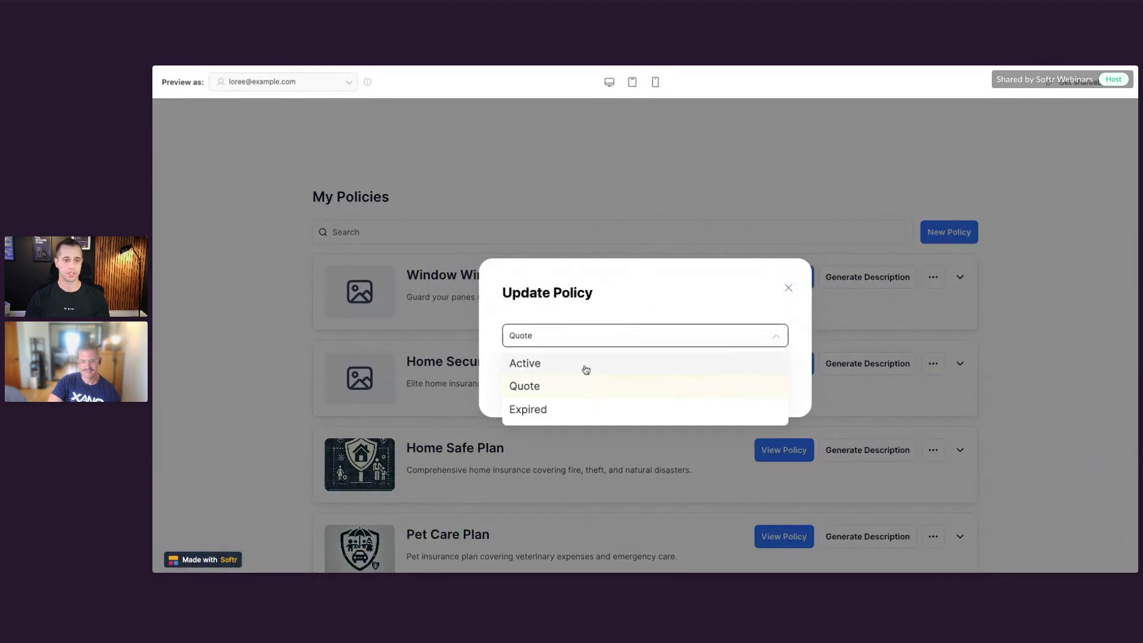
{"action": "left_click", "coordinate": [594, 304]}
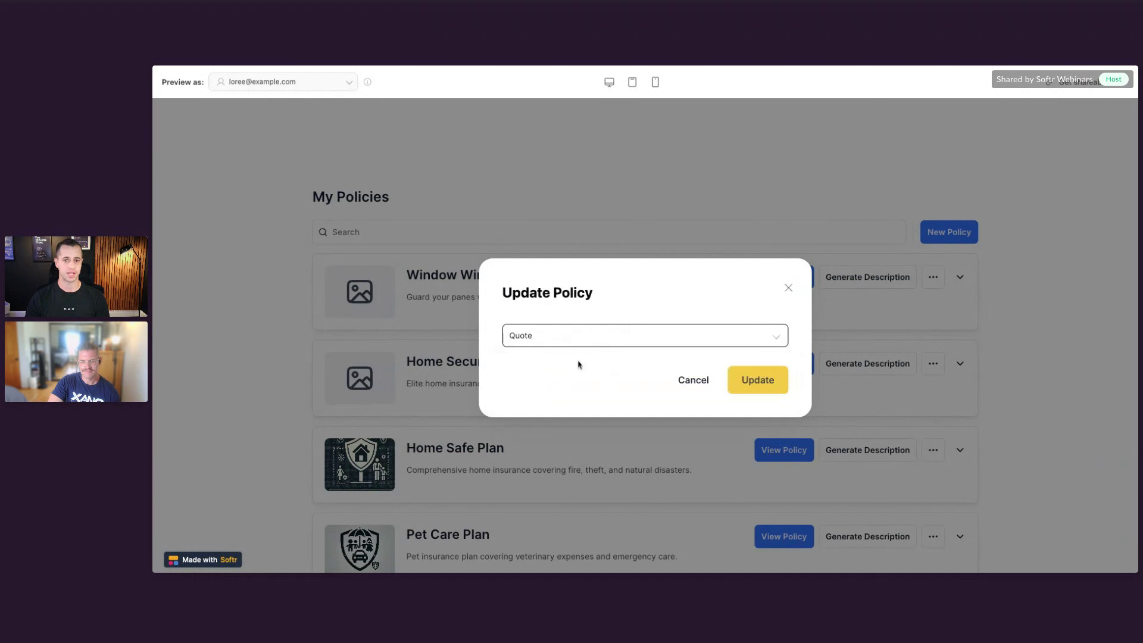
{"action": "left_click", "coordinate": [786, 291]}
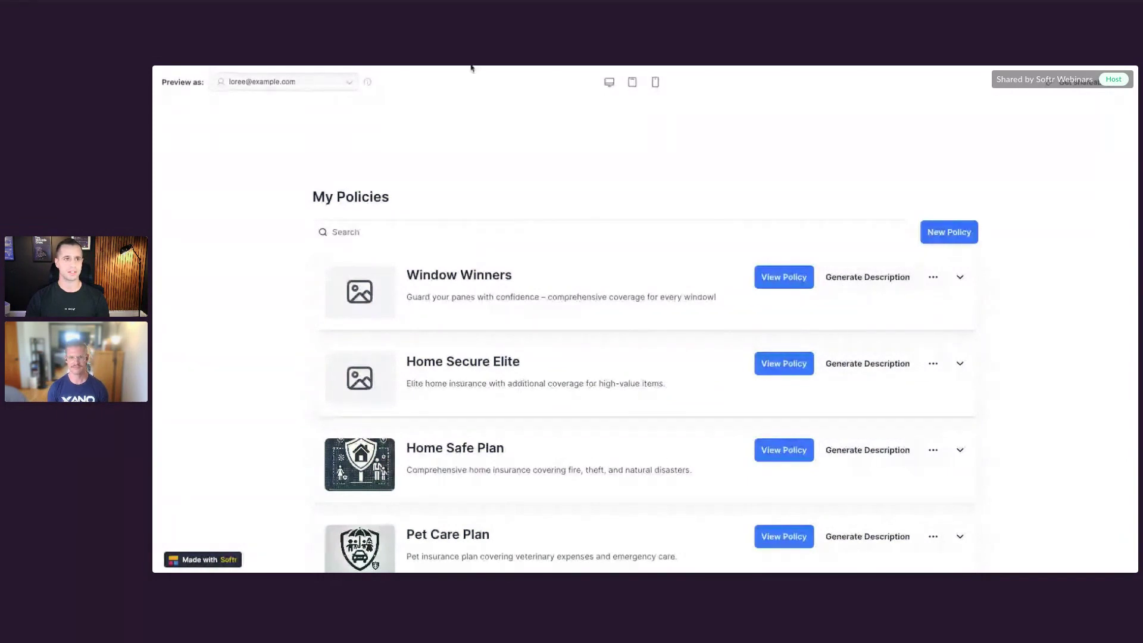
{"action": "key", "text": "ctrl+w"}
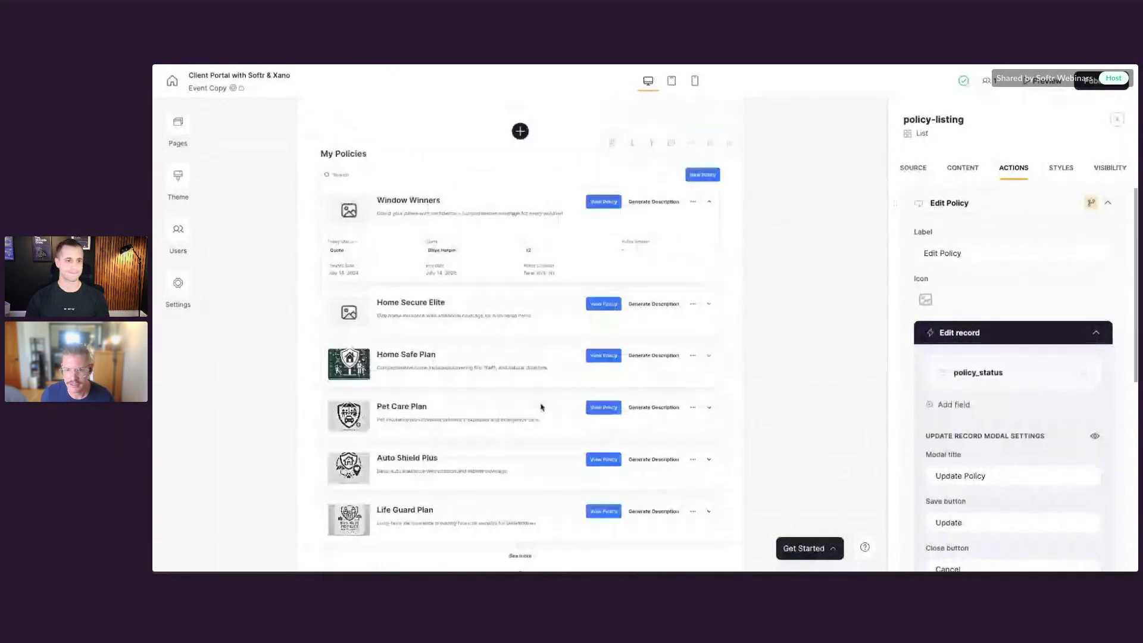
Step: Collapse the Edit record action and the Edit Policy button's settings, then expand the Generate Description button's settings
{"action": "scroll", "coordinate": [543, 362], "scroll_direction": "up", "scroll_amount": 4}
{"action": "scroll", "coordinate": [544, 364], "scroll_direction": "down", "scroll_amount": 3}
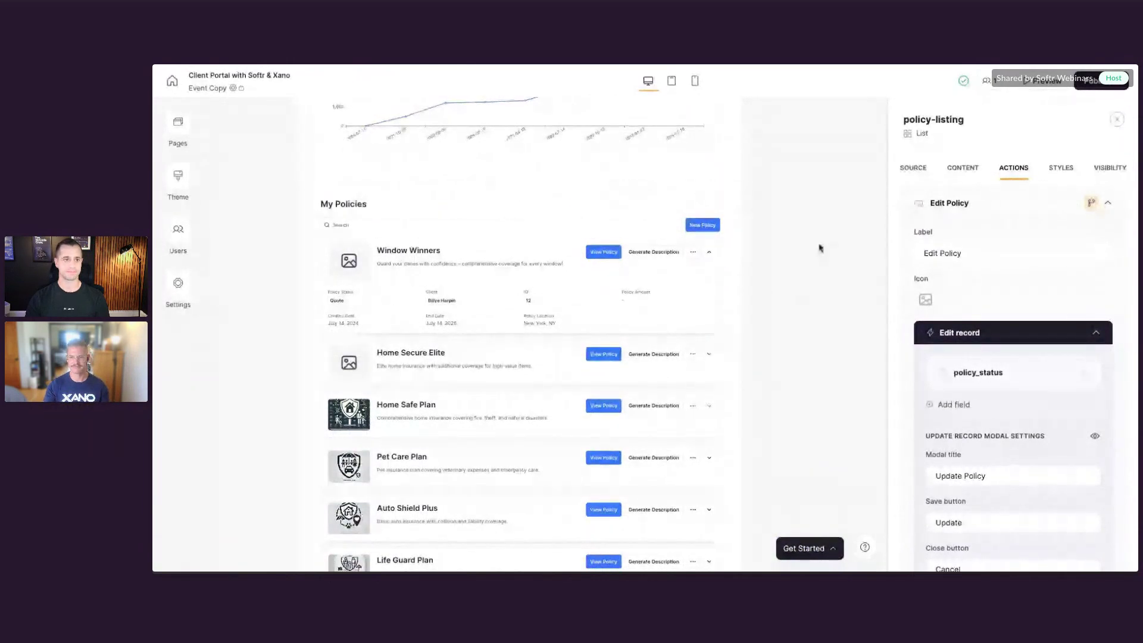
{"action": "scroll", "coordinate": [697, 289], "scroll_direction": "down", "scroll_amount": 1}
{"action": "scroll", "coordinate": [1012, 269], "scroll_direction": "down", "scroll_amount": 1}
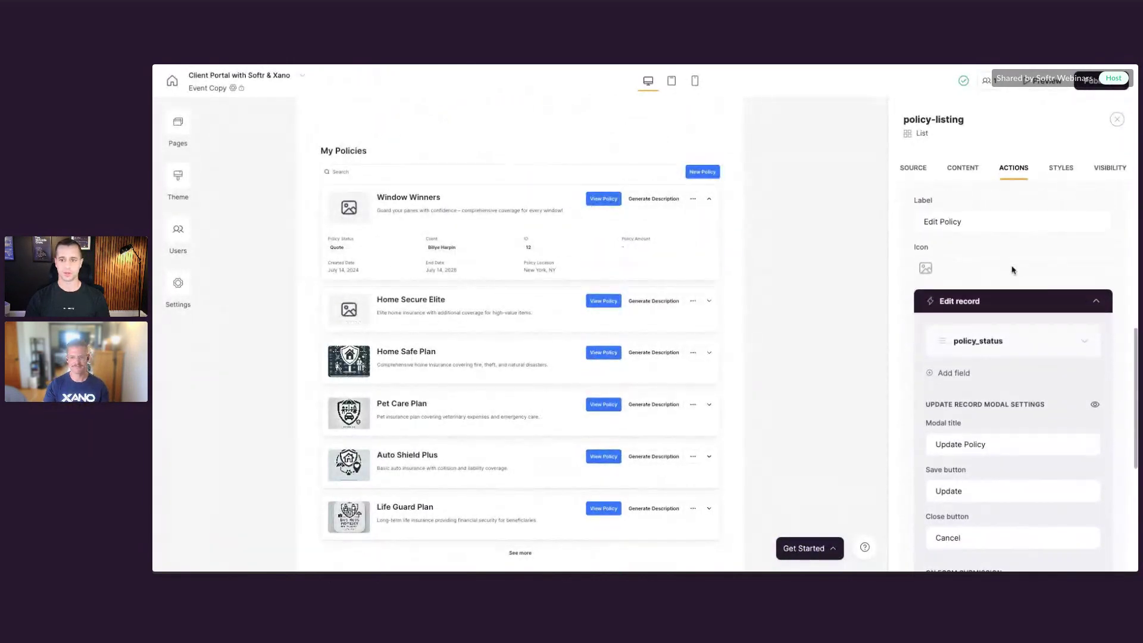
{"action": "left_click", "coordinate": [1104, 296]}
{"action": "scroll", "coordinate": [1011, 291], "scroll_direction": "up", "scroll_amount": 4}
{"action": "left_click", "coordinate": [1108, 419]}
{"action": "left_click", "coordinate": [1108, 382]}
Step: Expand the Generate Description button's Call API action and examine its method, URL parameter, header, body and success message settings
{"action": "scroll", "coordinate": [1031, 347], "scroll_direction": "down", "scroll_amount": 1}
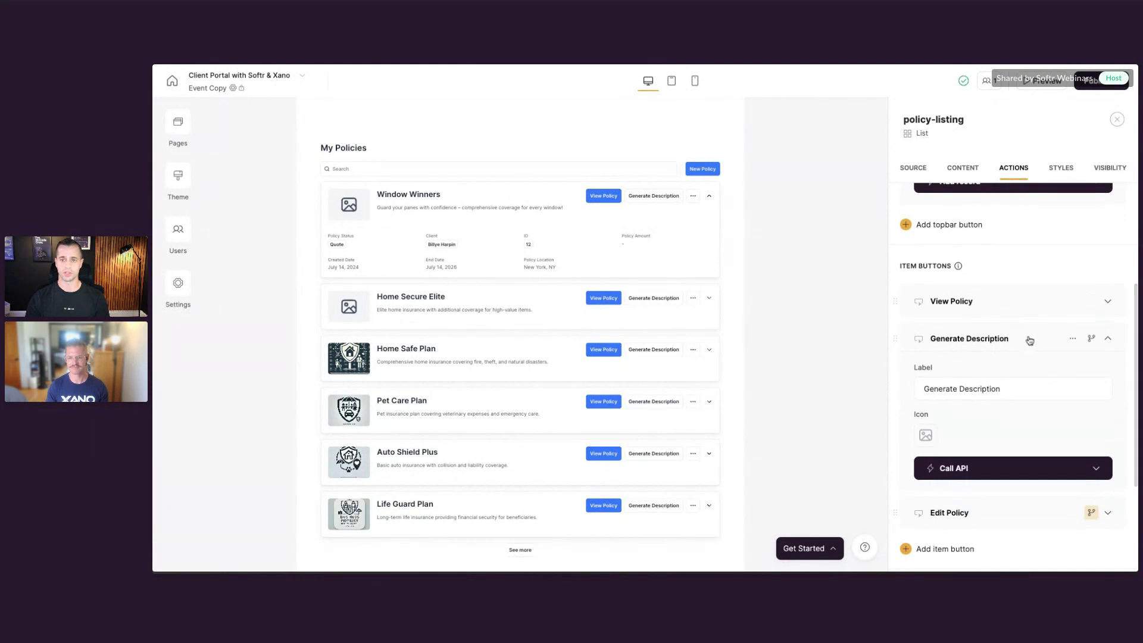
{"action": "scroll", "coordinate": [1031, 346], "scroll_direction": "down", "scroll_amount": 2}
{"action": "left_click", "coordinate": [1062, 386]}
{"action": "scroll", "coordinate": [1054, 379], "scroll_direction": "down", "scroll_amount": 1}
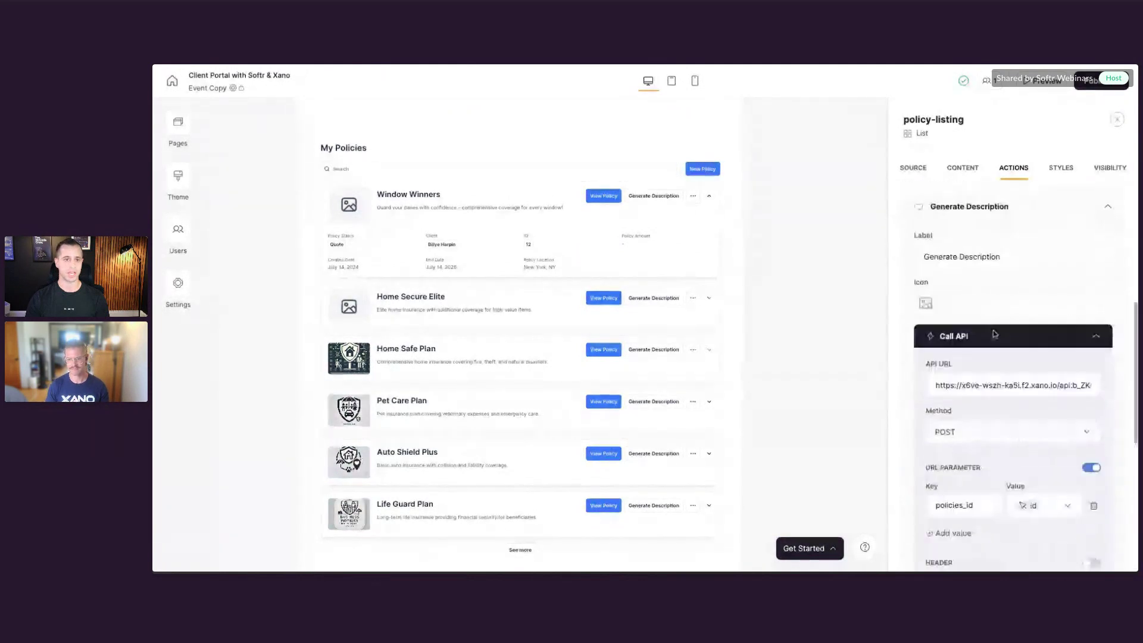
{"action": "scroll", "coordinate": [996, 319], "scroll_direction": "down", "scroll_amount": 1}
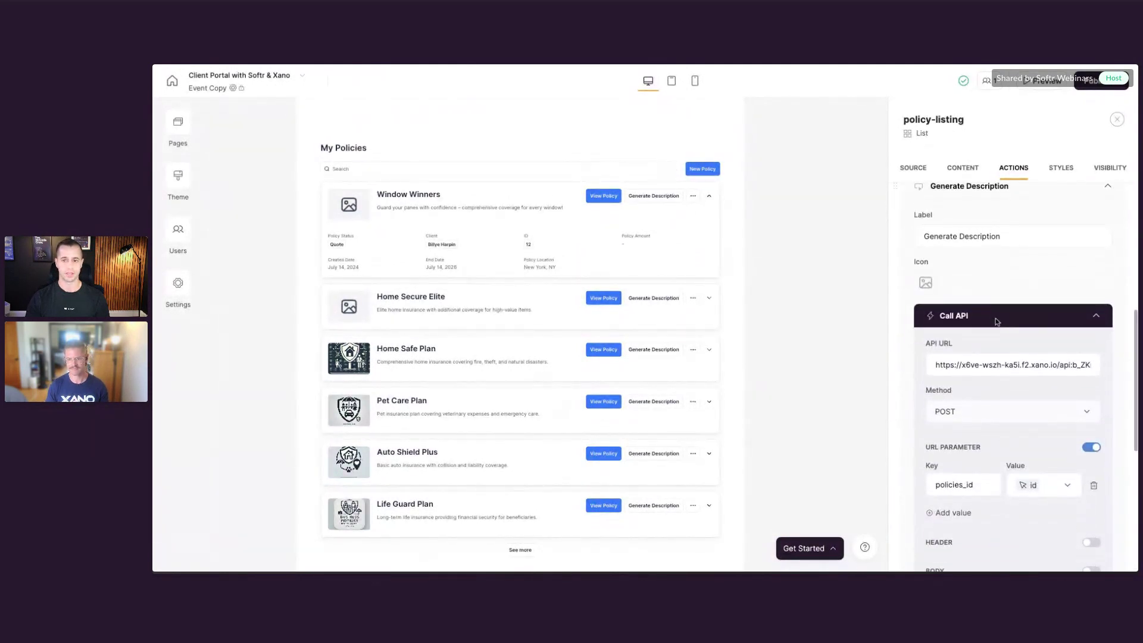
{"action": "scroll", "coordinate": [945, 350], "scroll_direction": "down", "scroll_amount": 5}
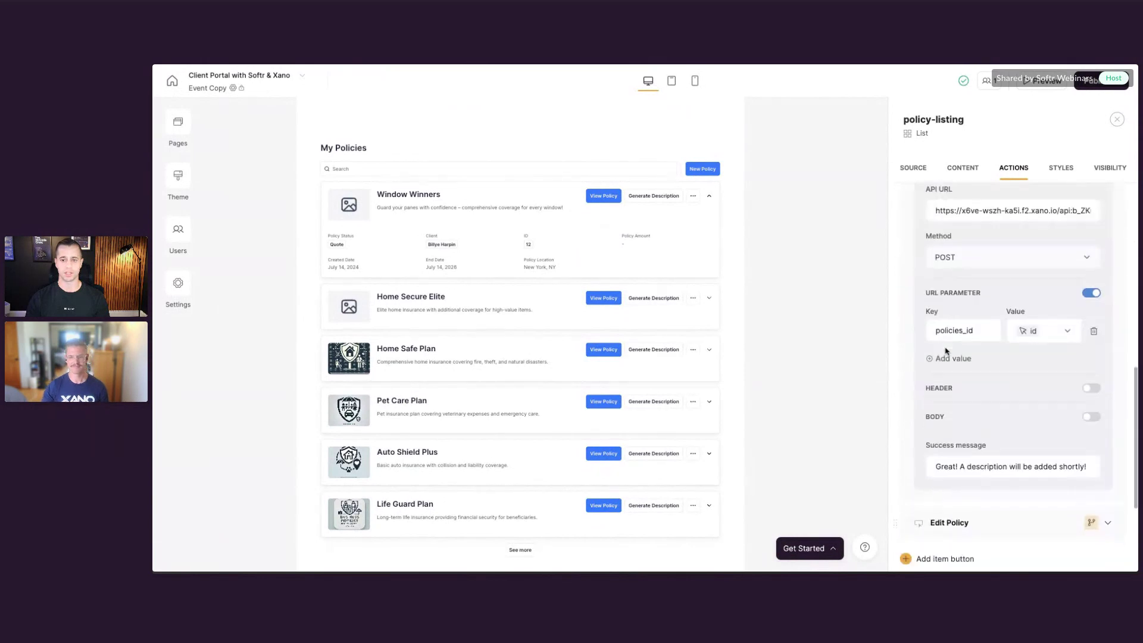
Step: Browse the action types available for a new item button, then close the list without adding one
{"action": "left_click", "coordinate": [946, 410]}
{"action": "scroll", "coordinate": [951, 464], "scroll_direction": "down", "scroll_amount": 2}
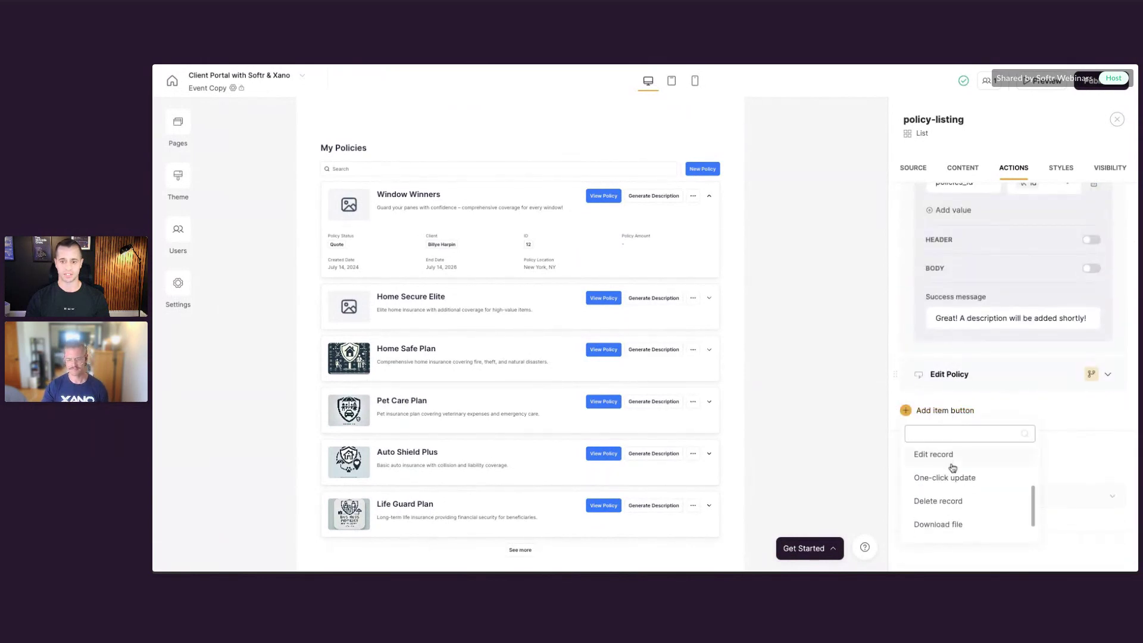
{"action": "scroll", "coordinate": [965, 488], "scroll_direction": "down", "scroll_amount": 1}
{"action": "scroll", "coordinate": [972, 501], "scroll_direction": "up", "scroll_amount": 2}
{"action": "left_click", "coordinate": [1075, 401]}
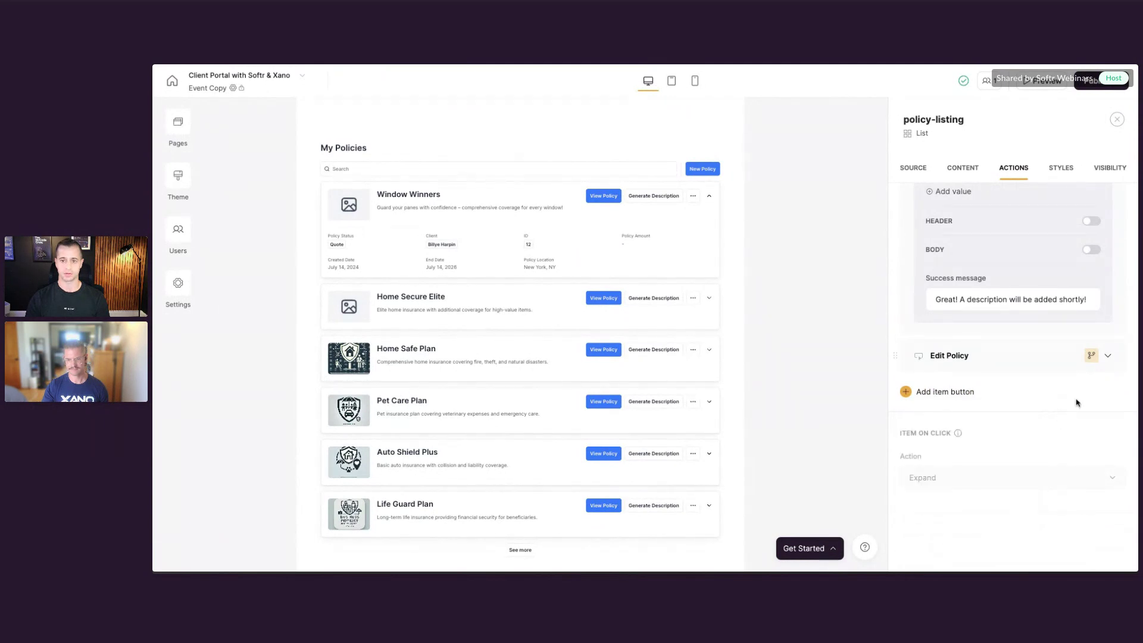
Step: Inspect the Call API action's API URL and the available request methods
{"action": "scroll", "coordinate": [1012, 333], "scroll_direction": "up", "scroll_amount": 5}
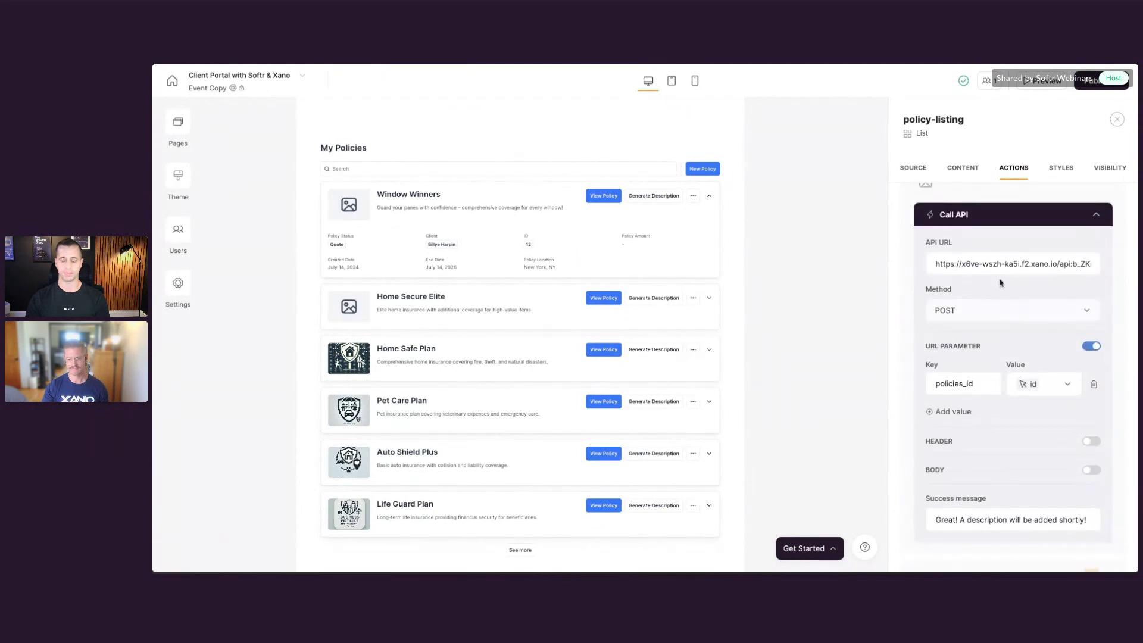
{"action": "scroll", "coordinate": [955, 299], "scroll_direction": "up", "scroll_amount": 1}
{"action": "mouse_move", "coordinate": [932, 307]}
{"action": "left_mouse_down"}
{"action": "mouse_move", "coordinate": [998, 306]}
{"action": "mouse_move", "coordinate": [937, 307]}
{"action": "left_mouse_up"}
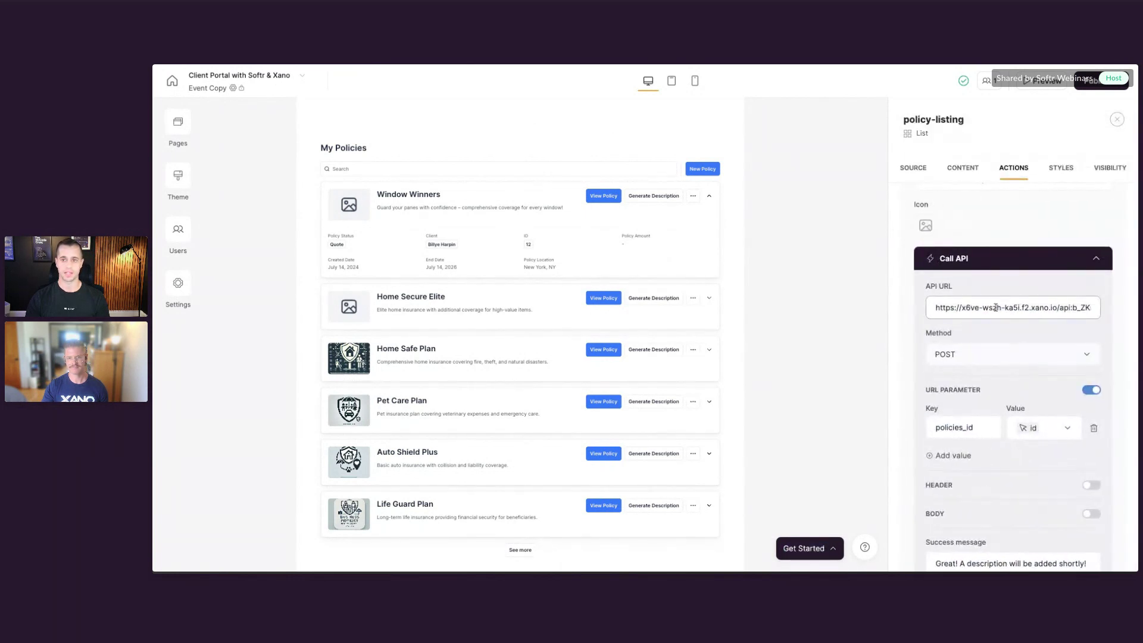
{"action": "left_click", "coordinate": [978, 356]}
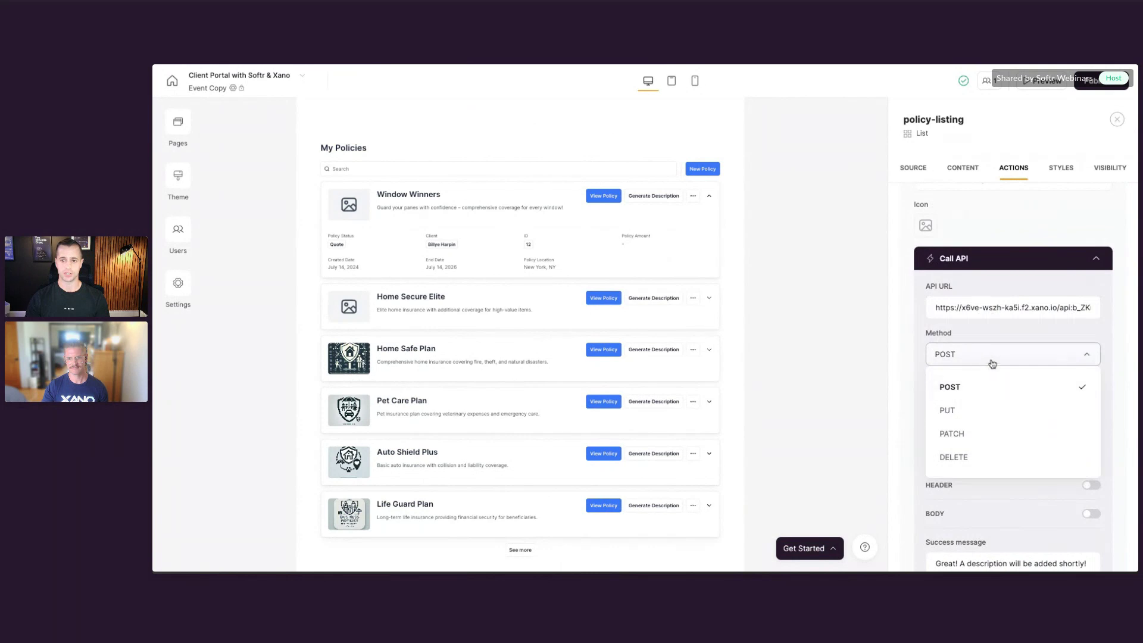
{"action": "left_click", "coordinate": [990, 348]}
{"action": "scroll", "coordinate": [990, 349], "scroll_direction": "down", "scroll_amount": 1}
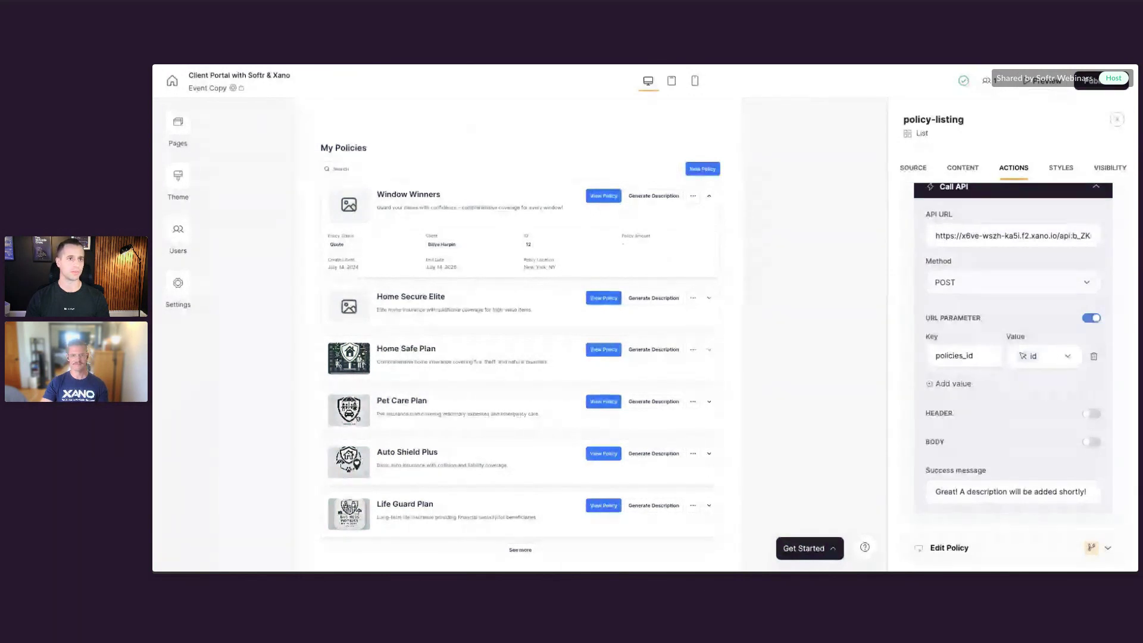
Step: Switch to the Xano workspace, expand its navigation sidebar, and open the generate_AI_description endpoint in the default API group
{"action": "key", "text": "ctrl+Tab"}
{"action": "left_click", "coordinate": [213, 233]}
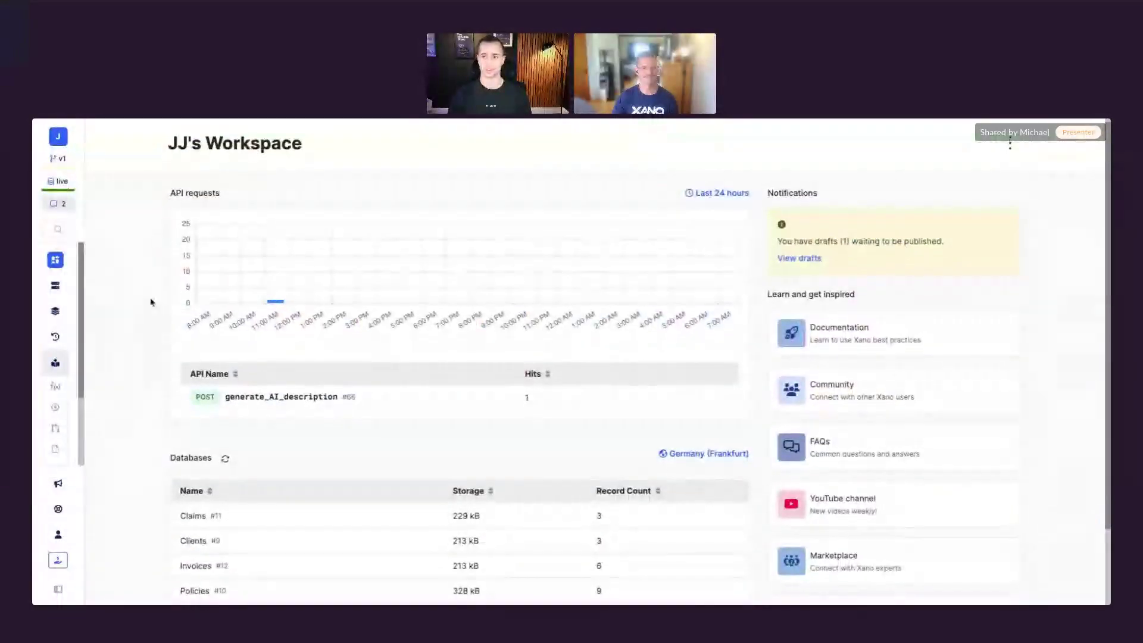
{"action": "left_click", "coordinate": [55, 311]}
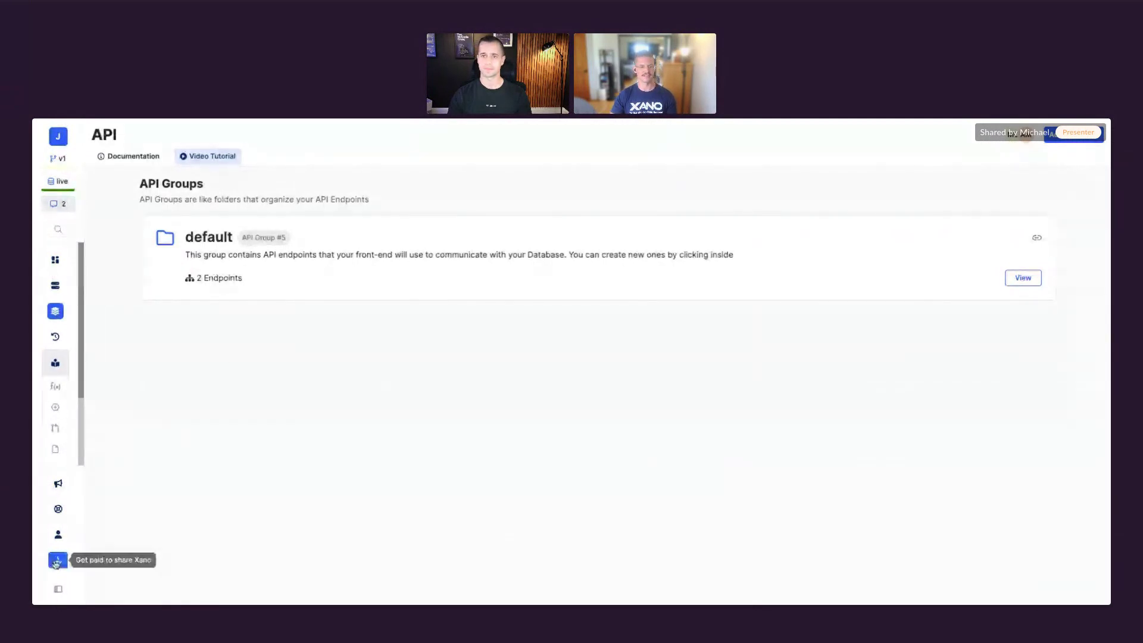
{"action": "left_click", "coordinate": [58, 589]}
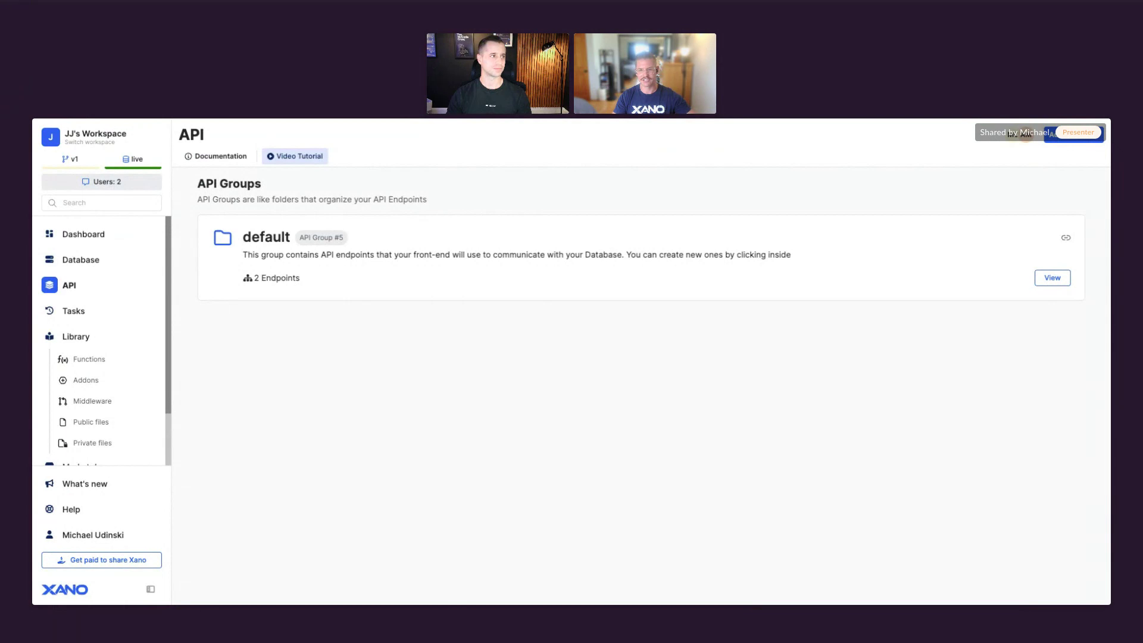
{"action": "left_click", "coordinate": [523, 276]}
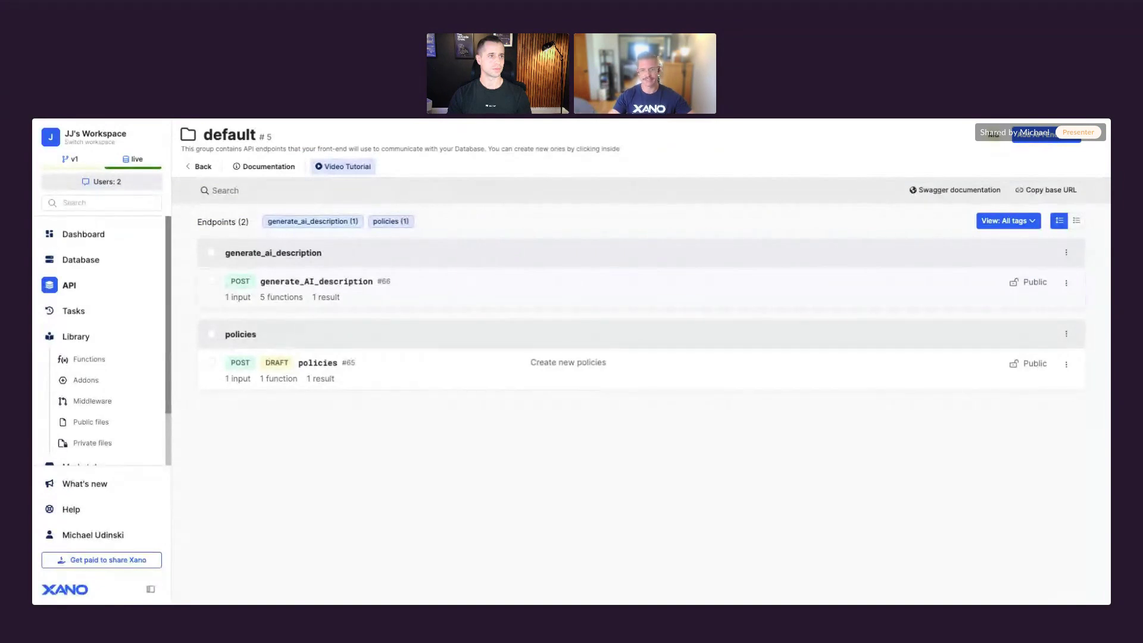
{"action": "left_click", "coordinate": [534, 285]}
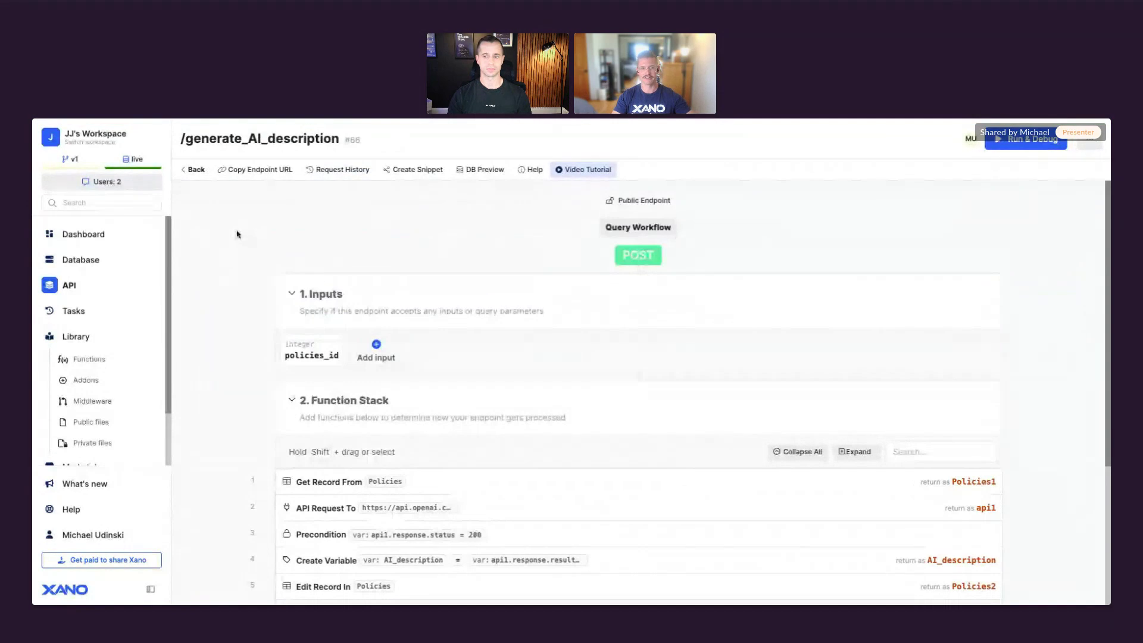
Step: Examine the generate_AI_description endpoint's policies_id input, its function stack and its response definition
{"action": "scroll", "coordinate": [233, 236], "scroll_direction": "down", "scroll_amount": 1}
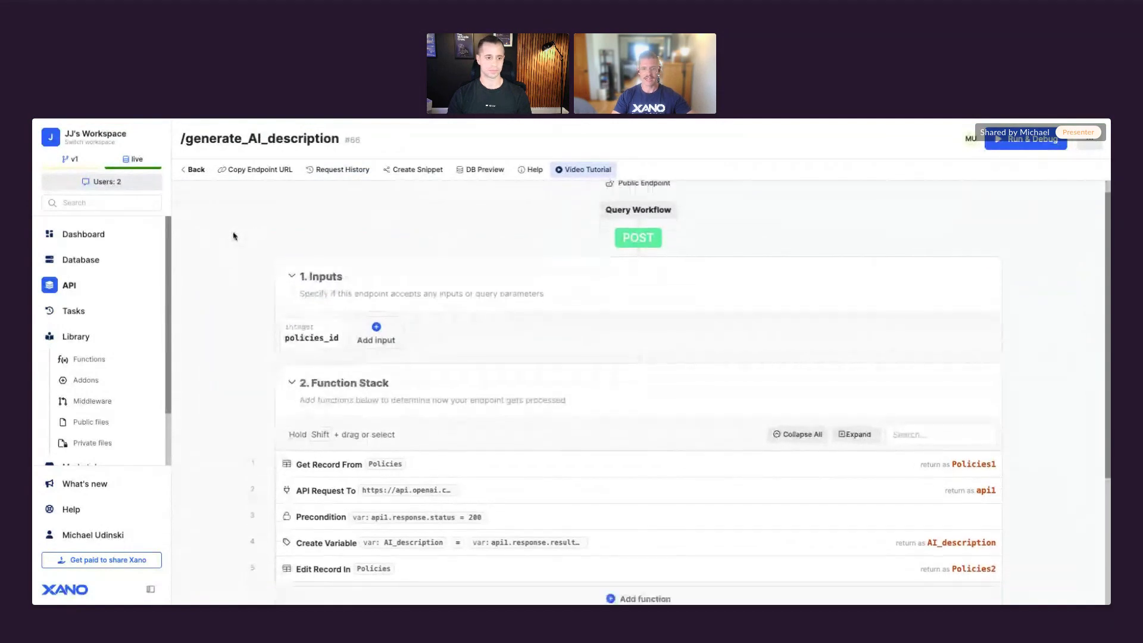
{"action": "scroll", "coordinate": [233, 236], "scroll_direction": "down", "scroll_amount": 1}
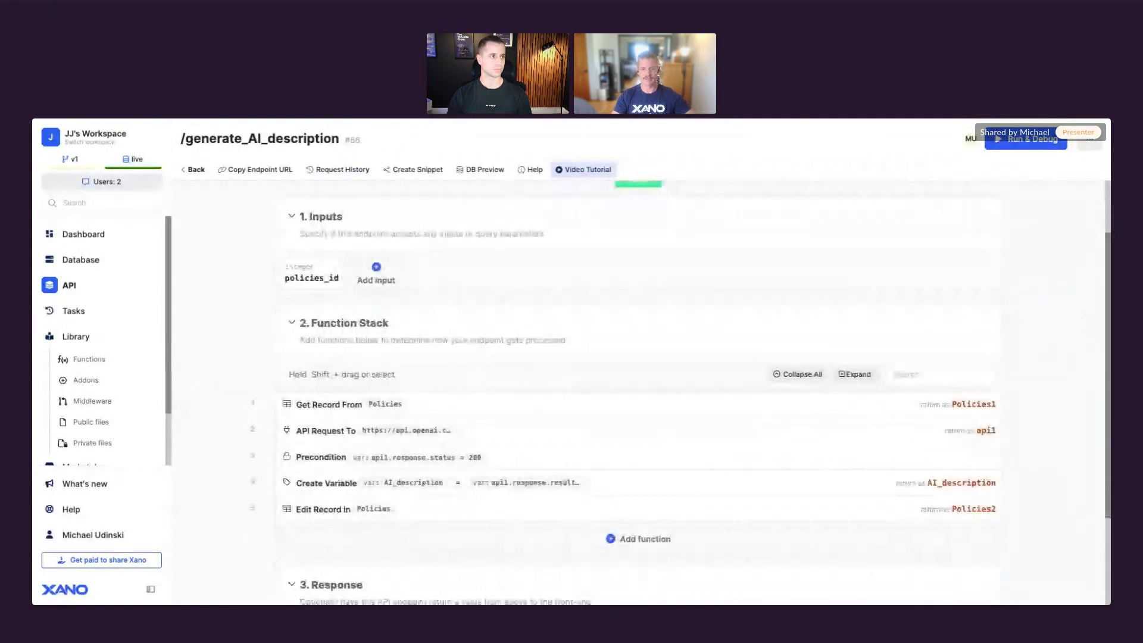
{"action": "scroll", "coordinate": [638, 387], "scroll_direction": "up", "scroll_amount": 1}
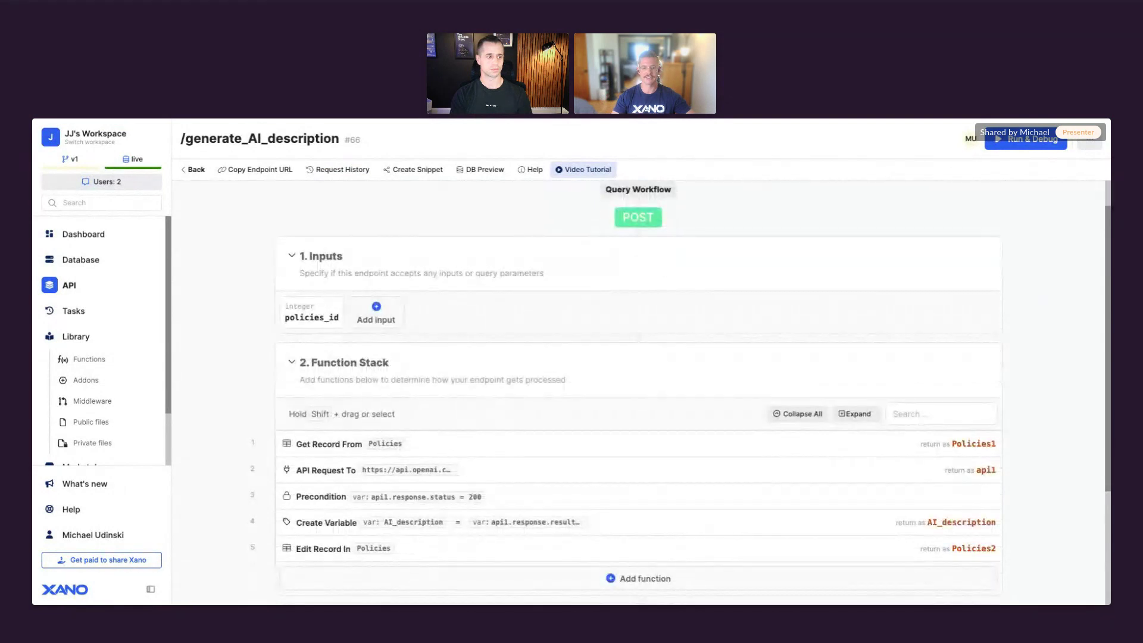
{"action": "scroll", "coordinate": [637, 393], "scroll_direction": "down", "scroll_amount": 3}
{"action": "scroll", "coordinate": [233, 262], "scroll_direction": "down", "scroll_amount": 2}
{"action": "scroll", "coordinate": [233, 262], "scroll_direction": "up", "scroll_amount": 4}
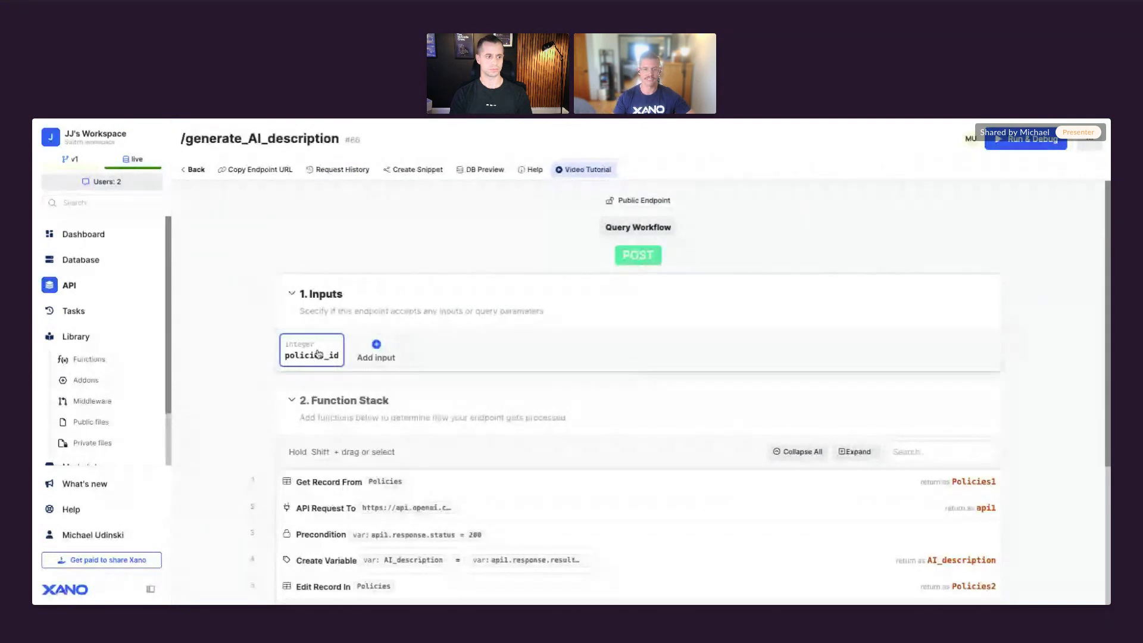
{"action": "scroll", "coordinate": [221, 336], "scroll_direction": "down", "scroll_amount": 1}
{"action": "scroll", "coordinate": [220, 334], "scroll_direction": "down", "scroll_amount": 2}
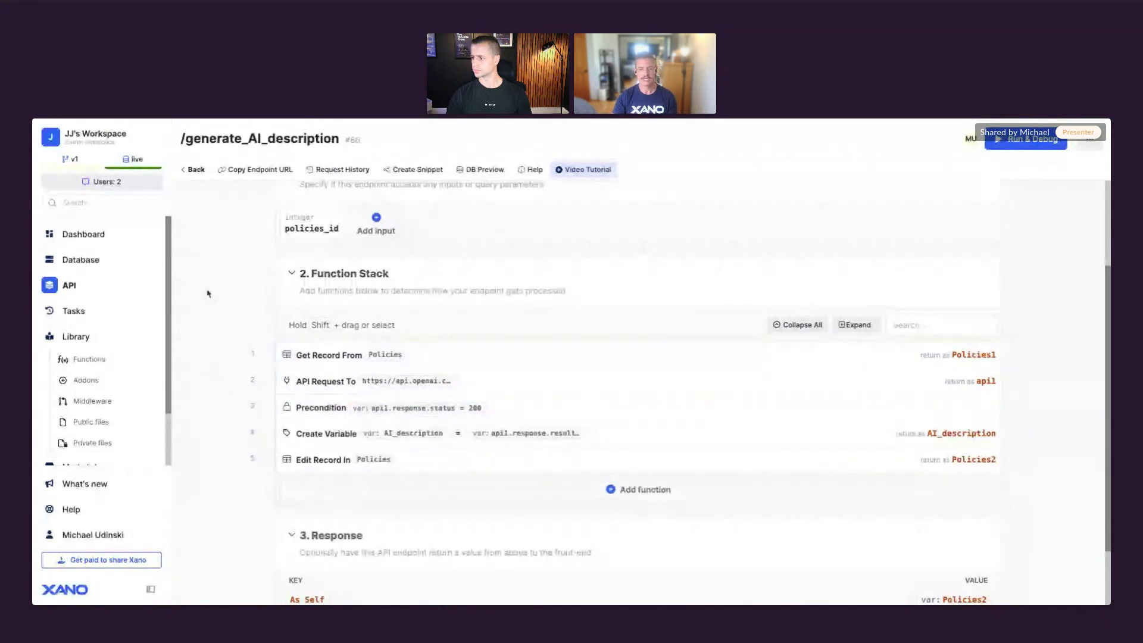
{"action": "scroll", "coordinate": [210, 333], "scroll_direction": "down", "scroll_amount": 2}
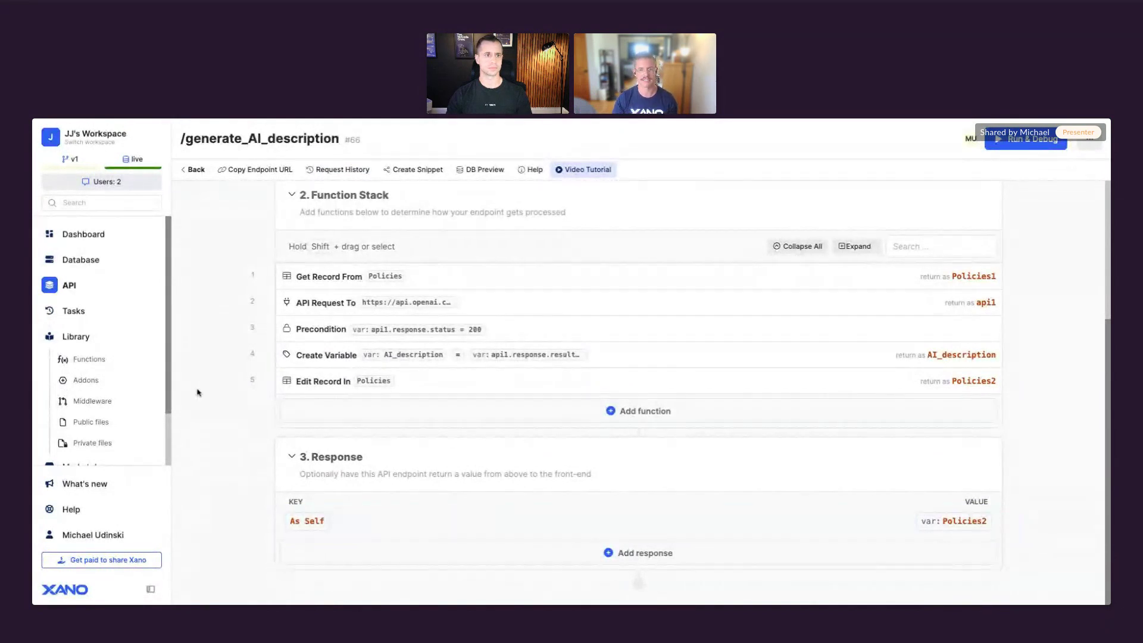
{"action": "scroll", "coordinate": [199, 393], "scroll_direction": "up", "scroll_amount": 1}
{"action": "scroll", "coordinate": [196, 385], "scroll_direction": "up", "scroll_amount": 1}
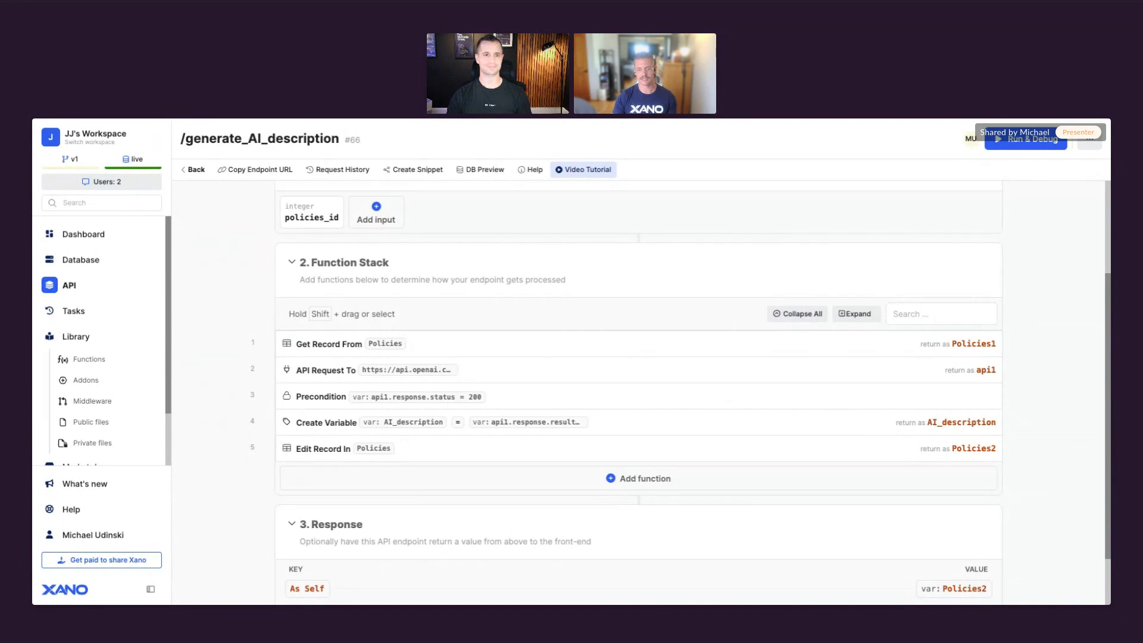
{"action": "scroll", "coordinate": [637, 393], "scroll_direction": "down", "scroll_amount": 1}
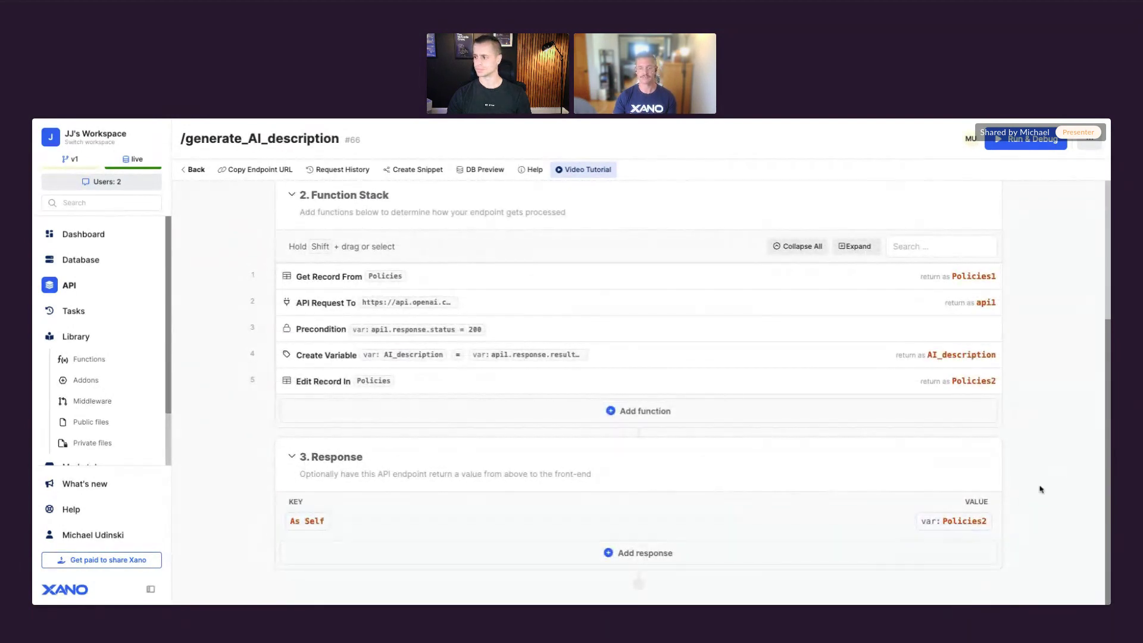
{"action": "scroll", "coordinate": [1051, 485], "scroll_direction": "up", "scroll_amount": 1}
{"action": "scroll", "coordinate": [655, 452], "scroll_direction": "up", "scroll_amount": 3}
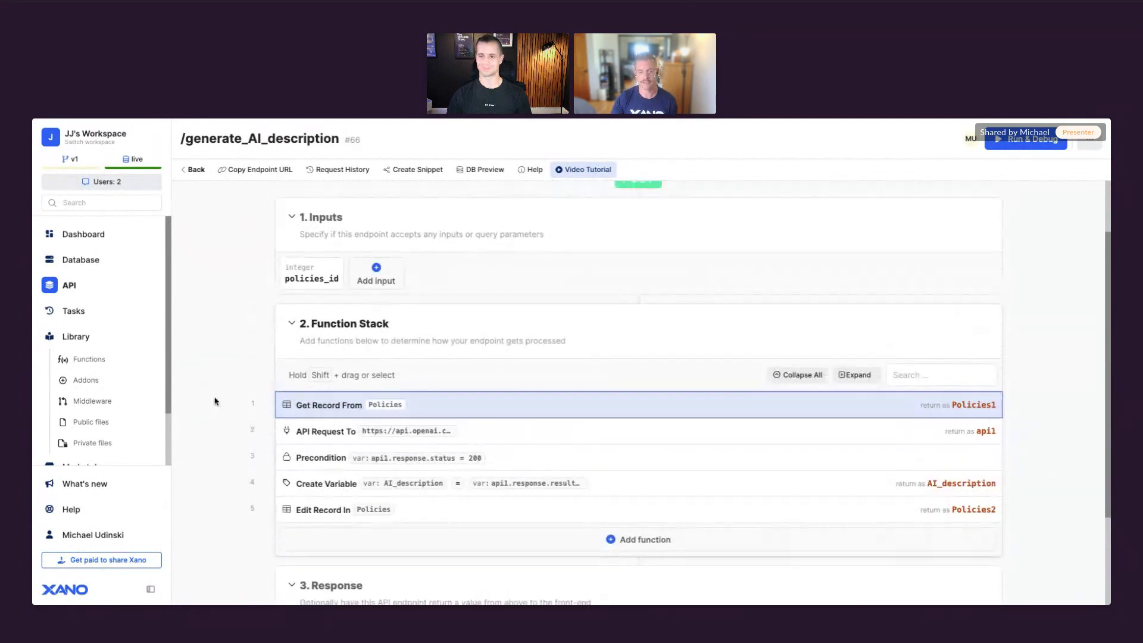
{"action": "scroll", "coordinate": [216, 401], "scroll_direction": "up", "scroll_amount": 1}
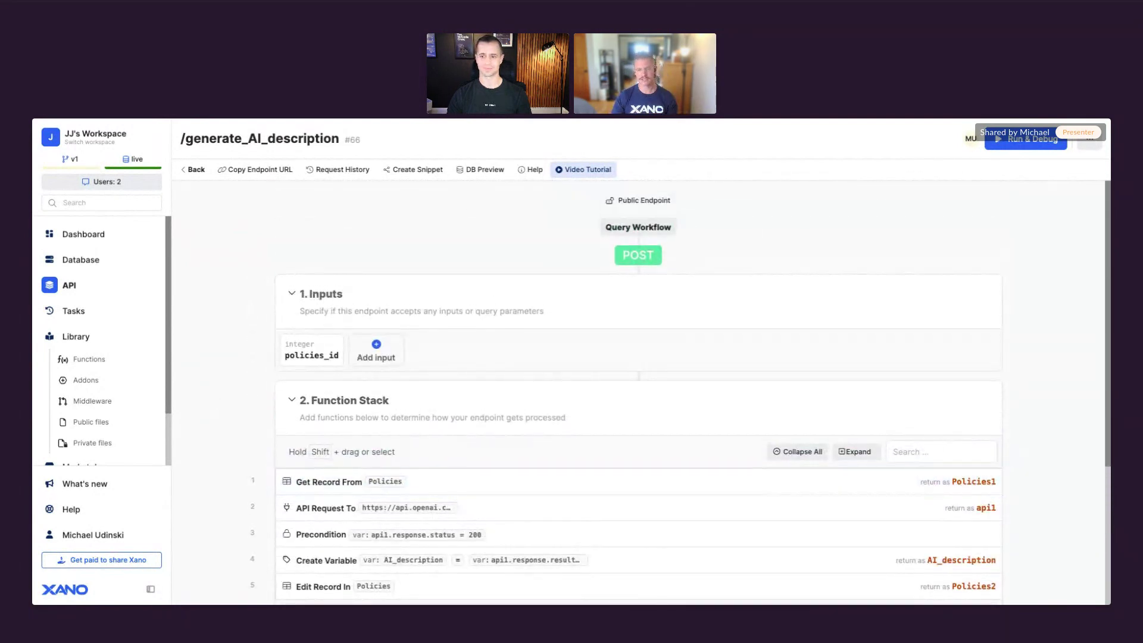
Step: Open the OpenAI API request in the function stack and examine its URL, method, model and the system and user message prompts
{"action": "scroll", "coordinate": [654, 393], "scroll_direction": "down", "scroll_amount": 1}
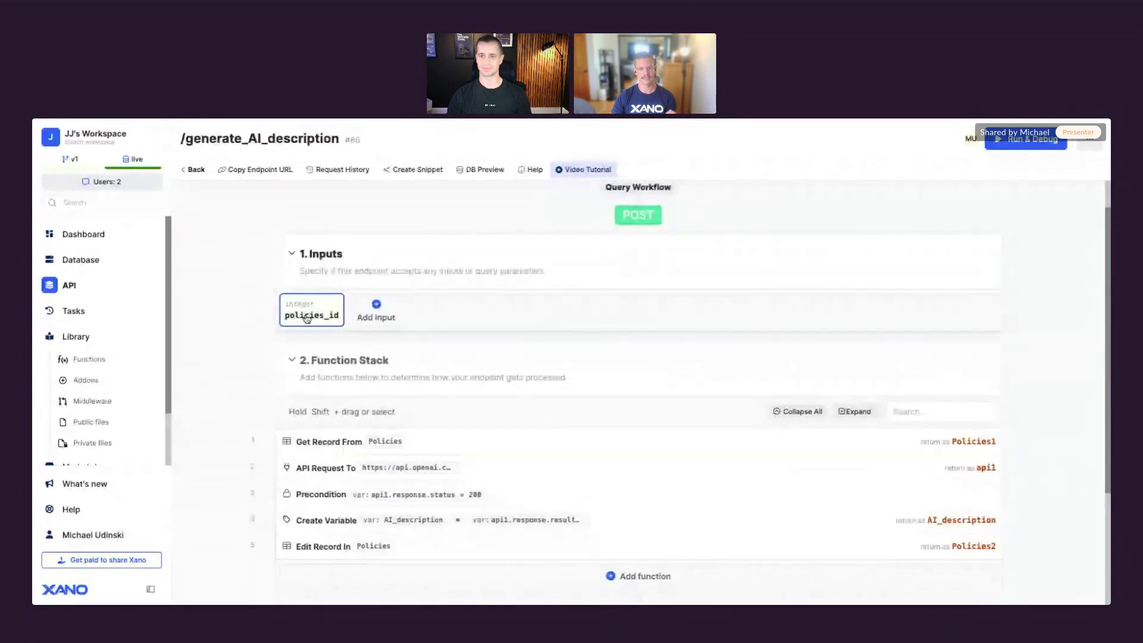
{"action": "scroll", "coordinate": [263, 326], "scroll_direction": "down", "scroll_amount": 1}
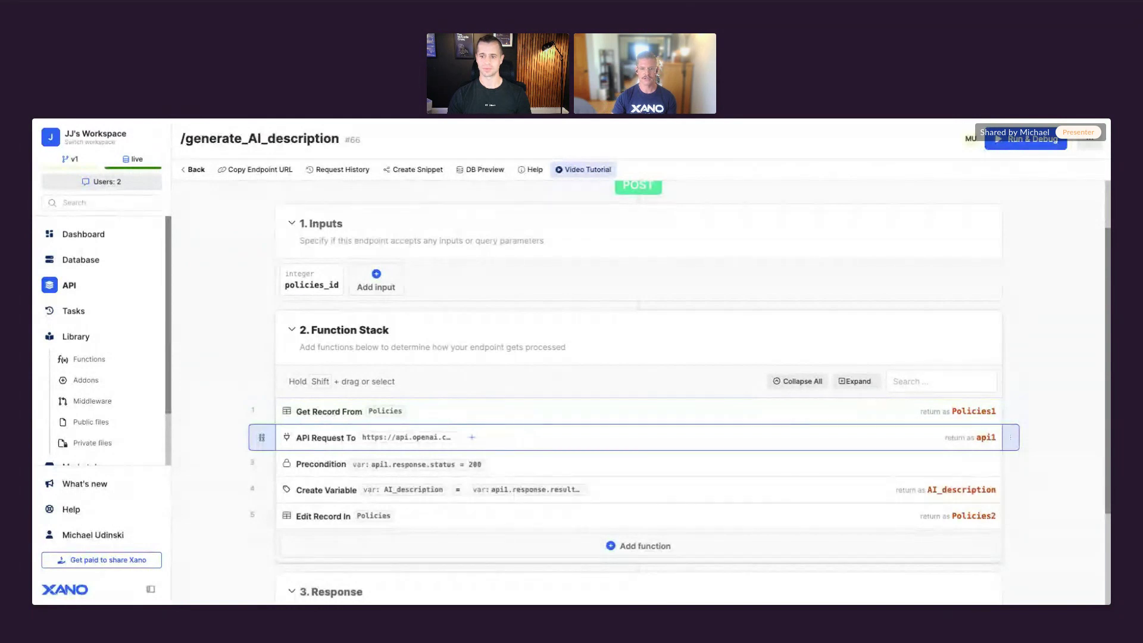
{"action": "left_click", "coordinate": [831, 444]}
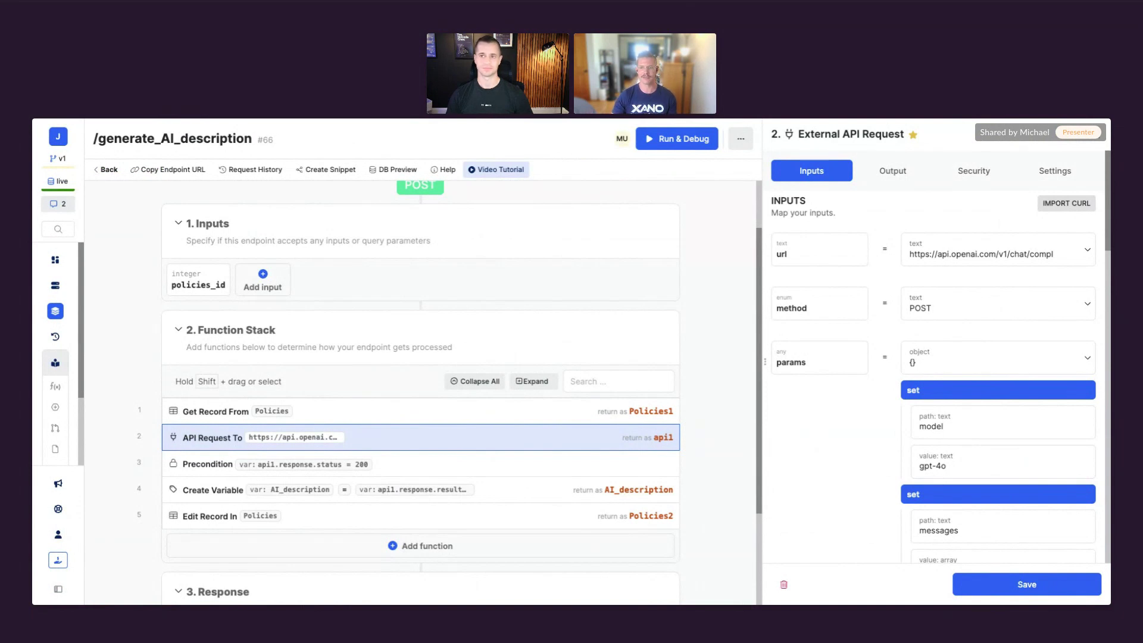
{"action": "scroll", "coordinate": [834, 455], "scroll_direction": "down", "scroll_amount": 2}
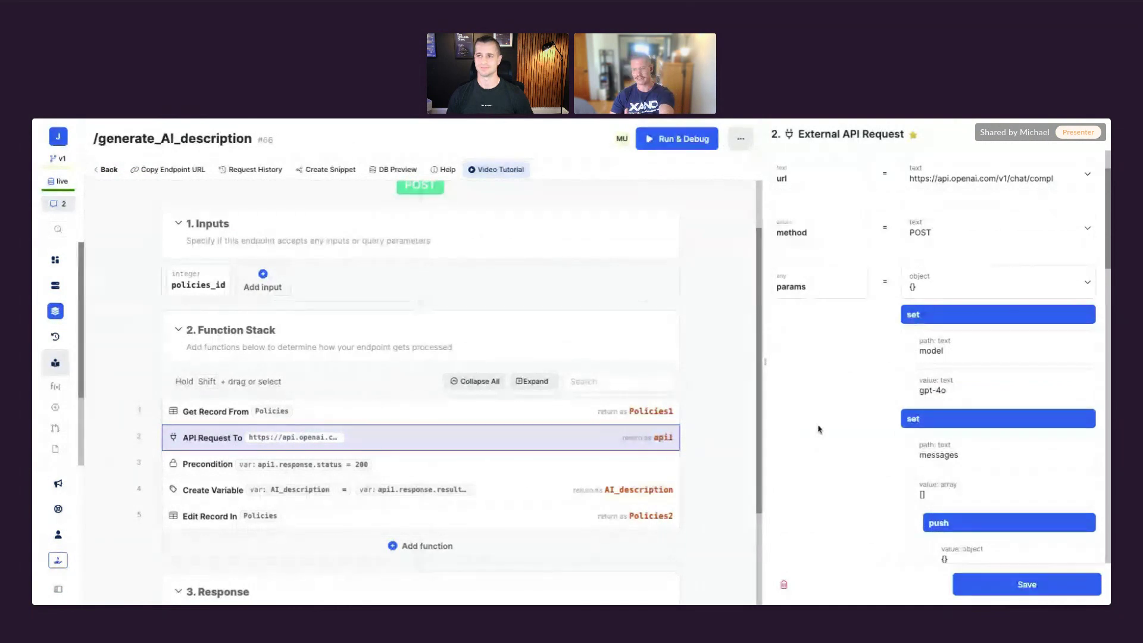
{"action": "scroll", "coordinate": [819, 429], "scroll_direction": "down", "scroll_amount": 4}
{"action": "scroll", "coordinate": [998, 357], "scroll_direction": "down", "scroll_amount": 3}
{"action": "scroll", "coordinate": [998, 357], "scroll_direction": "down", "scroll_amount": 5}
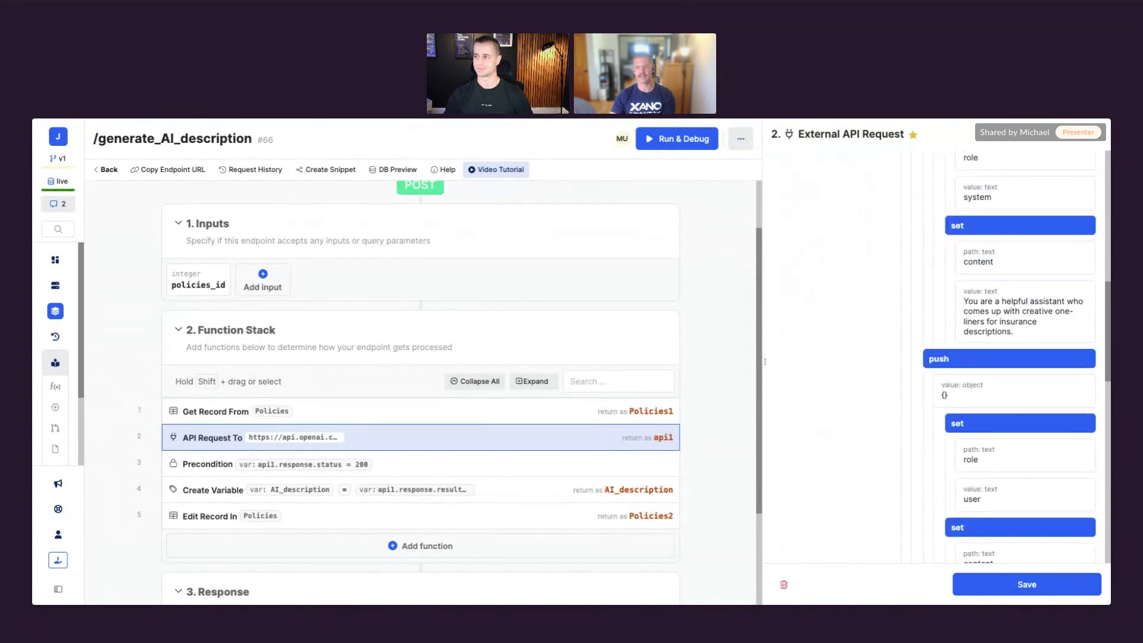
{"action": "scroll", "coordinate": [1012, 357], "scroll_direction": "down", "scroll_amount": 6}
{"action": "scroll", "coordinate": [1020, 357], "scroll_direction": "down", "scroll_amount": 1}
{"action": "scroll", "coordinate": [1054, 423], "scroll_direction": "down", "scroll_amount": 3}
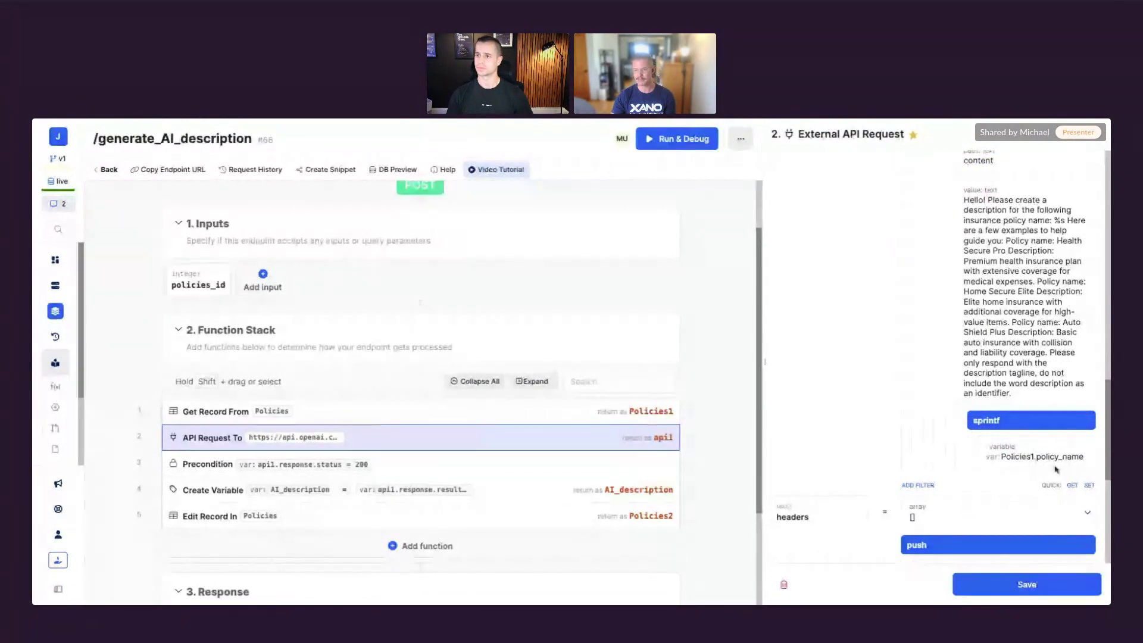
Step: Examine the API request's headers and timeout, recheck the user prompt's policy name variable, and close the request's settings
{"action": "scroll", "coordinate": [875, 445], "scroll_direction": "down", "scroll_amount": 3}
{"action": "scroll", "coordinate": [875, 445], "scroll_direction": "down", "scroll_amount": 3}
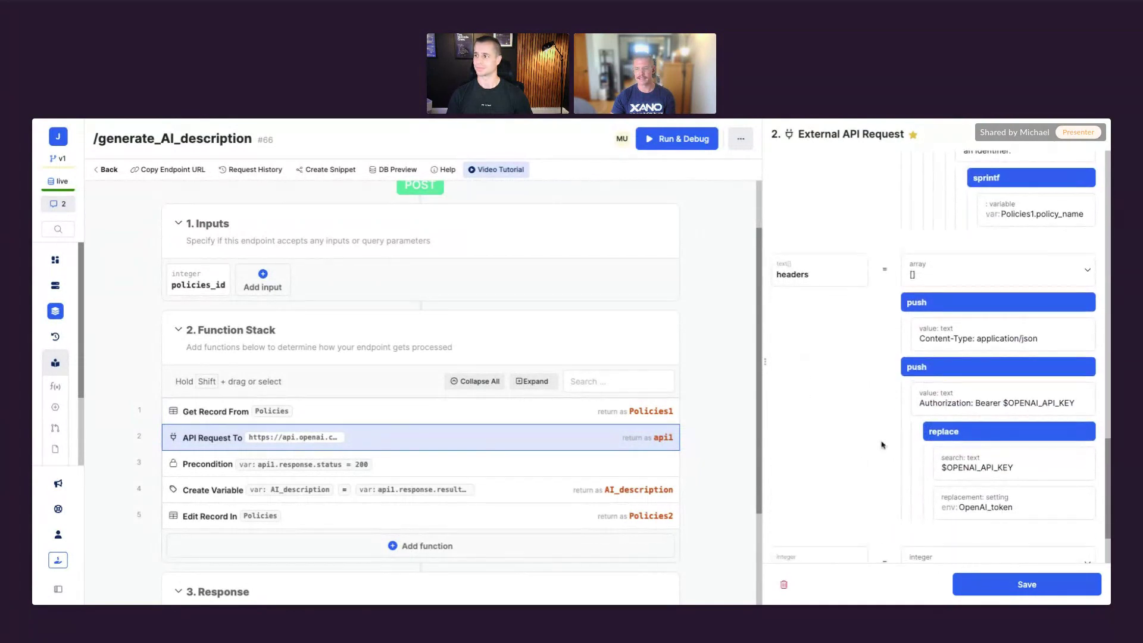
{"action": "scroll", "coordinate": [953, 494], "scroll_direction": "down", "scroll_amount": 1}
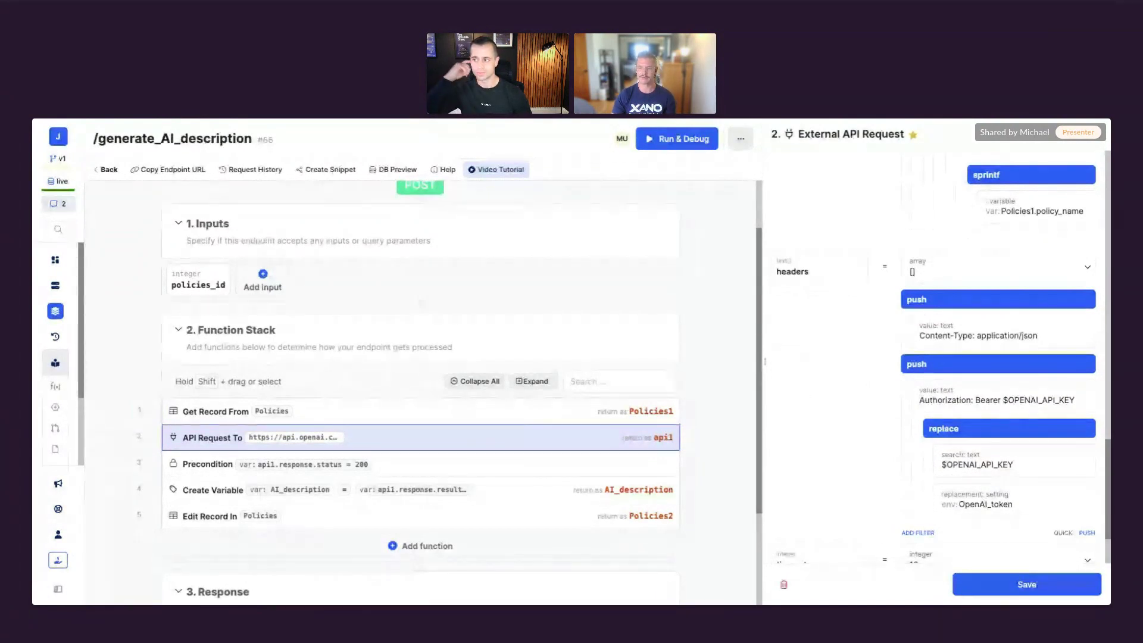
{"action": "scroll", "coordinate": [966, 481], "scroll_direction": "down", "scroll_amount": 1}
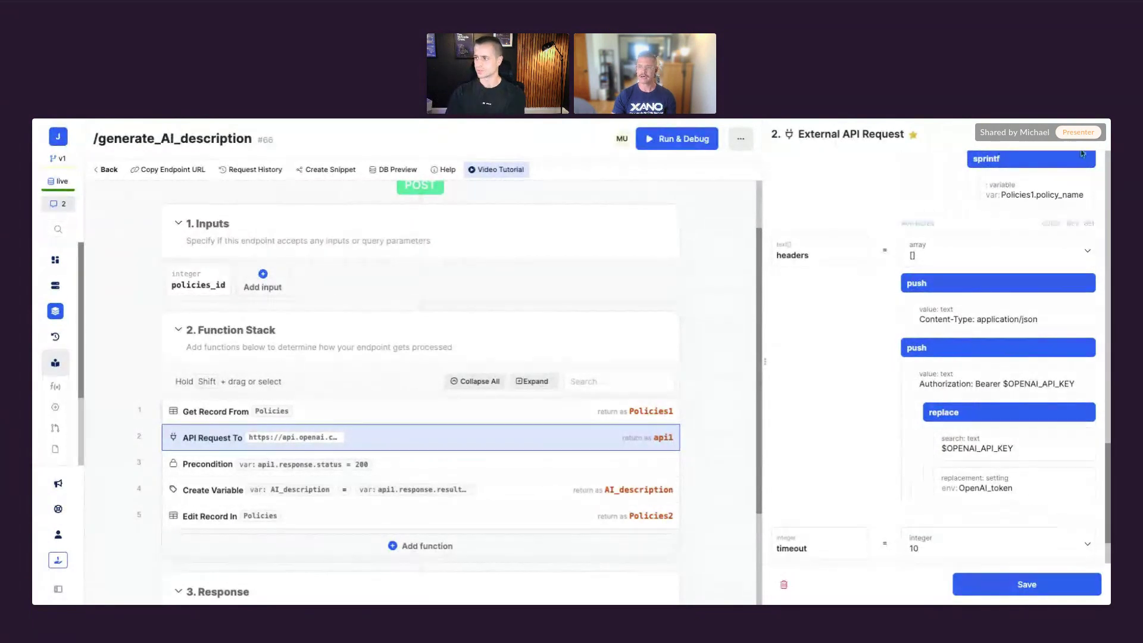
{"action": "scroll", "coordinate": [1002, 314], "scroll_direction": "up", "scroll_amount": 2}
{"action": "scroll", "coordinate": [1002, 314], "scroll_direction": "up", "scroll_amount": 5}
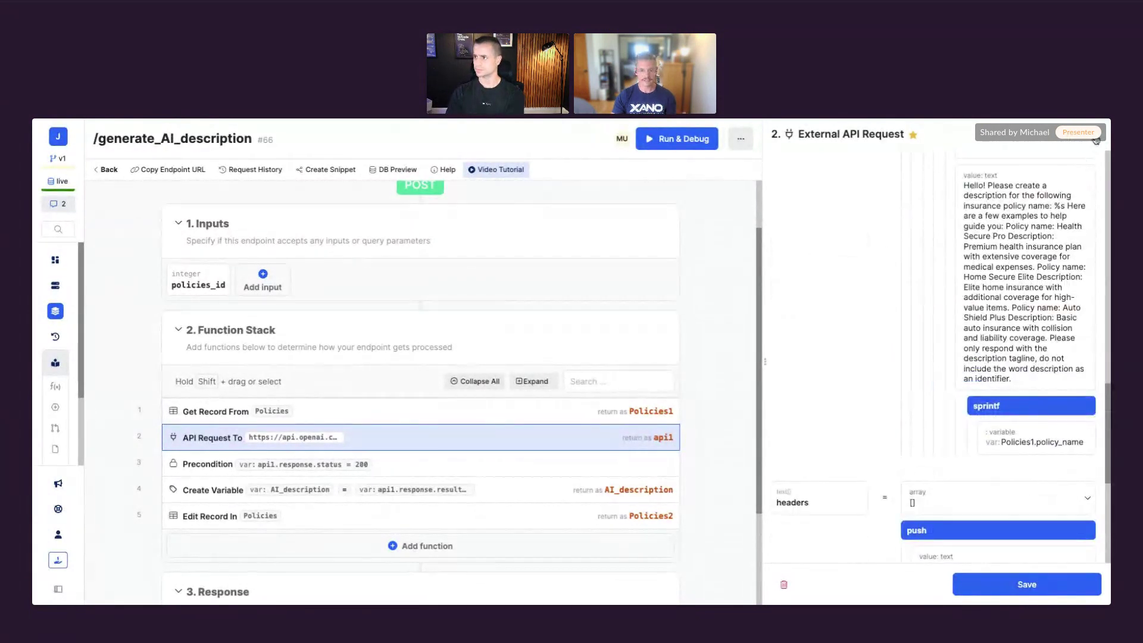
{"action": "left_click", "coordinate": [728, 460]}
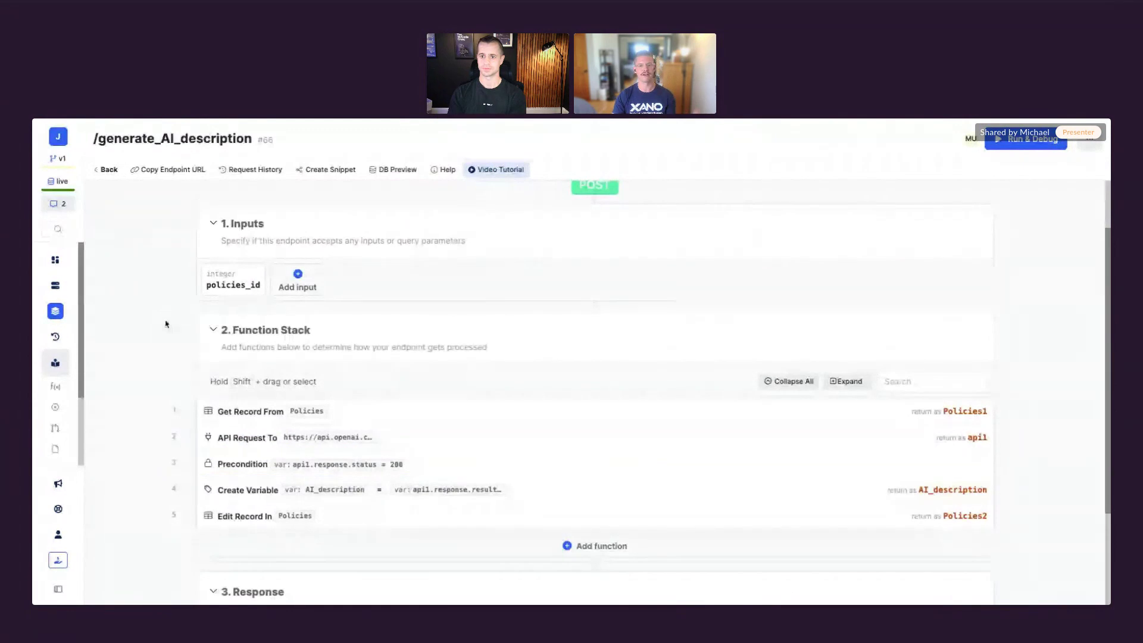
Step: Inspect the Precondition's response status condition and its error message, then close its settings
{"action": "scroll", "coordinate": [166, 323], "scroll_direction": "down", "scroll_amount": 1}
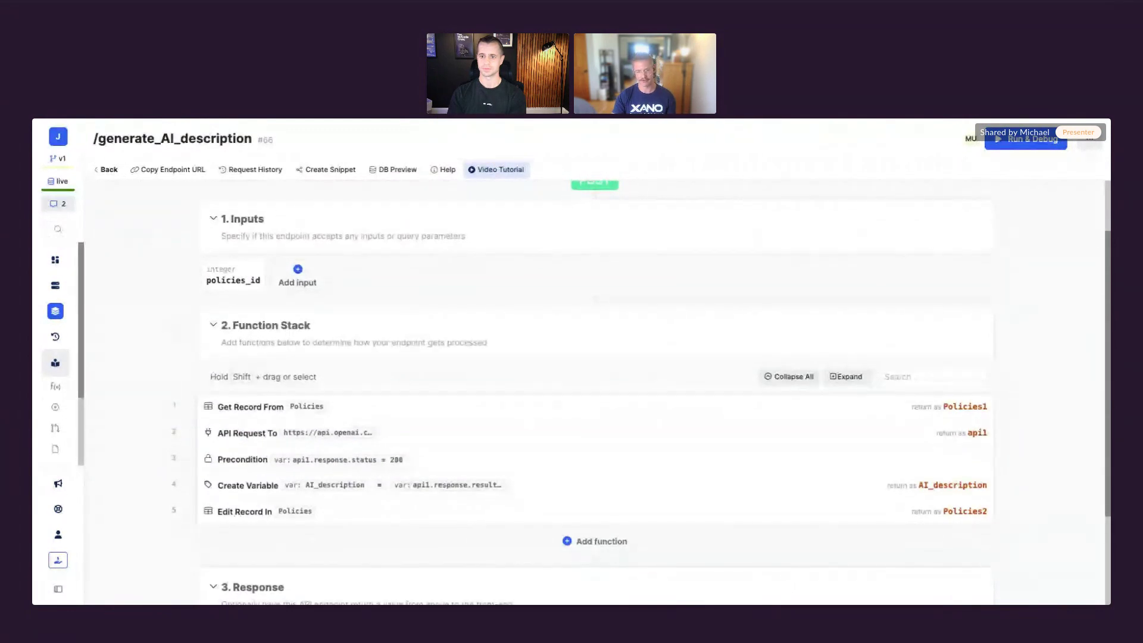
{"action": "left_click", "coordinate": [508, 455]}
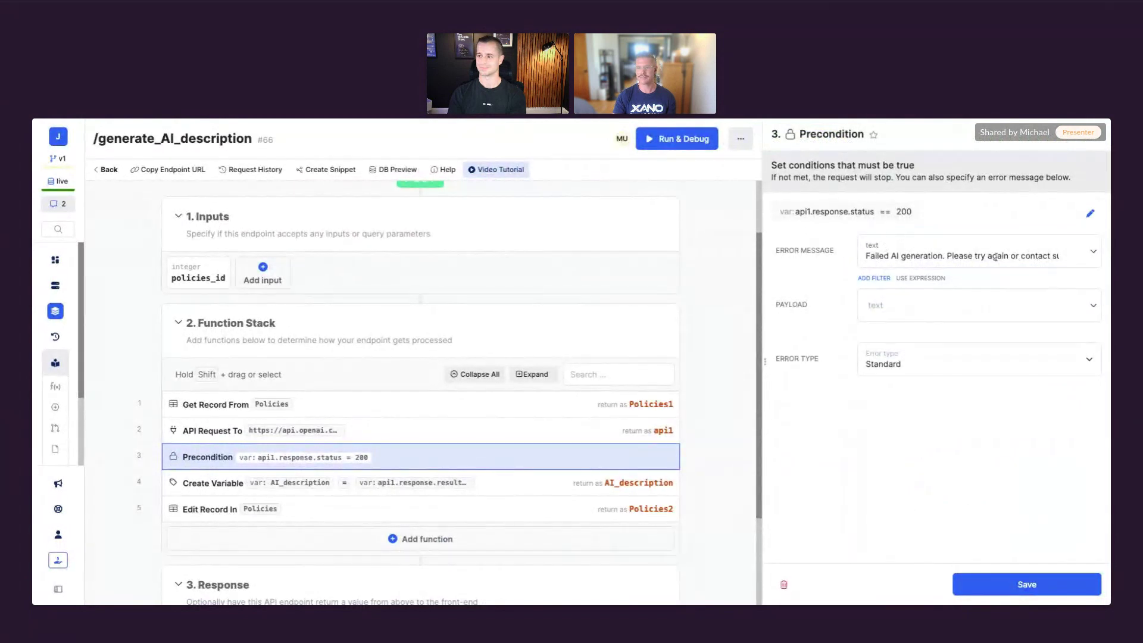
{"action": "scroll", "coordinate": [421, 387], "scroll_direction": "down", "scroll_amount": 2}
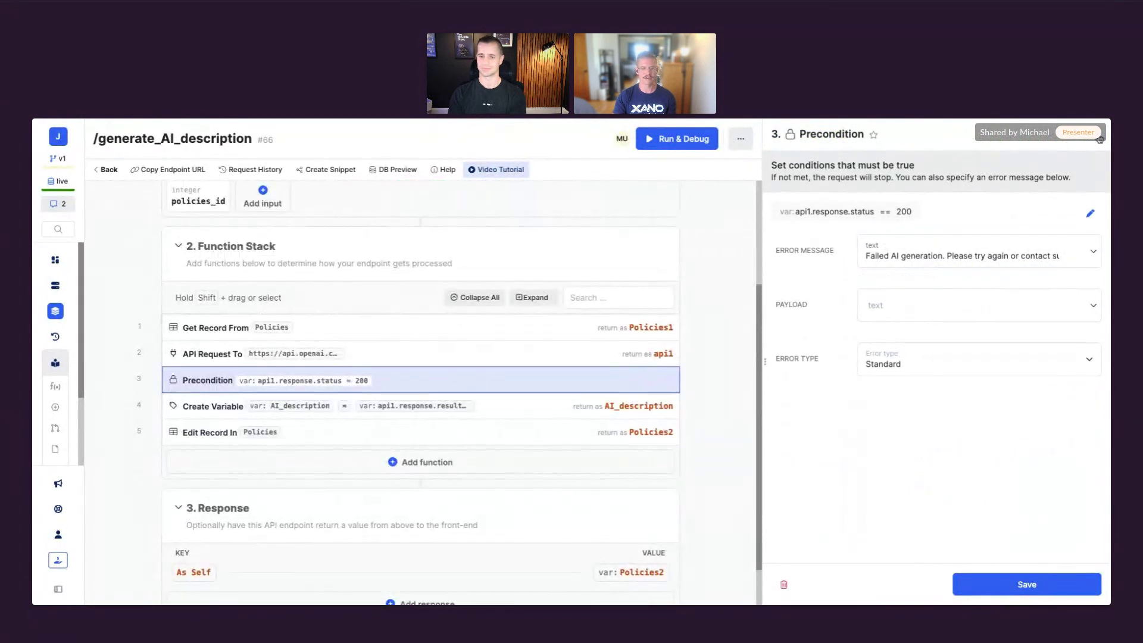
{"action": "left_click", "coordinate": [1101, 140]}
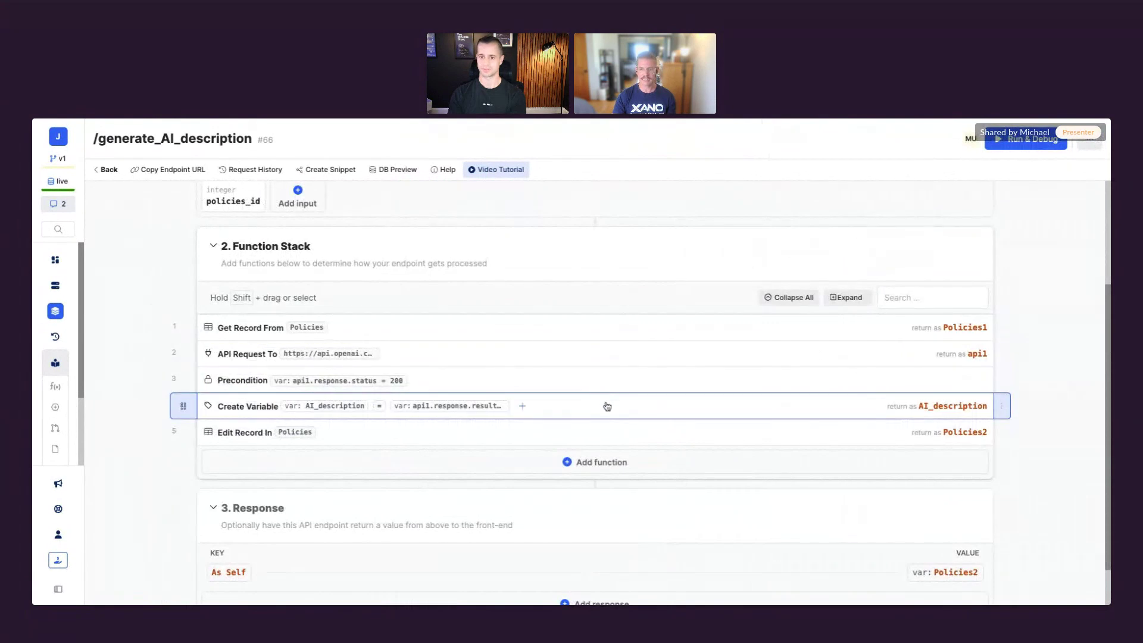
Step: Inspect how the Create Variable function fills AI_description from the API response, then close its settings
{"action": "left_click", "coordinate": [582, 411]}
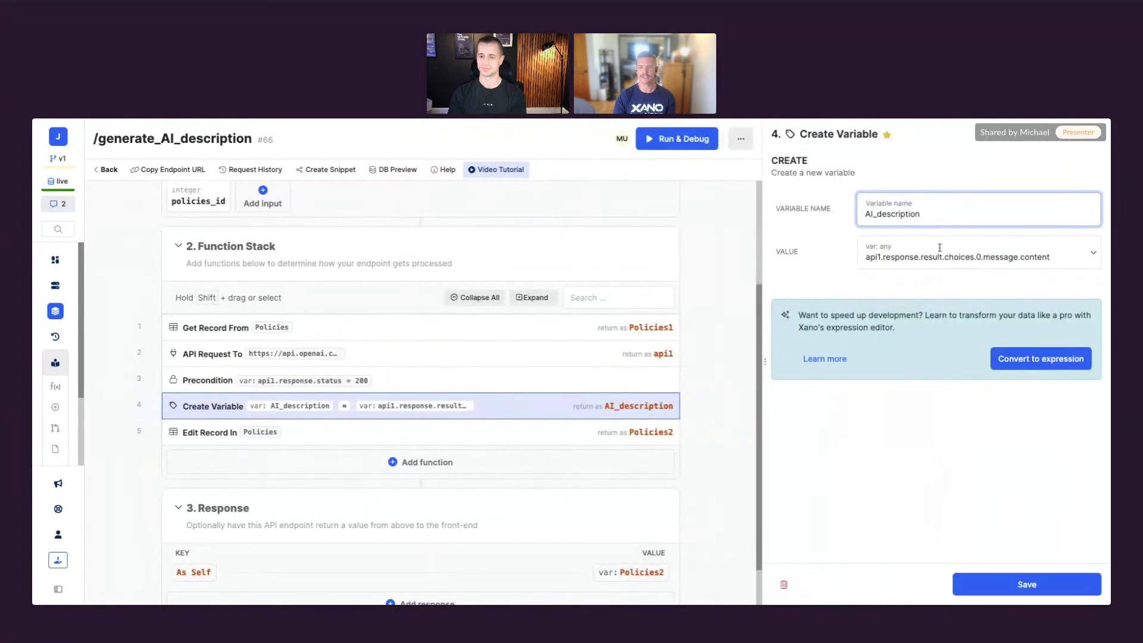
{"action": "mouse_move", "coordinate": [873, 258]}
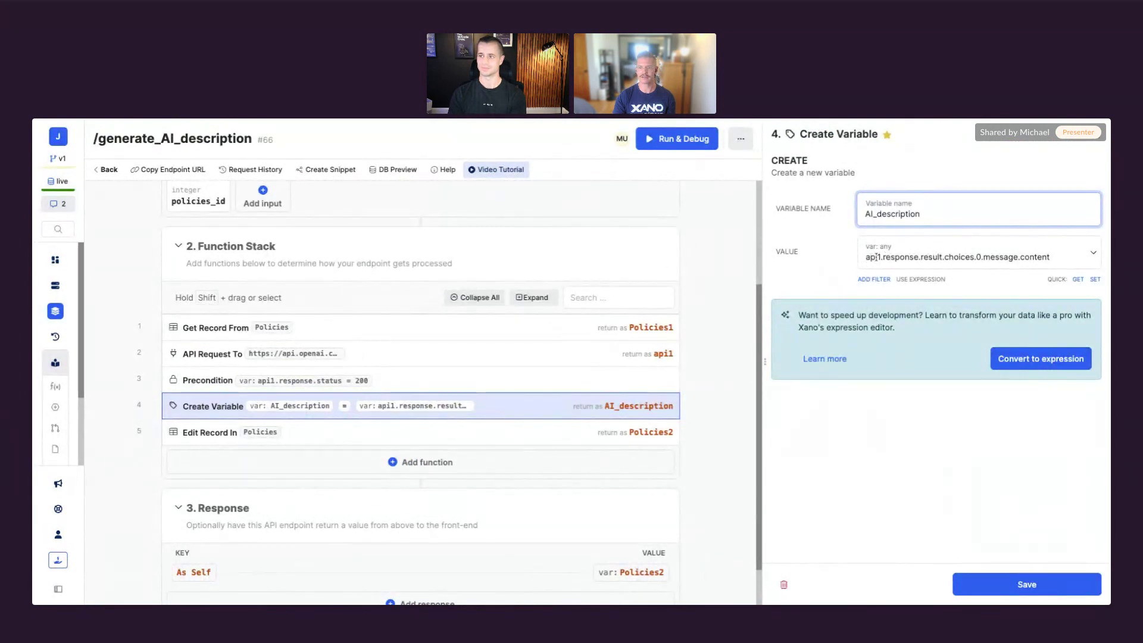
{"action": "left_click", "coordinate": [1097, 142]}
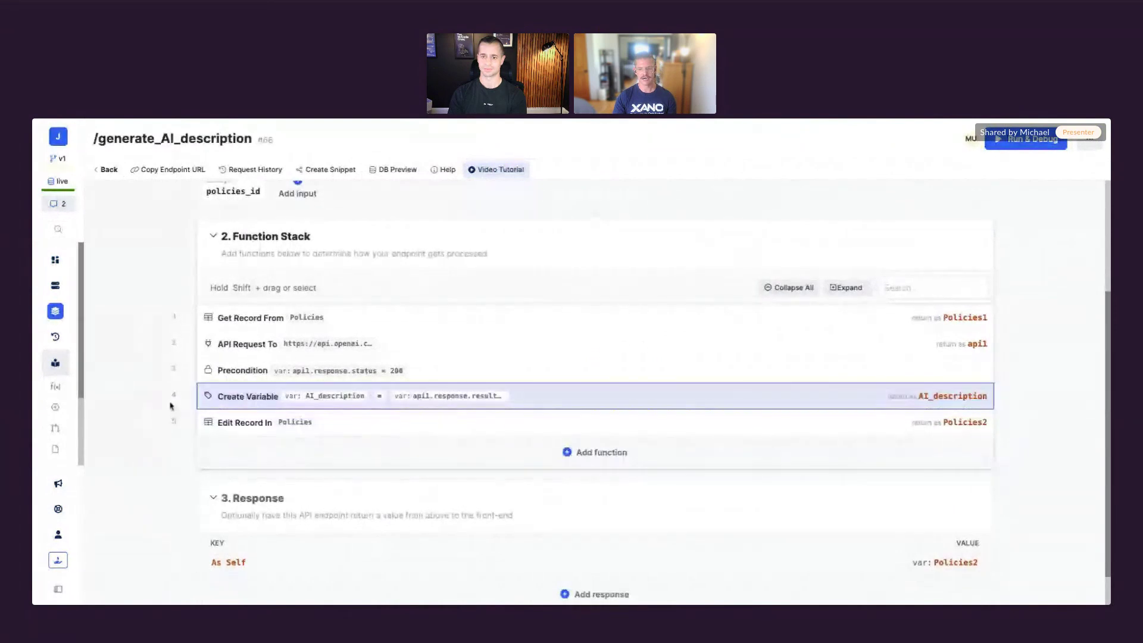
{"action": "scroll", "coordinate": [412, 548], "scroll_direction": "down", "scroll_amount": 1}
{"action": "scroll", "coordinate": [167, 399], "scroll_direction": "up", "scroll_amount": 5}
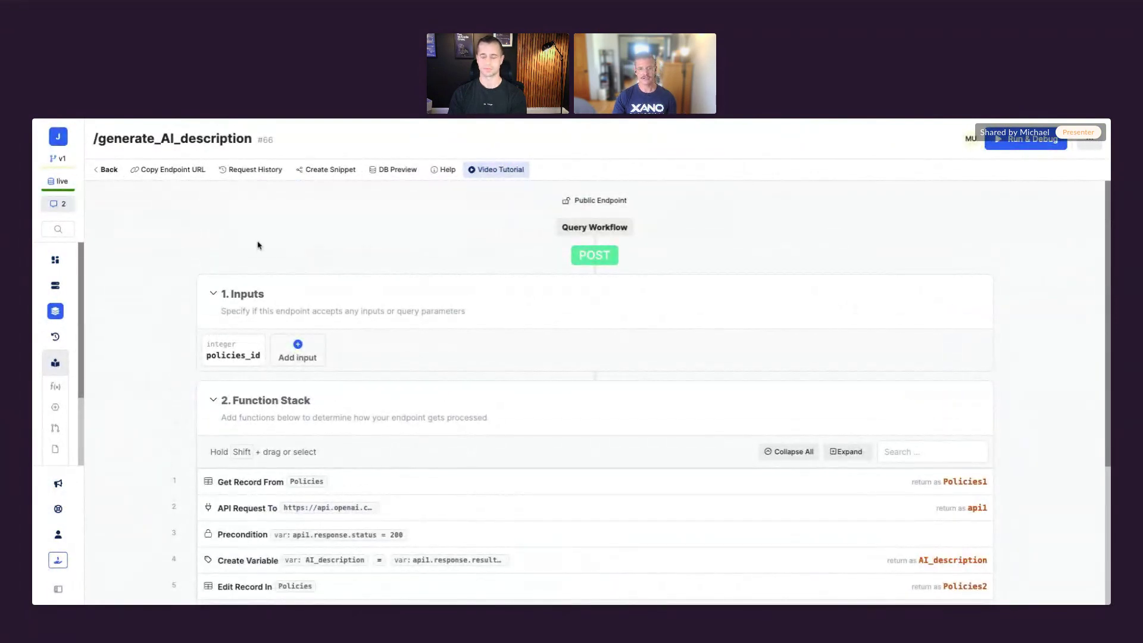
Step: Copy the URL of the generate_AI_description endpoint
{"action": "left_click", "coordinate": [168, 171]}
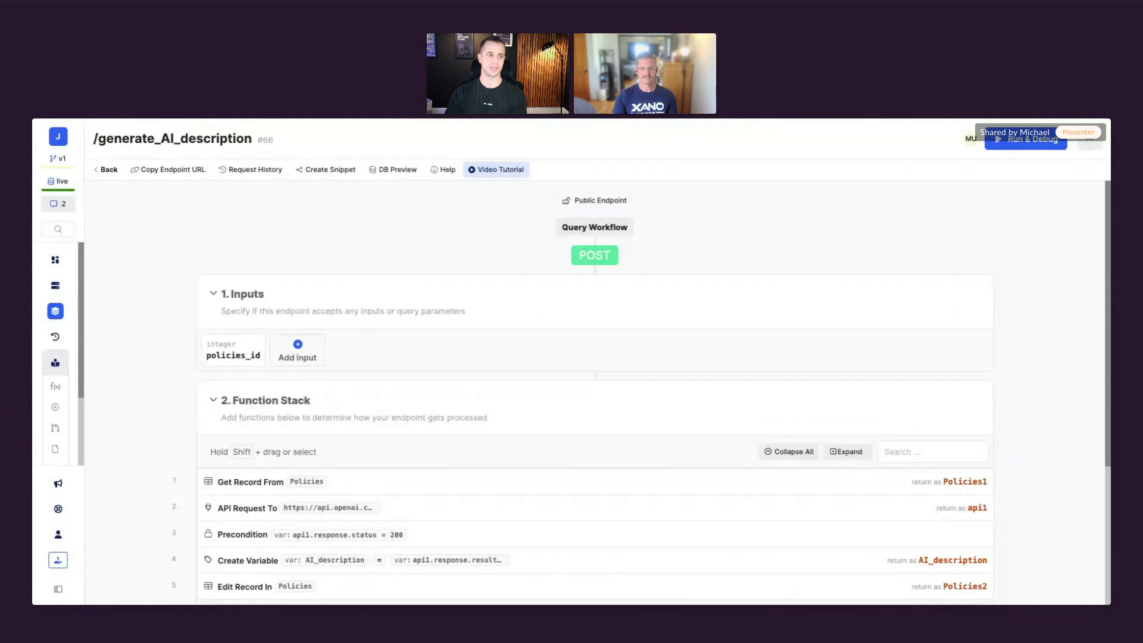
{"action": "scroll", "coordinate": [350, 258], "scroll_direction": "down", "scroll_amount": 1}
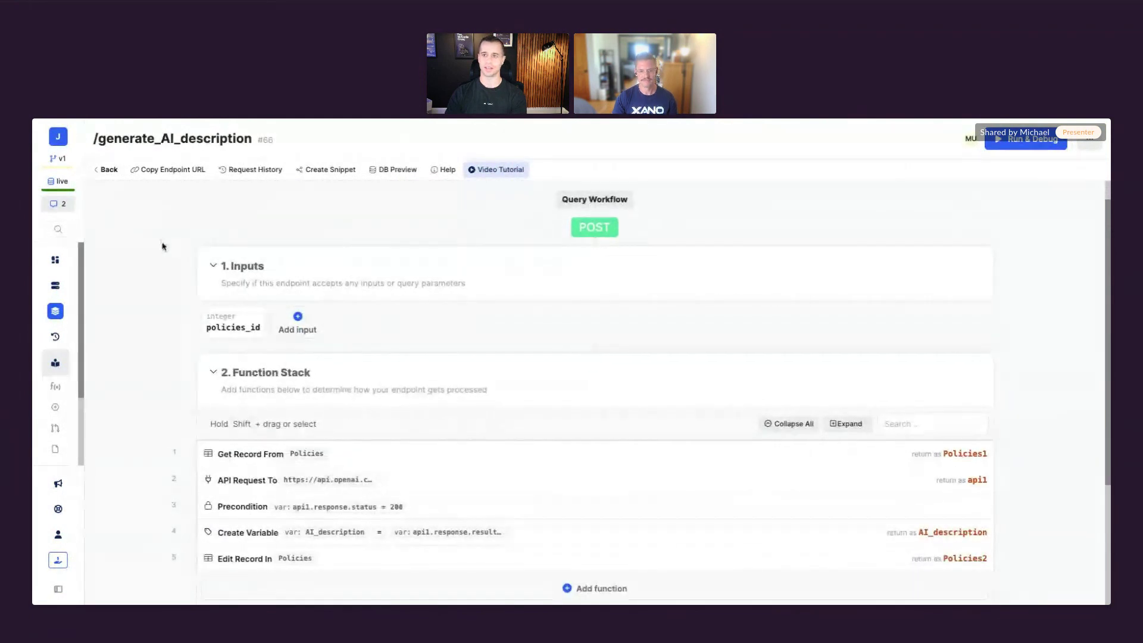
{"action": "scroll", "coordinate": [162, 246], "scroll_direction": "down", "scroll_amount": 1}
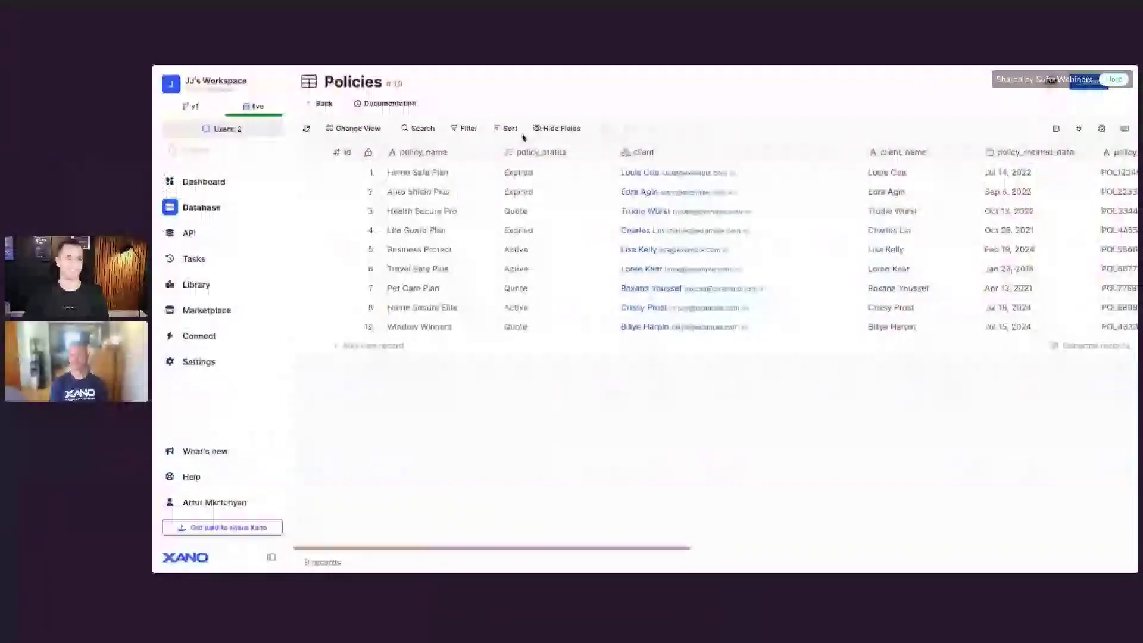
Step: Clear the policy_description cell of the Window Winners record in the Policies table and deselect the record
{"action": "left_click", "coordinate": [476, 269]}
{"action": "left_click", "coordinate": [453, 321]}
{"action": "scroll", "coordinate": [453, 323], "scroll_direction": "right", "scroll_amount": 5}
{"action": "scroll", "coordinate": [453, 323], "scroll_direction": "right", "scroll_amount": 10}
{"action": "left_click", "coordinate": [732, 303]}
{"action": "left_click", "coordinate": [813, 331]}
{"action": "left_click", "coordinate": [792, 331]}
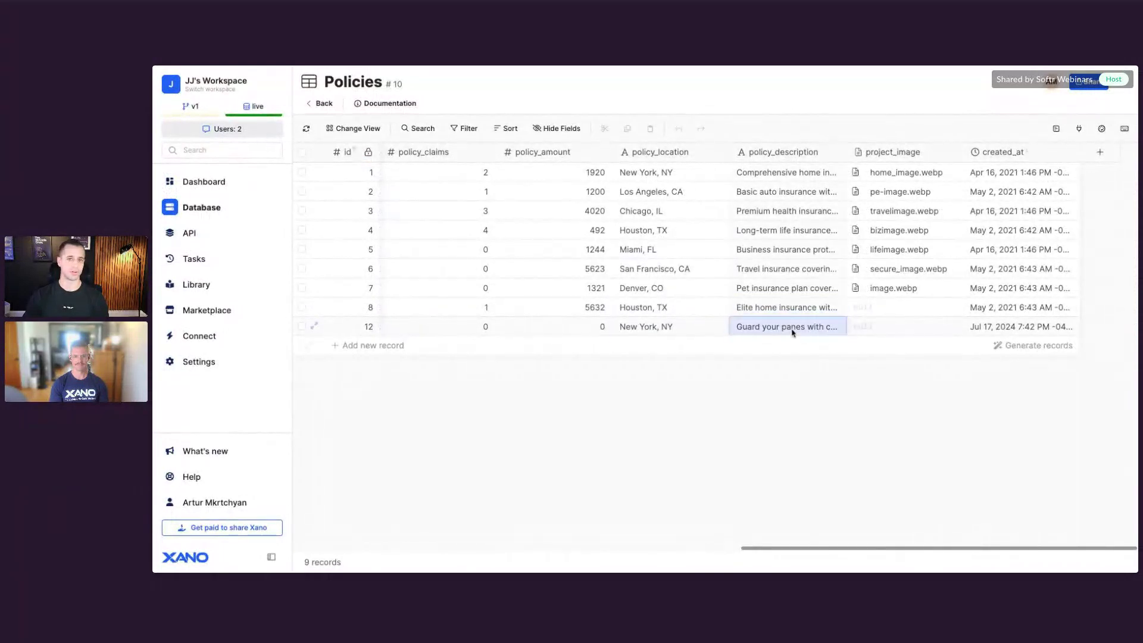
{"action": "key", "text": "Delete"}
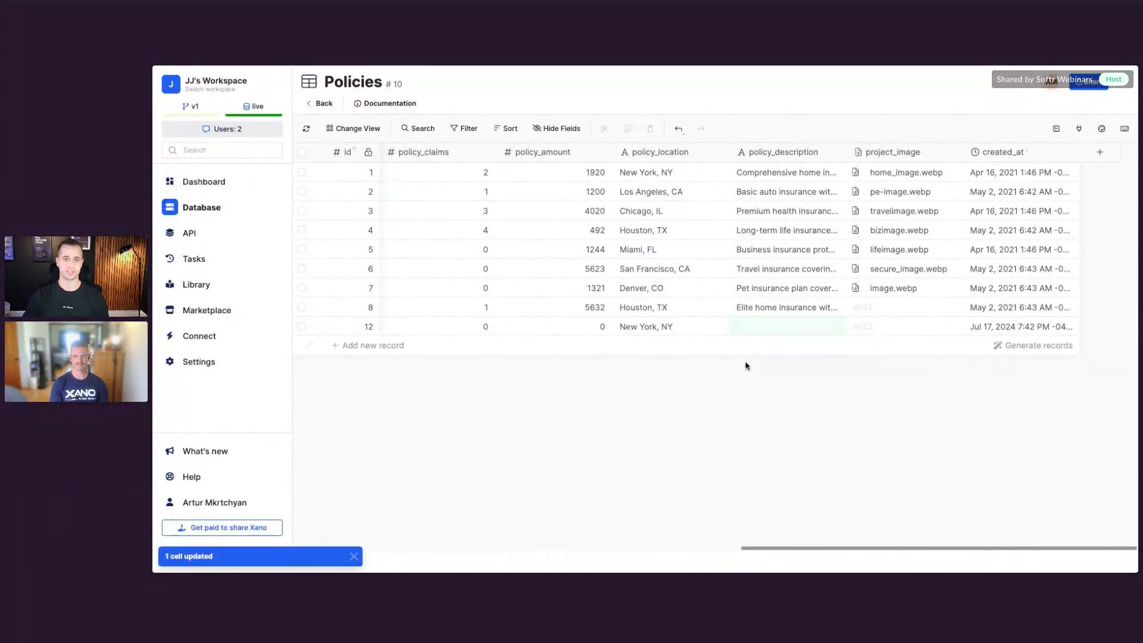
{"action": "scroll", "coordinate": [774, 327], "scroll_direction": "left", "scroll_amount": 10}
{"action": "left_click", "coordinate": [462, 327]}
{"action": "left_click", "coordinate": [709, 325]}
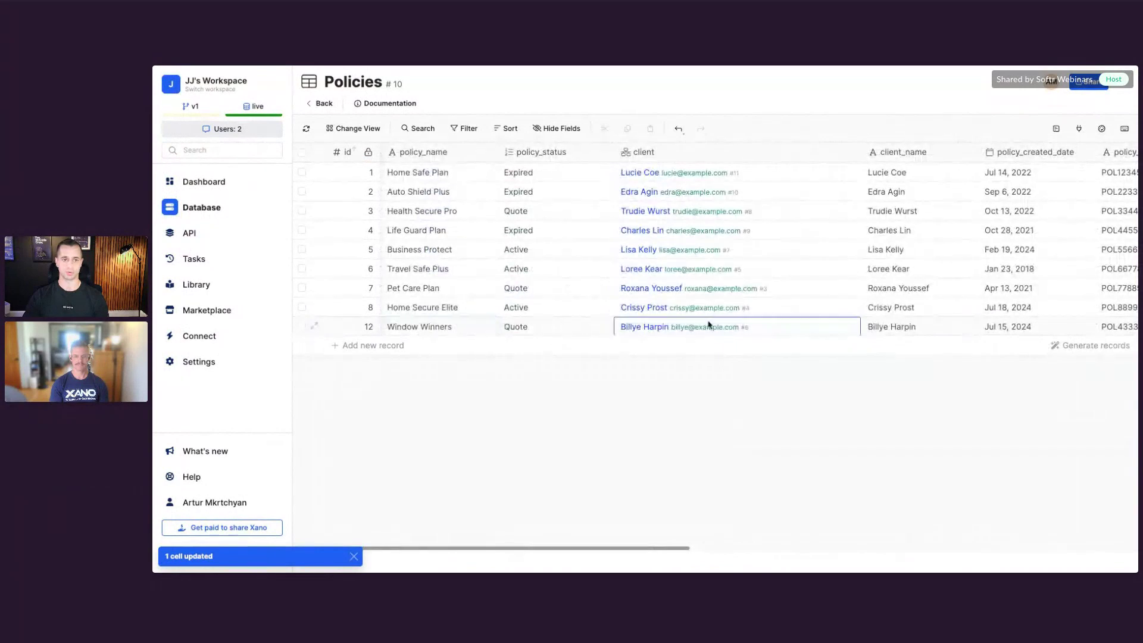
{"action": "left_click", "coordinate": [523, 85]}
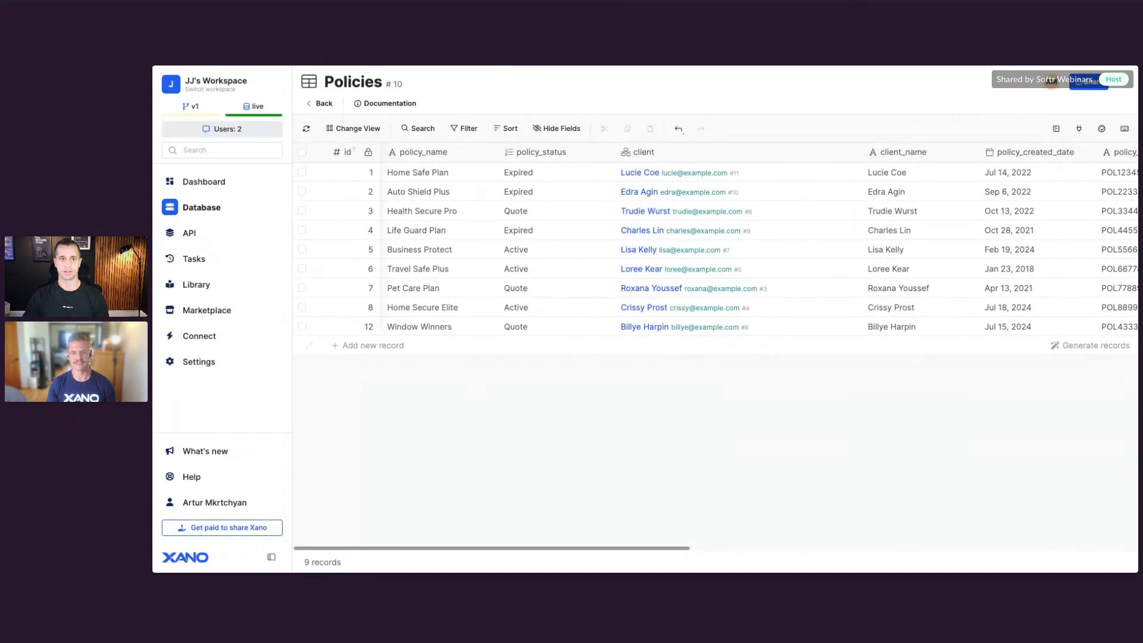
Step: Switch to the Softr app builder and review the Generate Description button's API URL, POST method, URL parameter and success message
{"action": "key", "text": "alt+Tab"}
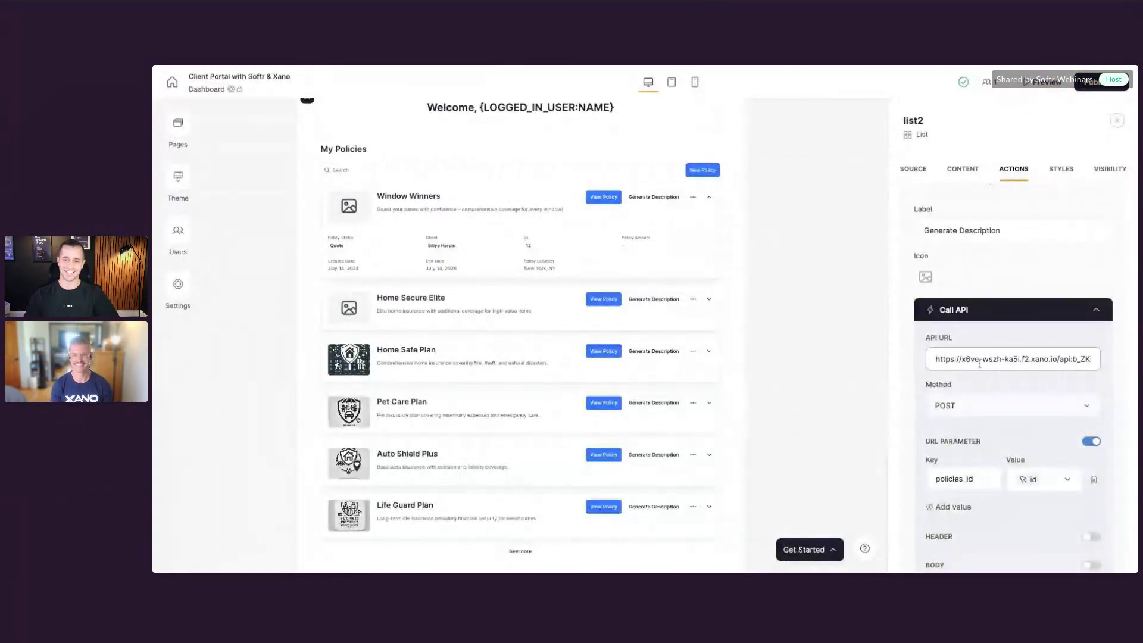
{"action": "left_click", "coordinate": [943, 362]}
{"action": "scroll", "coordinate": [1007, 268], "scroll_direction": "up", "scroll_amount": 2}
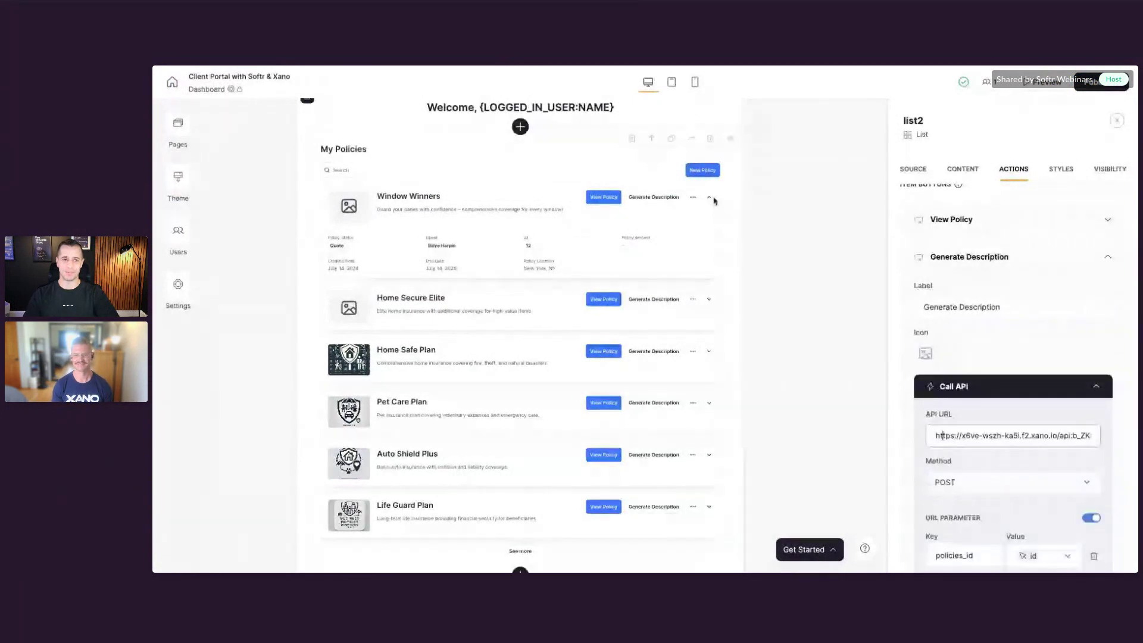
{"action": "scroll", "coordinate": [993, 351], "scroll_direction": "down", "scroll_amount": 1}
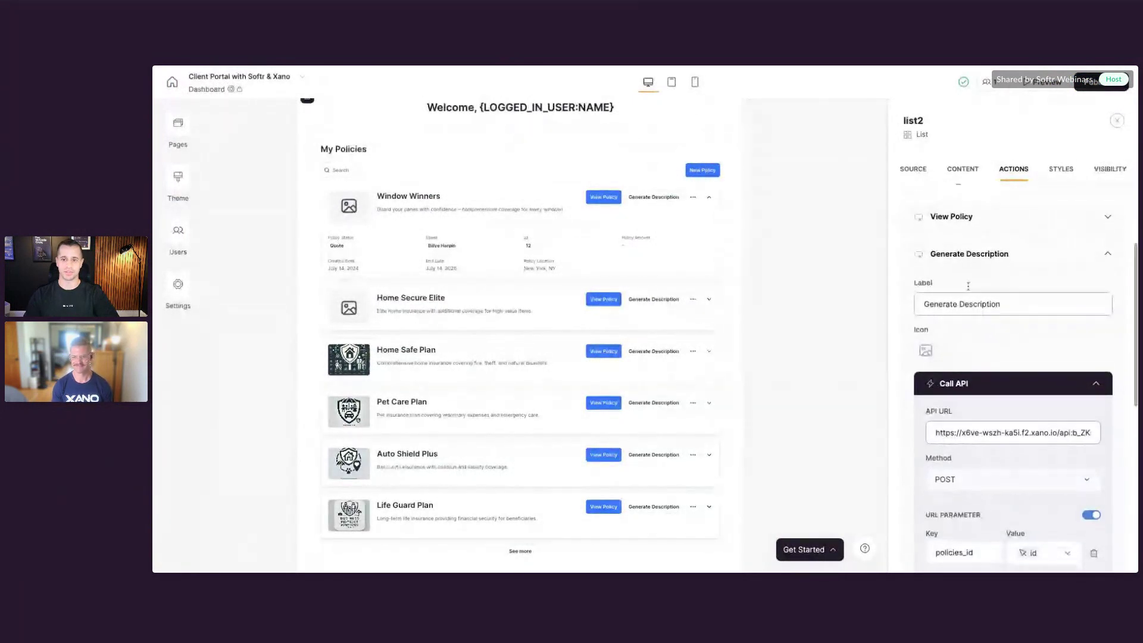
{"action": "scroll", "coordinate": [965, 344], "scroll_direction": "down", "scroll_amount": 1}
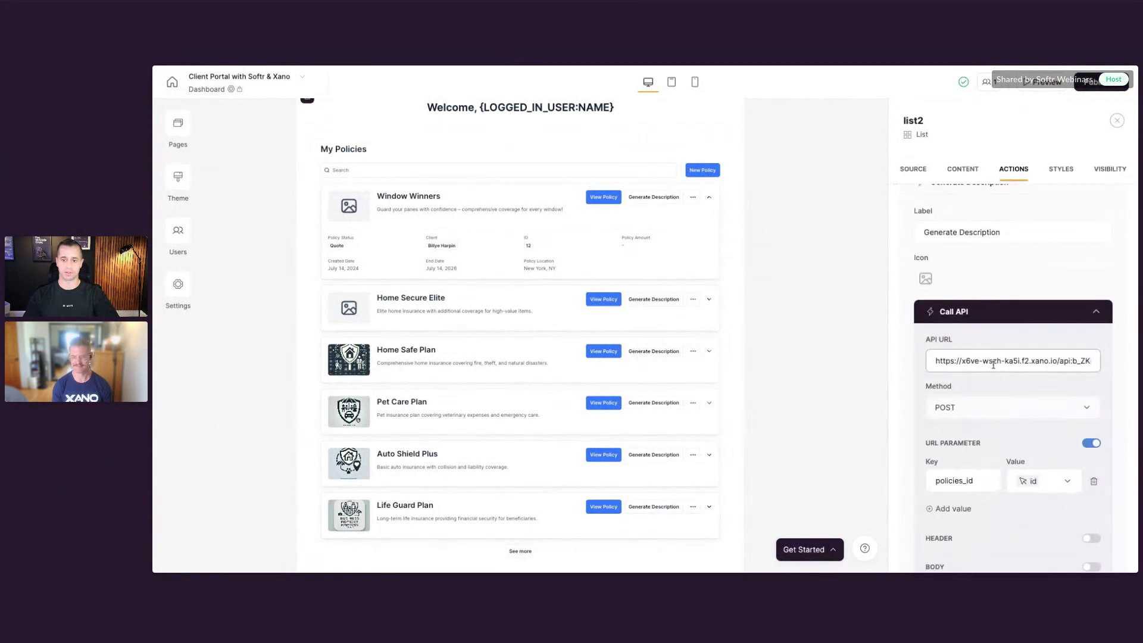
{"action": "scroll", "coordinate": [1004, 362], "scroll_direction": "down", "scroll_amount": 1}
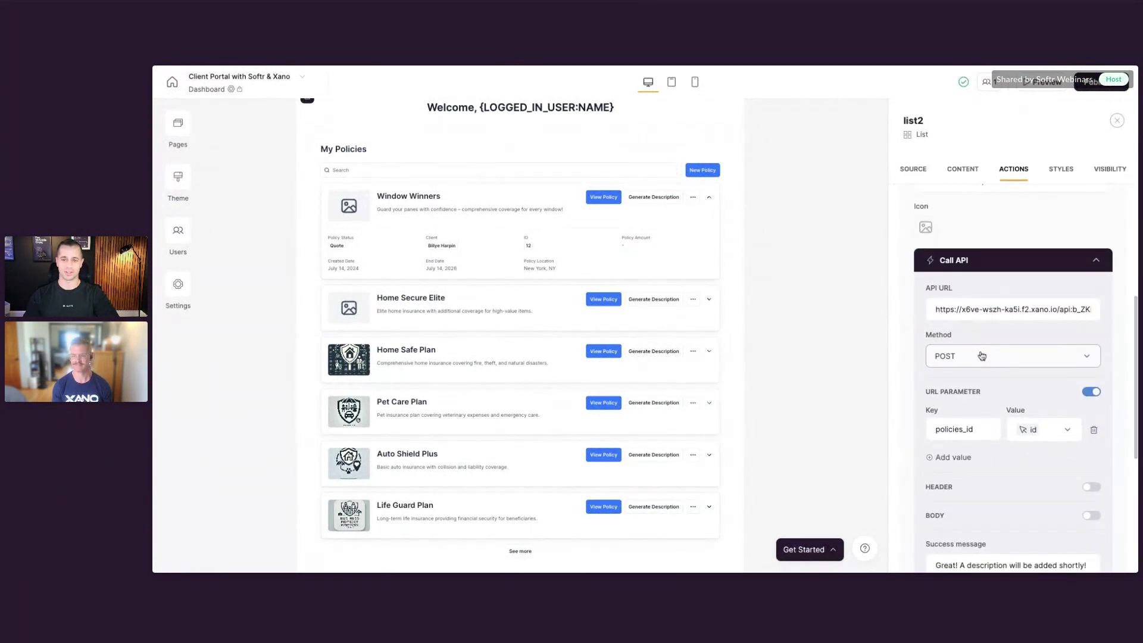
{"action": "scroll", "coordinate": [981, 356], "scroll_direction": "down", "scroll_amount": 1}
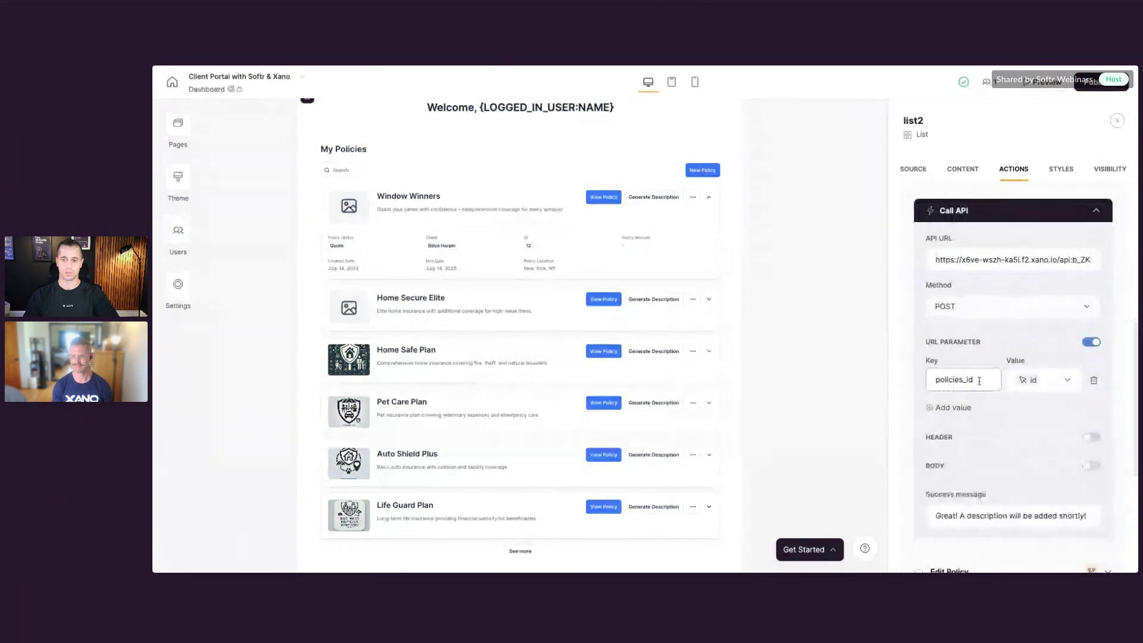
Step: Browse the selected record's fields available as the policies_id parameter value, then close the list without choosing one
{"action": "left_click", "coordinate": [1036, 381]}
{"action": "left_click", "coordinate": [926, 356]}
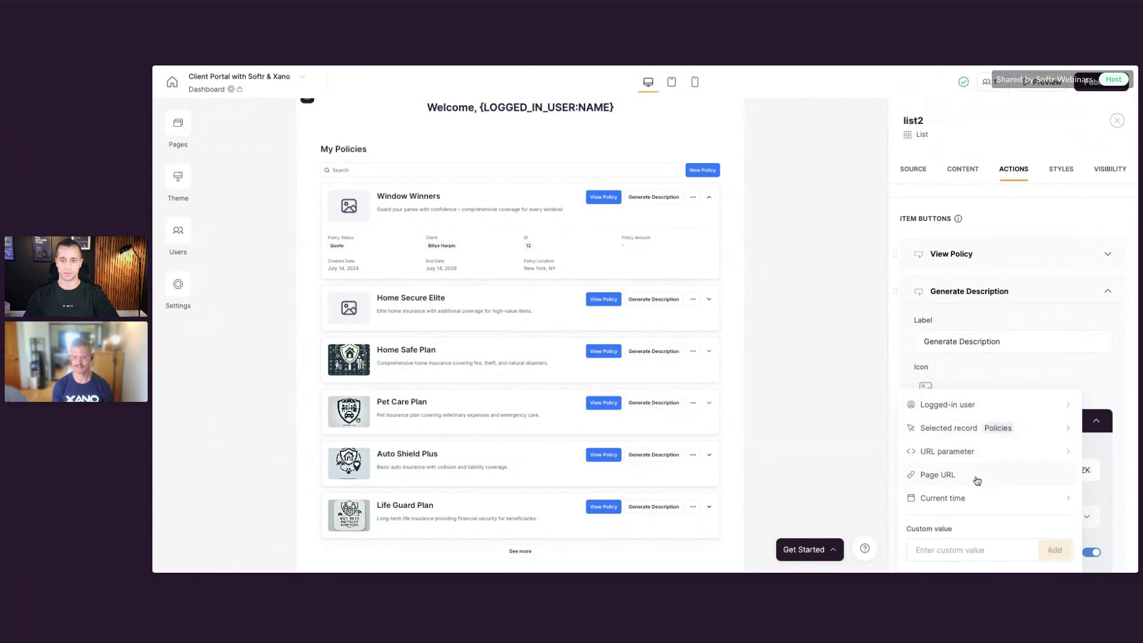
{"action": "left_click", "coordinate": [972, 435]}
{"action": "scroll", "coordinate": [987, 434], "scroll_direction": "down", "scroll_amount": 3}
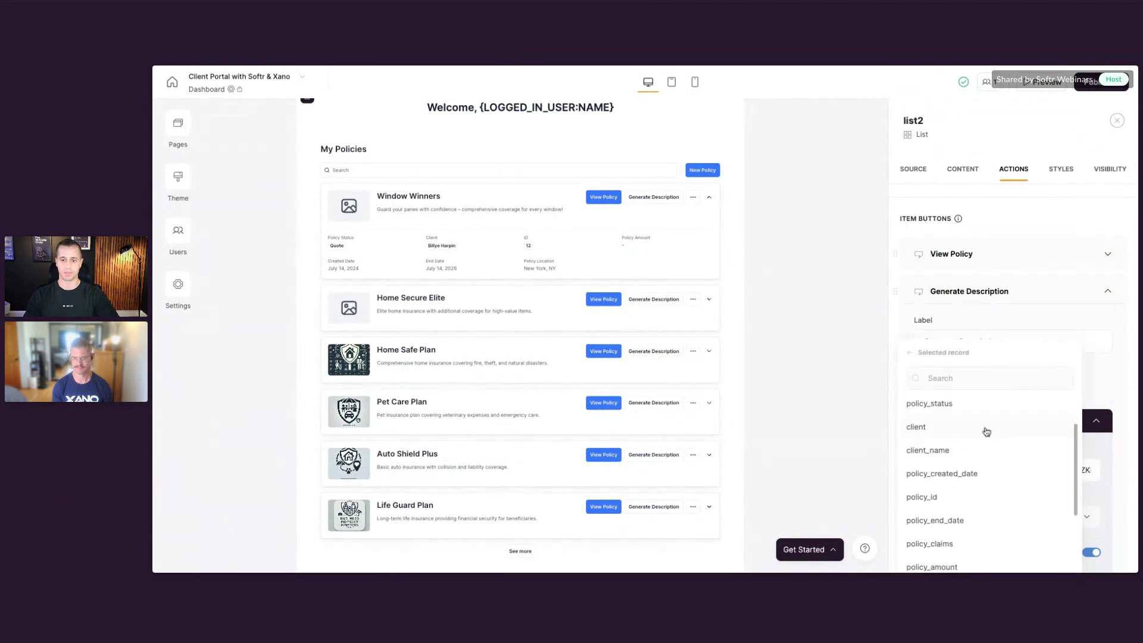
{"action": "left_click", "coordinate": [1113, 376]}
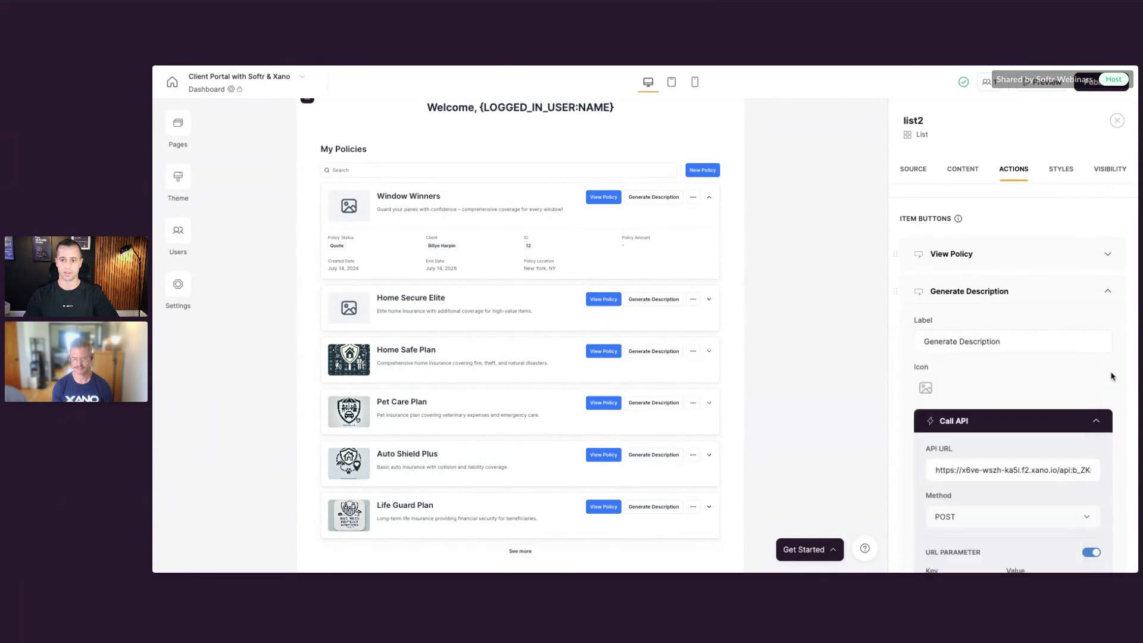
Step: Switch to the app preview, reload the dashboard and check the Window Winners policy description
{"action": "scroll", "coordinate": [1021, 413], "scroll_direction": "down", "scroll_amount": 2}
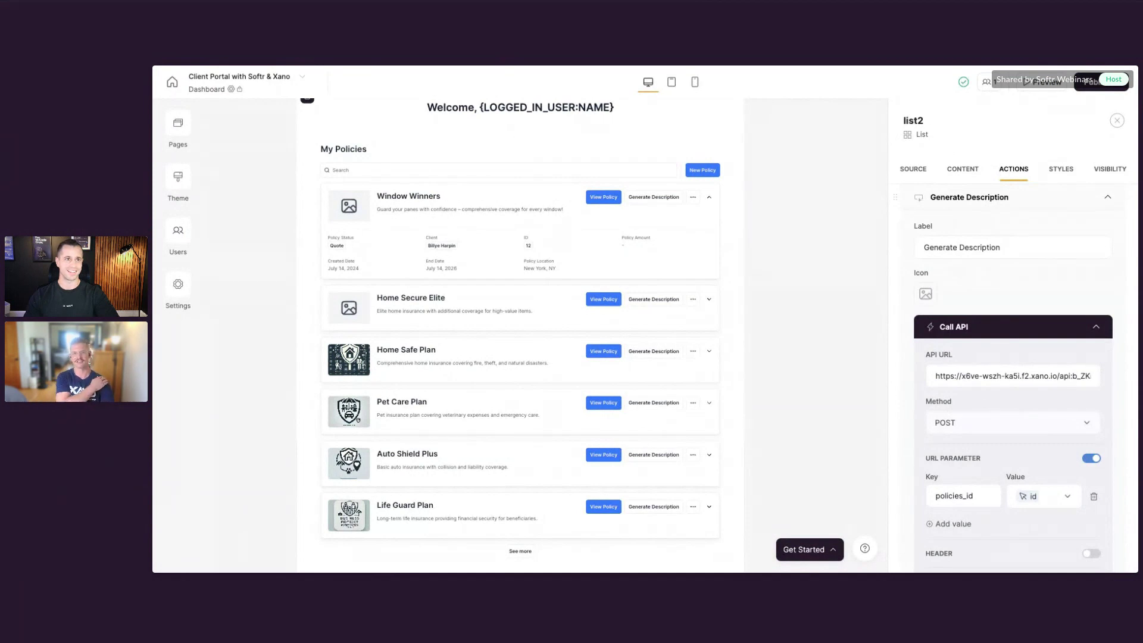
{"action": "key", "text": "ctrl+Tab"}
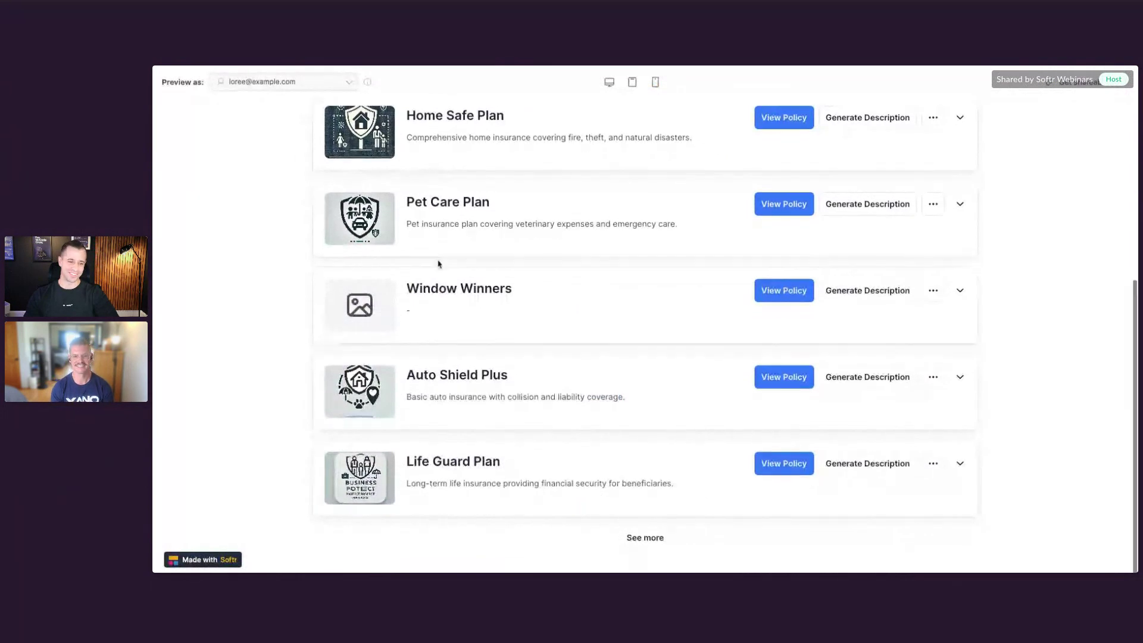
{"action": "scroll", "coordinate": [439, 264], "scroll_direction": "up", "scroll_amount": 5}
{"action": "scroll", "coordinate": [453, 238], "scroll_direction": "down", "scroll_amount": 3}
{"action": "scroll", "coordinate": [467, 204], "scroll_direction": "up", "scroll_amount": 3}
{"action": "scroll", "coordinate": [466, 204], "scroll_direction": "down", "scroll_amount": 2}
{"action": "scroll", "coordinate": [477, 207], "scroll_direction": "up", "scroll_amount": 2}
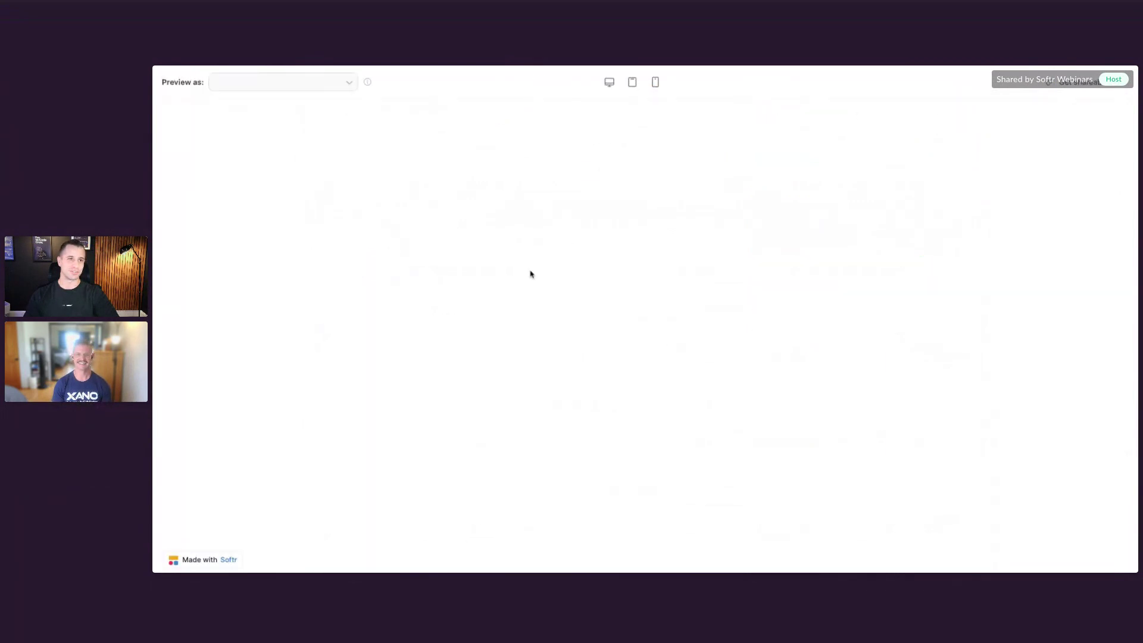
{"action": "scroll", "coordinate": [676, 238], "scroll_direction": "down", "scroll_amount": 5}
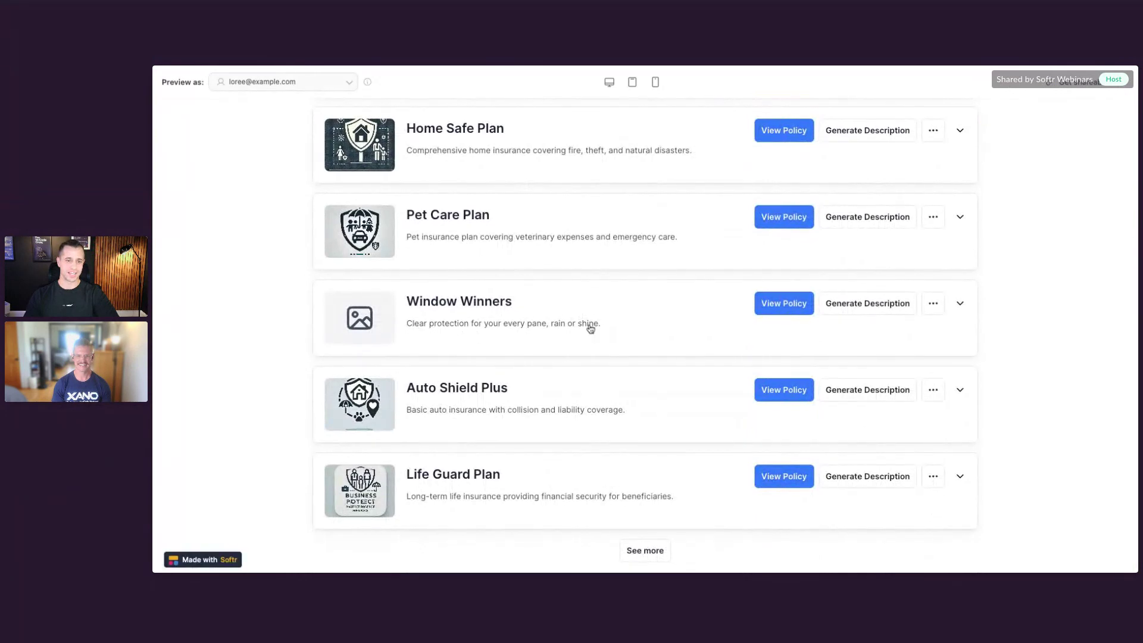
{"action": "scroll", "coordinate": [538, 328], "scroll_direction": "up", "scroll_amount": 1}
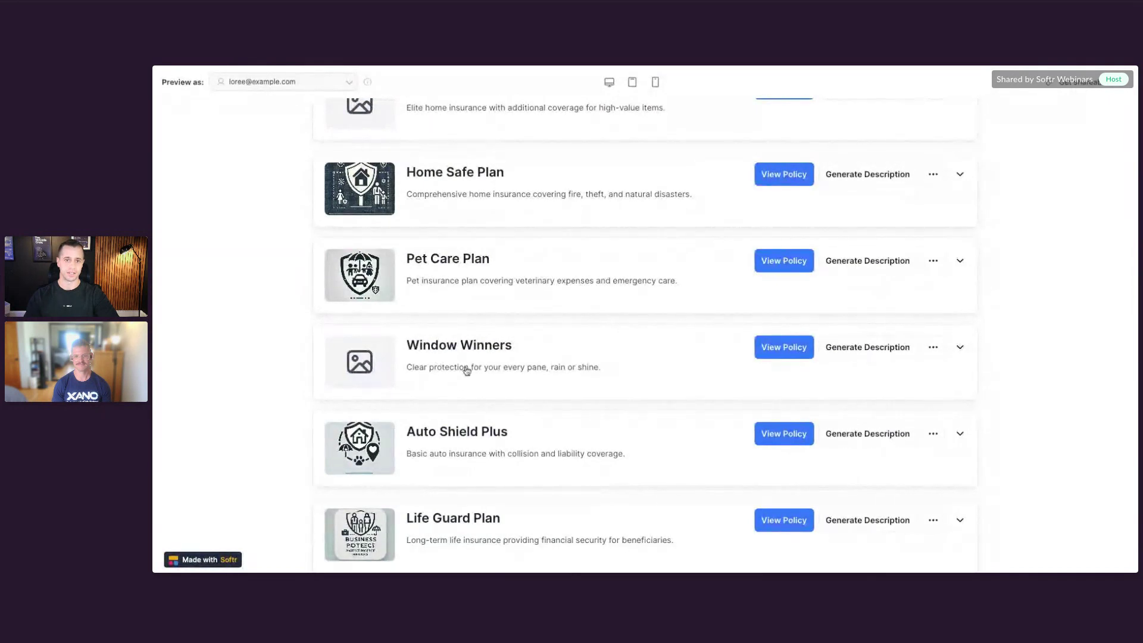
{"action": "scroll", "coordinate": [467, 370], "scroll_direction": "up", "scroll_amount": 3}
{"action": "scroll", "coordinate": [576, 339], "scroll_direction": "down", "scroll_amount": 4}
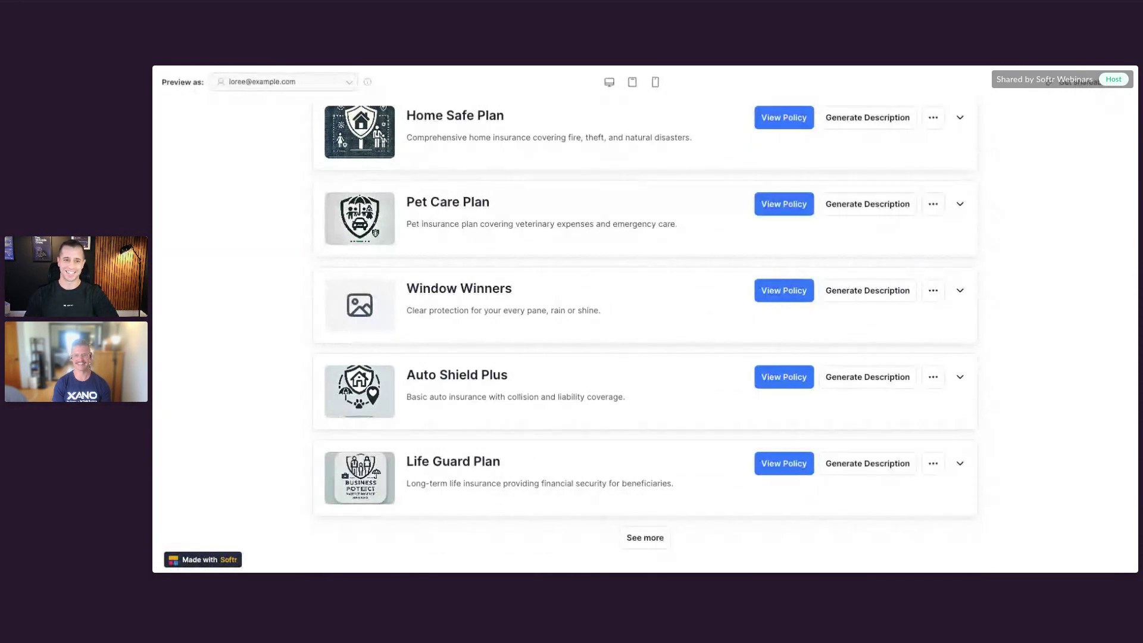
{"action": "scroll", "coordinate": [549, 314], "scroll_direction": "up", "scroll_amount": 2}
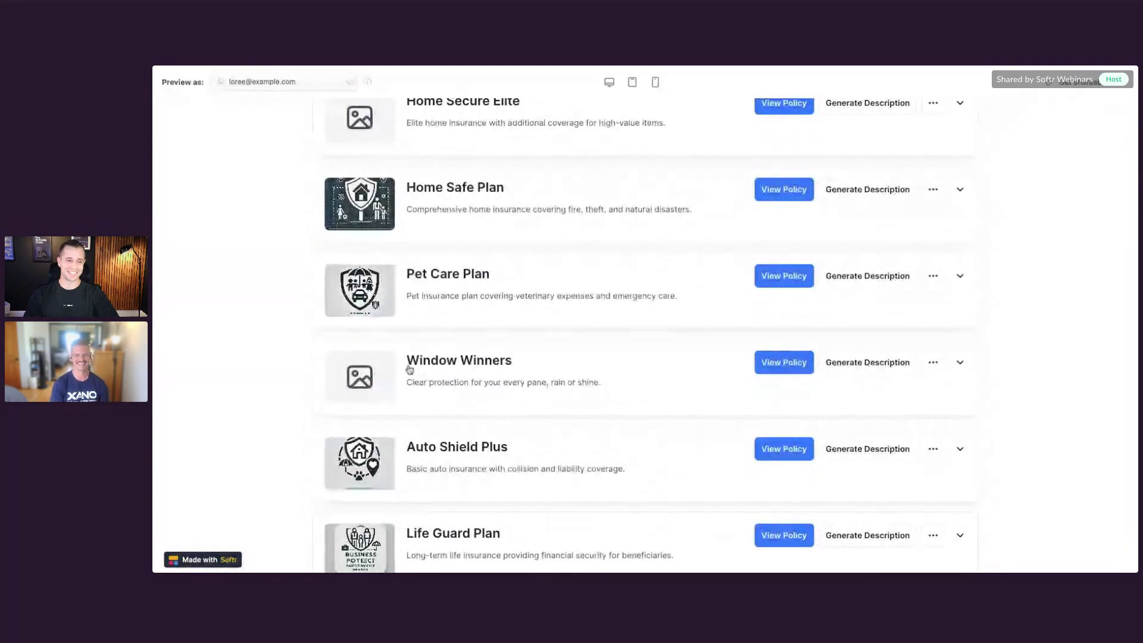
{"action": "scroll", "coordinate": [490, 398], "scroll_direction": "down", "scroll_amount": 1}
{"action": "scroll", "coordinate": [498, 343], "scroll_direction": "up", "scroll_amount": 1}
{"action": "scroll", "coordinate": [498, 342], "scroll_direction": "up", "scroll_amount": 4}
{"action": "scroll", "coordinate": [498, 342], "scroll_direction": "down", "scroll_amount": 3}
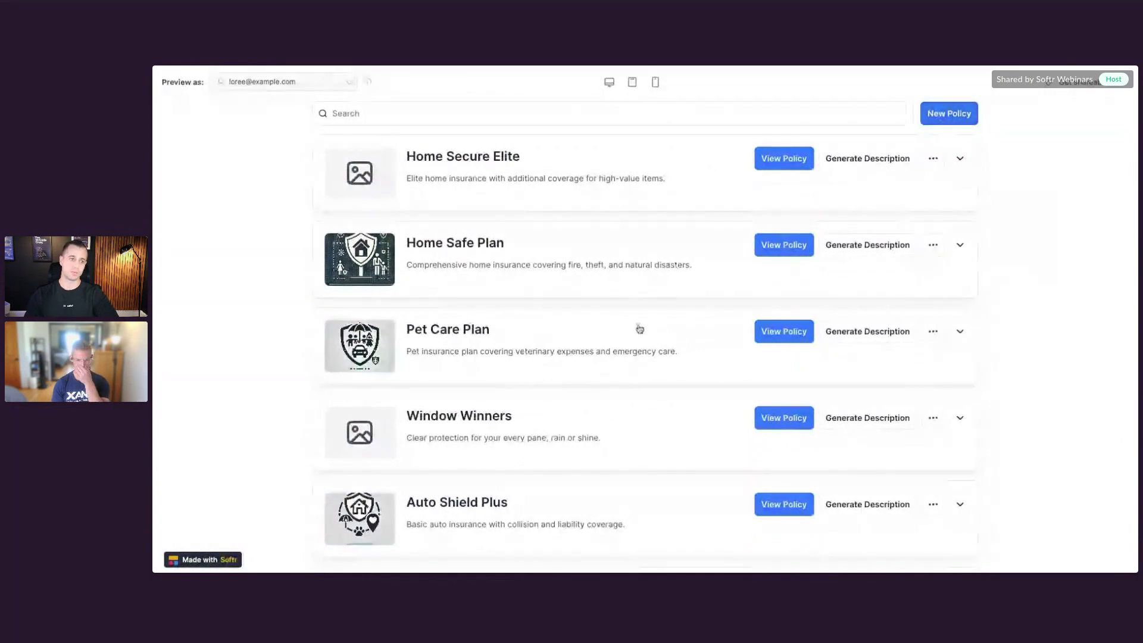
{"action": "scroll", "coordinate": [639, 329], "scroll_direction": "up", "scroll_amount": 2}
{"action": "scroll", "coordinate": [639, 329], "scroll_direction": "down", "scroll_amount": 1}
{"action": "scroll", "coordinate": [640, 328], "scroll_direction": "up", "scroll_amount": 1}
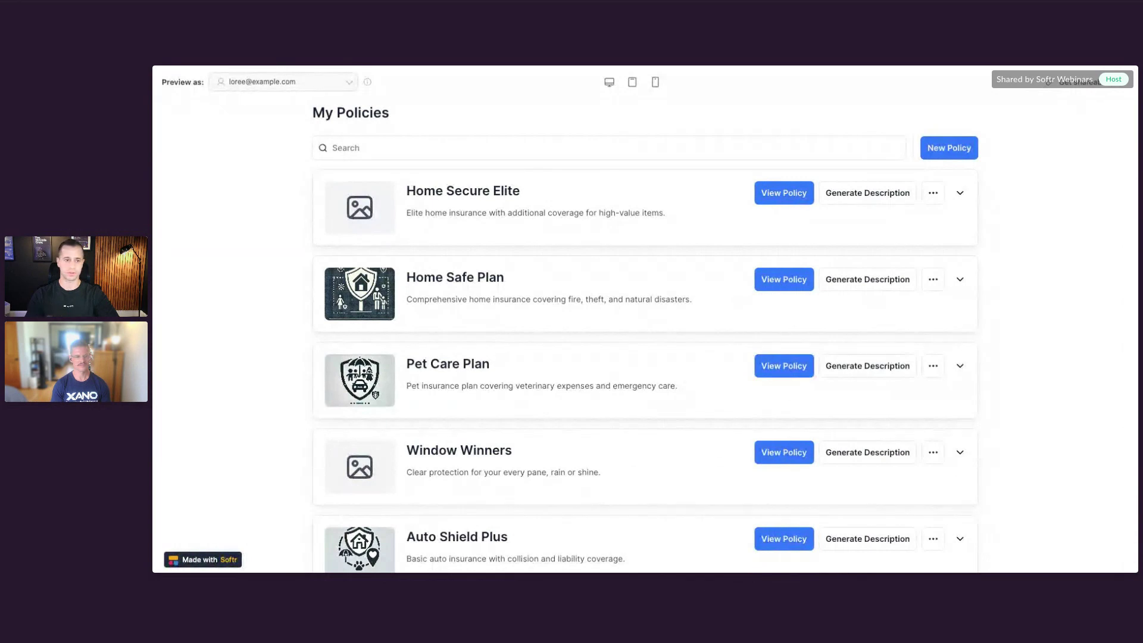
{"action": "scroll", "coordinate": [671, 544], "scroll_direction": "up", "scroll_amount": 3}
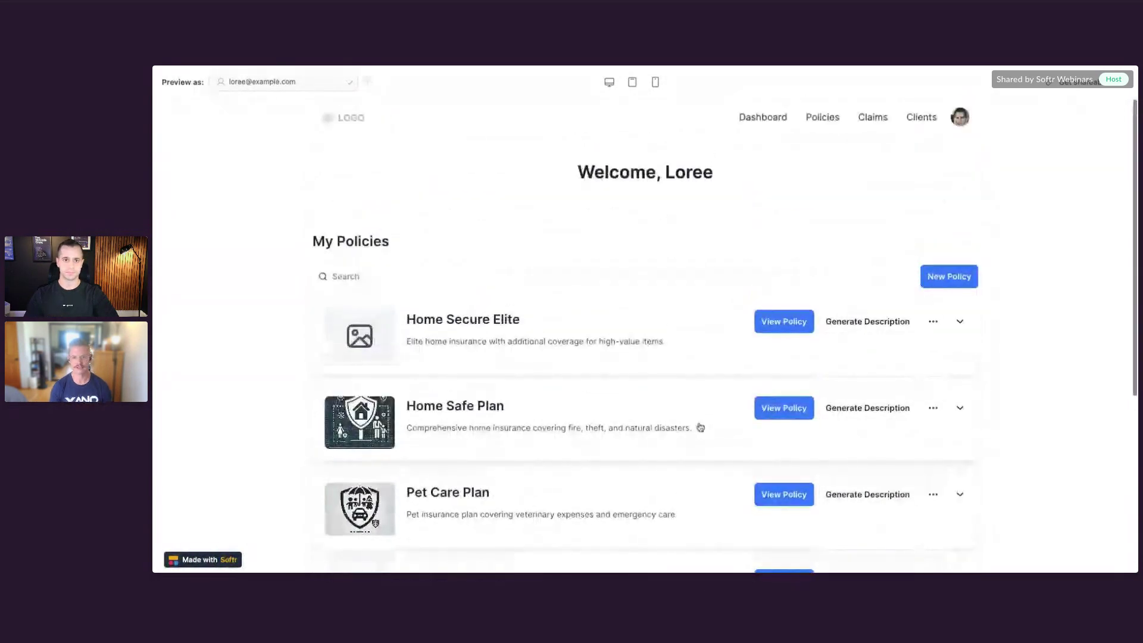
Step: Return to the app builder, open the clients page and select its client list block
{"action": "left_click", "coordinate": [572, 66]}
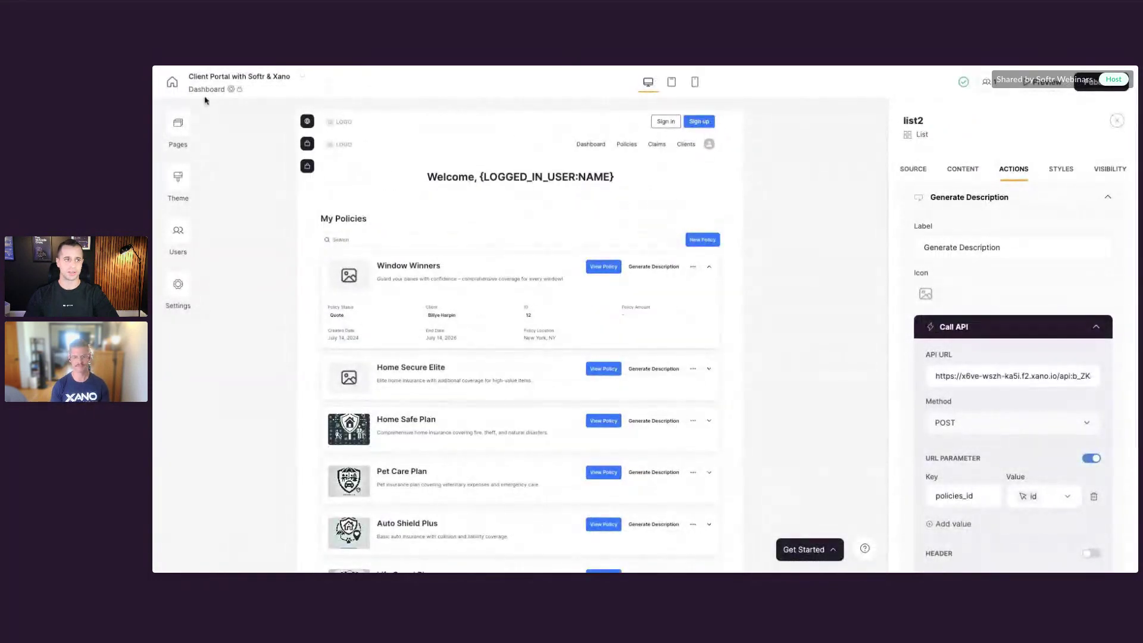
{"action": "left_click", "coordinate": [177, 125]}
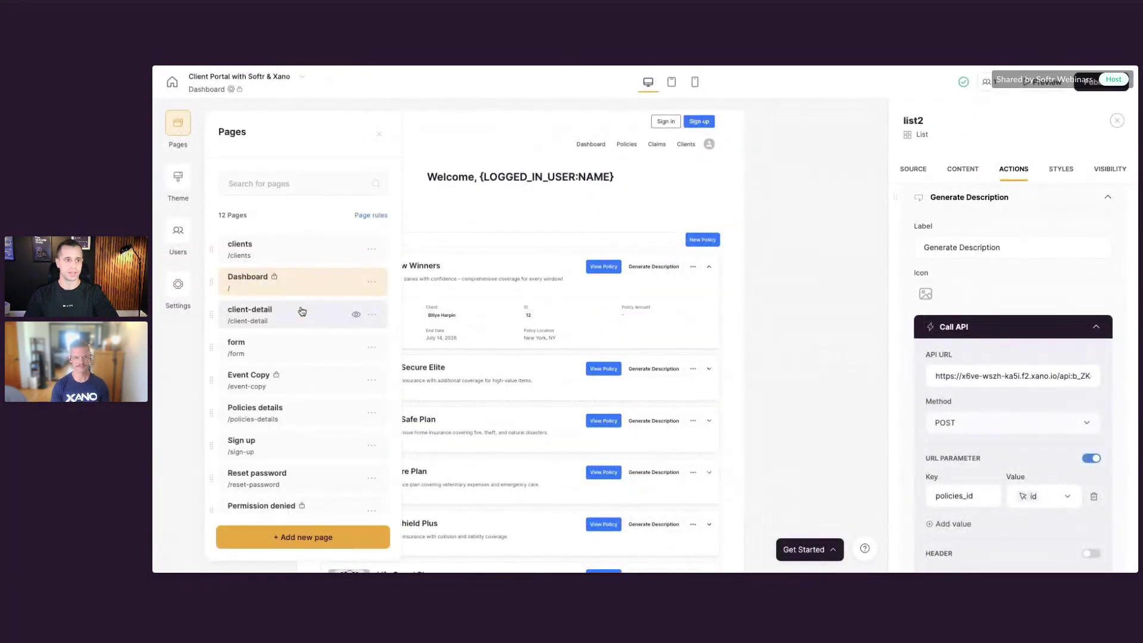
{"action": "left_click", "coordinate": [303, 255]}
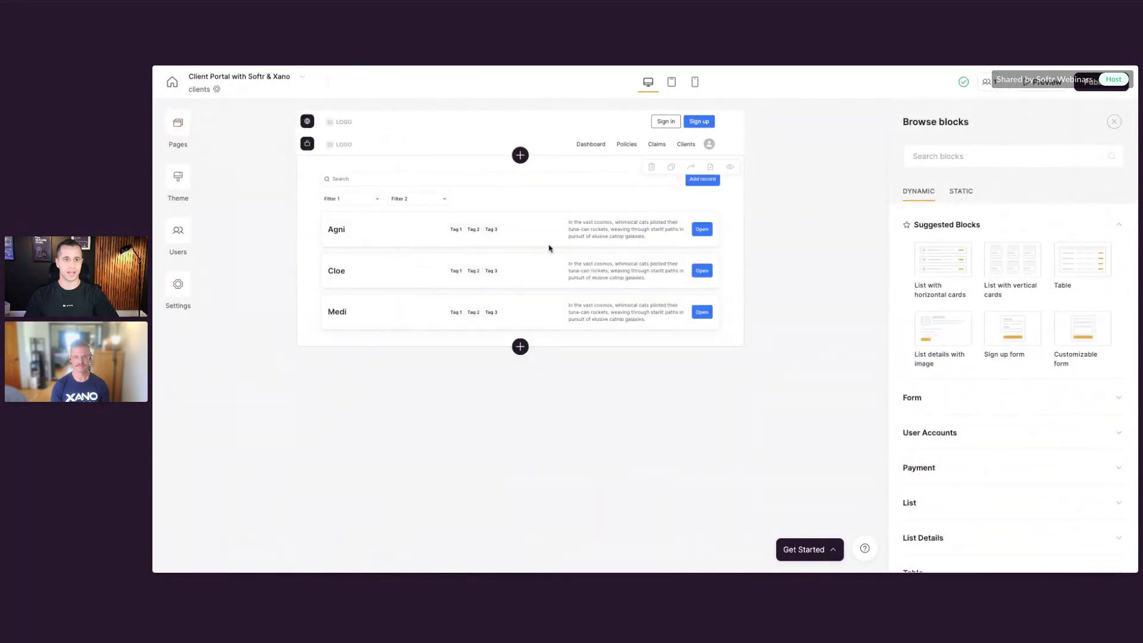
{"action": "left_click", "coordinate": [549, 248]}
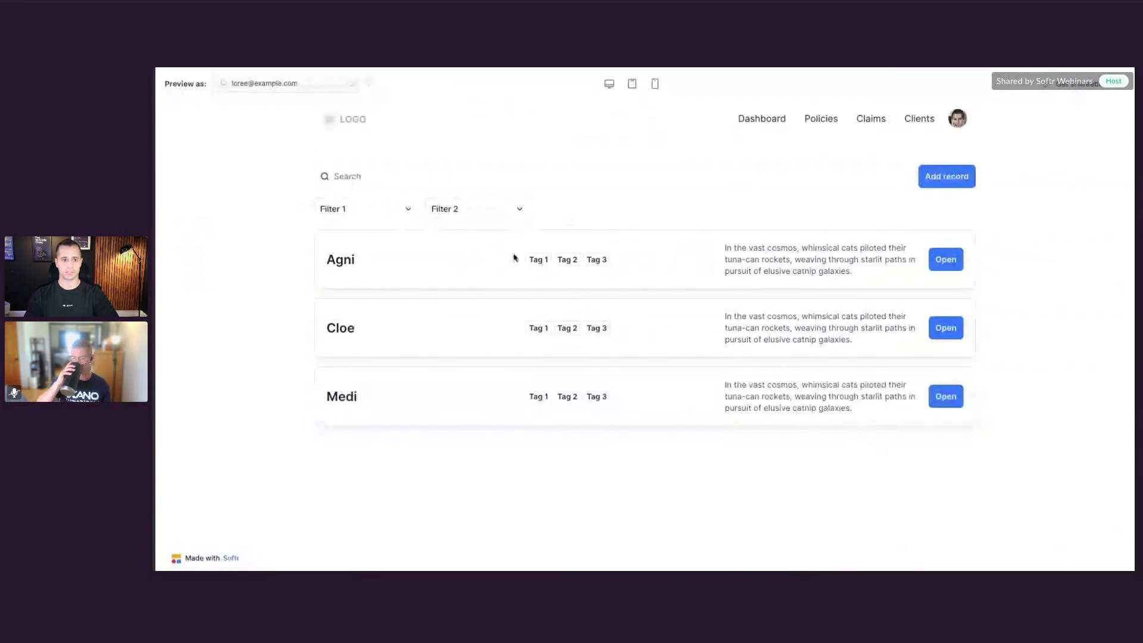
Step: Open the first client's details in the preview, examine the profile and Client's policies list, and close the preview
{"action": "left_click", "coordinate": [947, 262]}
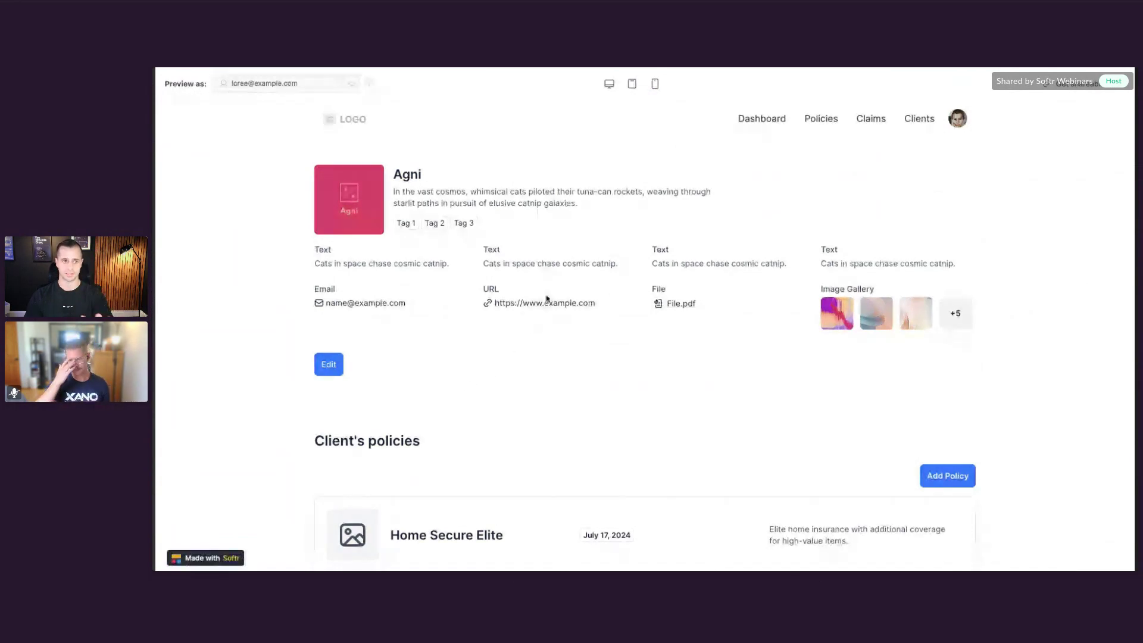
{"action": "scroll", "coordinate": [560, 275], "scroll_direction": "down", "scroll_amount": 2}
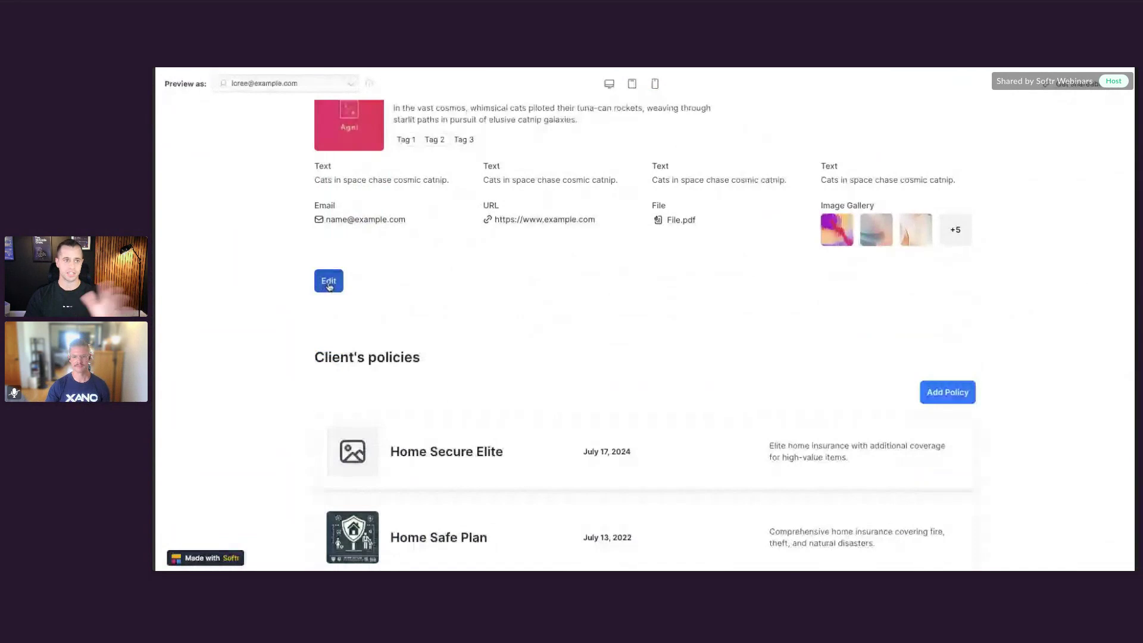
{"action": "scroll", "coordinate": [478, 268], "scroll_direction": "up", "scroll_amount": 1}
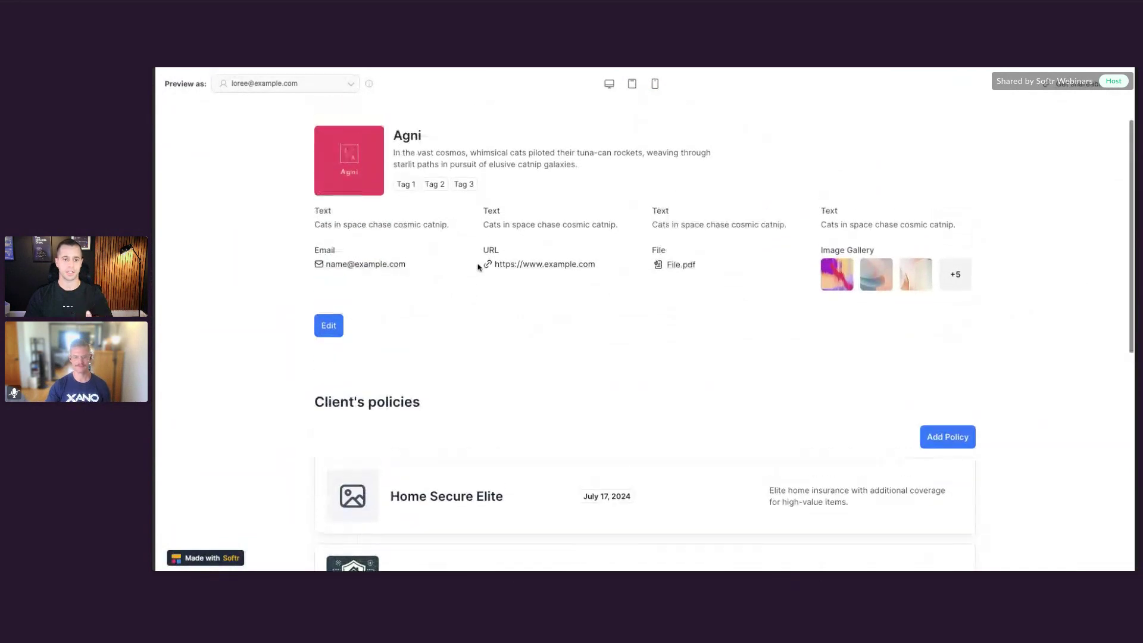
{"action": "scroll", "coordinate": [478, 268], "scroll_direction": "down", "scroll_amount": 2}
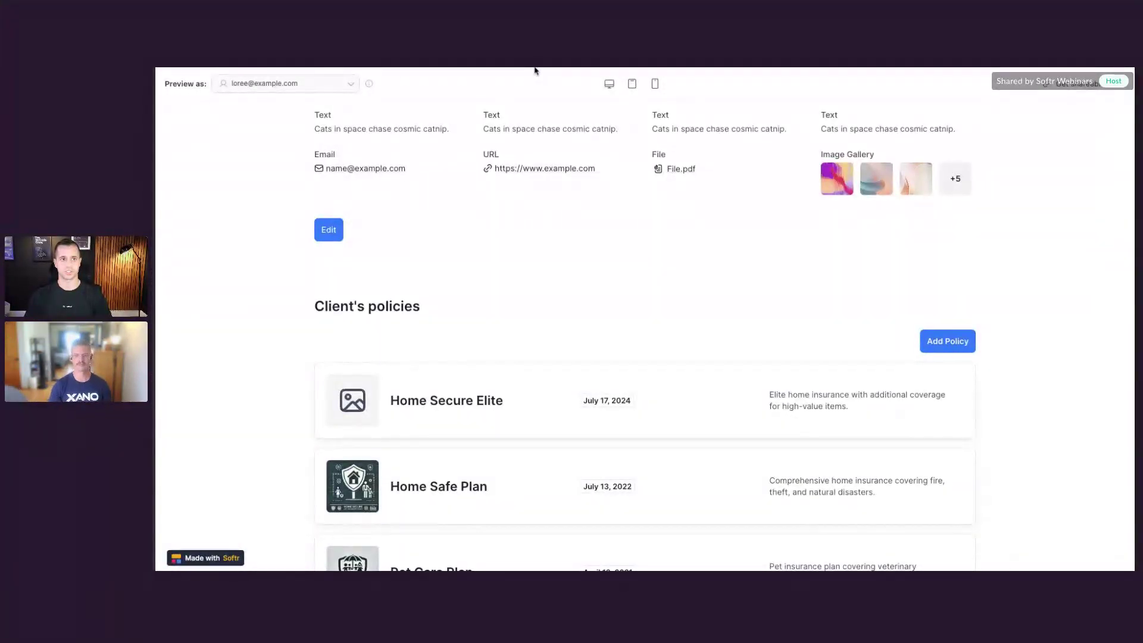
{"action": "key", "text": "ctrl+w"}
Step: Open the client-detail page in the builder and inspect the data sources of the item details block and Client's policies list
{"action": "left_click", "coordinate": [181, 137]}
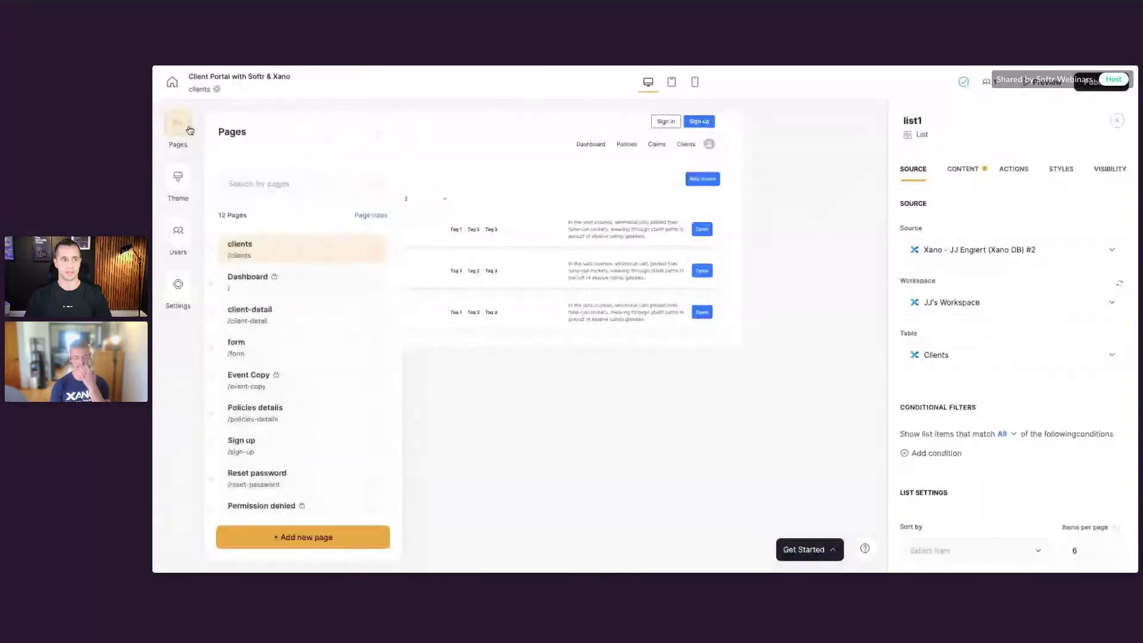
{"action": "left_click", "coordinate": [288, 320]}
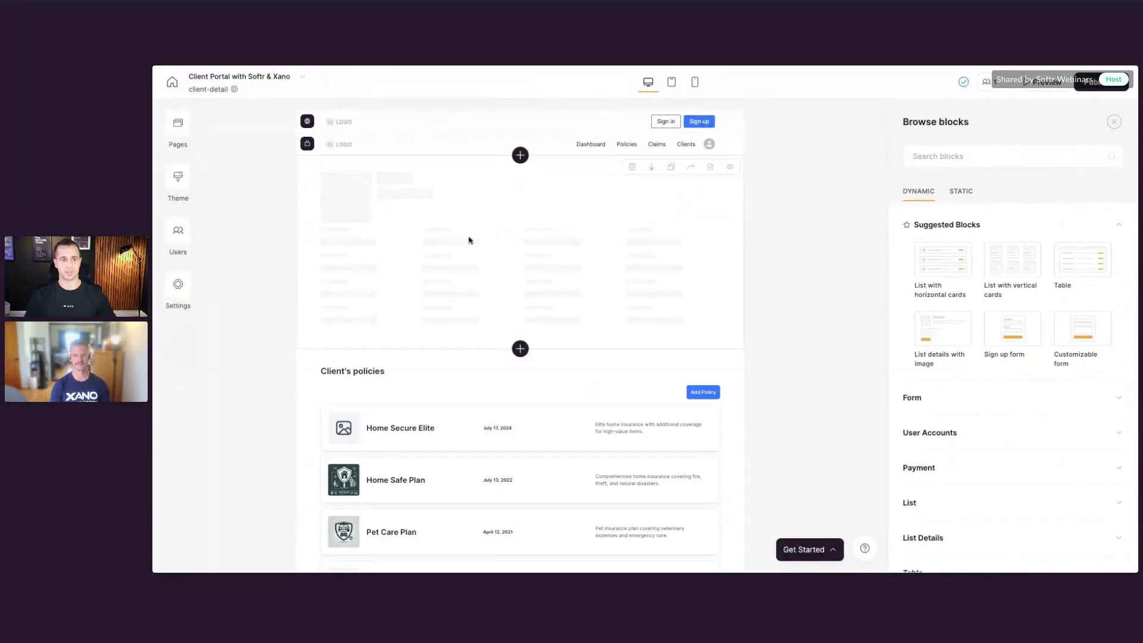
{"action": "left_click", "coordinate": [469, 240]}
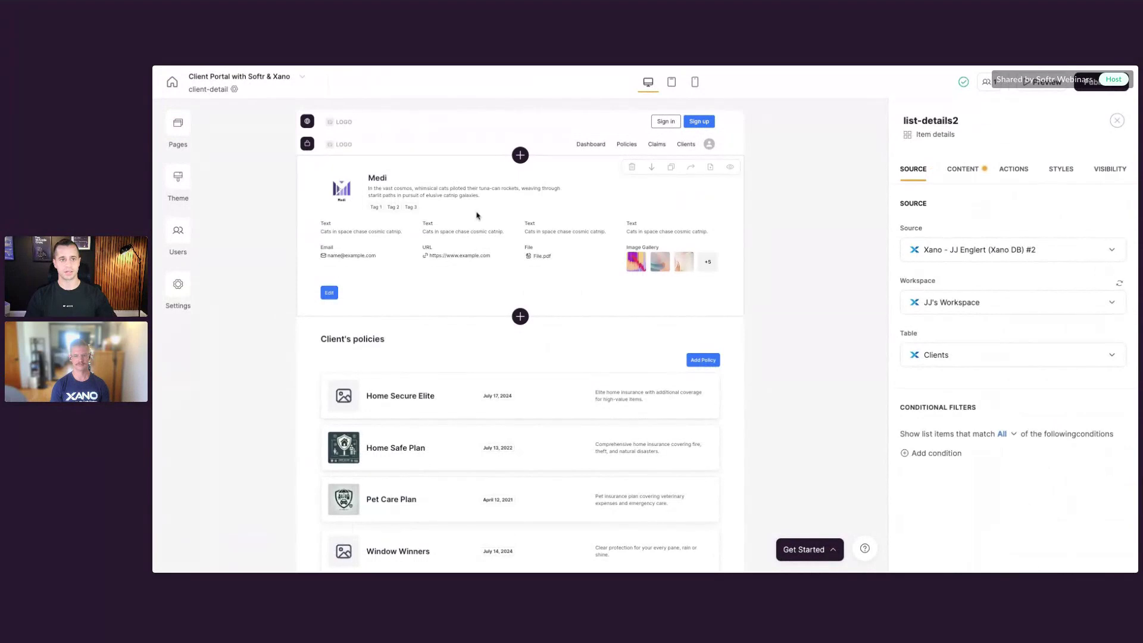
{"action": "scroll", "coordinate": [417, 202], "scroll_direction": "down", "scroll_amount": 2}
{"action": "left_click", "coordinate": [523, 292]}
{"action": "scroll", "coordinate": [524, 274], "scroll_direction": "down", "scroll_amount": 1}
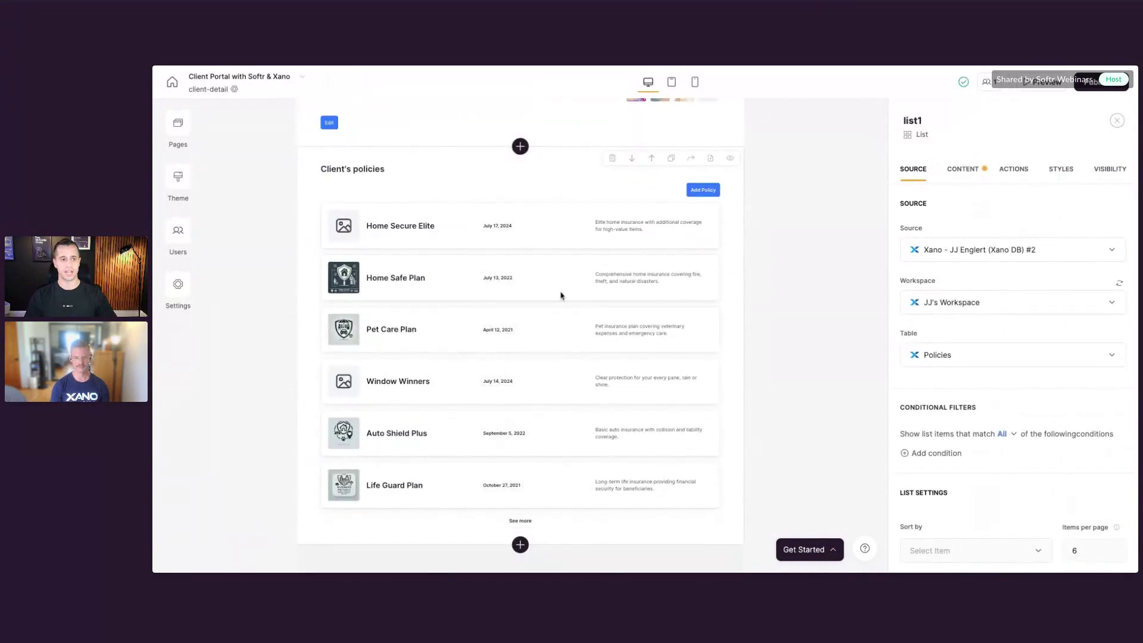
{"action": "scroll", "coordinate": [495, 324], "scroll_direction": "up", "scroll_amount": 4}
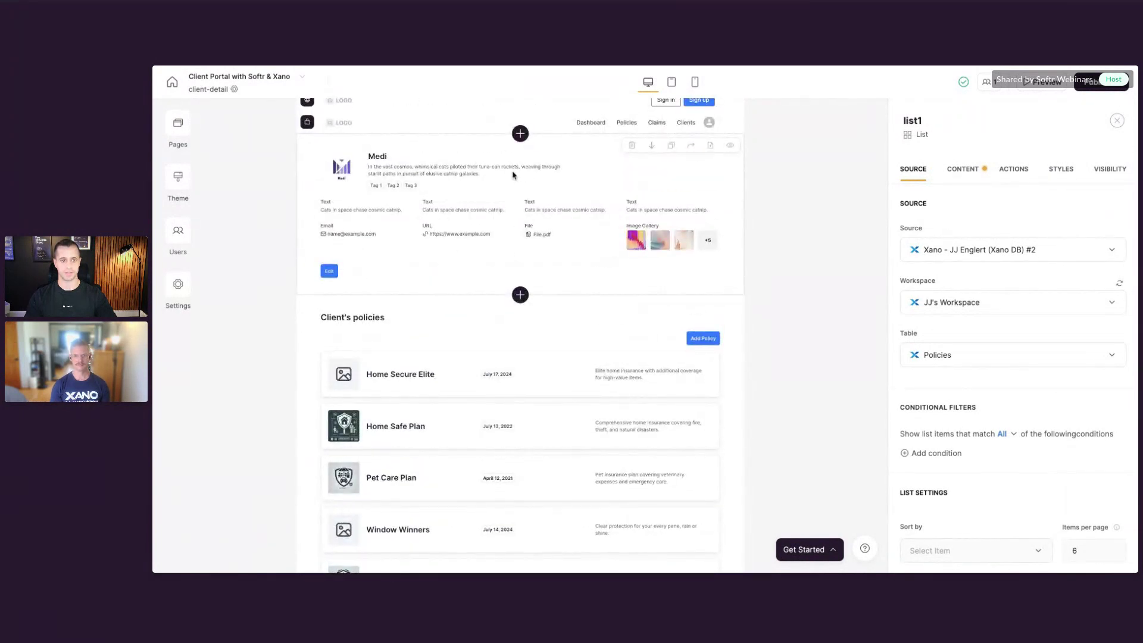
{"action": "scroll", "coordinate": [475, 255], "scroll_direction": "down", "scroll_amount": 2}
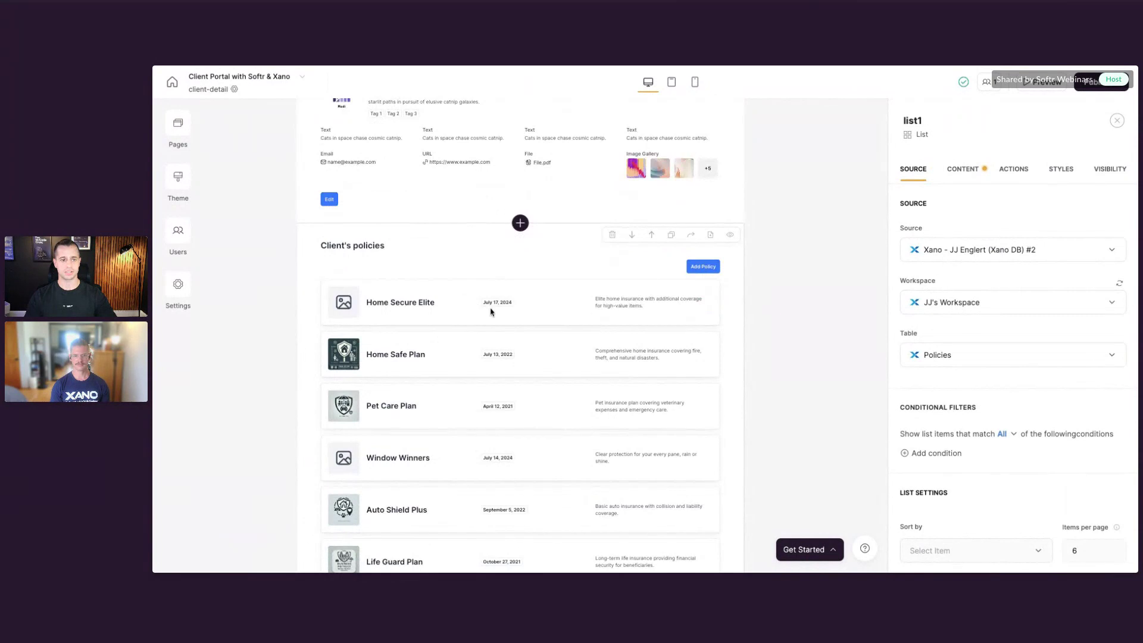
{"action": "scroll", "coordinate": [684, 277], "scroll_direction": "down", "scroll_amount": 2}
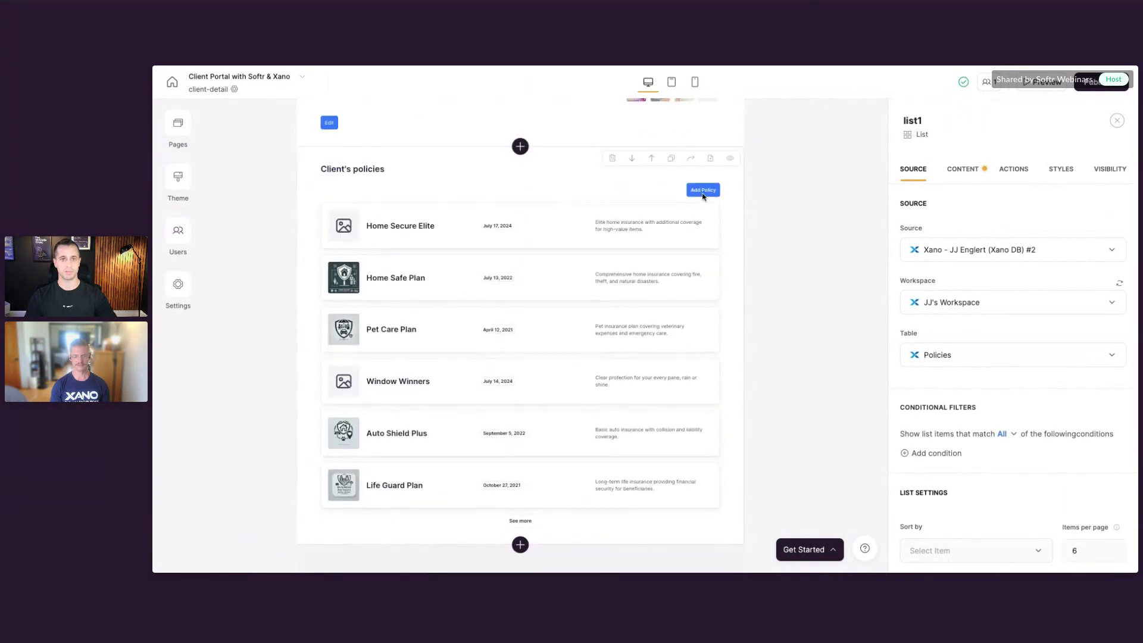
Step: Expand the Add Policy button's Add record action and show the hidden client field's input type, mapping and value
{"action": "left_click", "coordinate": [1019, 171]}
{"action": "left_click", "coordinate": [1109, 241]}
{"action": "scroll", "coordinate": [1026, 258], "scroll_direction": "down", "scroll_amount": 1}
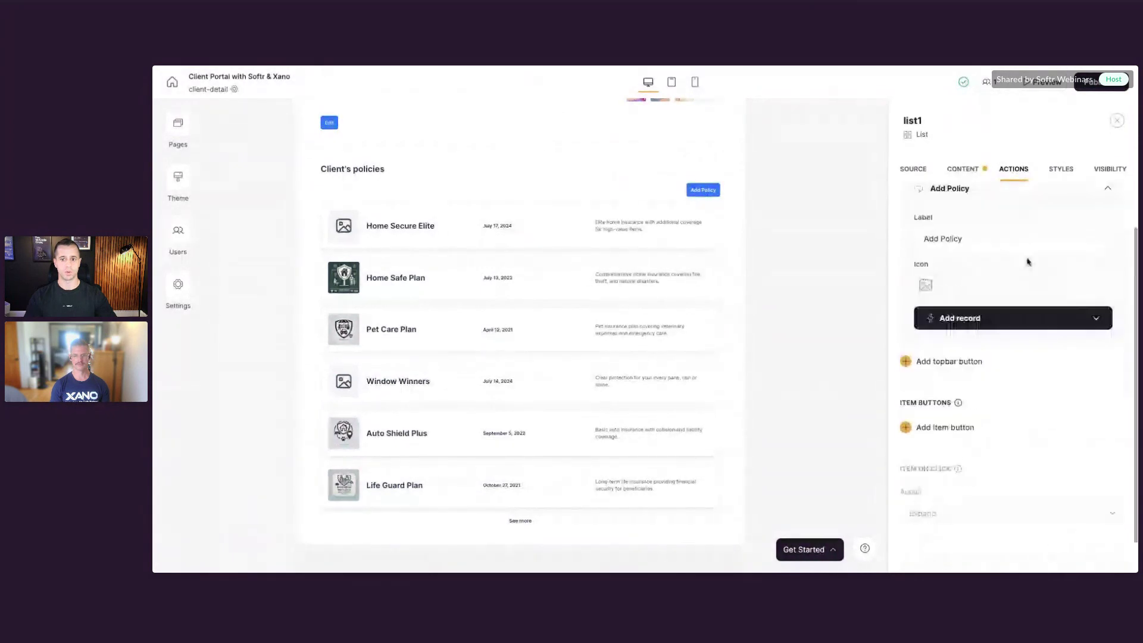
{"action": "left_click", "coordinate": [1100, 318]}
{"action": "scroll", "coordinate": [1066, 297], "scroll_direction": "down", "scroll_amount": 2}
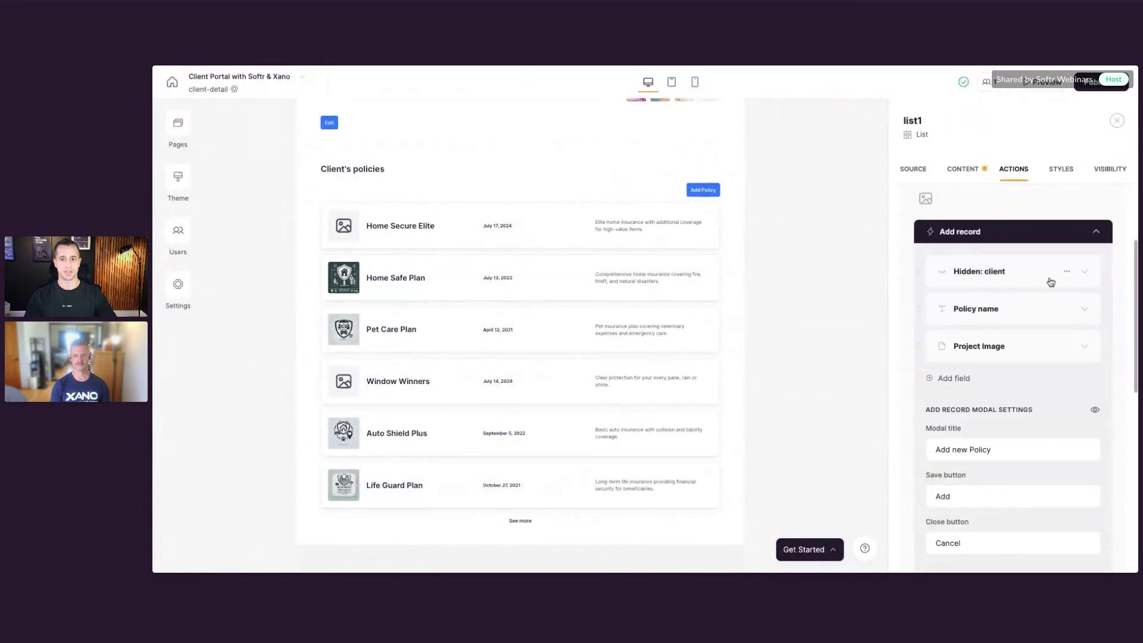
{"action": "left_click", "coordinate": [1085, 275]}
{"action": "scroll", "coordinate": [999, 291], "scroll_direction": "down", "scroll_amount": 1}
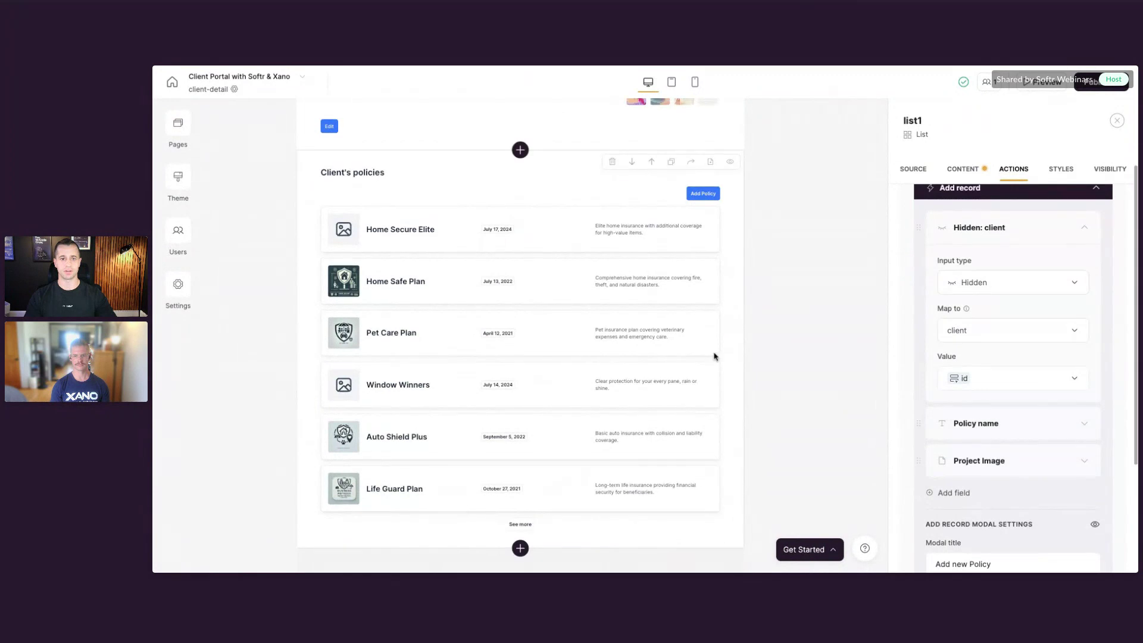
Step: Examine the client-detail page's blocks and the Add record form's hidden client, Policy name and Project Image fields
{"action": "scroll", "coordinate": [697, 268], "scroll_direction": "up", "scroll_amount": 3}
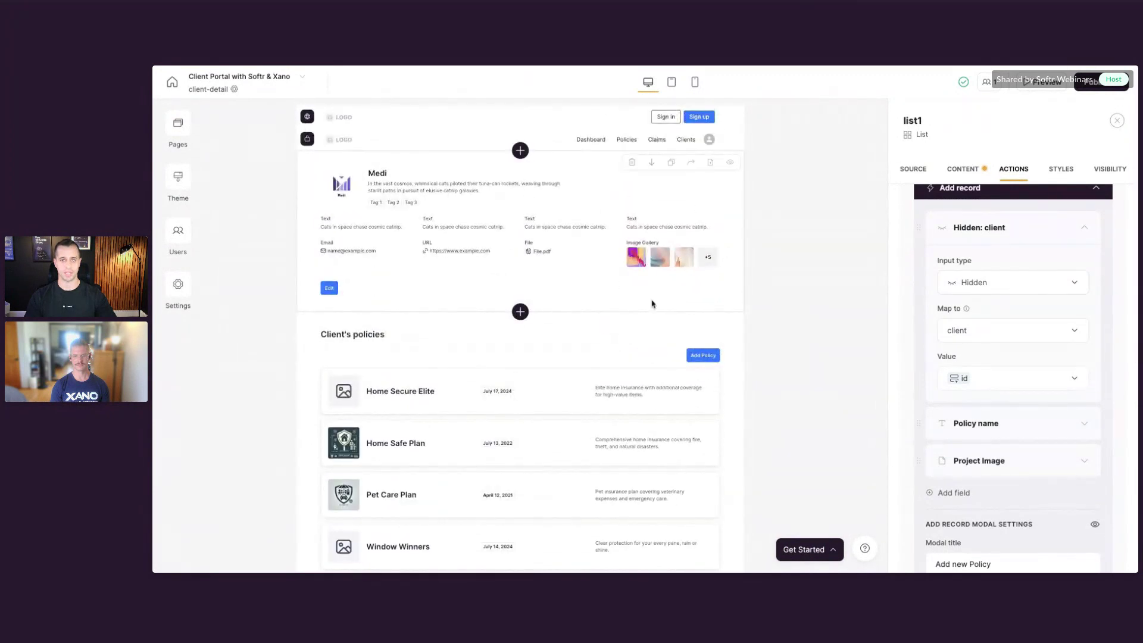
{"action": "scroll", "coordinate": [653, 303], "scroll_direction": "down", "scroll_amount": 1}
{"action": "scroll", "coordinate": [653, 303], "scroll_direction": "down", "scroll_amount": 1}
{"action": "scroll", "coordinate": [976, 239], "scroll_direction": "up", "scroll_amount": 1}
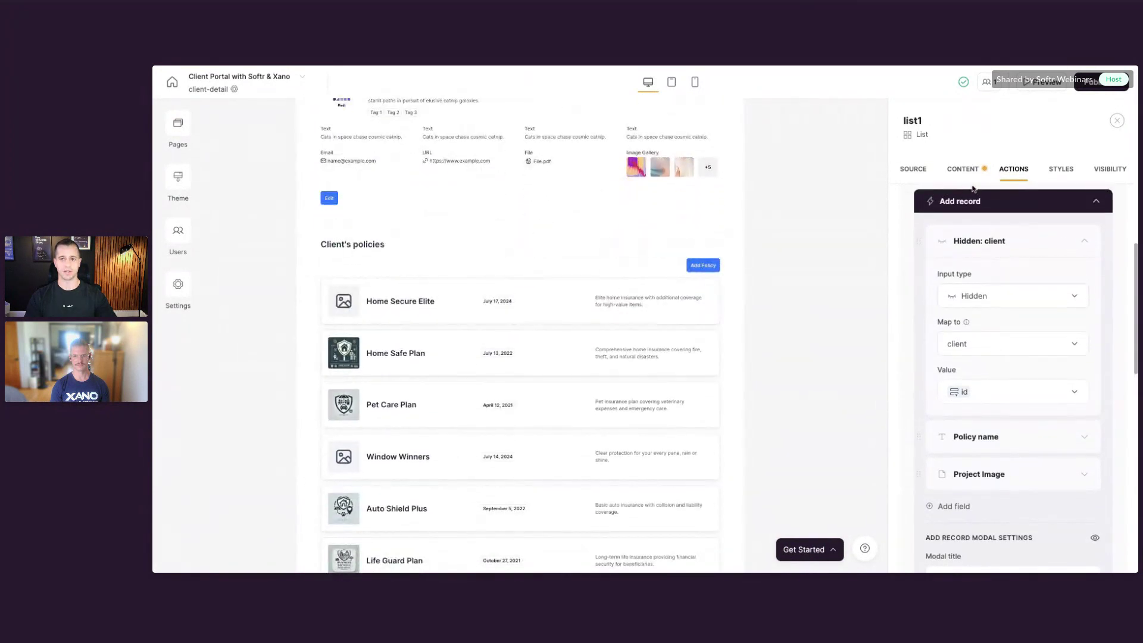
{"action": "scroll", "coordinate": [1003, 322], "scroll_direction": "down", "scroll_amount": 1}
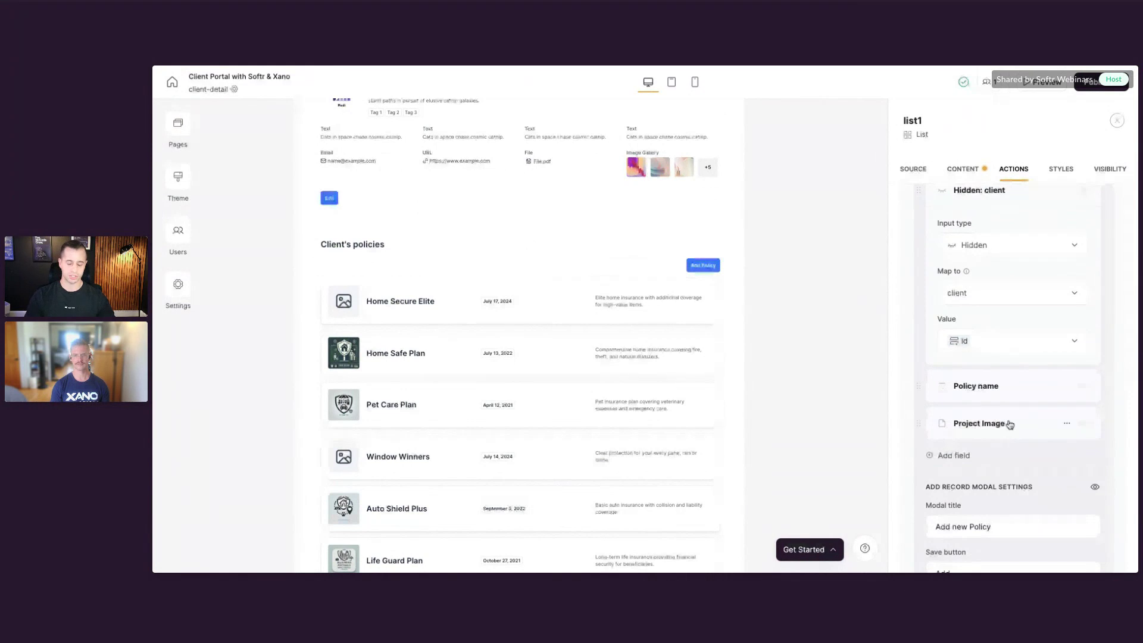
{"action": "scroll", "coordinate": [1028, 357], "scroll_direction": "up", "scroll_amount": 1}
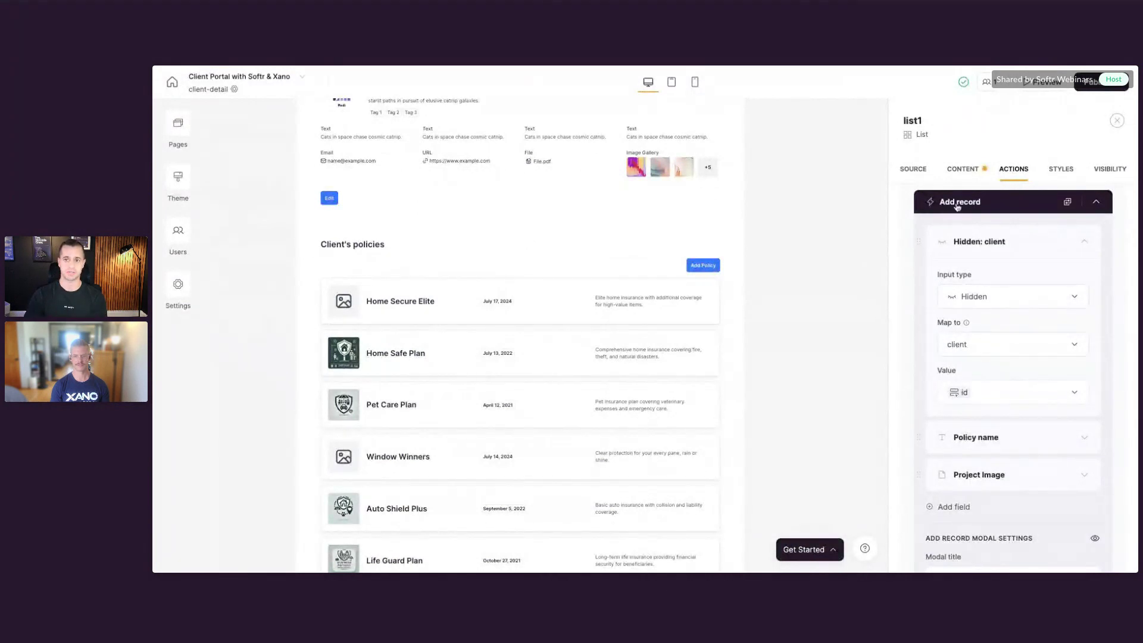
{"action": "scroll", "coordinate": [999, 262], "scroll_direction": "up", "scroll_amount": 1}
{"action": "scroll", "coordinate": [994, 286], "scroll_direction": "down", "scroll_amount": 2}
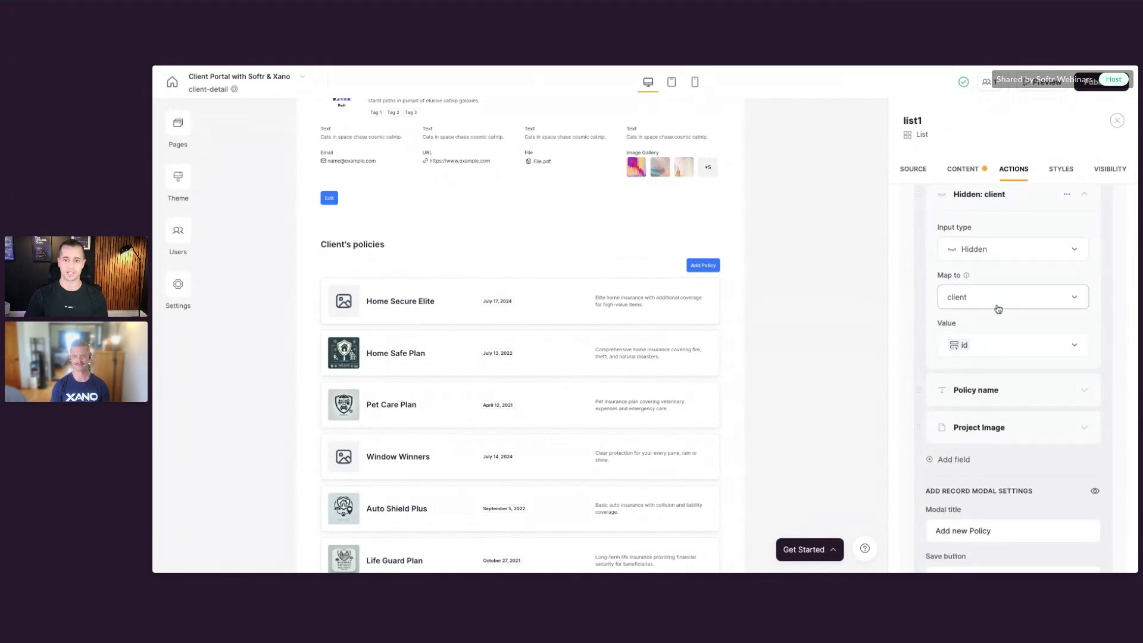
Step: Browse the value sources for the hidden client field and reselect id from the Details page record
{"action": "left_click", "coordinate": [1012, 345]}
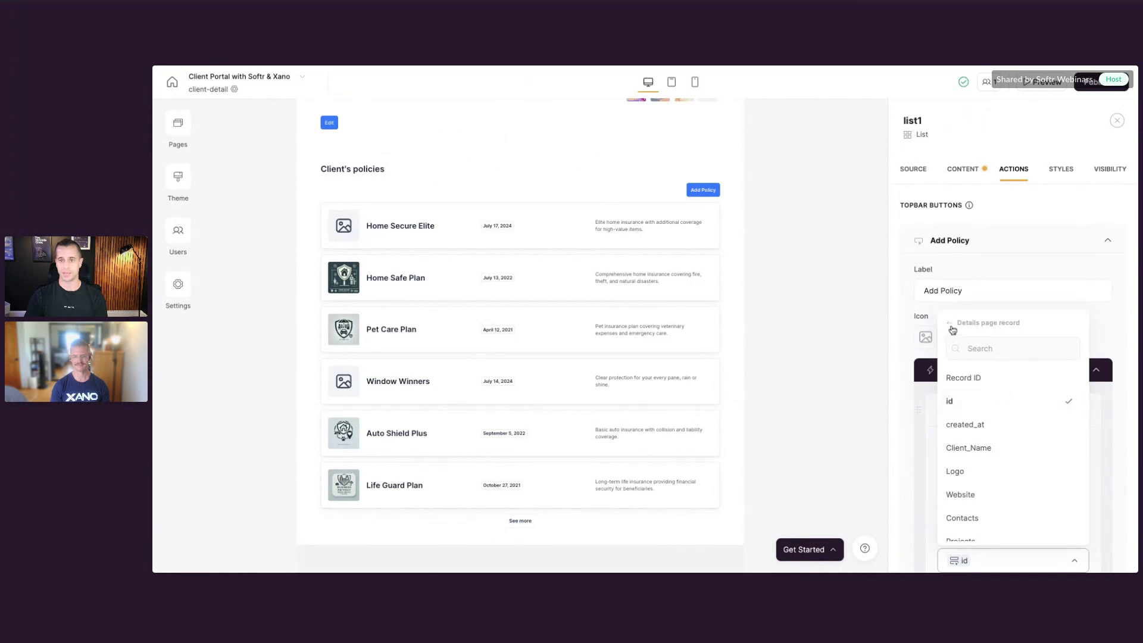
{"action": "left_click", "coordinate": [1003, 328]}
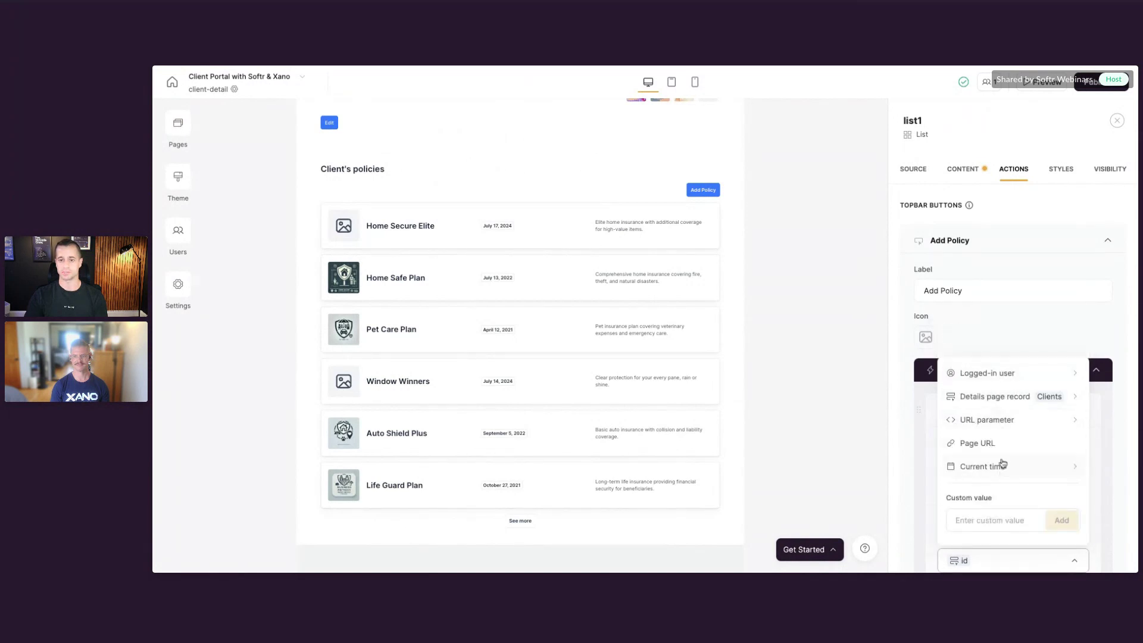
{"action": "left_click", "coordinate": [1000, 404]}
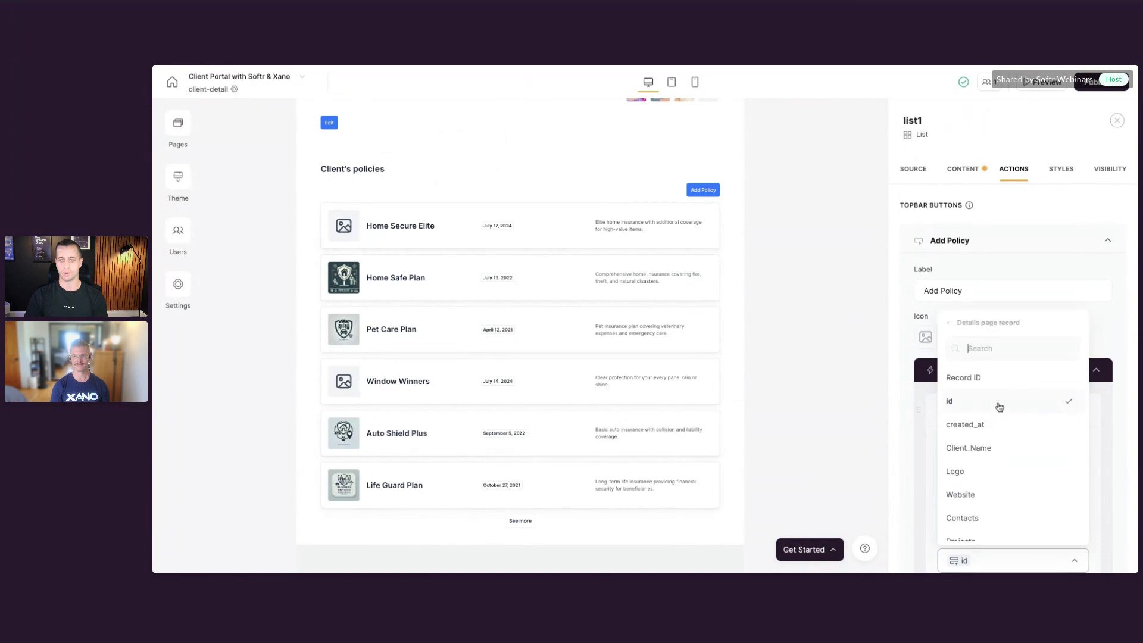
{"action": "left_click", "coordinate": [998, 402]}
{"action": "scroll", "coordinate": [995, 370], "scroll_direction": "down", "scroll_amount": 2}
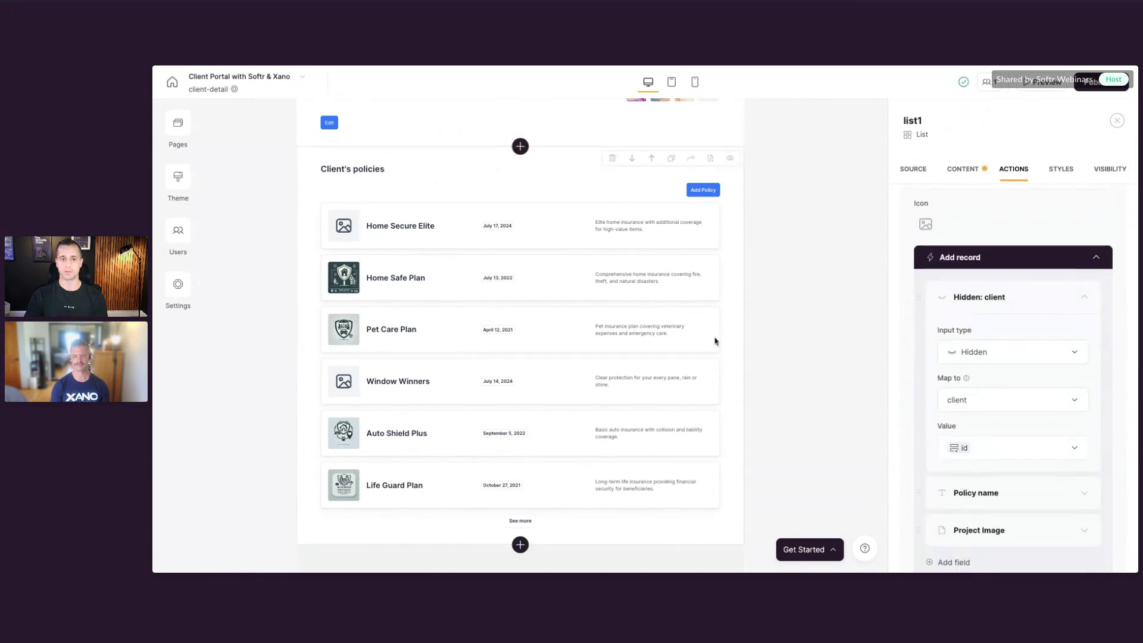
{"action": "scroll", "coordinate": [684, 357], "scroll_direction": "up", "scroll_amount": 2}
{"action": "scroll", "coordinate": [625, 351], "scroll_direction": "down", "scroll_amount": 1}
{"action": "scroll", "coordinate": [584, 340], "scroll_direction": "up", "scroll_amount": 2}
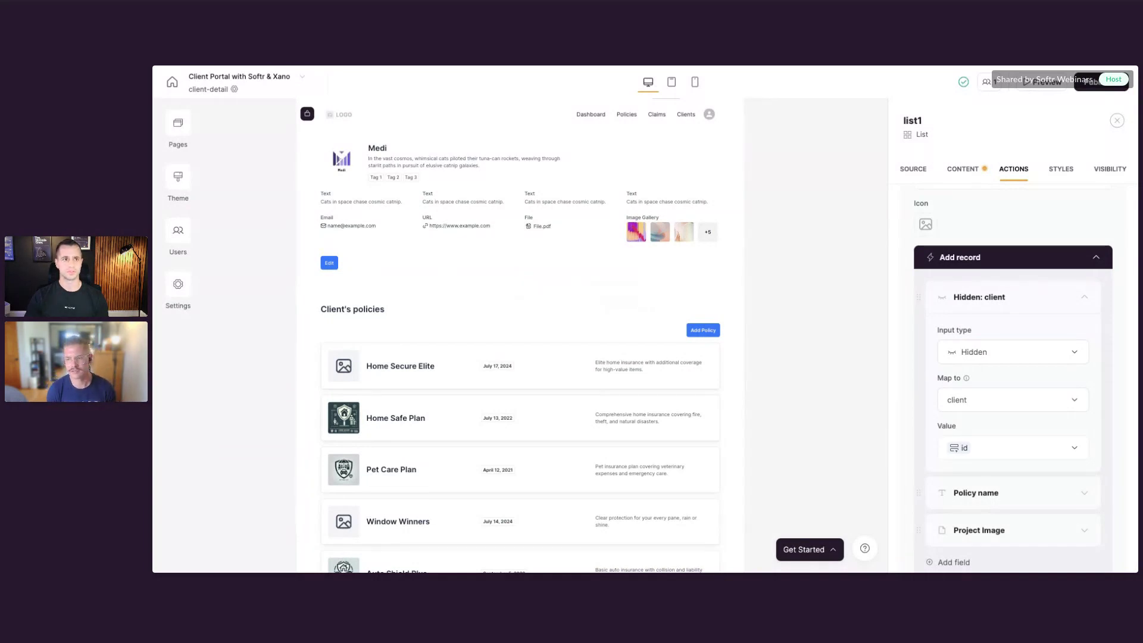
Step: Switch to the Policies table in Xano and inspect its client column and table options such as Triggers and CSV import
{"action": "key", "text": "ctrl+Tab"}
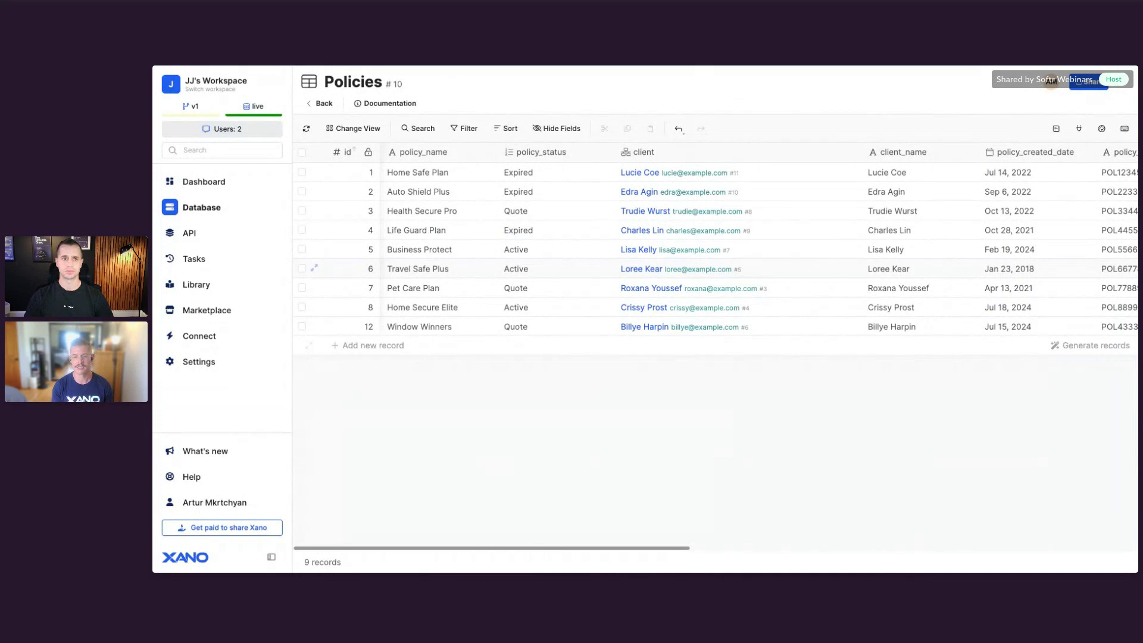
{"action": "left_click", "coordinate": [733, 176]}
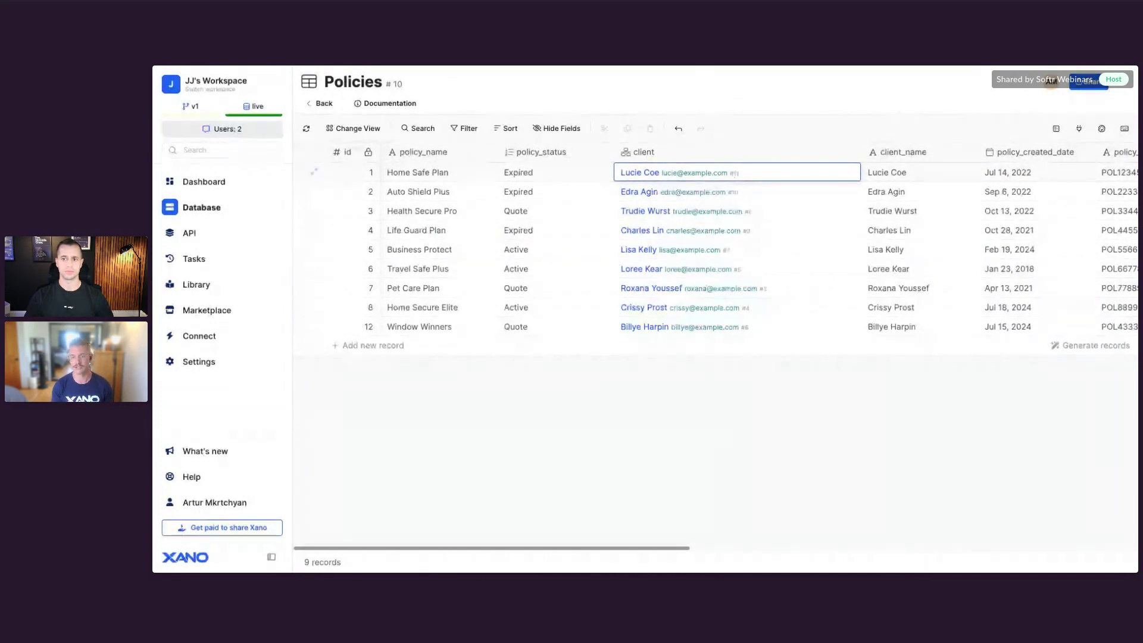
{"action": "left_click", "coordinate": [1118, 89]}
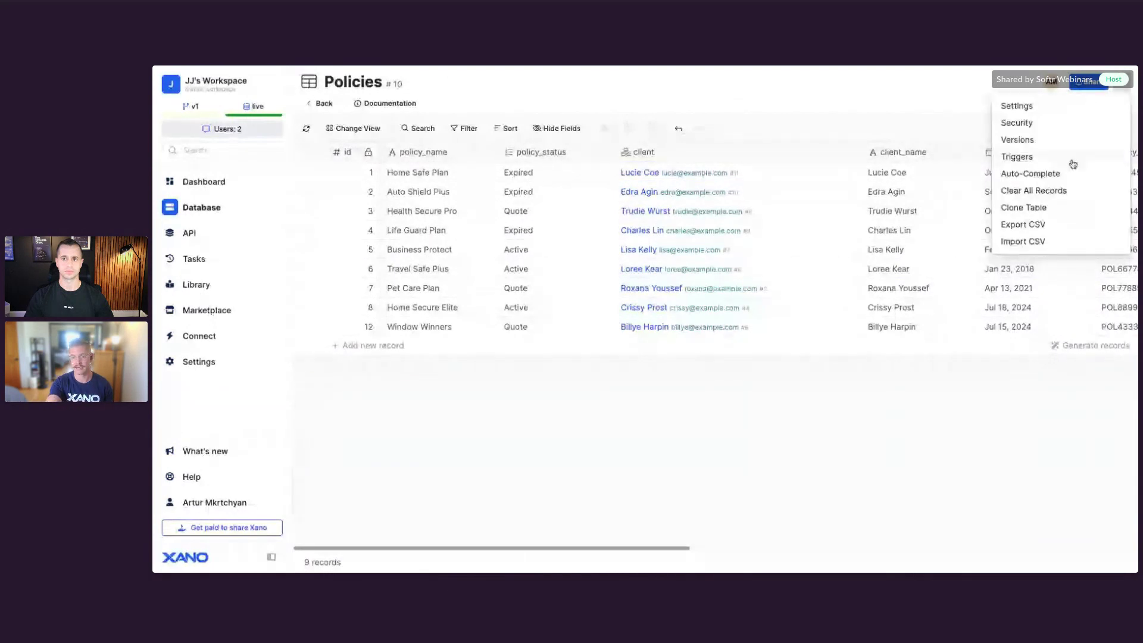
{"action": "left_click", "coordinate": [778, 394]}
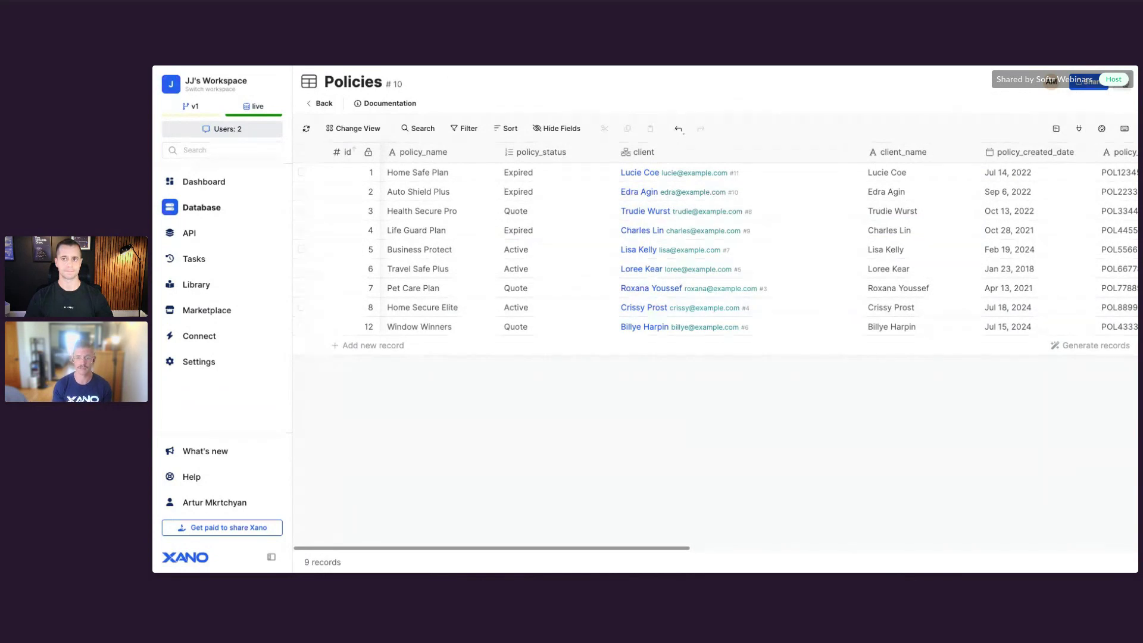
{"action": "left_click", "coordinate": [1124, 84]}
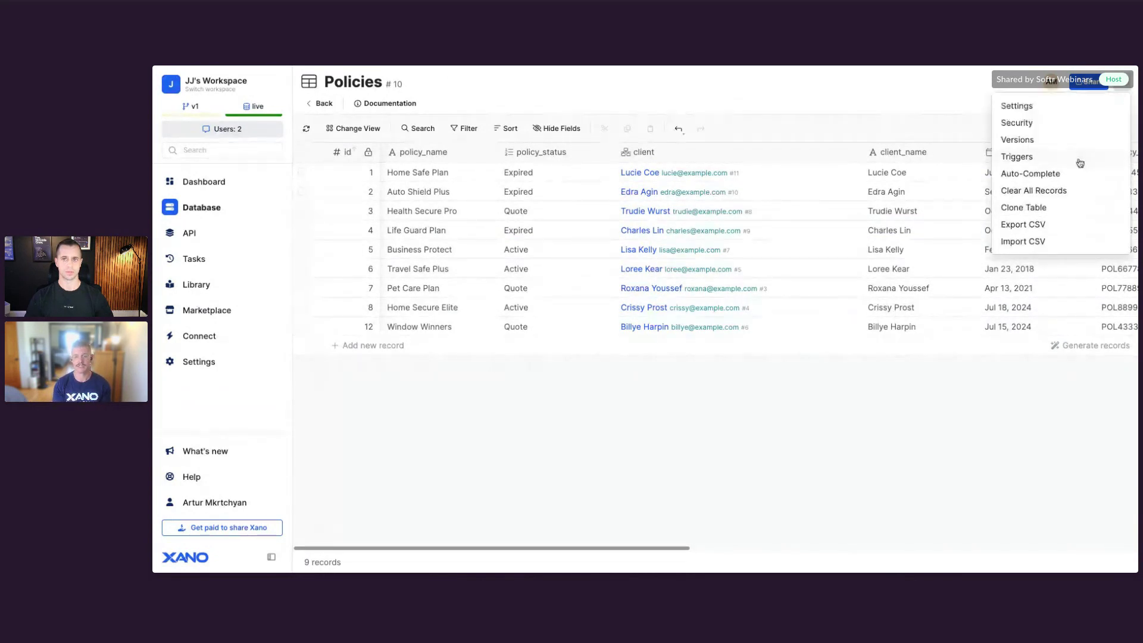
{"action": "left_click", "coordinate": [865, 466]}
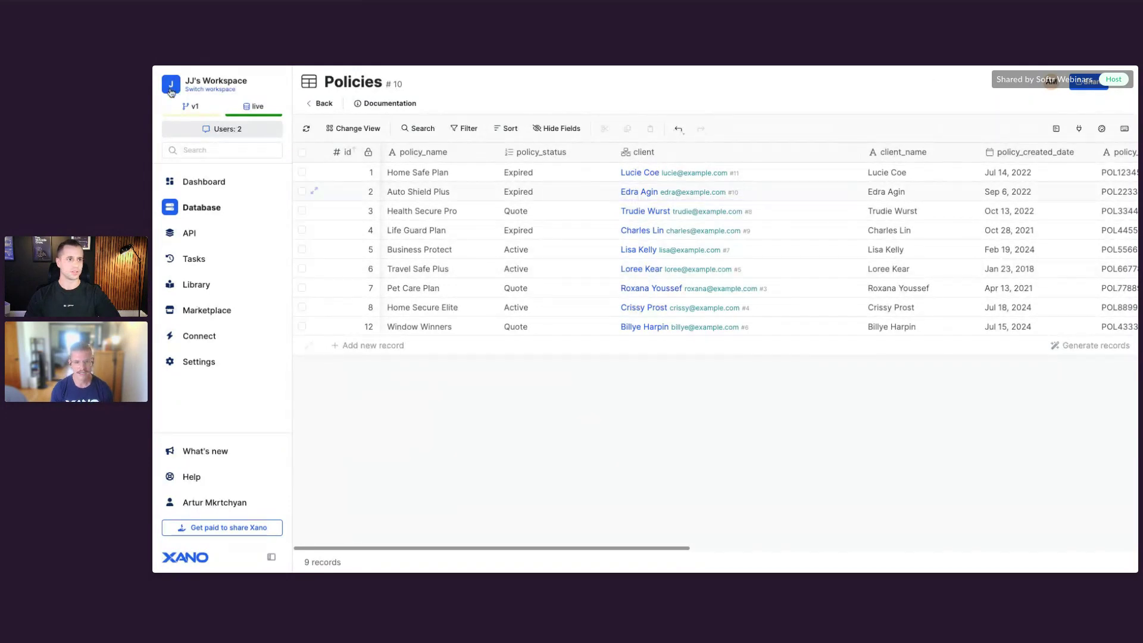
Step: Go back to the Xano server instances, open Developer Sandbox and reopen the portal's workspace
{"action": "left_click", "coordinate": [171, 89]}
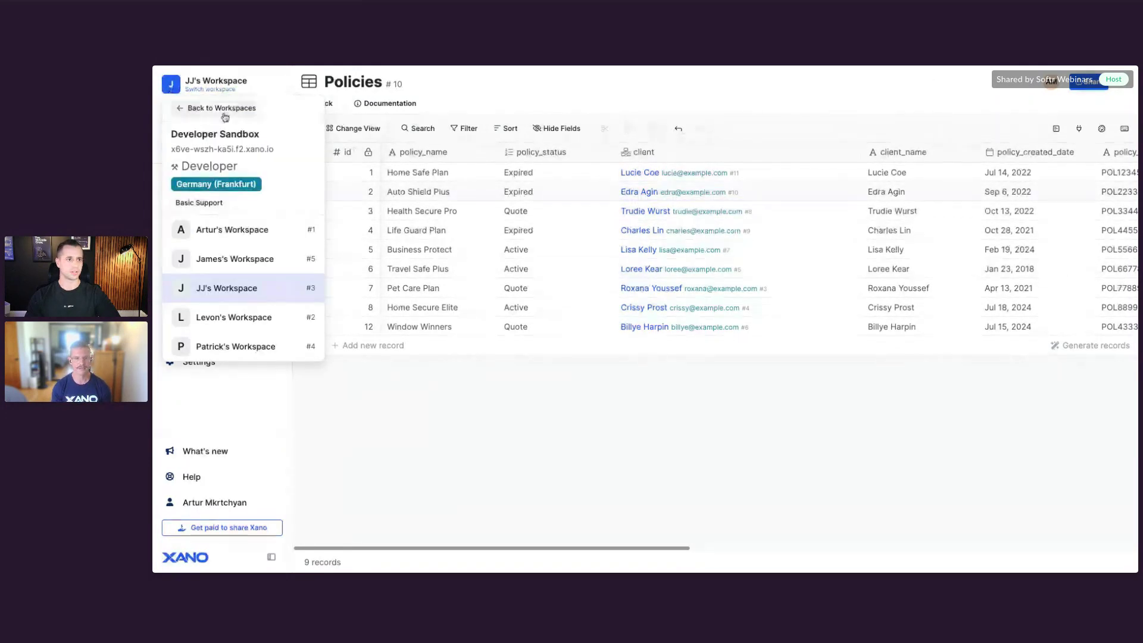
{"action": "left_click", "coordinate": [221, 108]}
{"action": "left_click", "coordinate": [206, 117]}
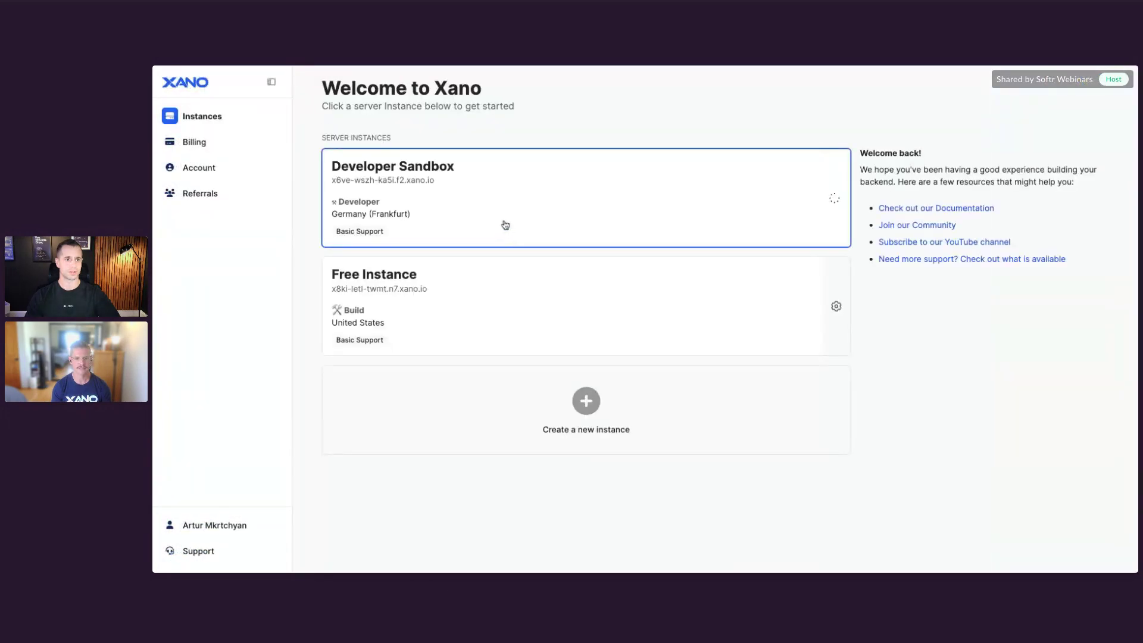
{"action": "left_click", "coordinate": [633, 220]}
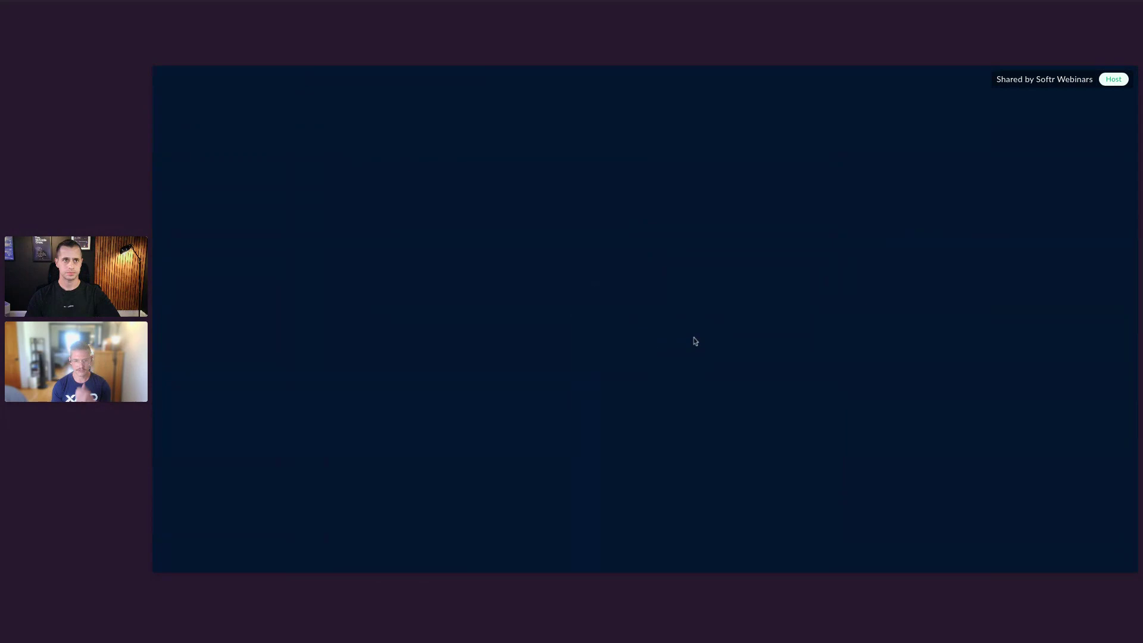
{"action": "scroll", "coordinate": [659, 372], "scroll_direction": "down", "scroll_amount": 1}
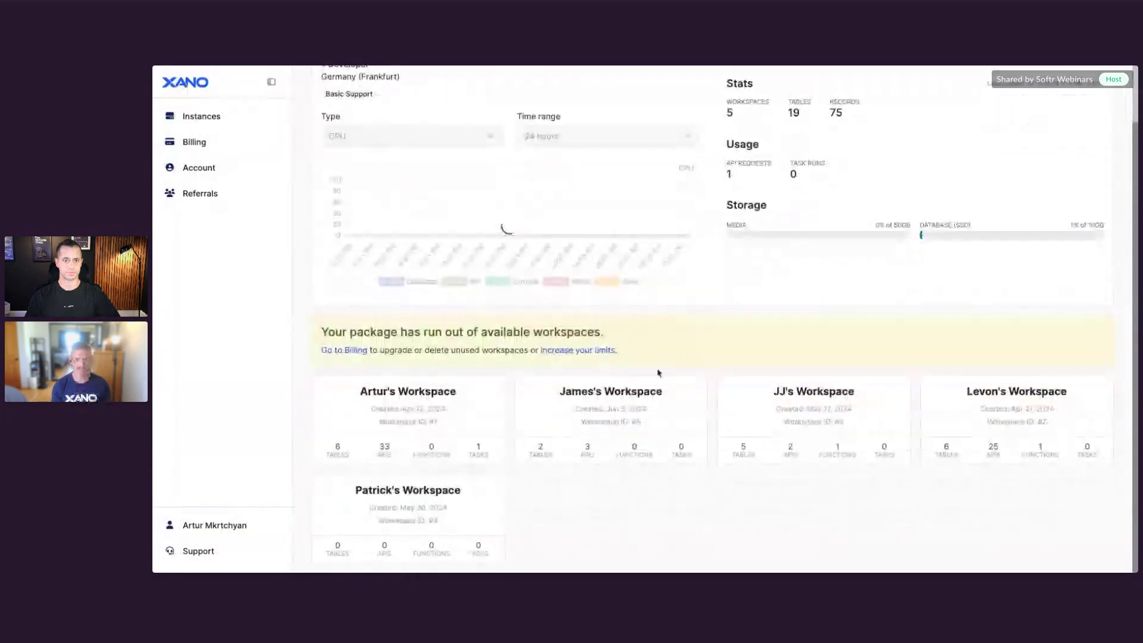
{"action": "left_click", "coordinate": [796, 406]}
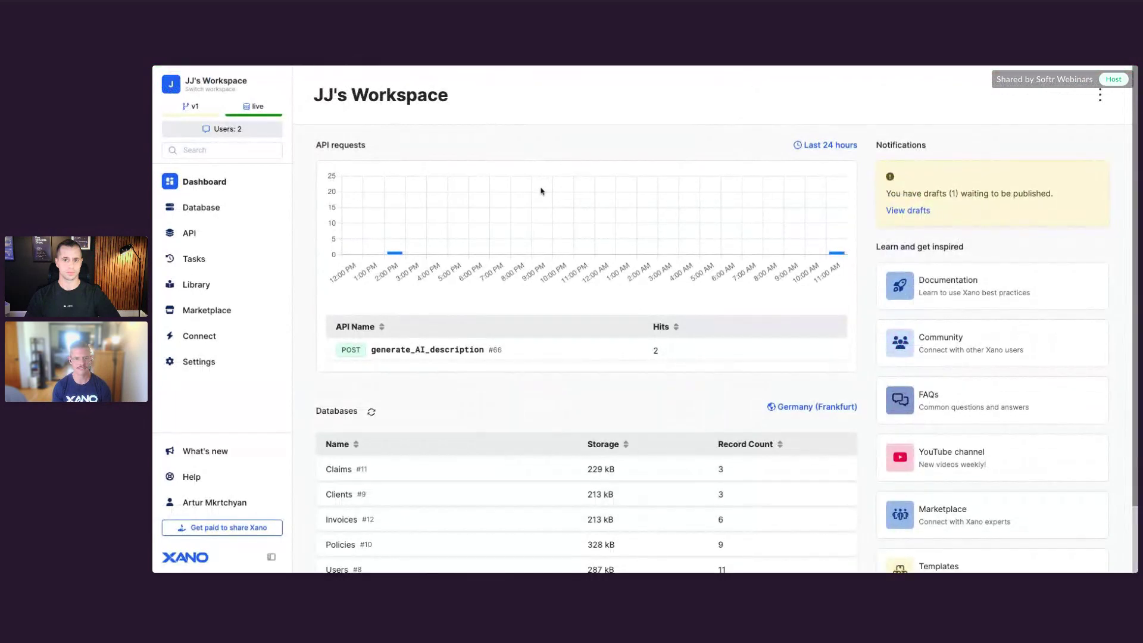
Step: View the workspace's database tables and show the data import options for creating a new table
{"action": "left_click", "coordinate": [202, 212]}
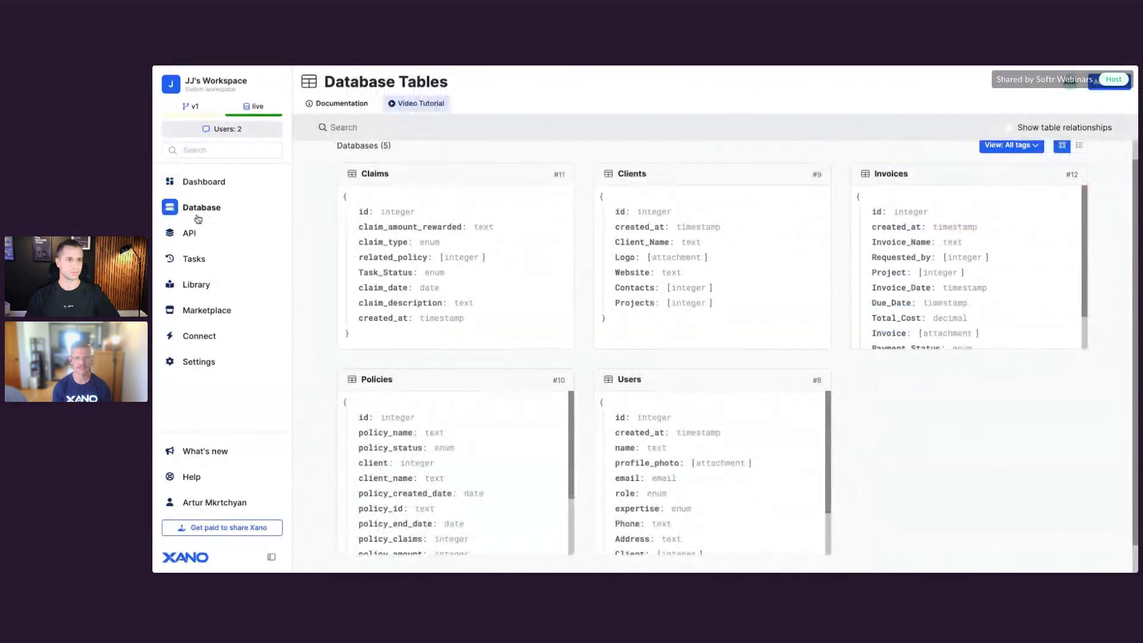
{"action": "left_click", "coordinate": [1122, 89]}
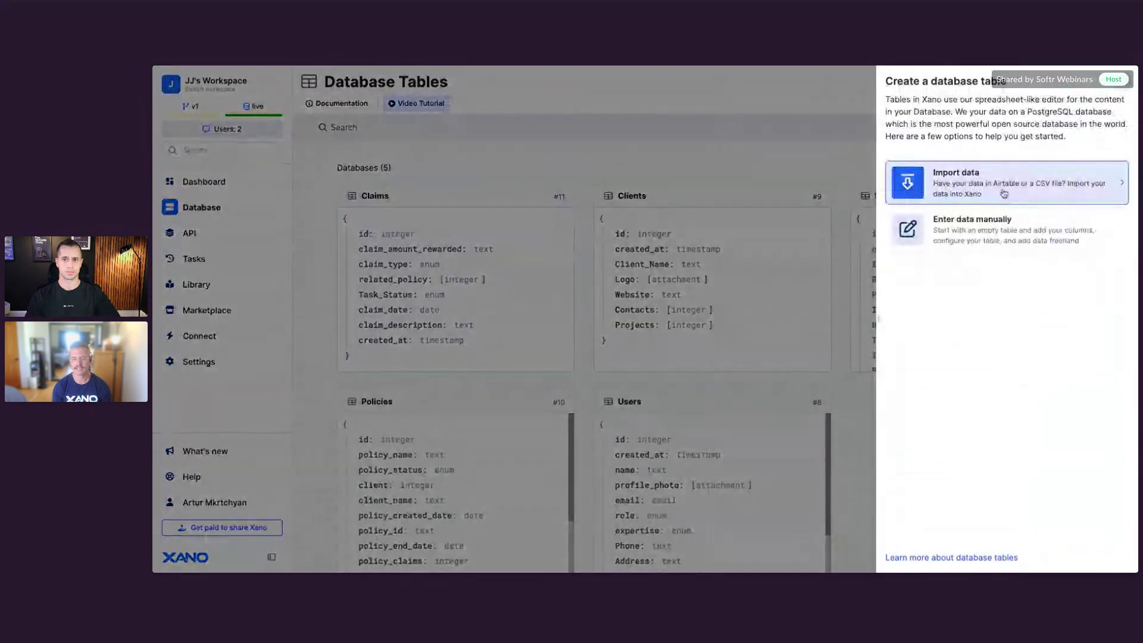
{"action": "left_click", "coordinate": [1003, 190]}
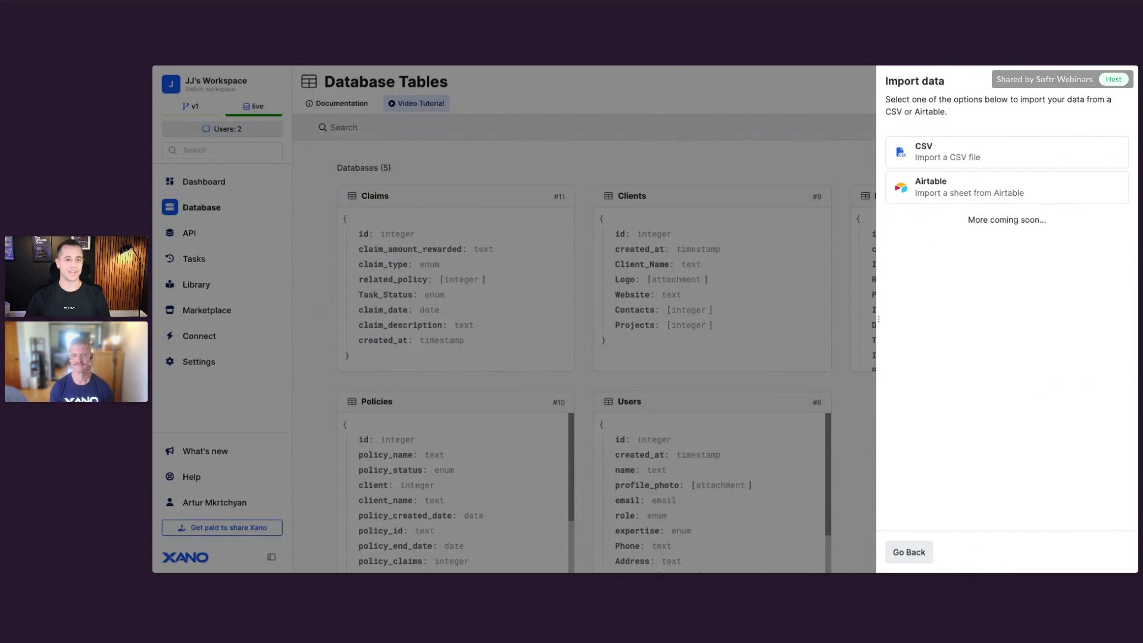
Step: Return to the Softr builder, open the Dashboard page and browse blocks to add above the My Policies list
{"action": "key", "text": "alt+Tab"}
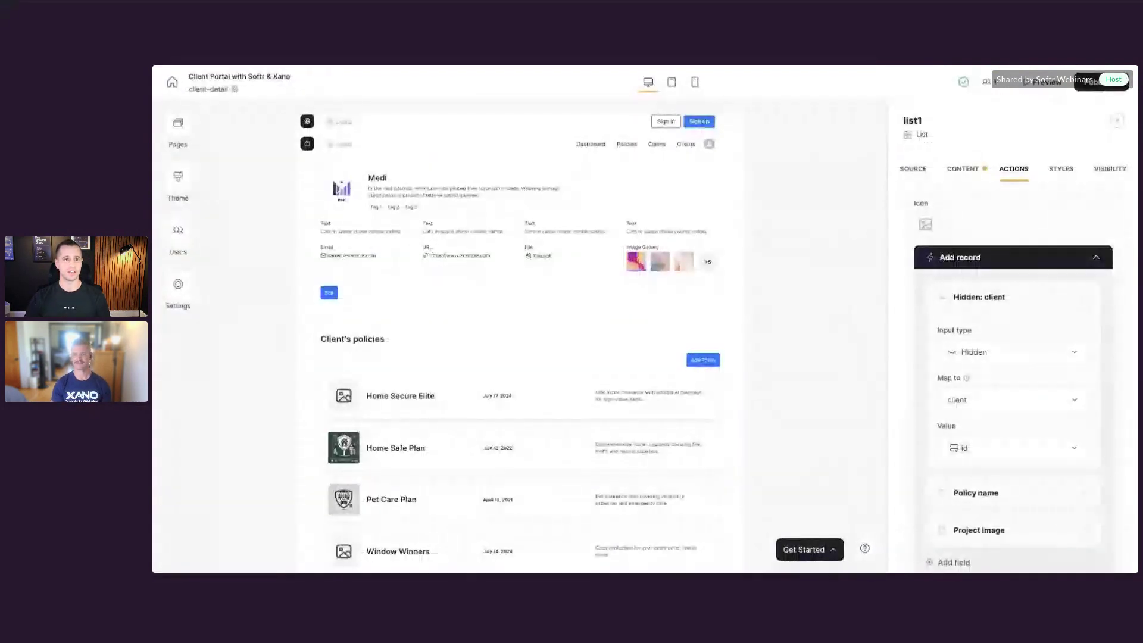
{"action": "left_click", "coordinate": [179, 123]}
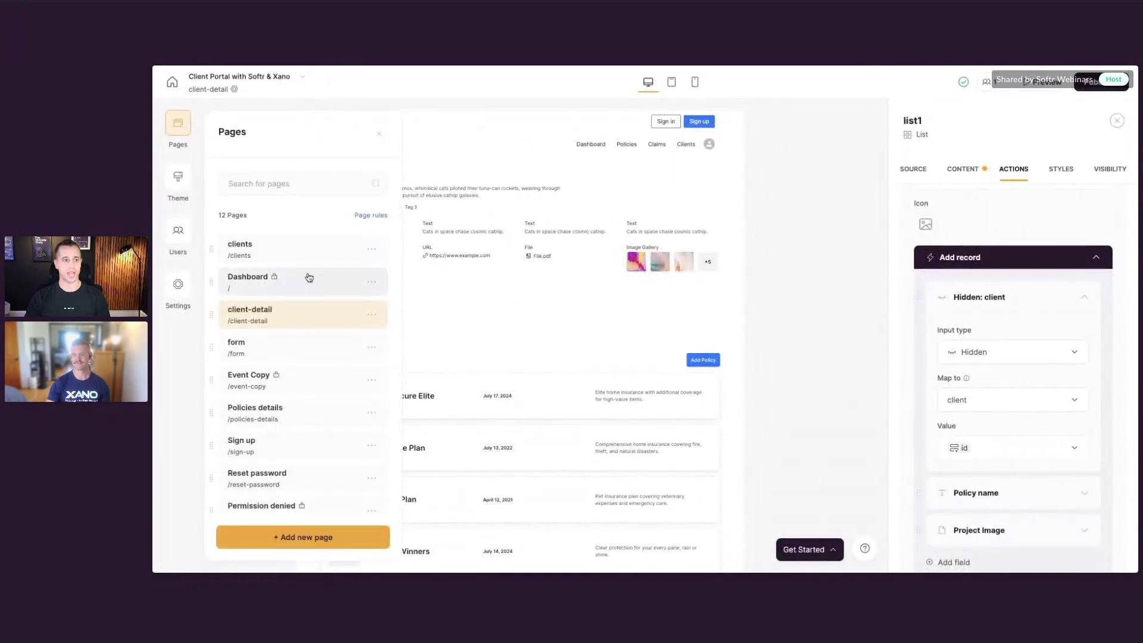
{"action": "left_click", "coordinate": [306, 276]}
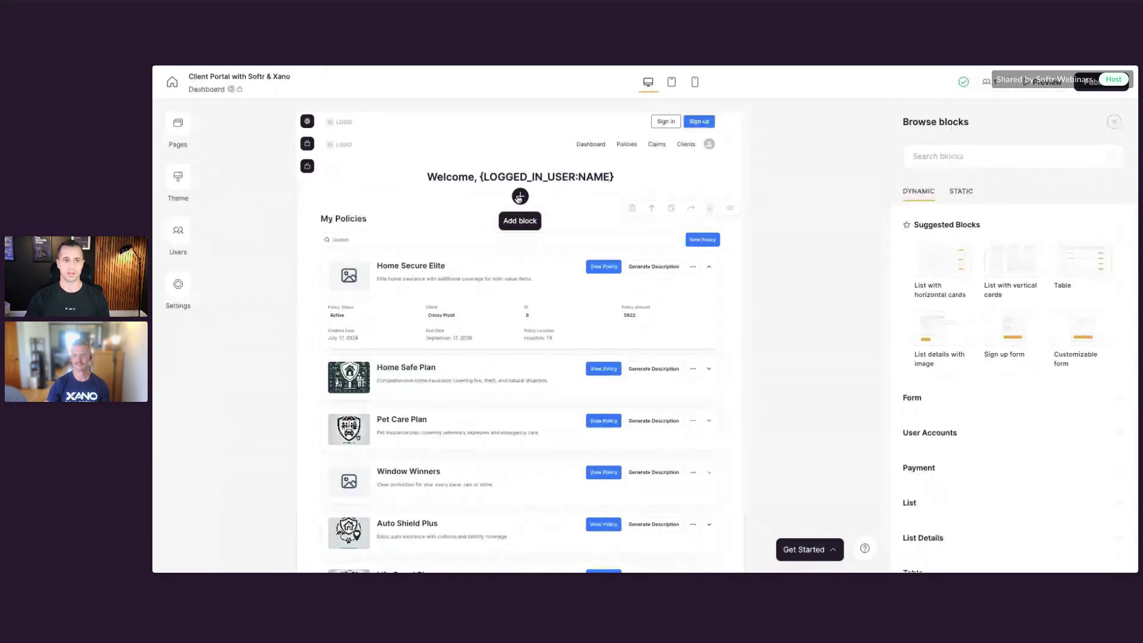
{"action": "scroll", "coordinate": [996, 341], "scroll_direction": "down", "scroll_amount": 2}
{"action": "scroll", "coordinate": [996, 341], "scroll_direction": "down", "scroll_amount": 1}
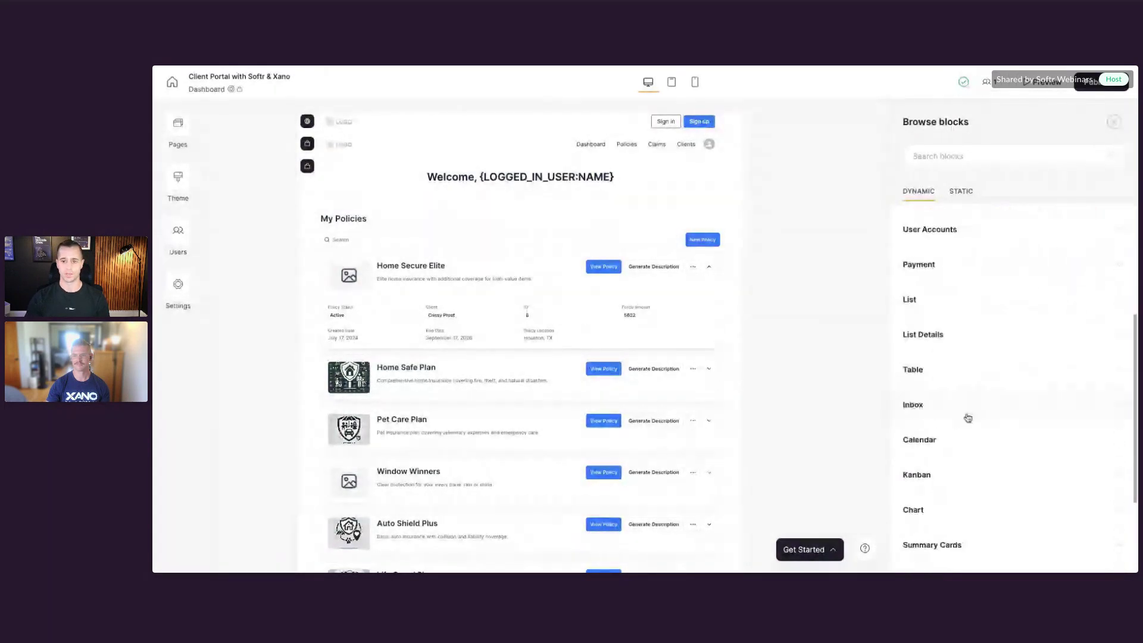
Step: Insert a Line chart block between the welcome heading and the My Policies list
{"action": "left_click", "coordinate": [952, 503]}
{"action": "mouse_move", "coordinate": [966, 272]}
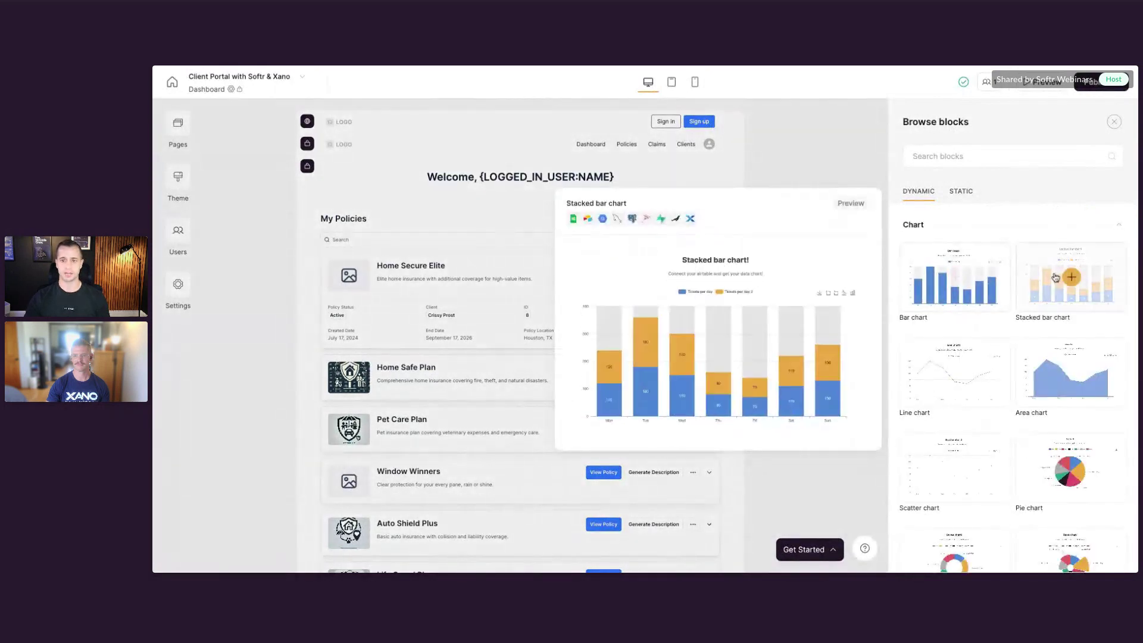
{"action": "scroll", "coordinate": [950, 368], "scroll_direction": "down", "scroll_amount": 1}
{"action": "scroll", "coordinate": [951, 369], "scroll_direction": "down", "scroll_amount": 1}
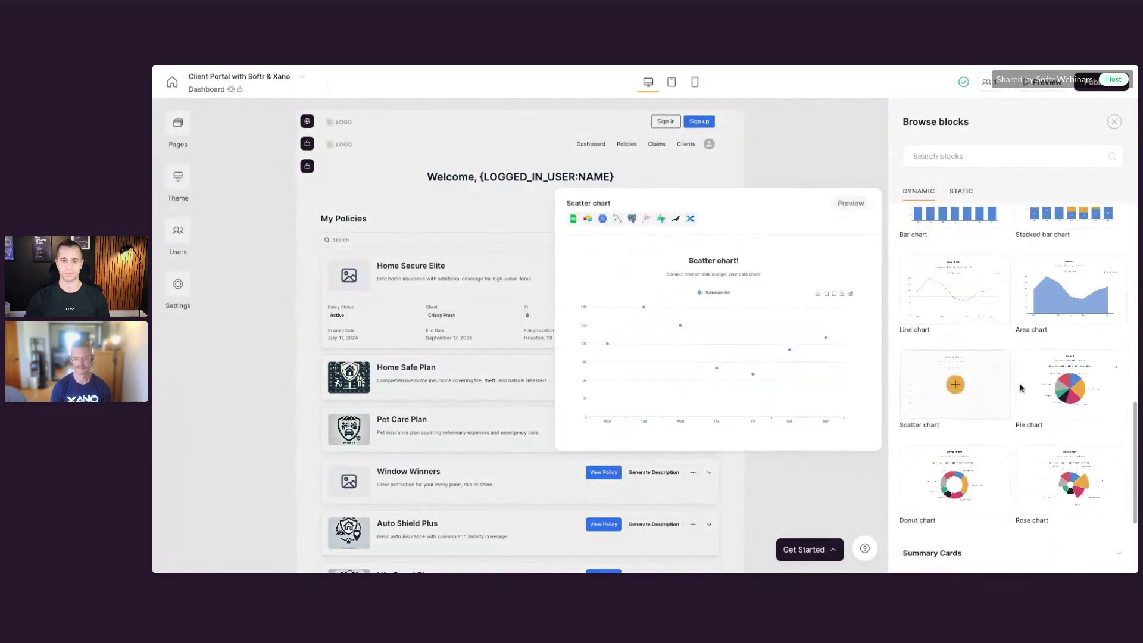
{"action": "left_click", "coordinate": [956, 290]}
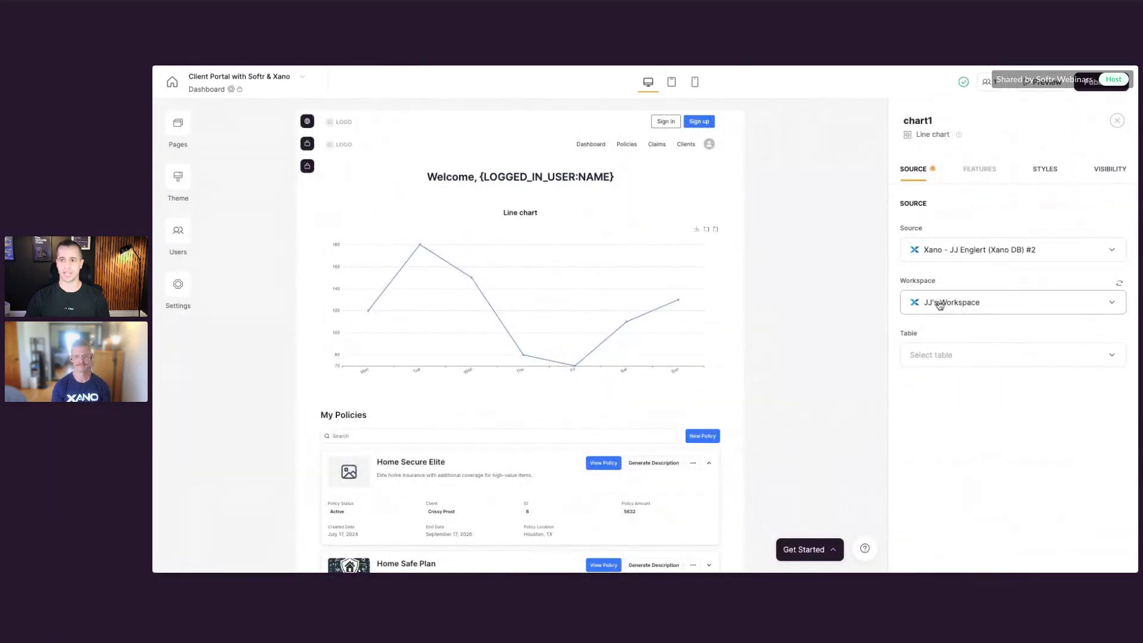
Step: Connect the line chart to the Policies table and set its title to "Policies"
{"action": "left_click", "coordinate": [935, 357]}
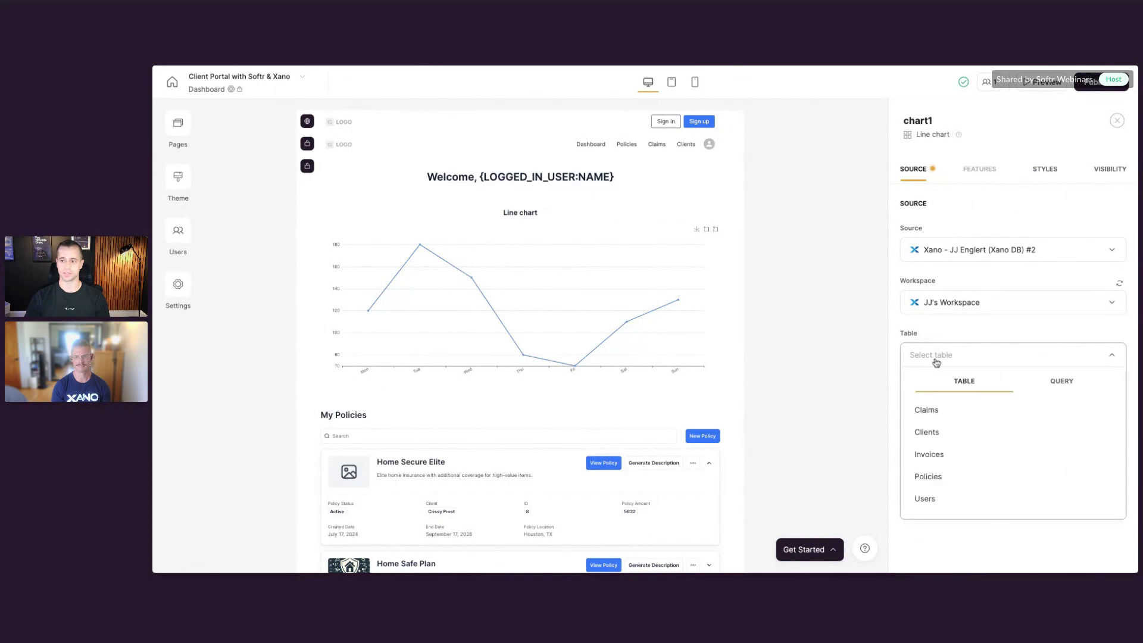
{"action": "left_click", "coordinate": [936, 479]}
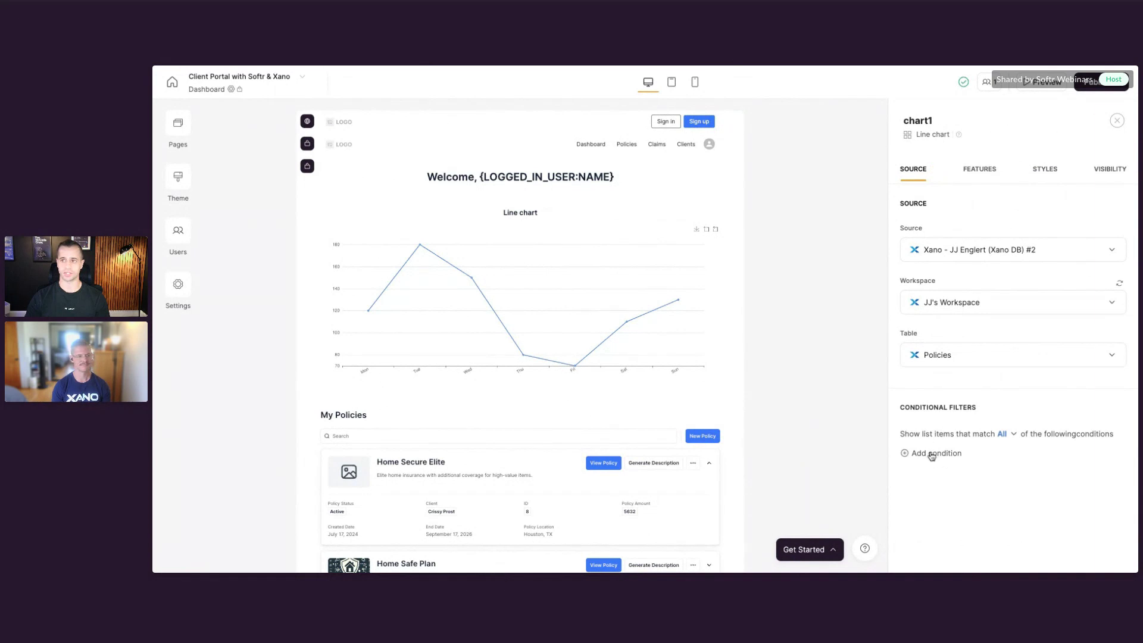
{"action": "left_click", "coordinate": [989, 171]}
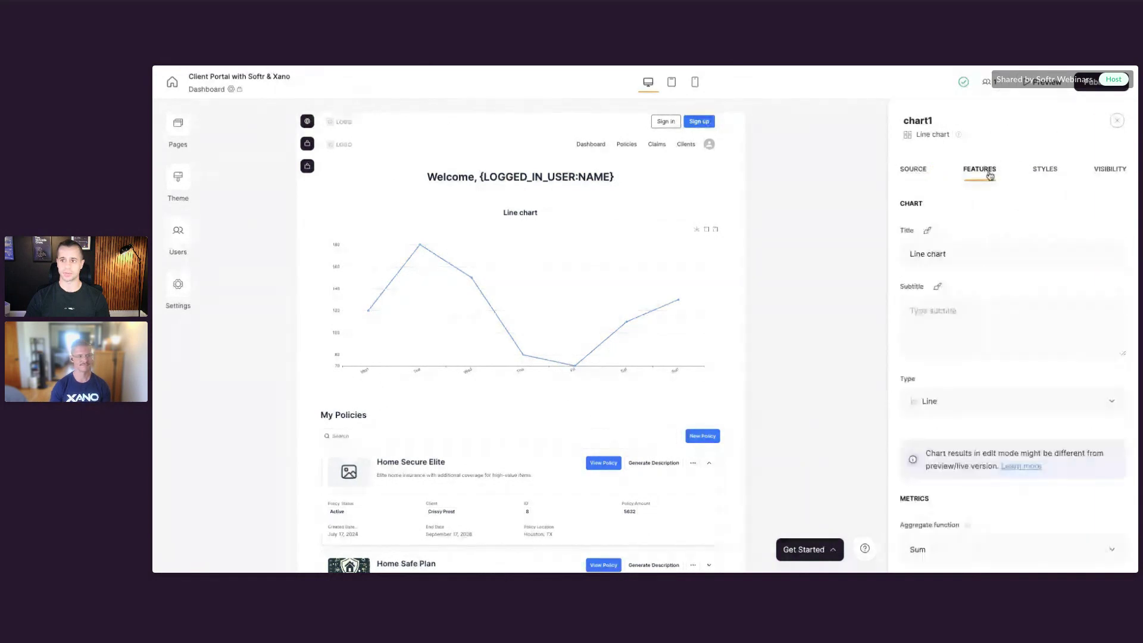
{"action": "triple_click", "coordinate": [955, 243]}
{"action": "type", "text": "Policies"}
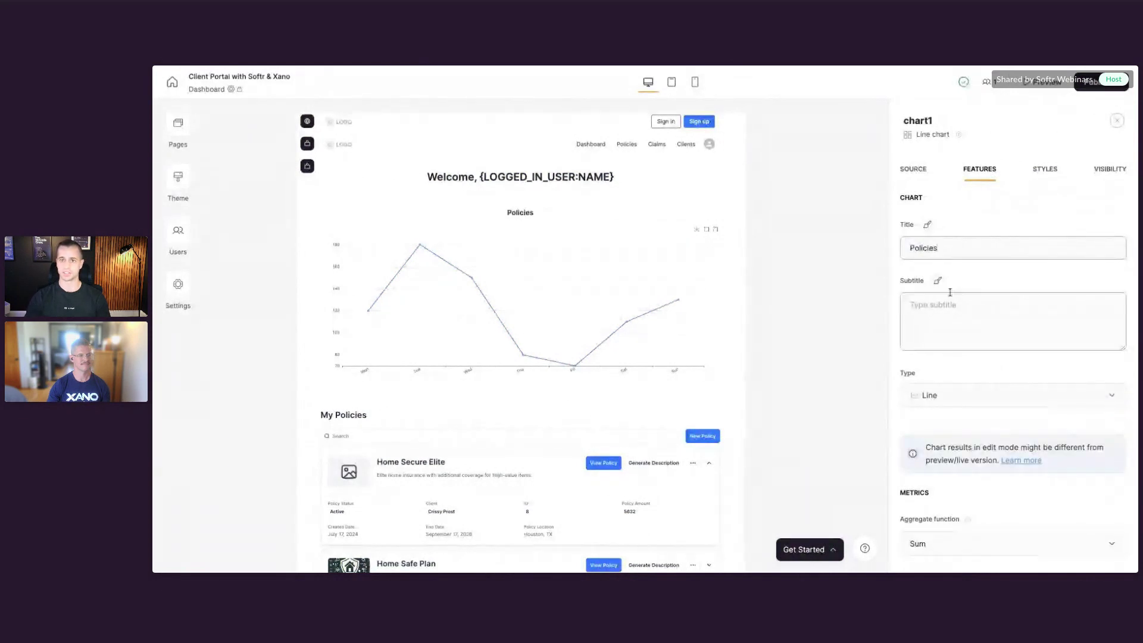
Step: Try the Bar and Stacked types on the Policies chart and set it back to Line
{"action": "scroll", "coordinate": [950, 293], "scroll_direction": "down", "scroll_amount": 3}
{"action": "left_click", "coordinate": [944, 303]}
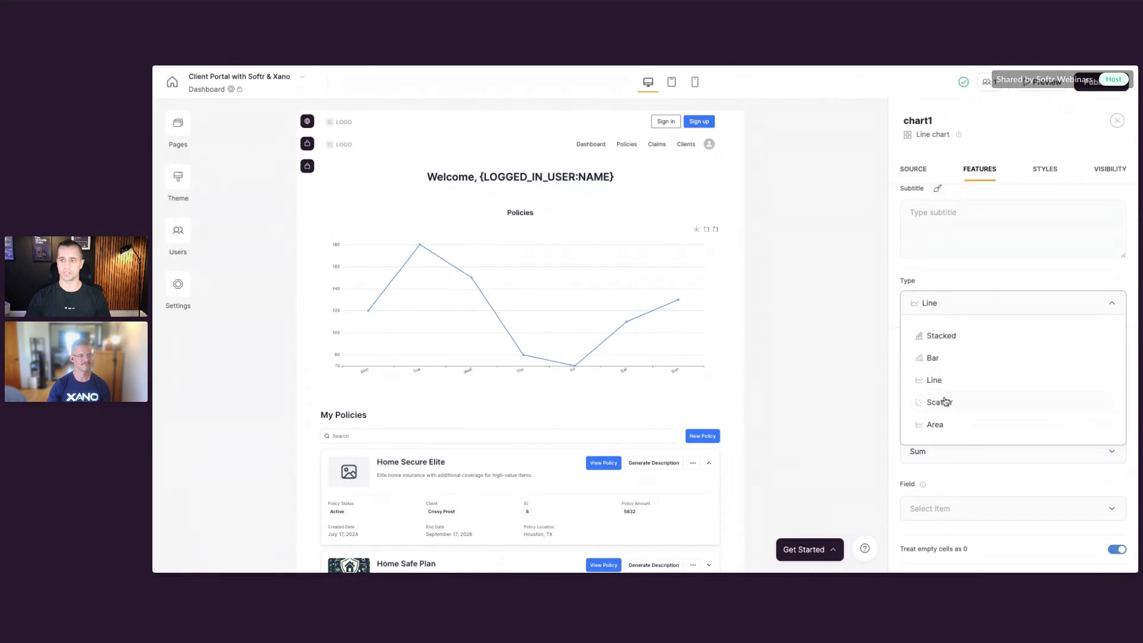
{"action": "left_click", "coordinate": [944, 359]}
{"action": "left_click", "coordinate": [945, 305]}
{"action": "left_click", "coordinate": [942, 338]}
{"action": "left_click", "coordinate": [946, 302]}
{"action": "left_click", "coordinate": [944, 379]}
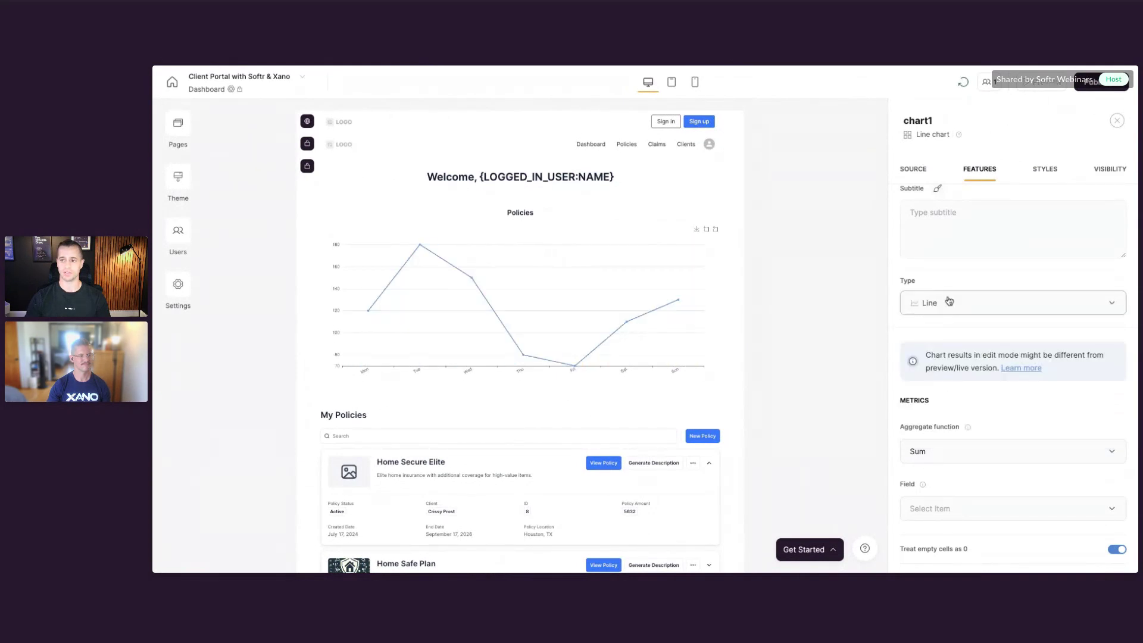
Step: Set the Policies chart's metric field to policy_amount and group the data by policy_created_date
{"action": "scroll", "coordinate": [950, 301], "scroll_direction": "down", "scroll_amount": 3}
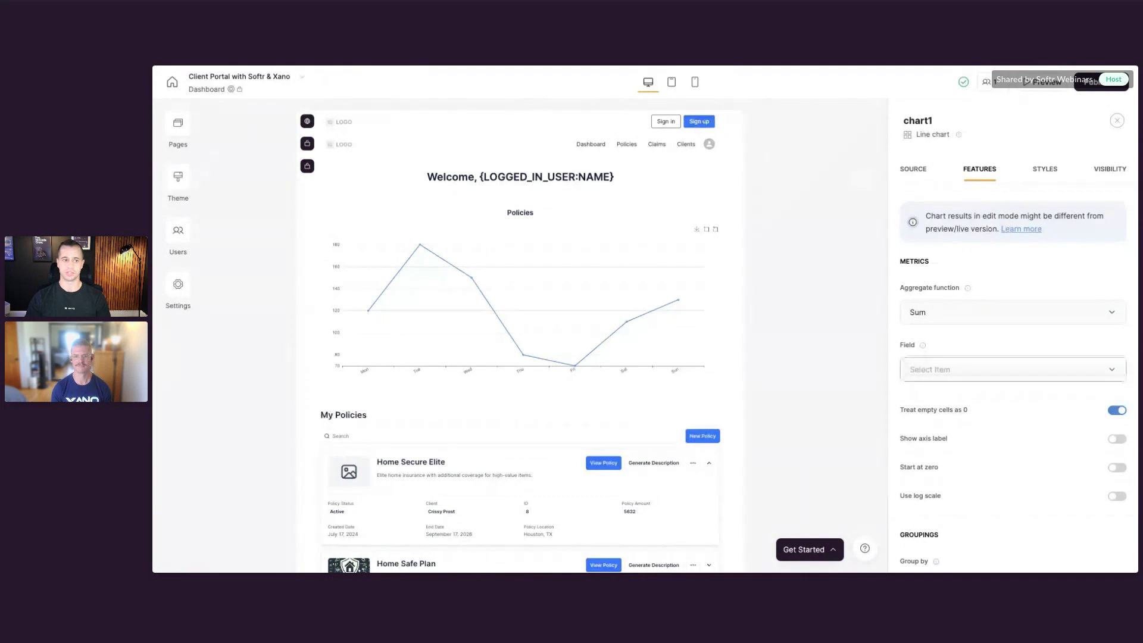
{"action": "left_click", "coordinate": [964, 369]}
{"action": "left_click", "coordinate": [965, 445]}
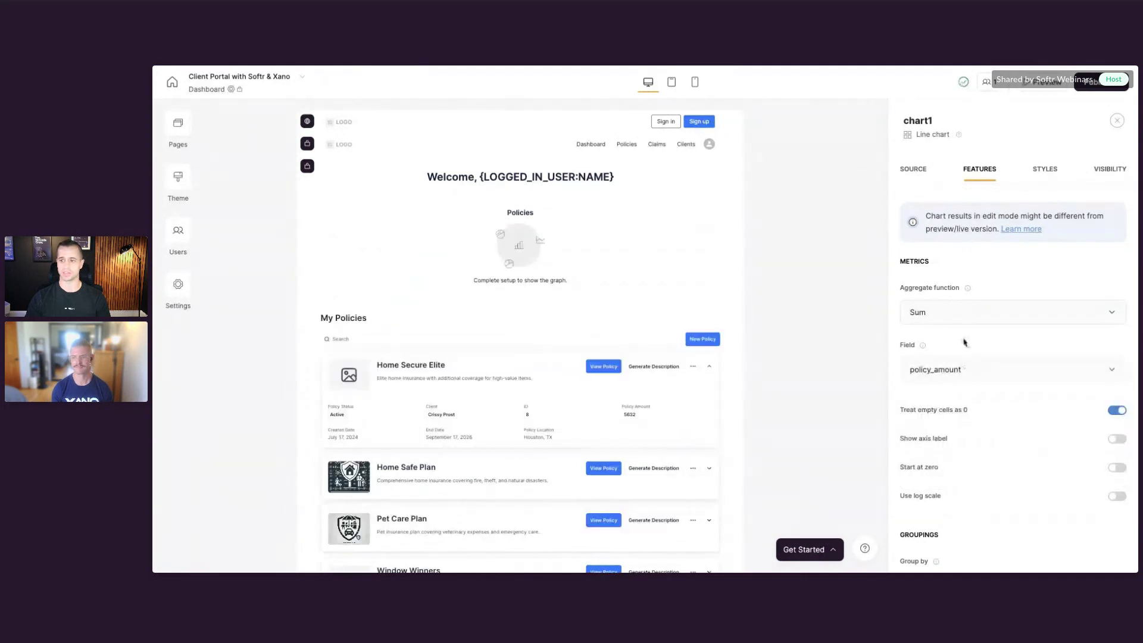
{"action": "scroll", "coordinate": [963, 339], "scroll_direction": "down", "scroll_amount": 5}
{"action": "left_click", "coordinate": [961, 259]}
{"action": "scroll", "coordinate": [965, 381], "scroll_direction": "down", "scroll_amount": 3}
{"action": "left_click", "coordinate": [972, 388]}
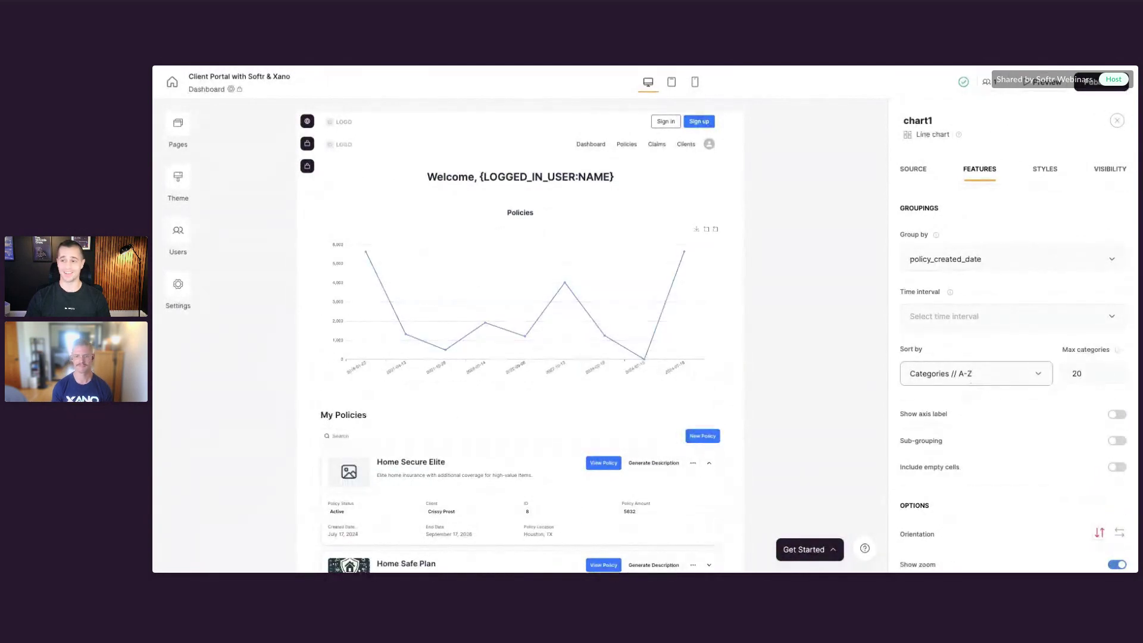
Step: Review the chart's remaining options for sorting, maximum categories, axis label, sub-grouping, orientation, zoom, tooltip and download
{"action": "scroll", "coordinate": [1046, 374], "scroll_direction": "down", "scroll_amount": 1}
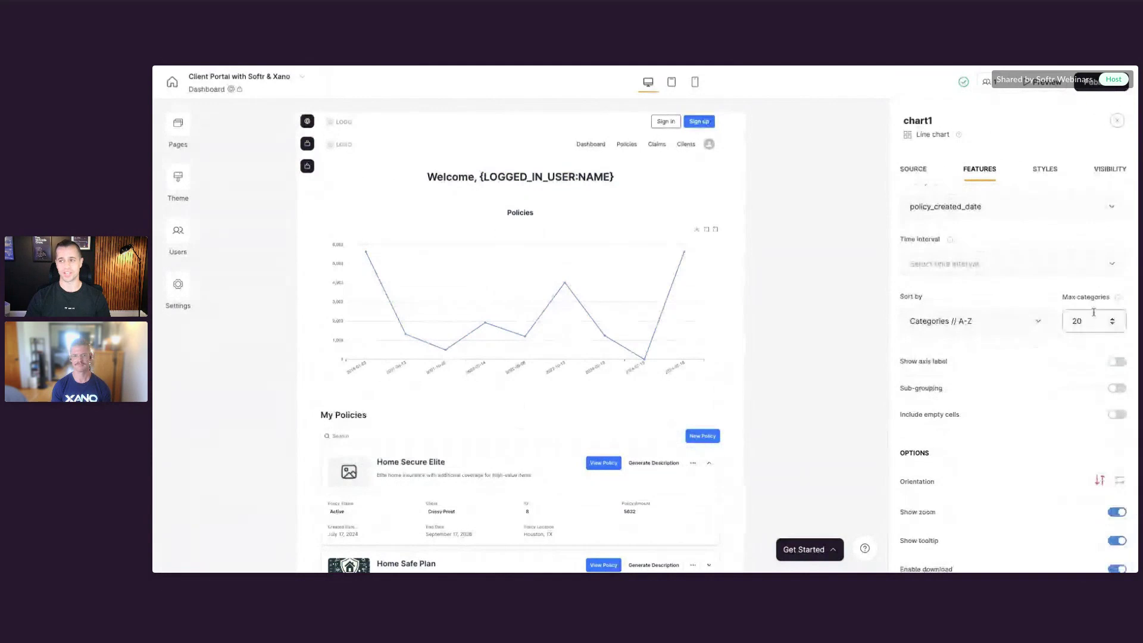
{"action": "scroll", "coordinate": [1046, 374], "scroll_direction": "down", "scroll_amount": 2}
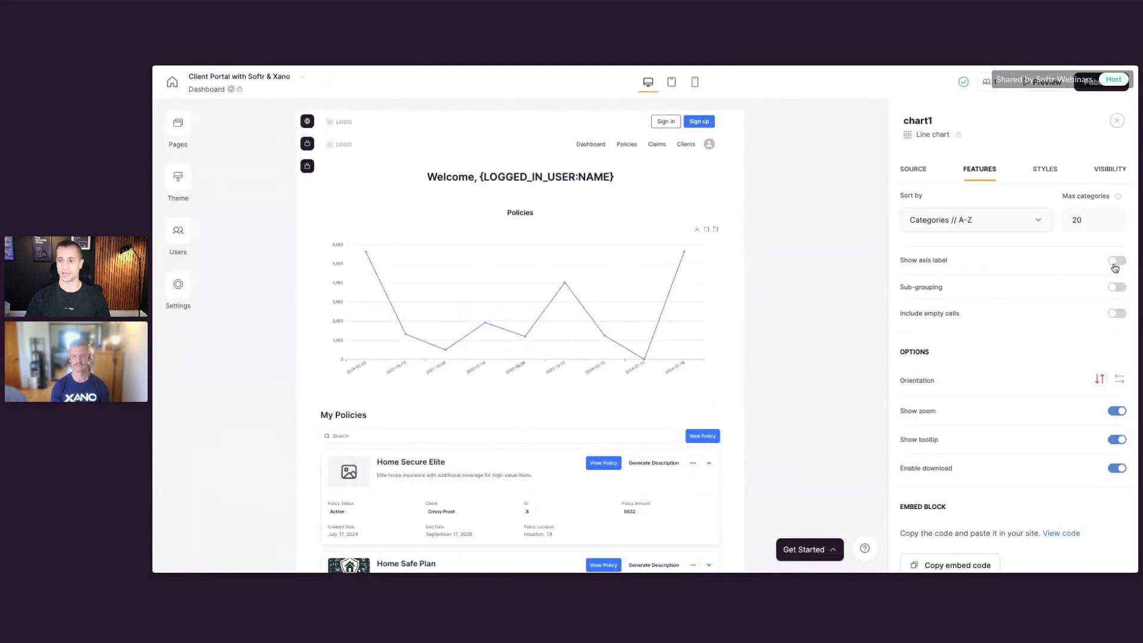
{"action": "scroll", "coordinate": [1102, 375], "scroll_direction": "down", "scroll_amount": 1}
{"action": "scroll", "coordinate": [1049, 439], "scroll_direction": "up", "scroll_amount": 3}
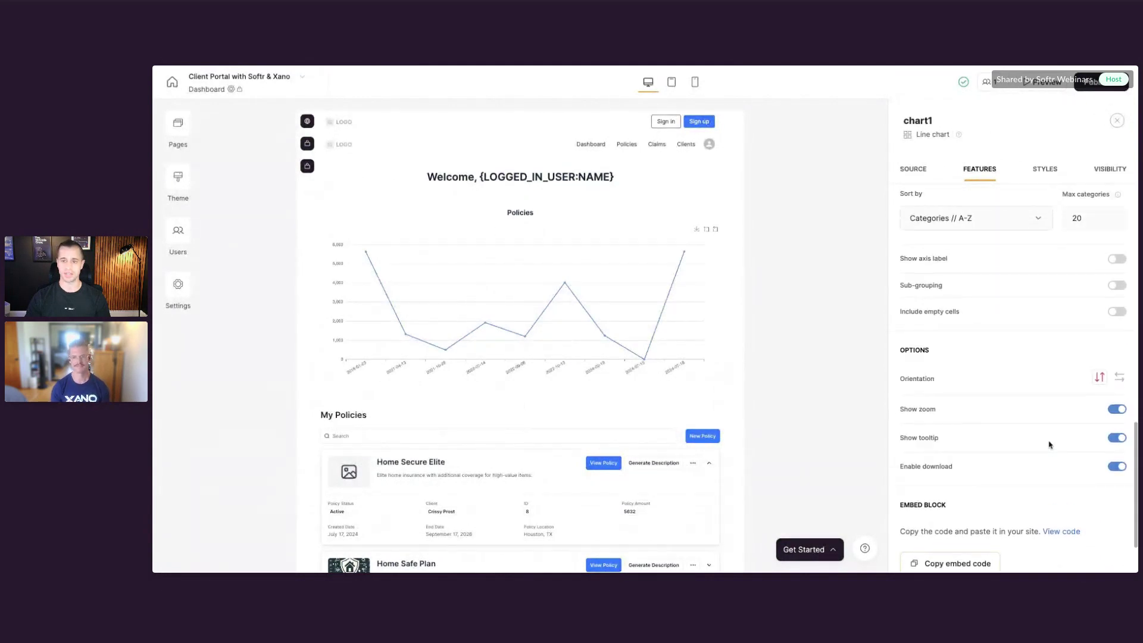
{"action": "scroll", "coordinate": [1049, 445], "scroll_direction": "up", "scroll_amount": 6}
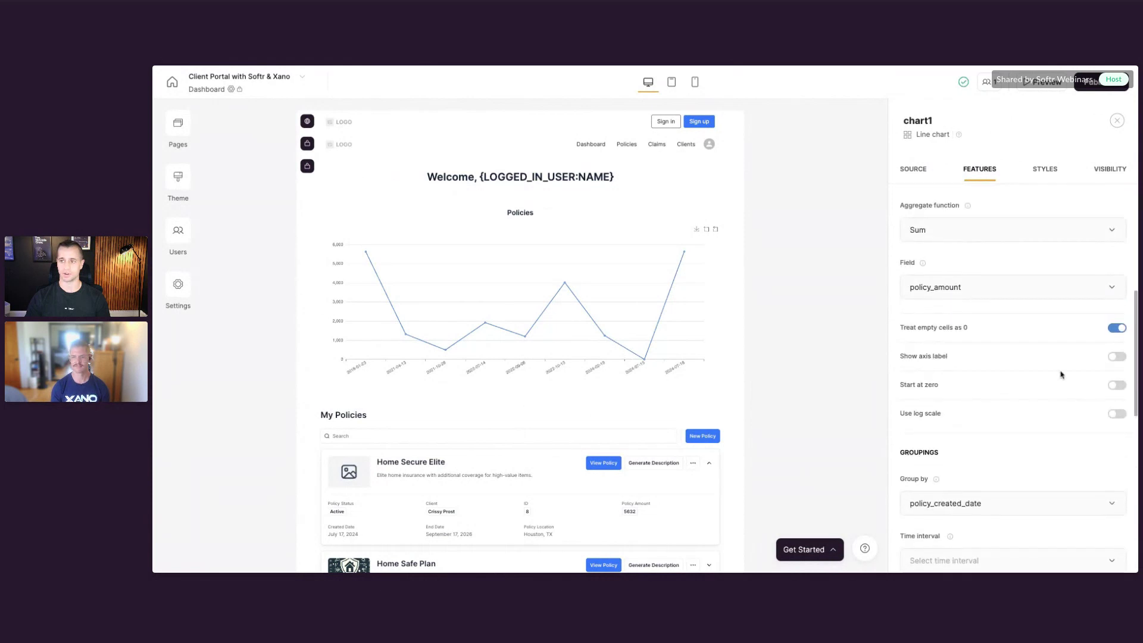
{"action": "scroll", "coordinate": [1061, 374], "scroll_direction": "up", "scroll_amount": 3}
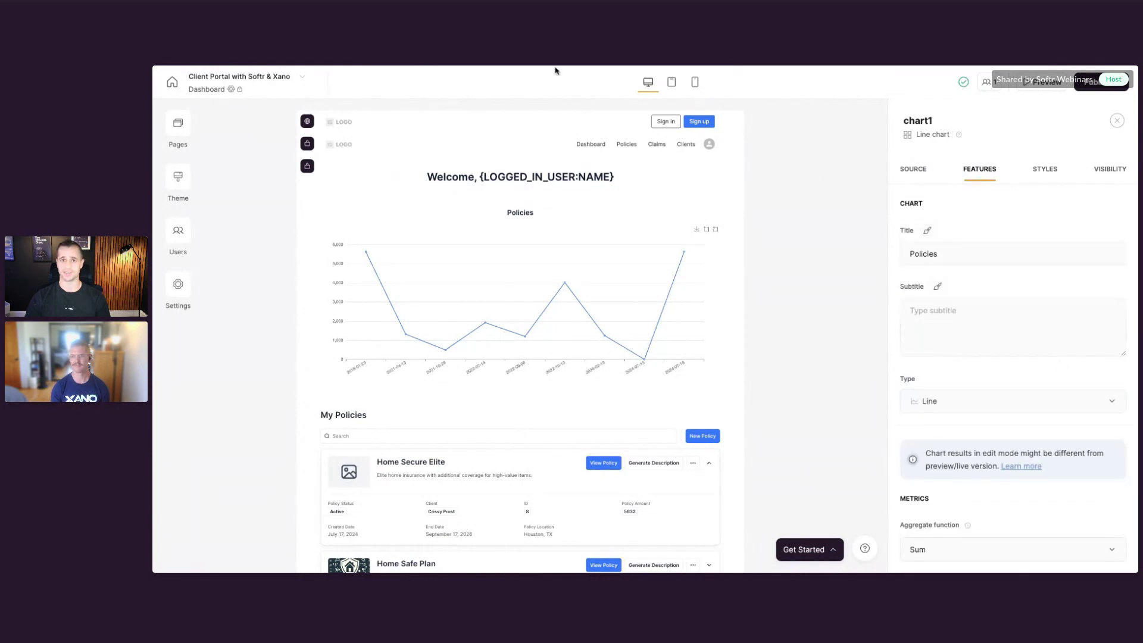
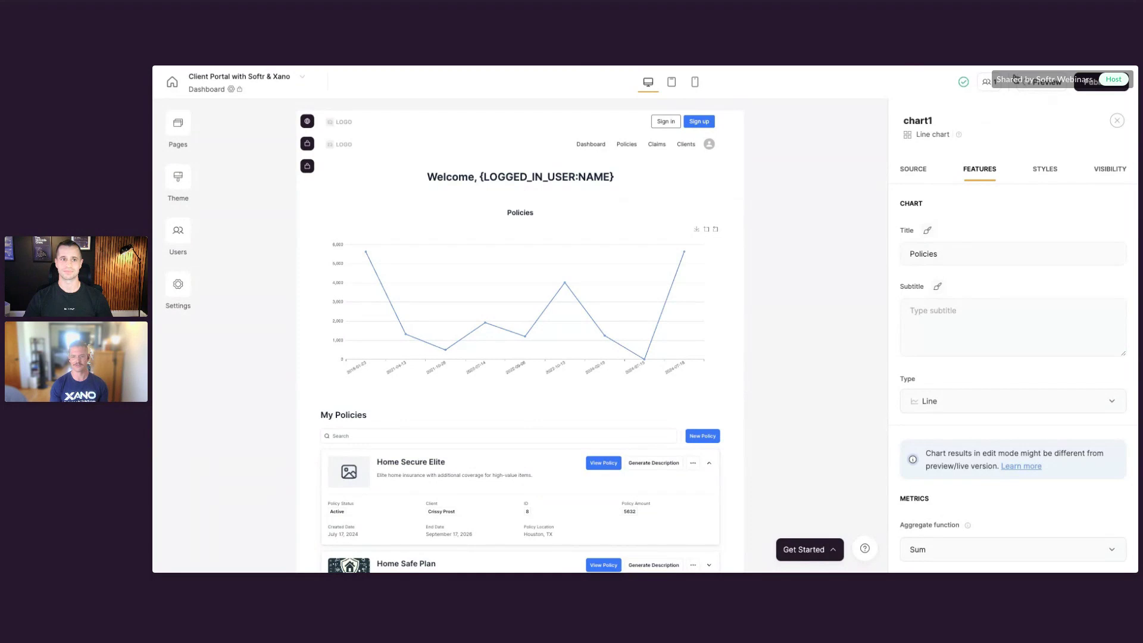
Step: Preview the Dashboard as a different user and check the personalised name in the welcome heading
{"action": "left_click", "coordinate": [1015, 77]}
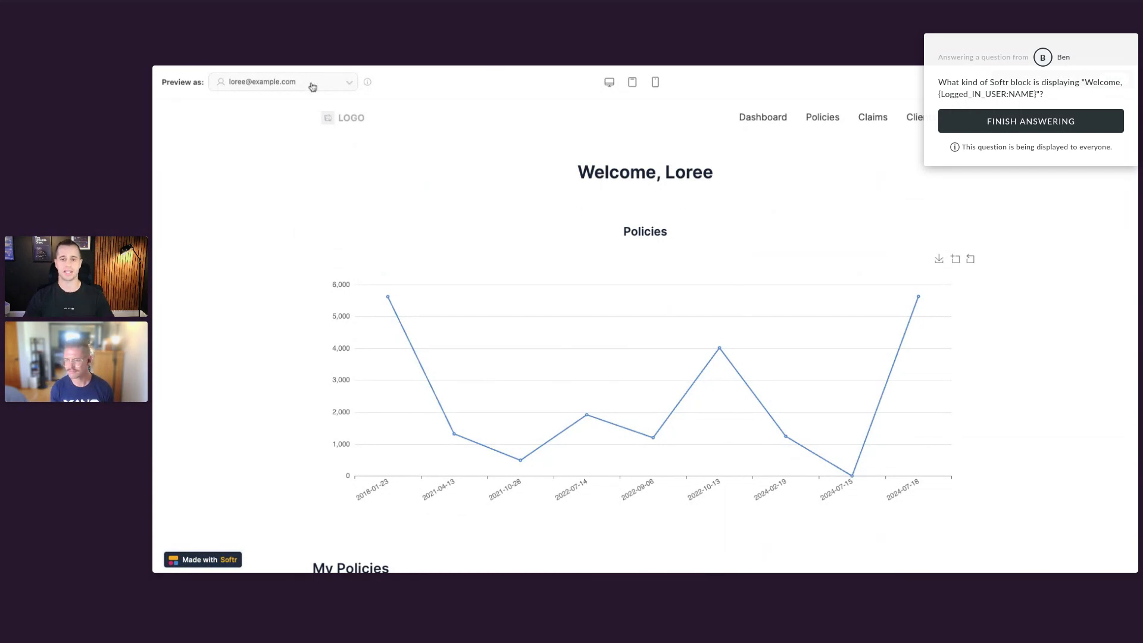
{"action": "left_click", "coordinate": [283, 82]}
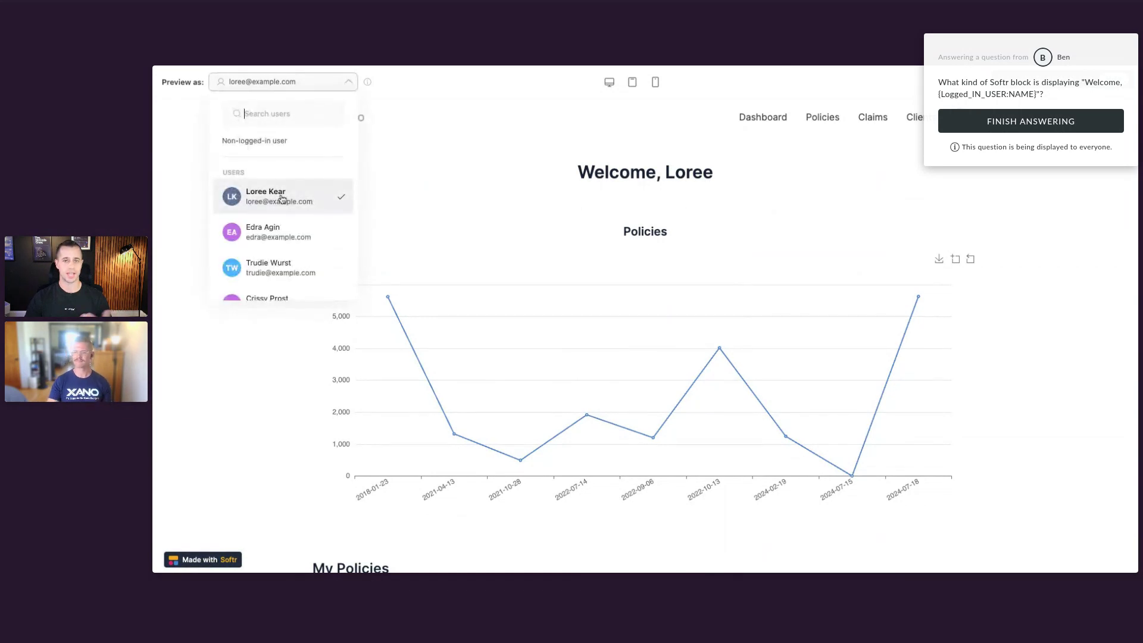
{"action": "scroll", "coordinate": [280, 200], "scroll_direction": "down", "scroll_amount": 2}
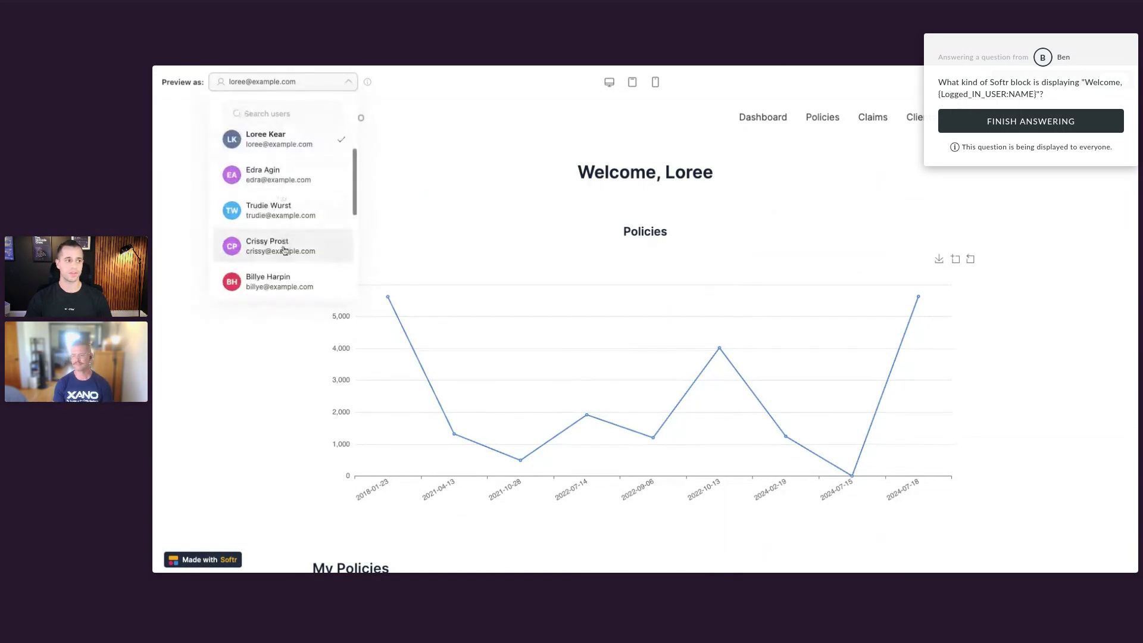
{"action": "left_click", "coordinate": [278, 246]}
{"action": "left_click", "coordinate": [705, 379]}
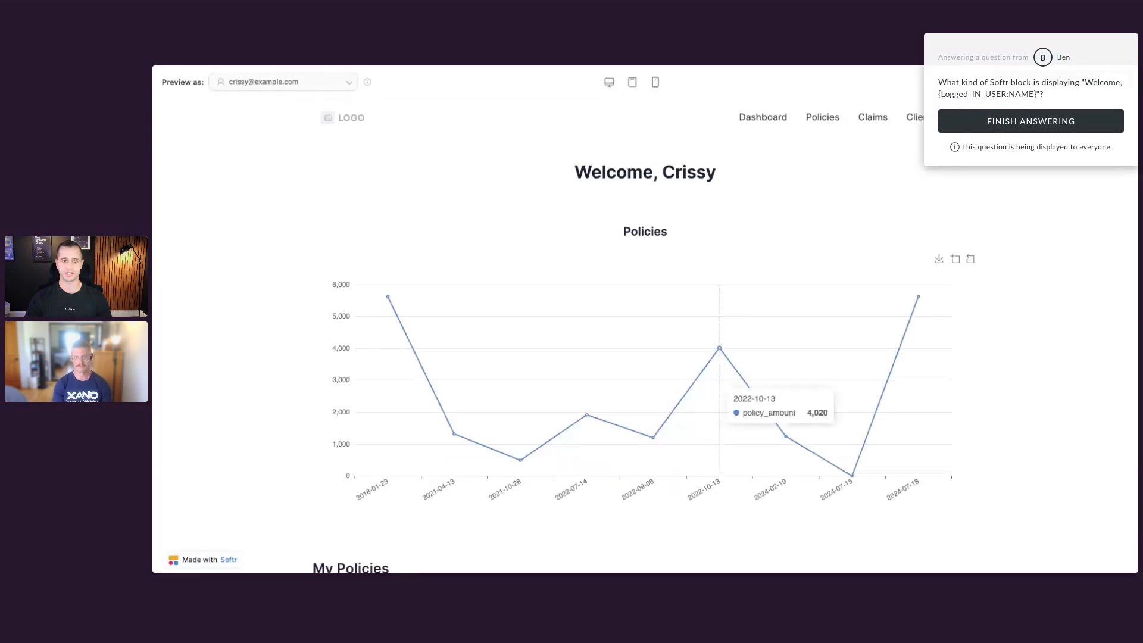
{"action": "left_click_drag", "start_coordinate": [719, 173], "coordinate": [670, 173]}
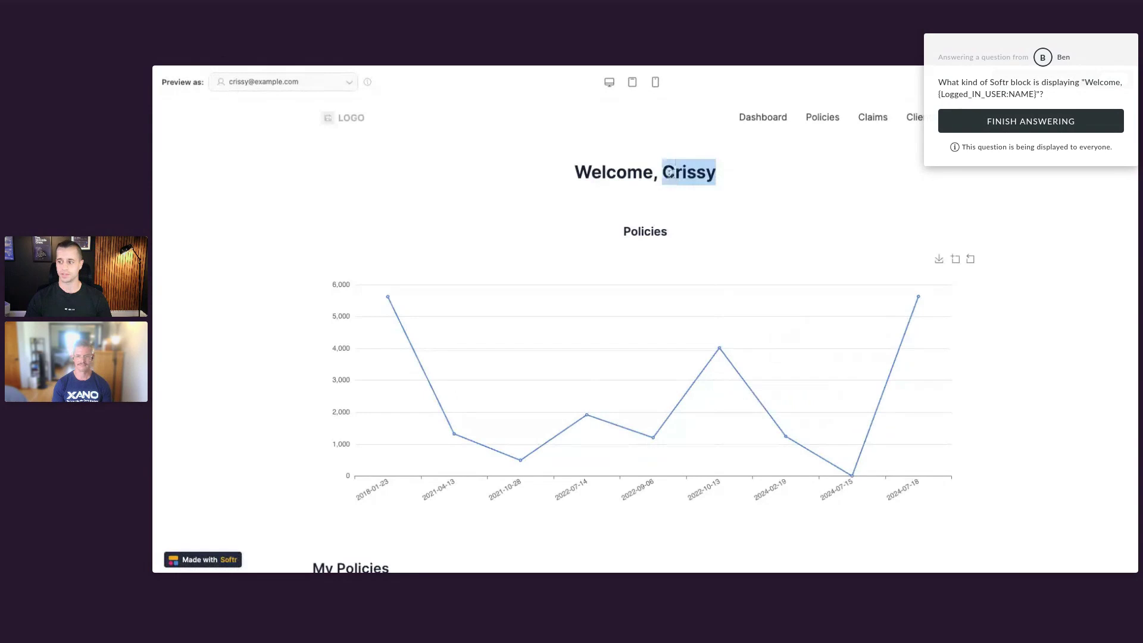
Step: Show which users the app can be previewed as, keep the current one, and close the preview
{"action": "left_click", "coordinate": [271, 83]}
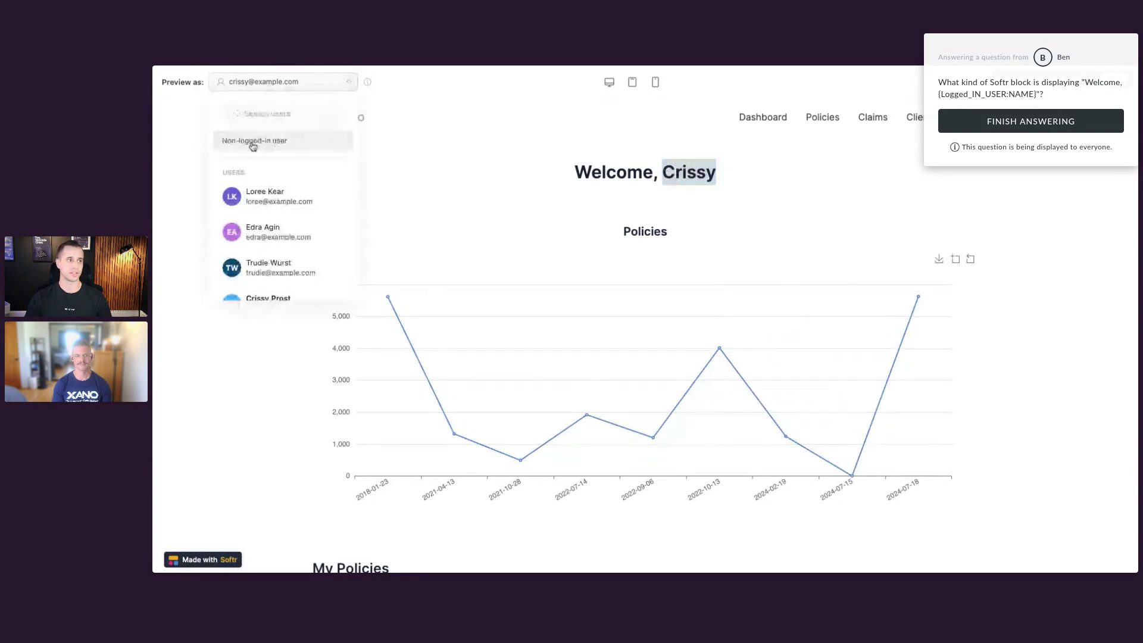
{"action": "left_click", "coordinate": [553, 177]}
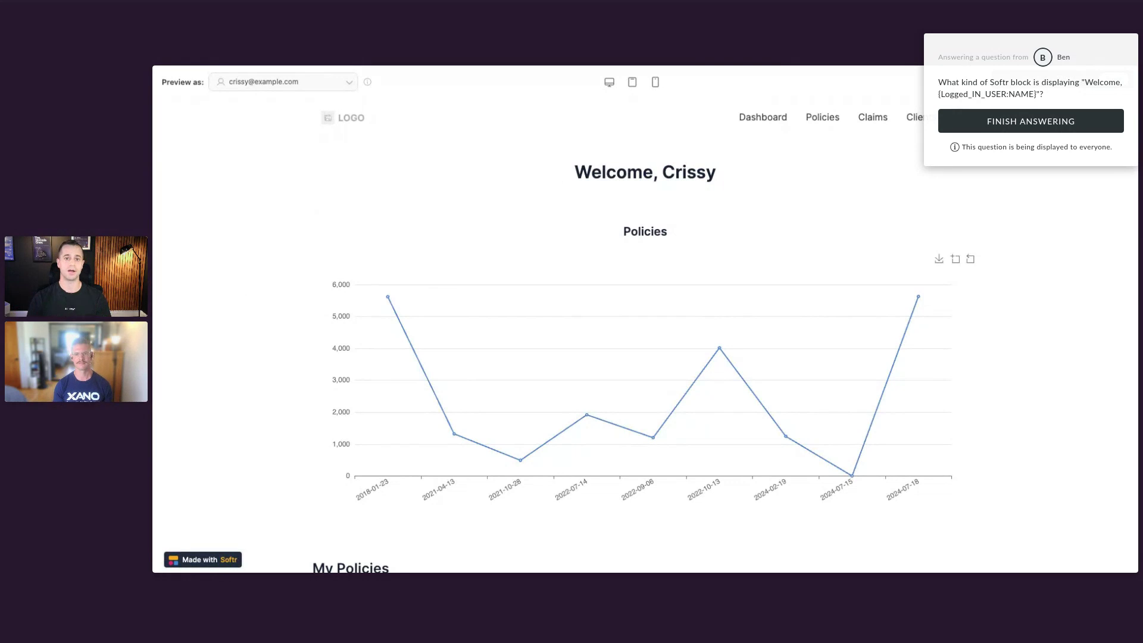
{"action": "left_click", "coordinate": [256, 81]}
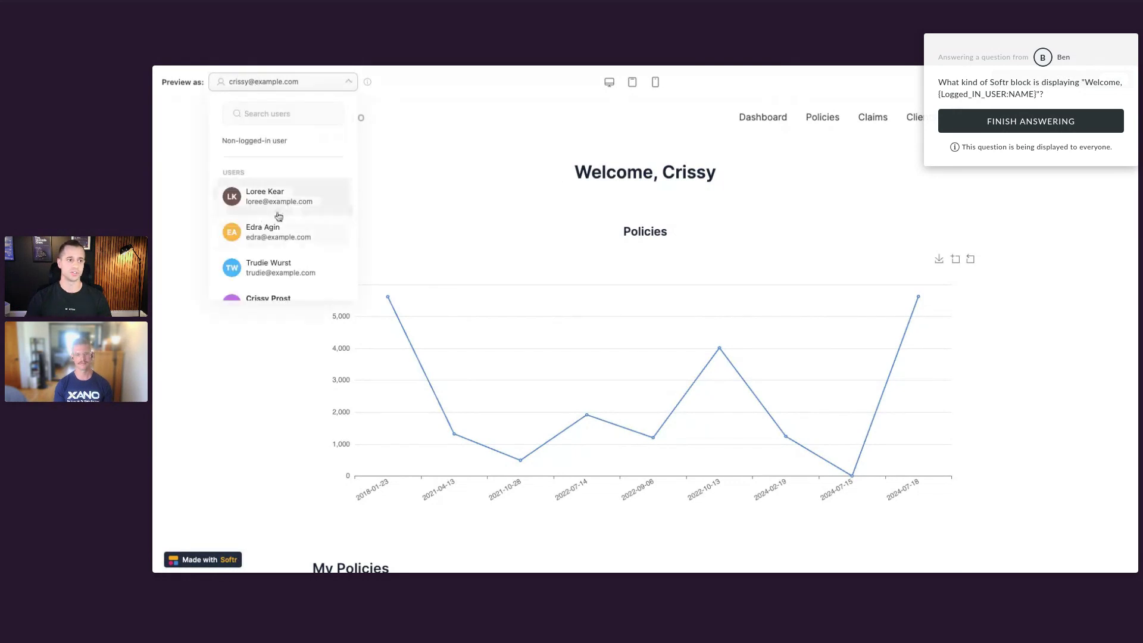
{"action": "left_click", "coordinate": [456, 193]}
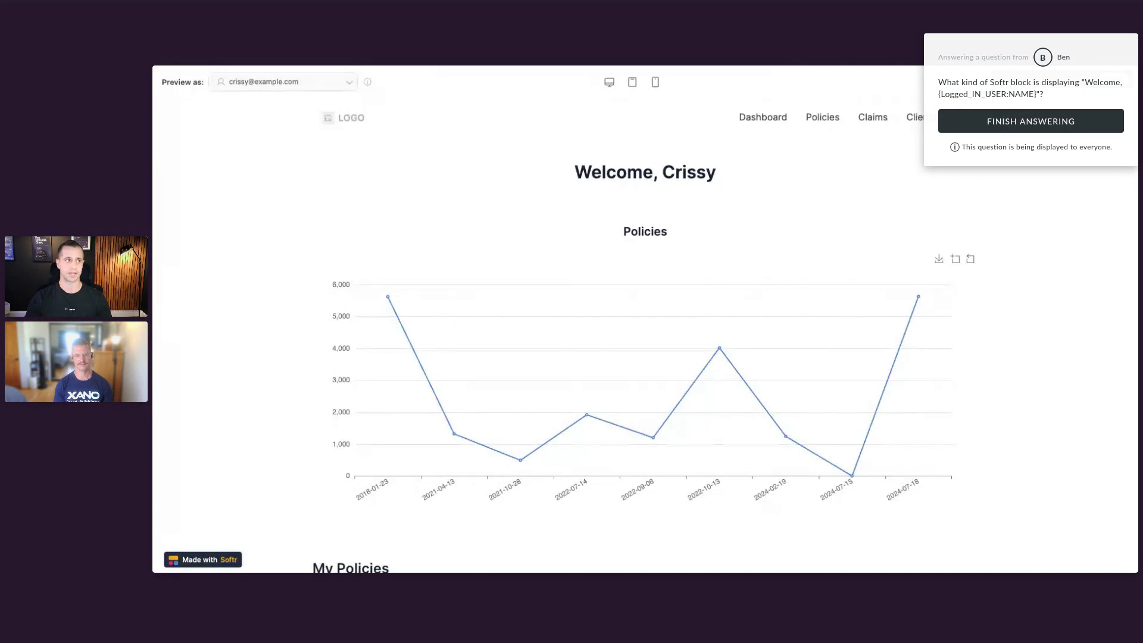
{"action": "key", "text": "ctrl+w"}
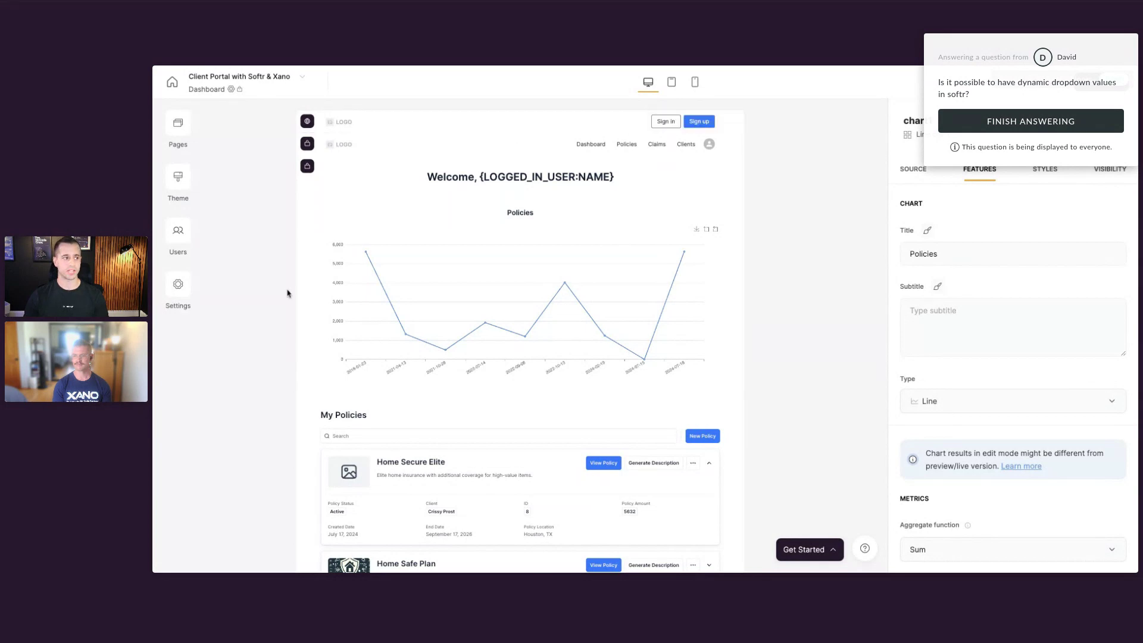
Step: View the app's users and user groups, and inspect the Consultant group's membership condition without changing it
{"action": "left_click", "coordinate": [178, 233]}
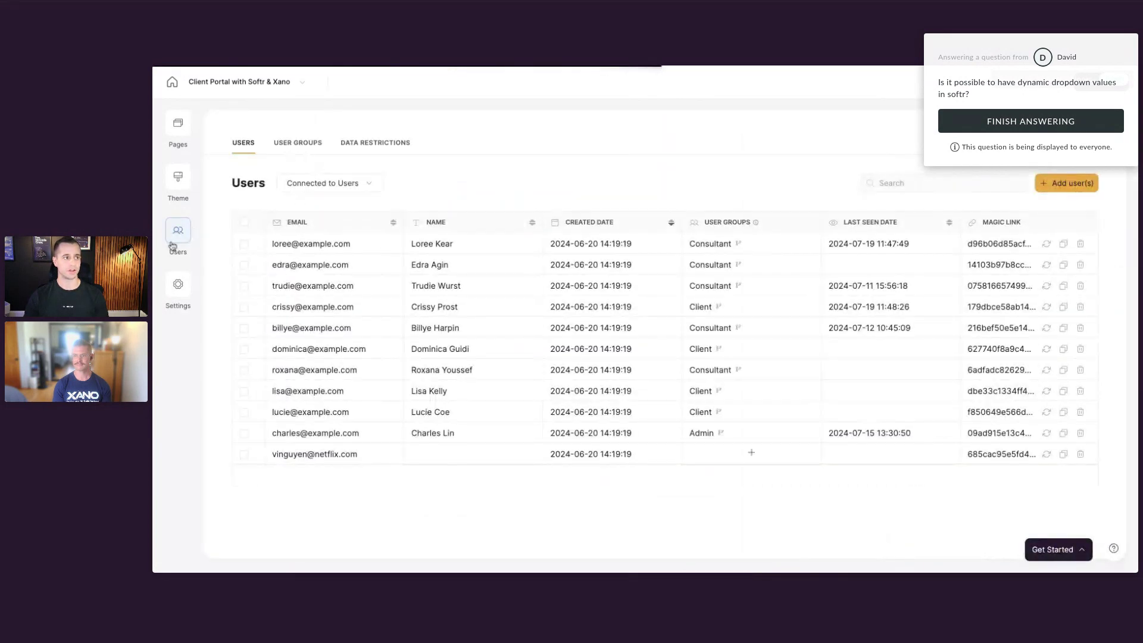
{"action": "left_click", "coordinate": [307, 144]}
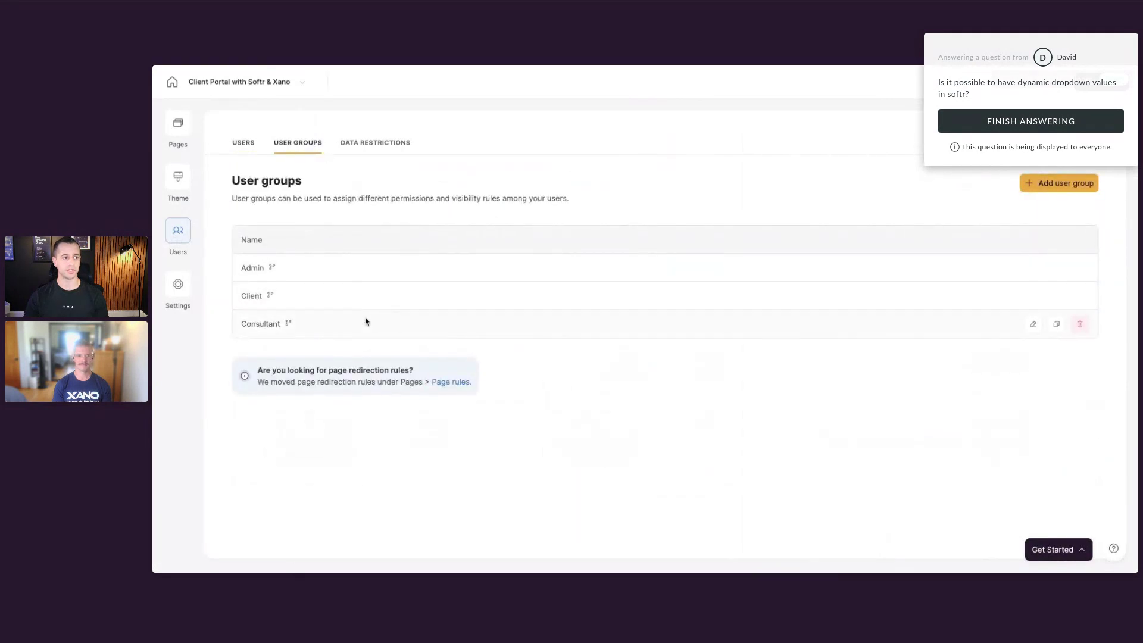
{"action": "left_click", "coordinate": [1033, 323]}
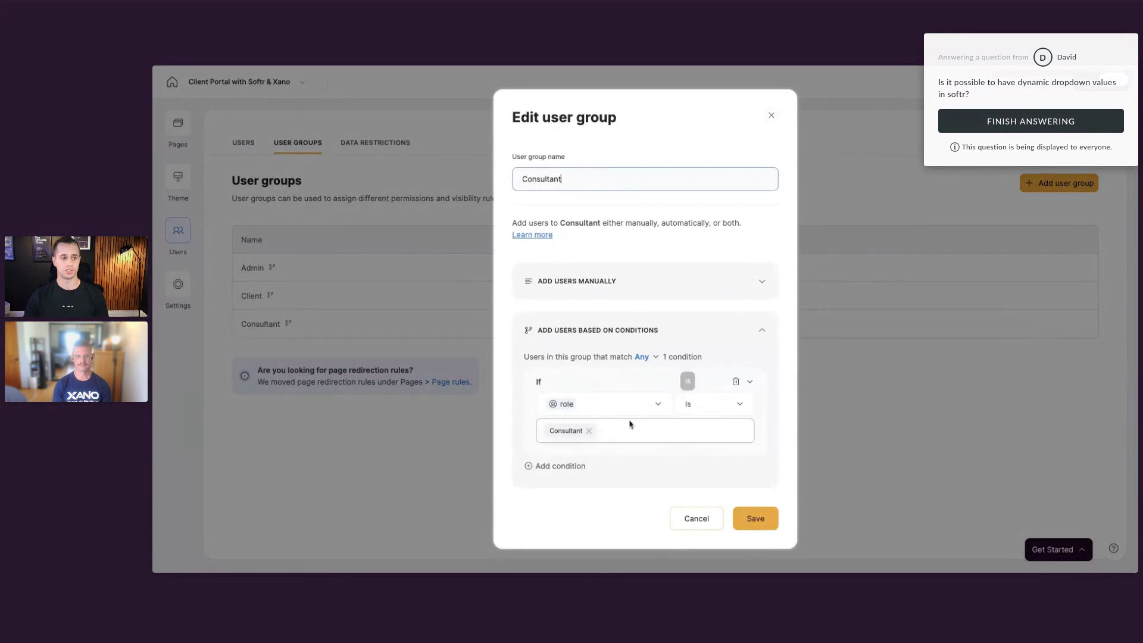
{"action": "left_click", "coordinate": [698, 517]}
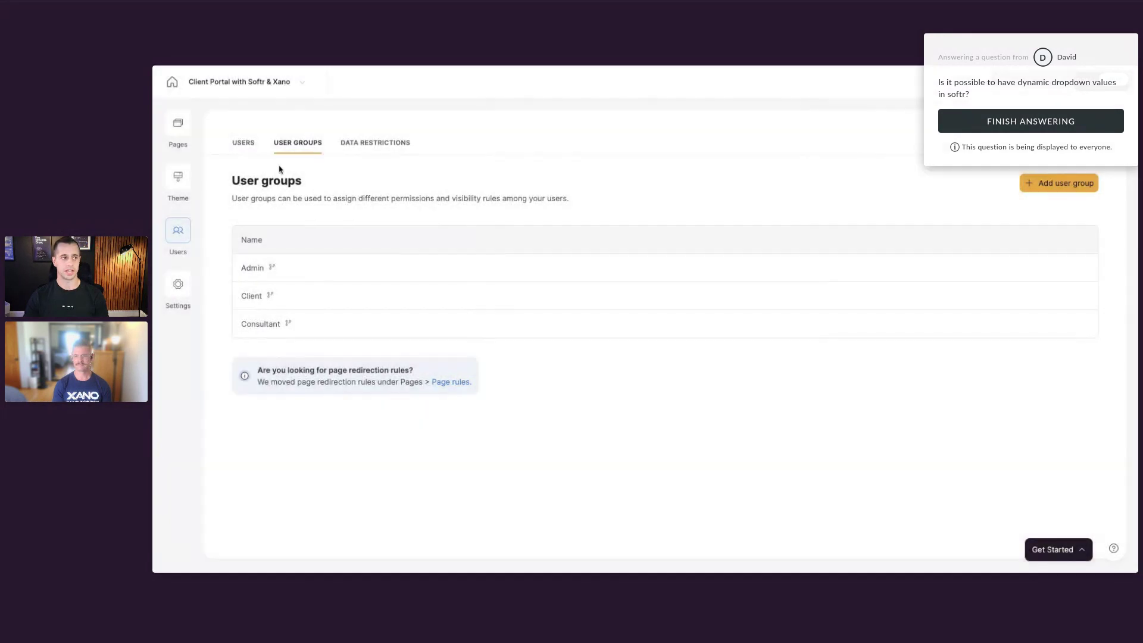
Step: Restrict the Dashboard's Policies chart visibility to logged-in users in the Admin and Consultant groups
{"action": "left_click", "coordinate": [178, 124]}
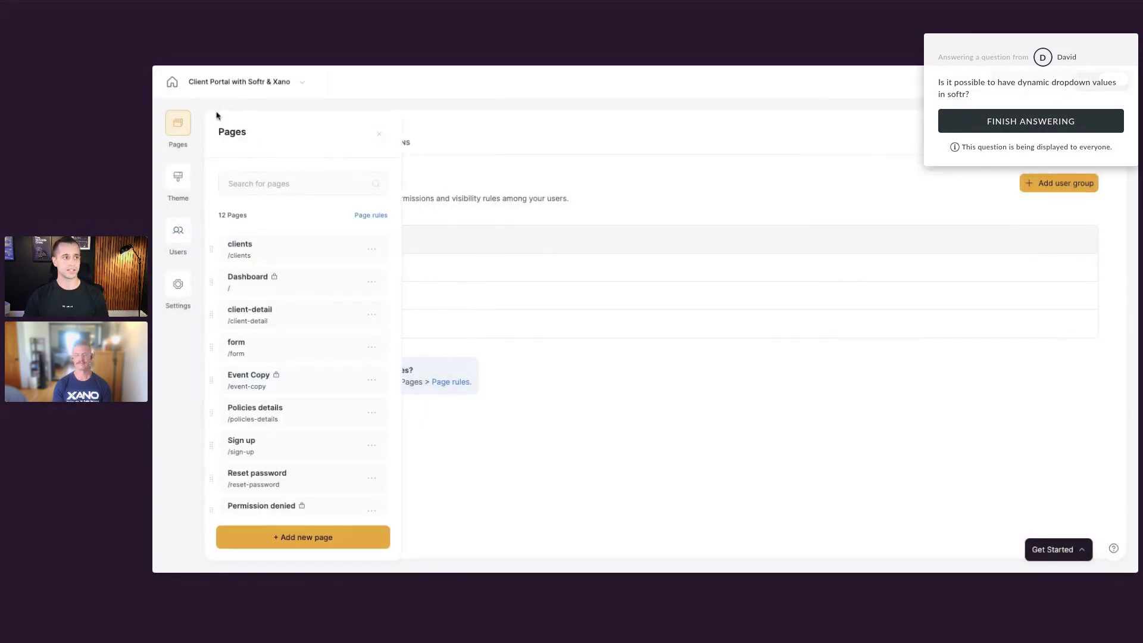
{"action": "left_click", "coordinate": [301, 288]}
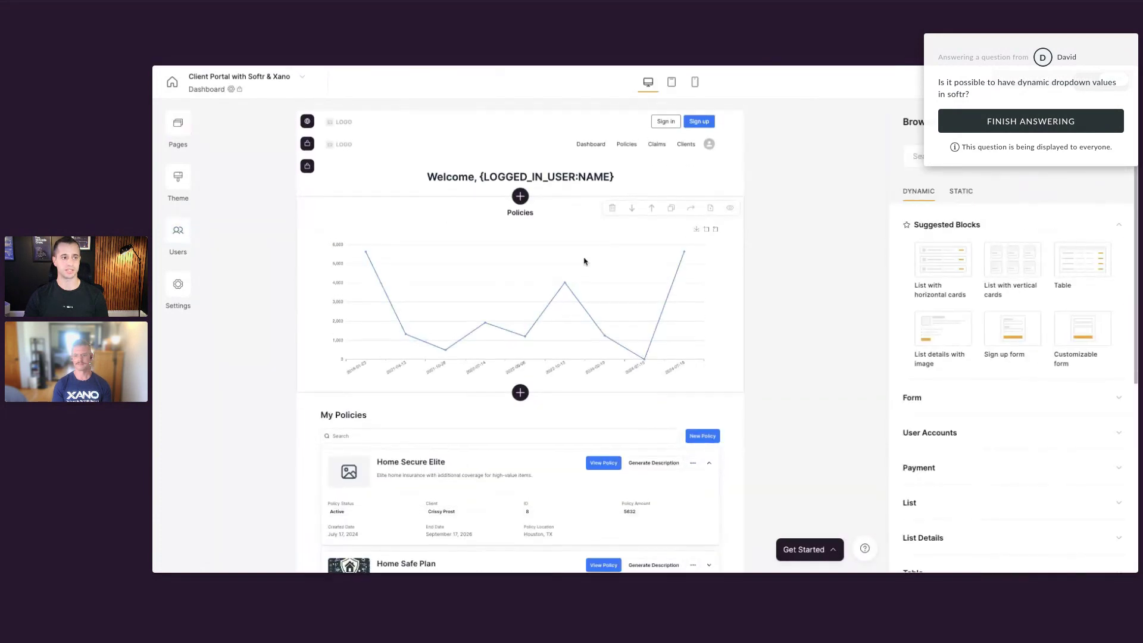
{"action": "left_click", "coordinate": [685, 262]}
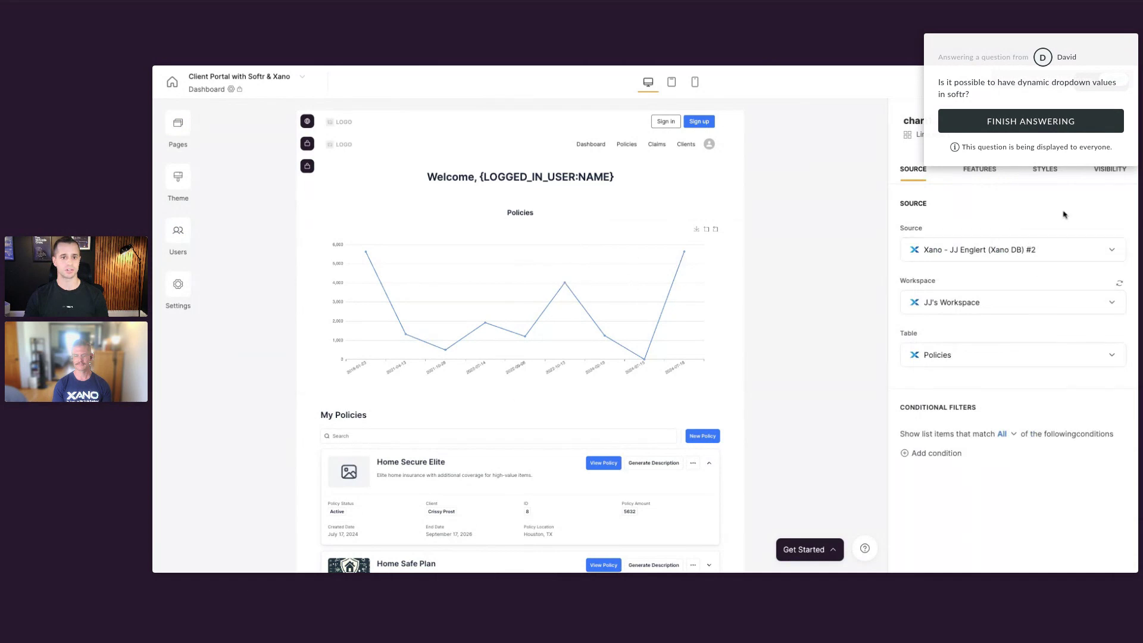
{"action": "left_click", "coordinate": [1099, 173]}
{"action": "left_click", "coordinate": [958, 222]}
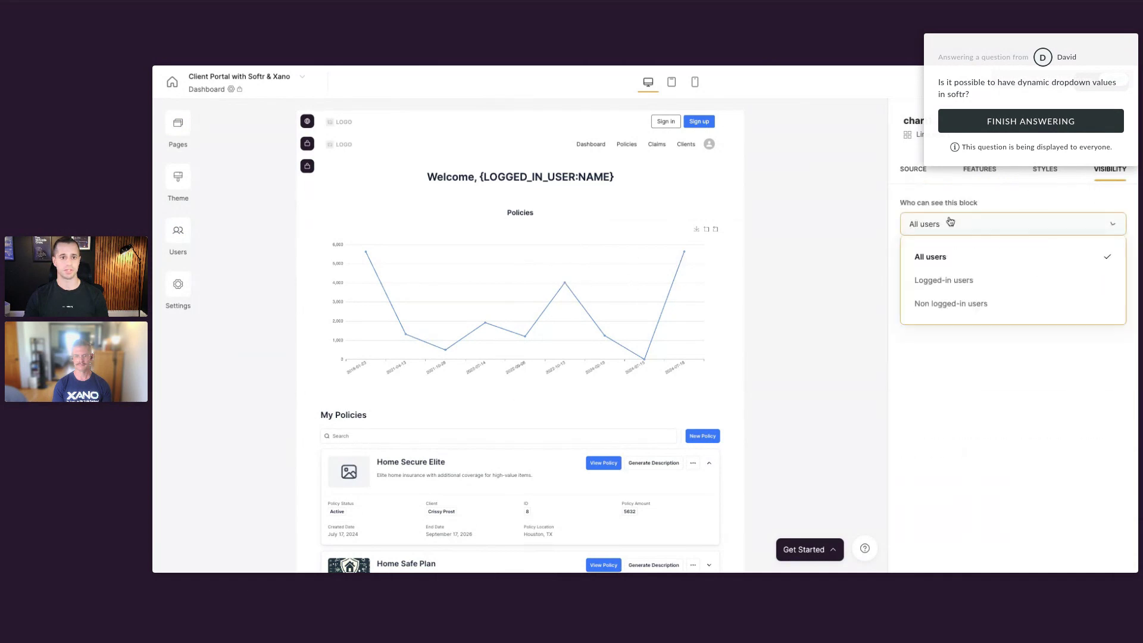
{"action": "left_click", "coordinate": [935, 281]}
{"action": "left_click", "coordinate": [933, 280]}
{"action": "left_click", "coordinate": [936, 323]}
{"action": "left_click", "coordinate": [941, 363]}
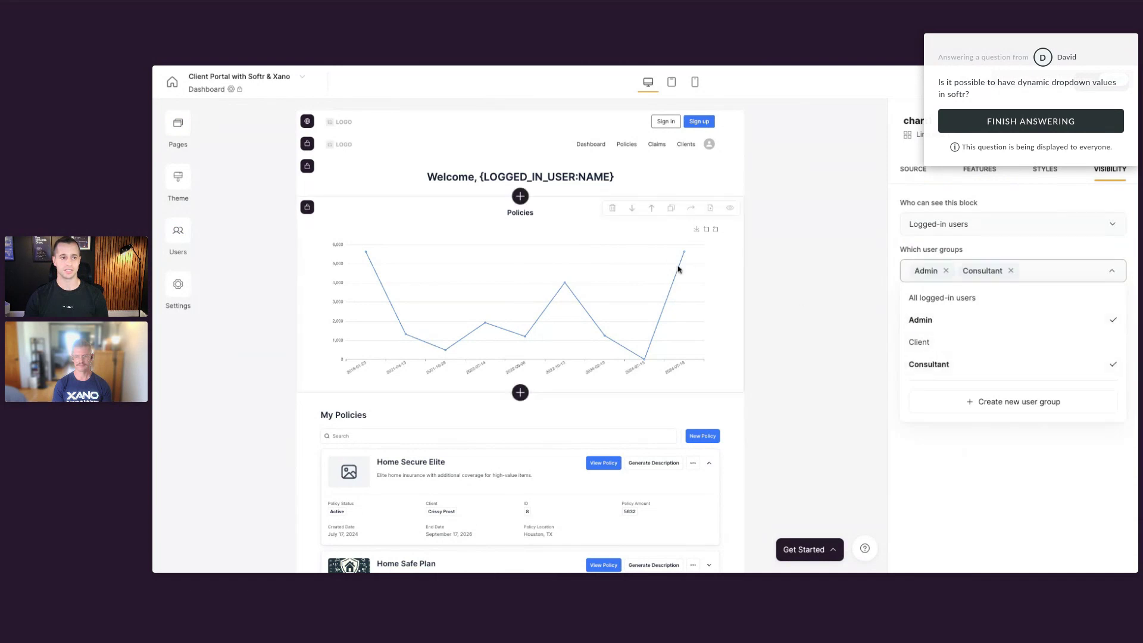
{"action": "left_click", "coordinate": [840, 331]}
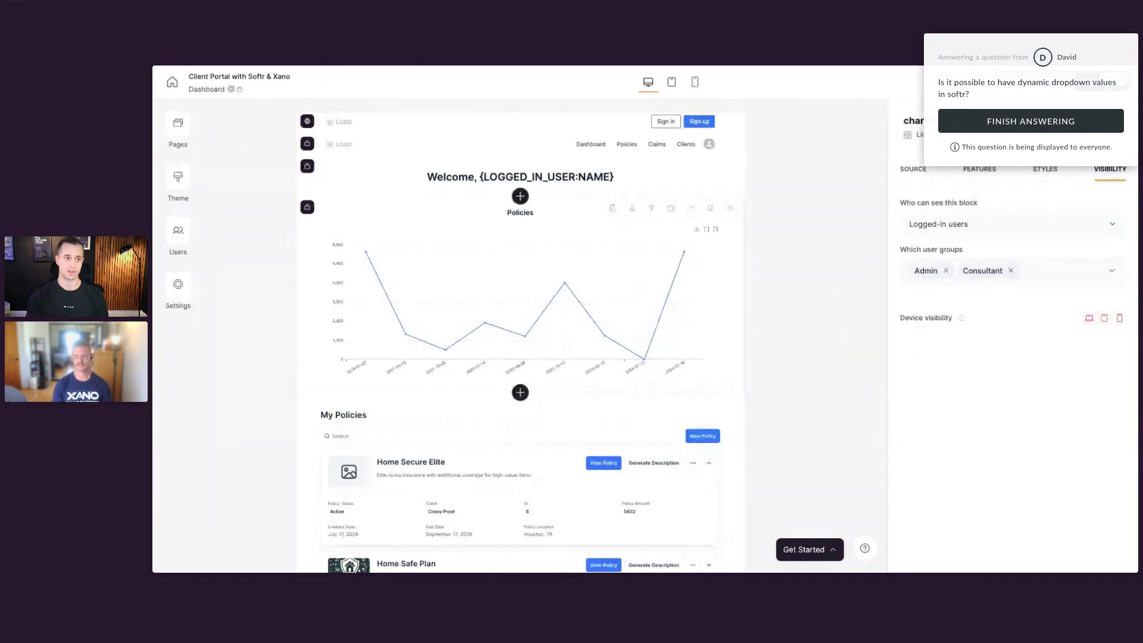
Step: Set the New Policy button of the My Policies list to be visible to logged-in users in the Admin group
{"action": "left_click", "coordinate": [649, 462]}
{"action": "left_click", "coordinate": [1018, 174]}
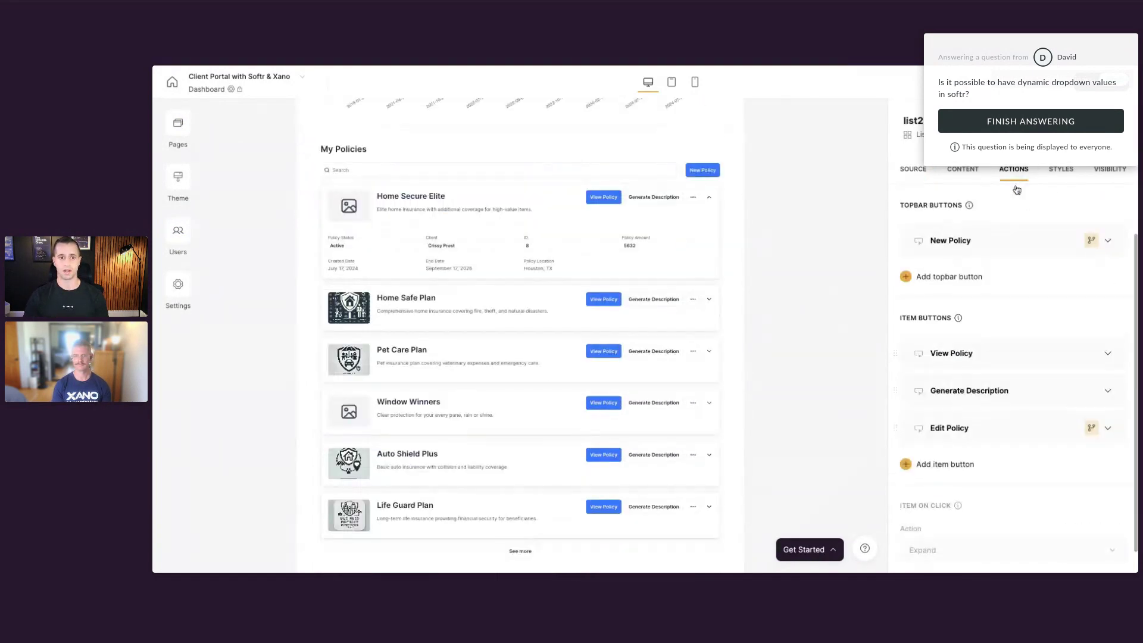
{"action": "left_click", "coordinate": [1092, 241]}
{"action": "left_click", "coordinate": [980, 245]}
{"action": "left_click", "coordinate": [943, 294]}
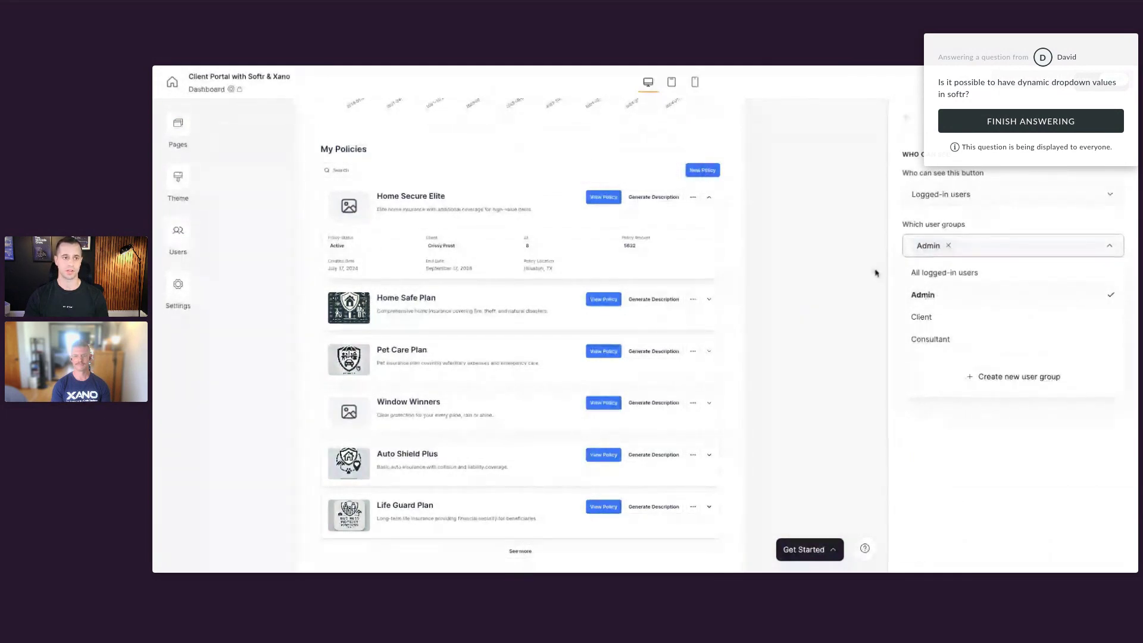
{"action": "left_click", "coordinate": [835, 273]}
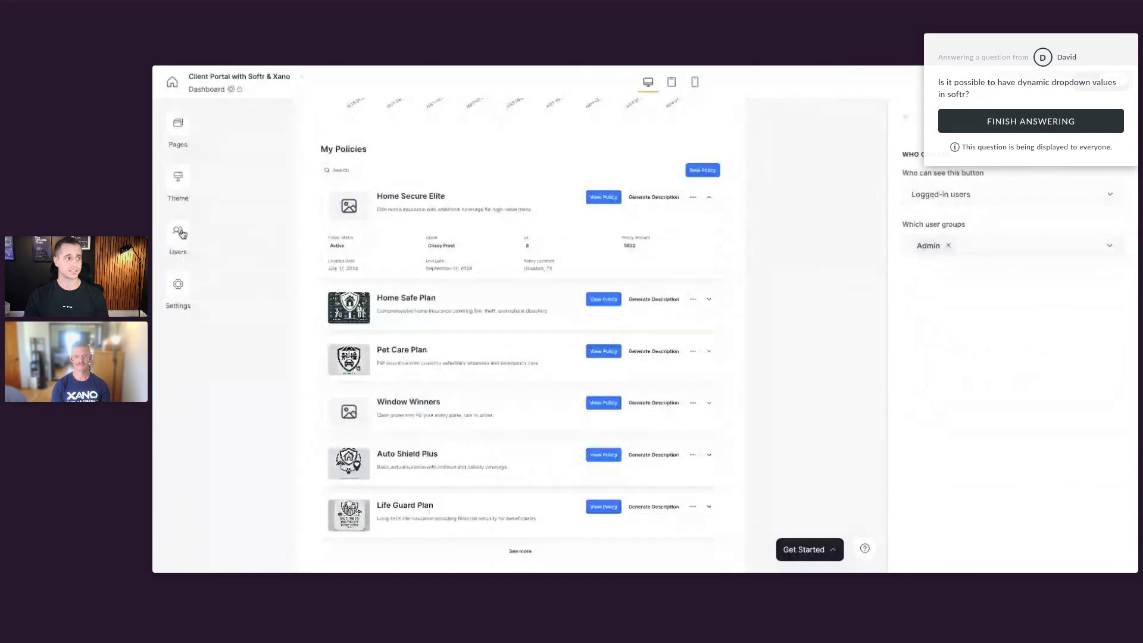
Step: Show the dialog for adding a global data restriction, dismiss it and return to the Dashboard page
{"action": "left_click", "coordinate": [178, 233]}
{"action": "left_click", "coordinate": [396, 145]}
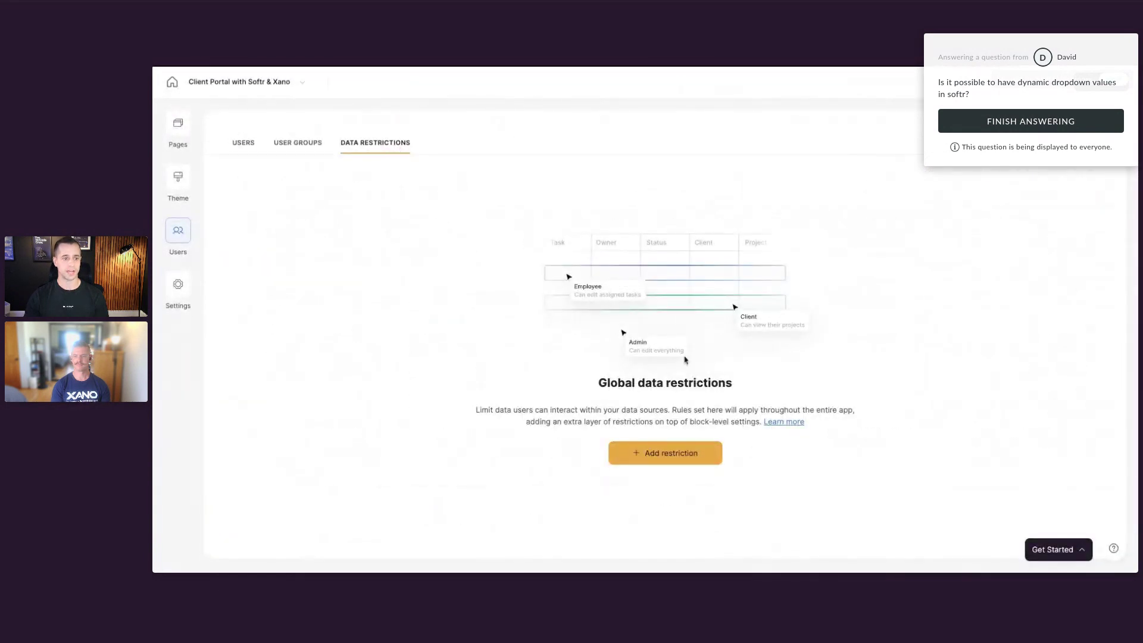
{"action": "left_click", "coordinate": [655, 455]}
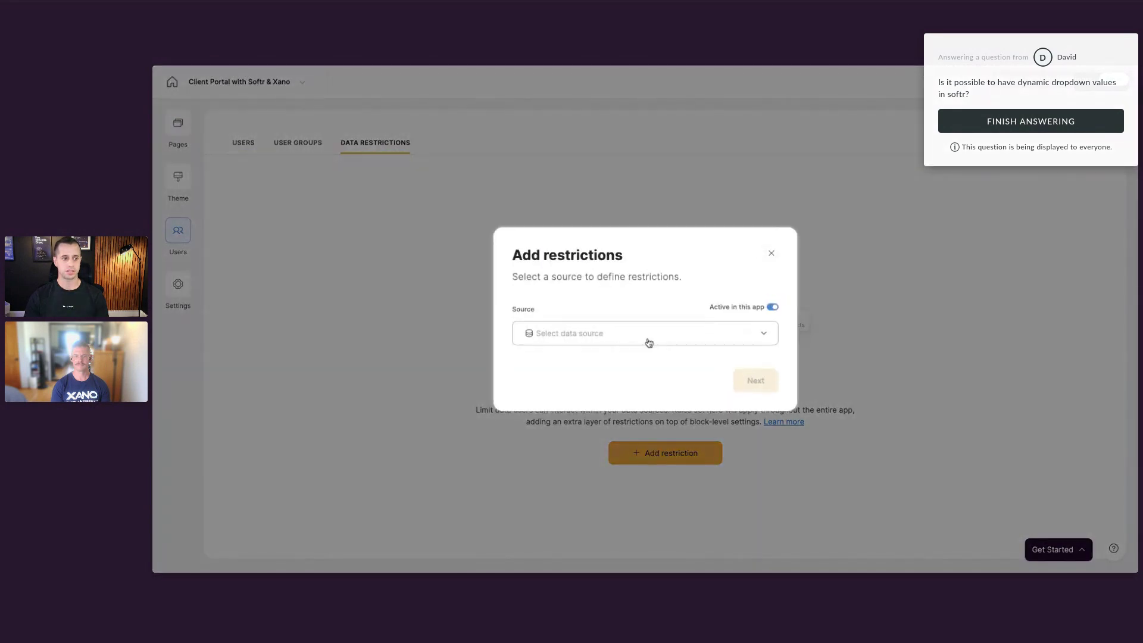
{"action": "left_click", "coordinate": [771, 256]}
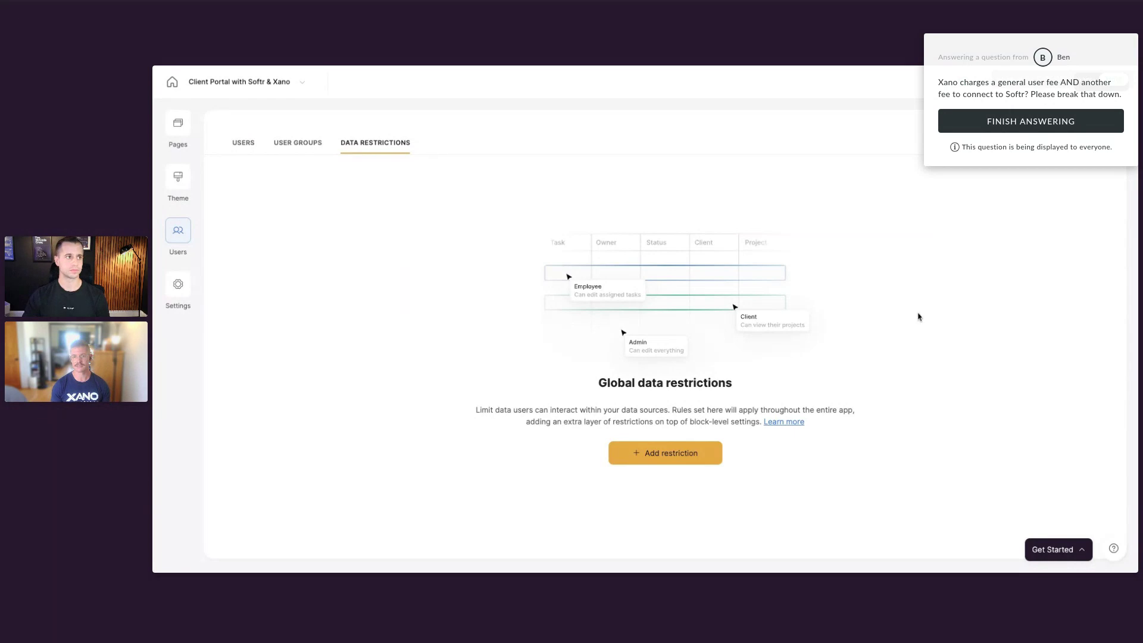
{"action": "left_click", "coordinate": [174, 128]}
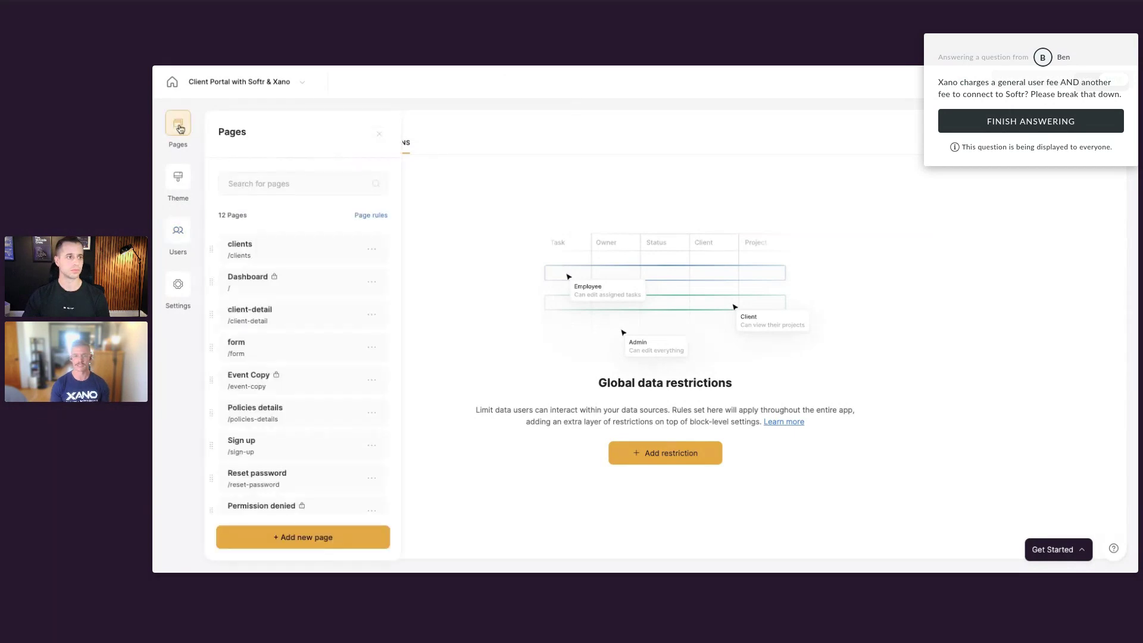
{"action": "left_click", "coordinate": [298, 282]}
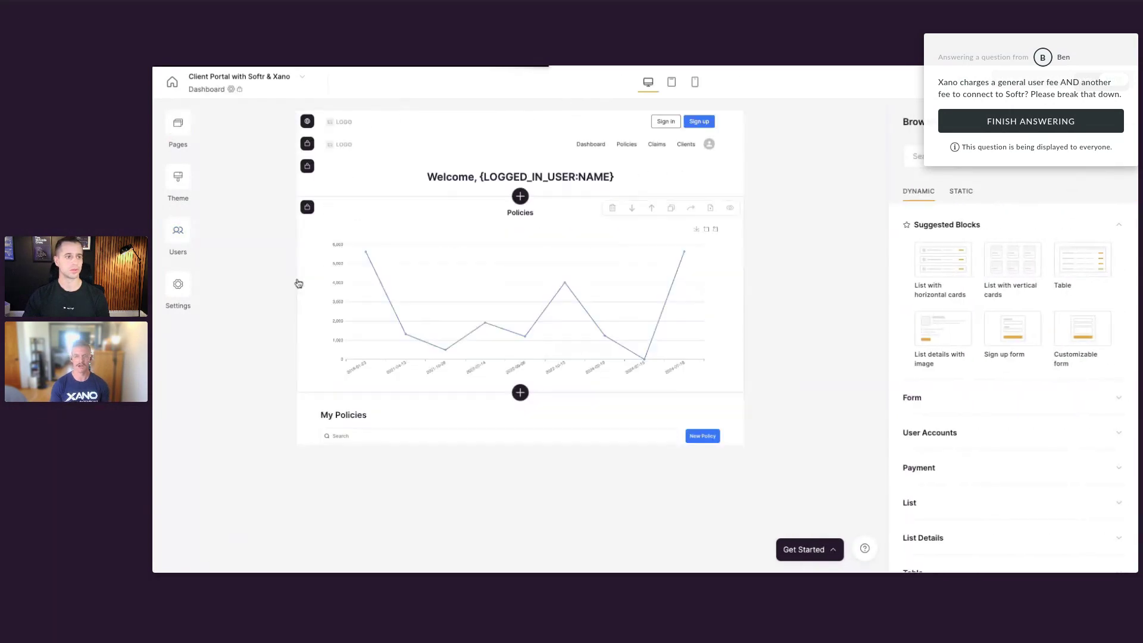